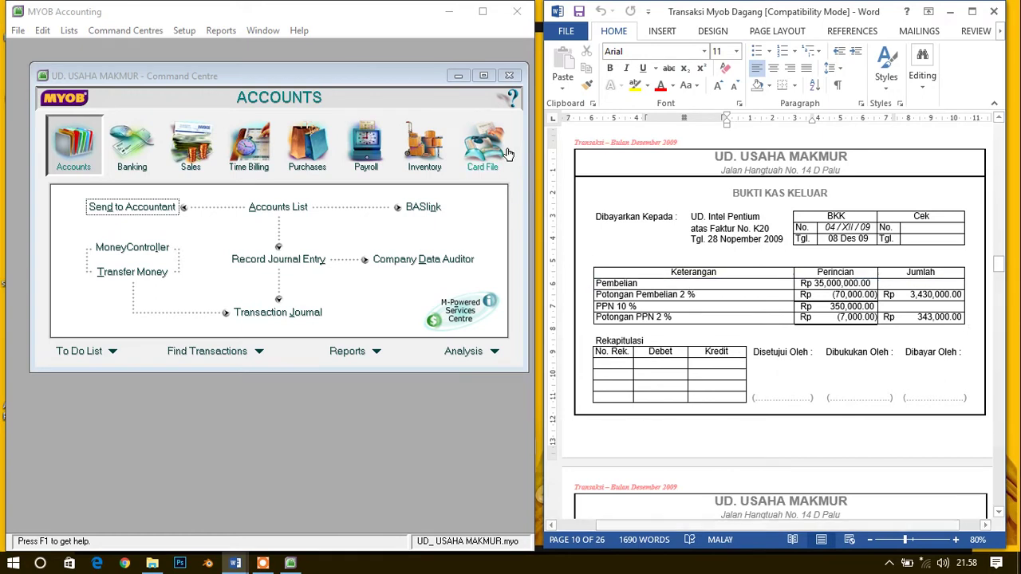
Look through the functions offered in each command centre, from Accounts and Banking to Inventory and Card File.
{"action": "left_click_drag", "start_coordinate": [371, 79], "coordinate": [366, 86]}
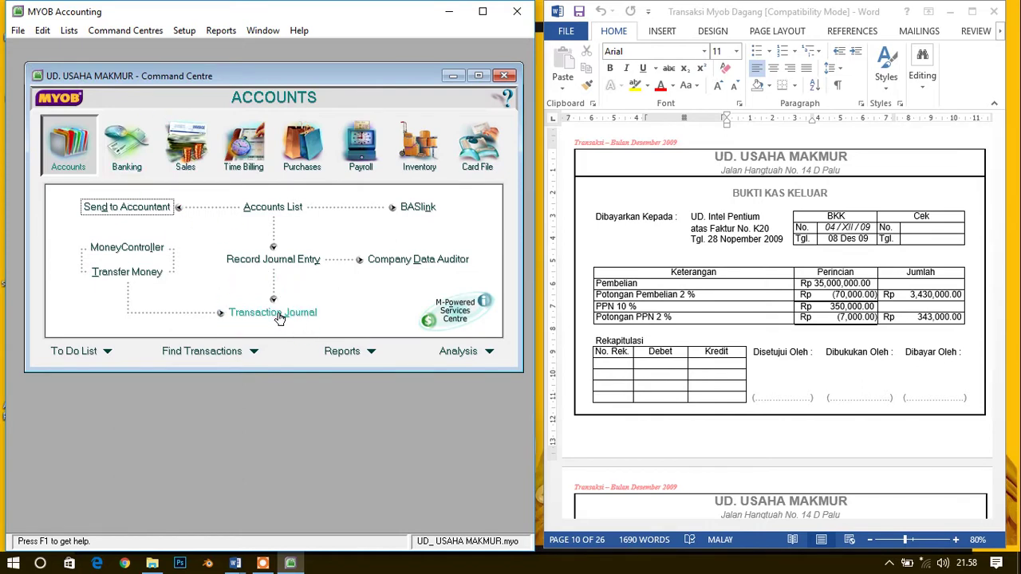
{"action": "left_click", "coordinate": [126, 145]}
{"action": "left_click", "coordinate": [185, 145]}
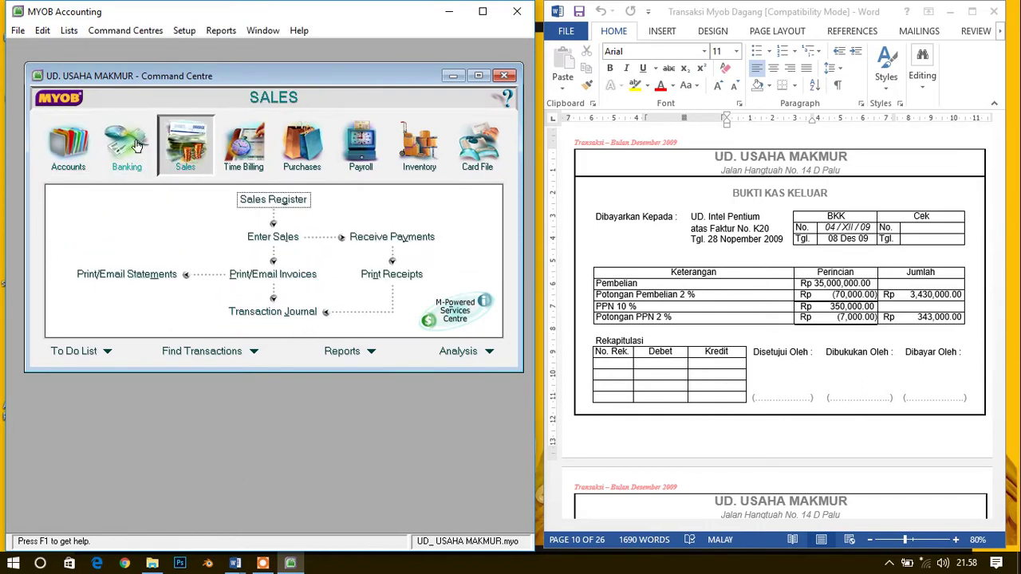
{"action": "left_click", "coordinate": [80, 147]}
{"action": "left_click", "coordinate": [127, 145]}
{"action": "left_click", "coordinate": [185, 145]}
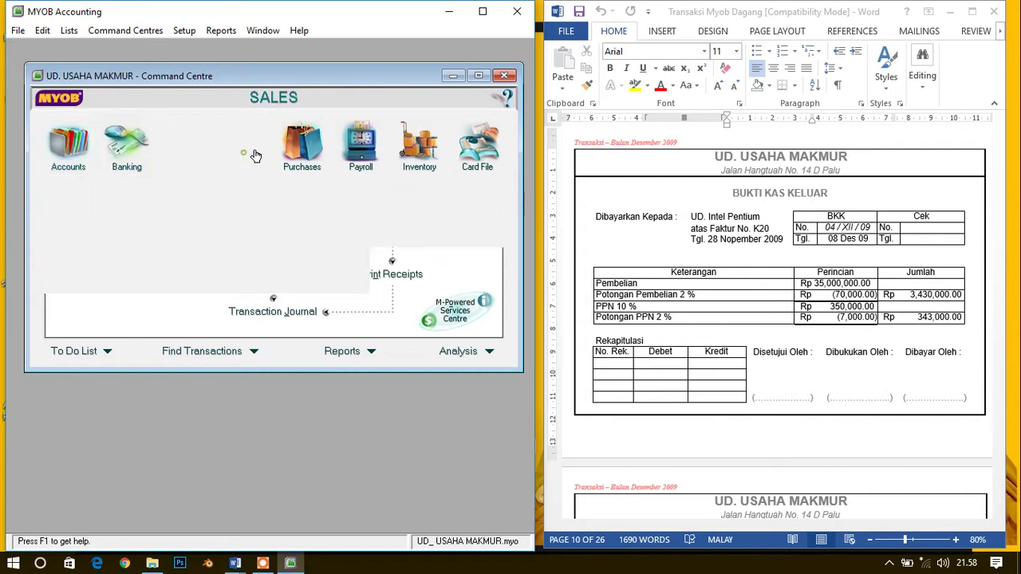
{"action": "left_click", "coordinate": [244, 145]}
{"action": "left_click", "coordinate": [303, 155]}
{"action": "left_click", "coordinate": [360, 152]}
{"action": "left_click", "coordinate": [419, 152]}
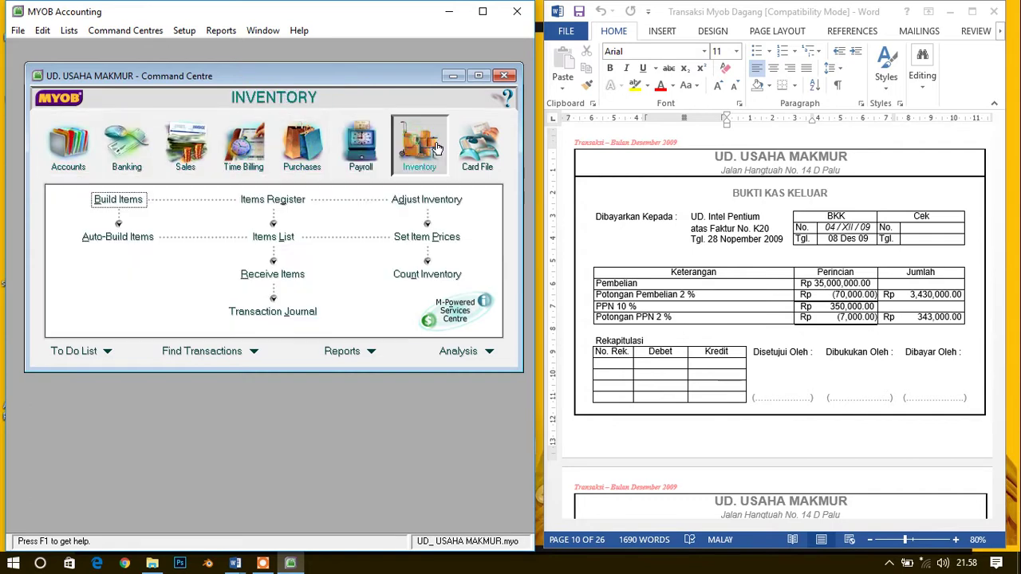
{"action": "left_click", "coordinate": [488, 162]}
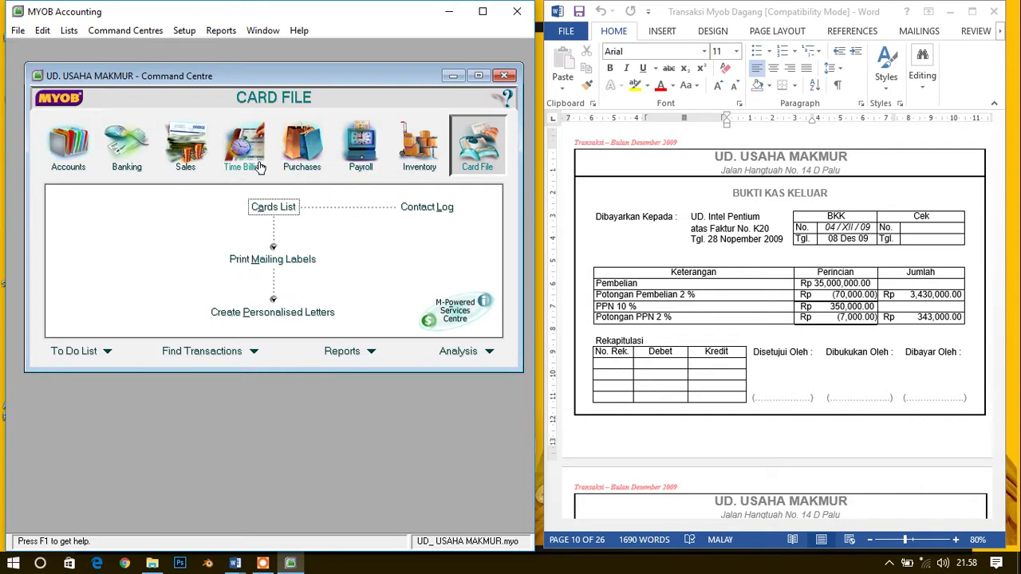
{"action": "left_click", "coordinate": [300, 142]}
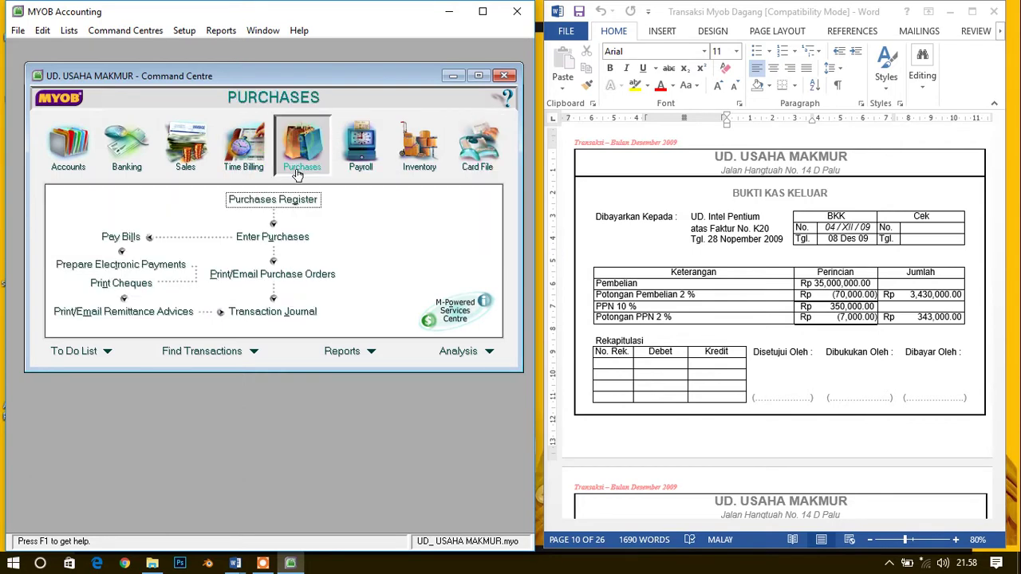
{"action": "left_click", "coordinate": [127, 160]}
{"action": "left_click", "coordinate": [69, 160]}
Open the Transaction Journal from the Banking command centre and show the disbursements dated 01/01/2009 to 31/12/2009.
{"action": "left_click", "coordinate": [129, 168]}
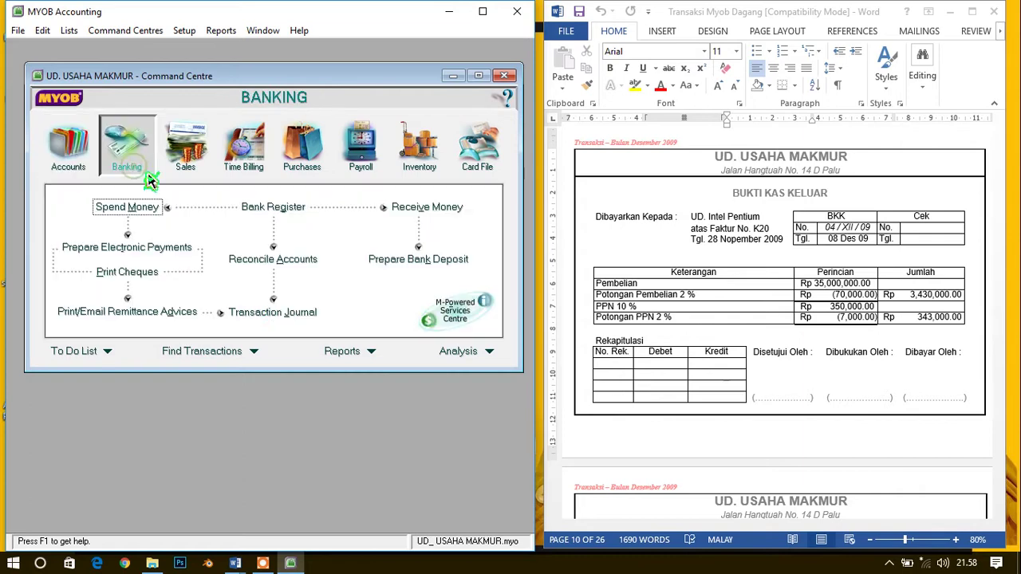
{"action": "left_click", "coordinate": [285, 313]}
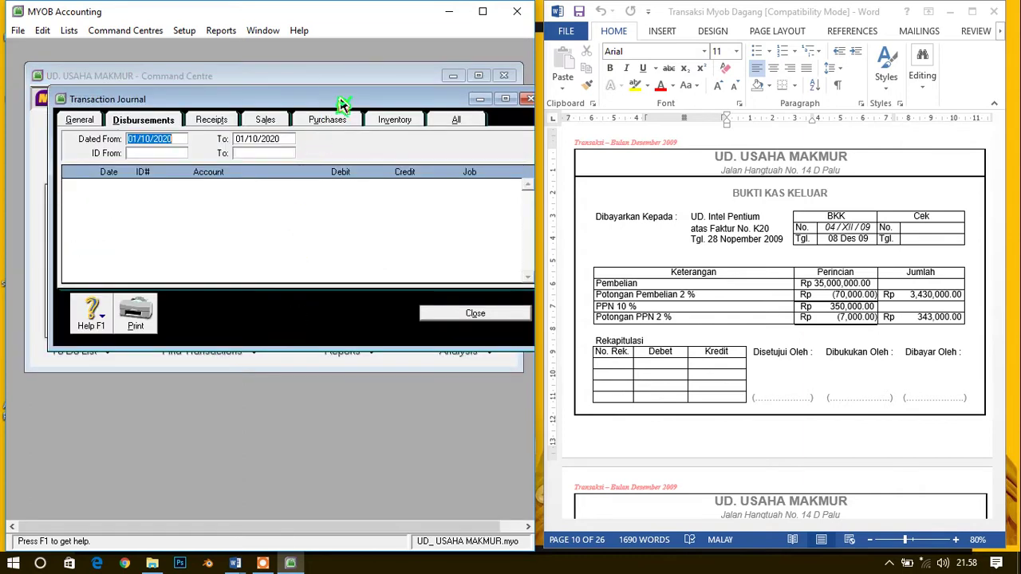
{"action": "left_click_drag", "start_coordinate": [342, 103], "coordinate": [316, 102]}
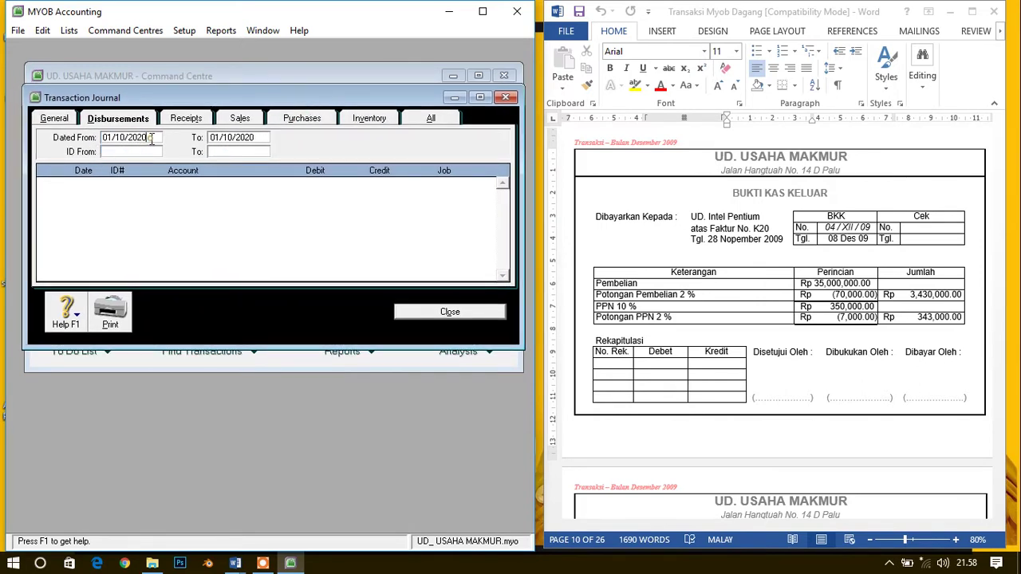
{"action": "left_click_drag", "start_coordinate": [151, 140], "coordinate": [78, 139]}
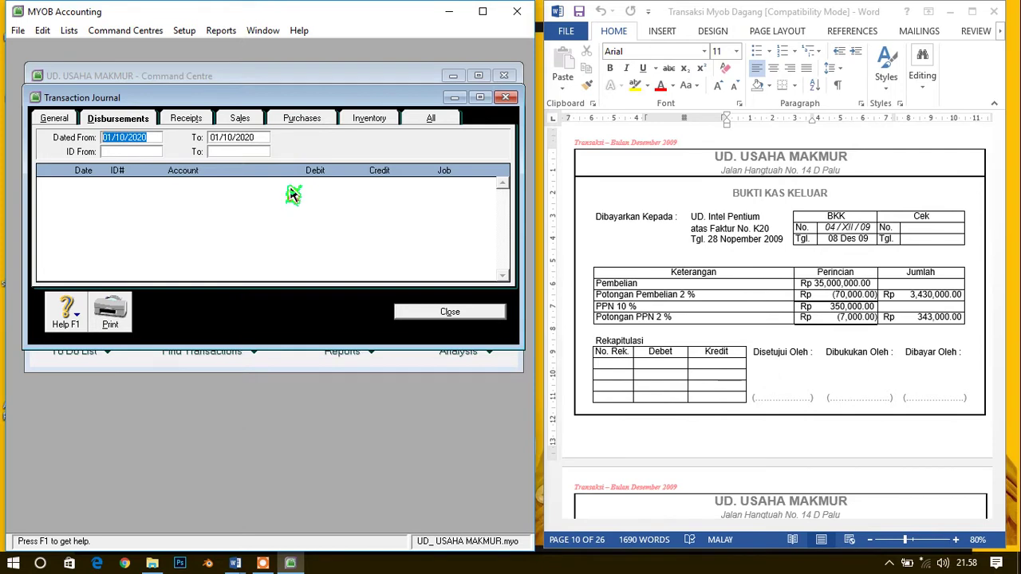
{"action": "type", "text": "1/1/"}
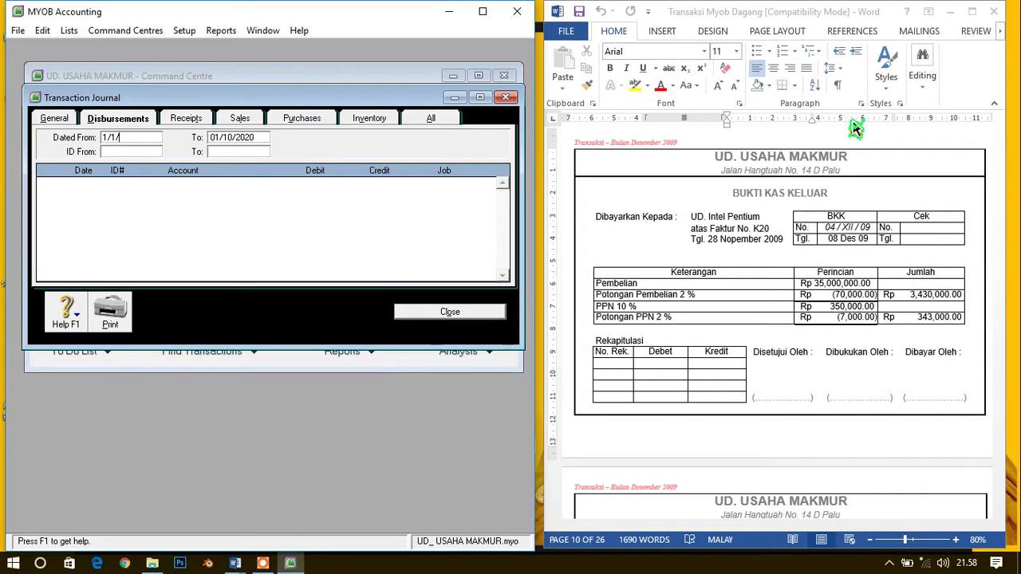
{"action": "type", "text": "9"}
{"action": "key", "text": "Tab"}
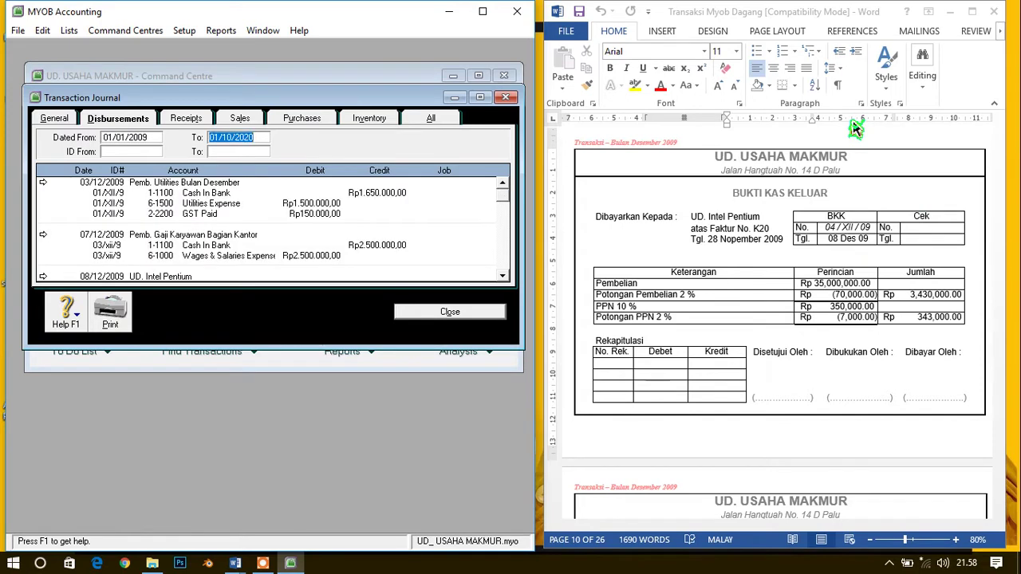
{"action": "type", "text": "31/12/2009"}
{"action": "key", "text": "Tab"}
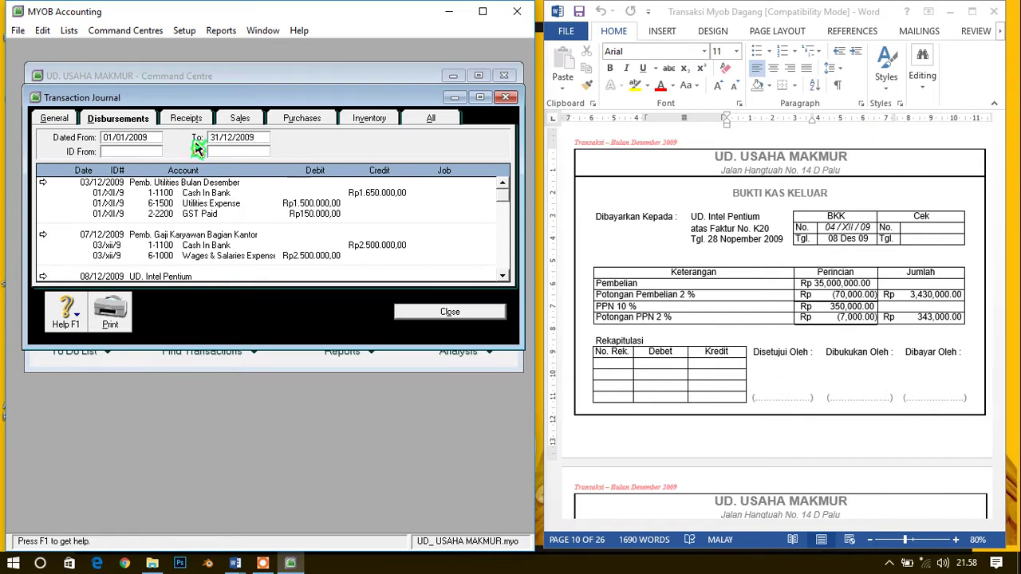
Enlarge the Transaction Journal window and review all transaction types through the UD. Intel Pentium entries of 08/12/2009.
{"action": "left_click_drag", "start_coordinate": [131, 113], "coordinate": [123, 75]}
{"action": "left_click_drag", "start_coordinate": [220, 307], "coordinate": [207, 529]}
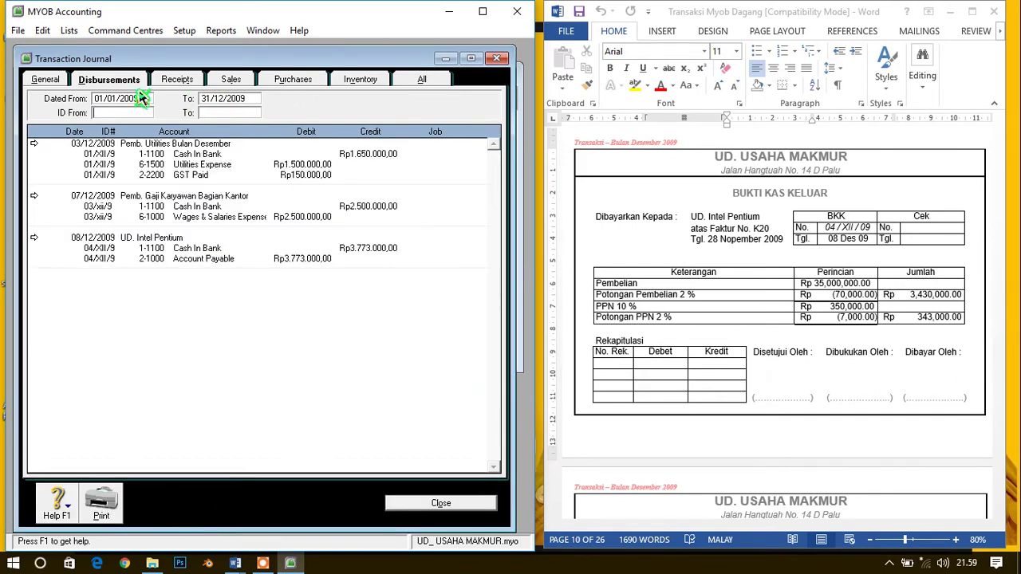
{"action": "left_click", "coordinate": [424, 83]}
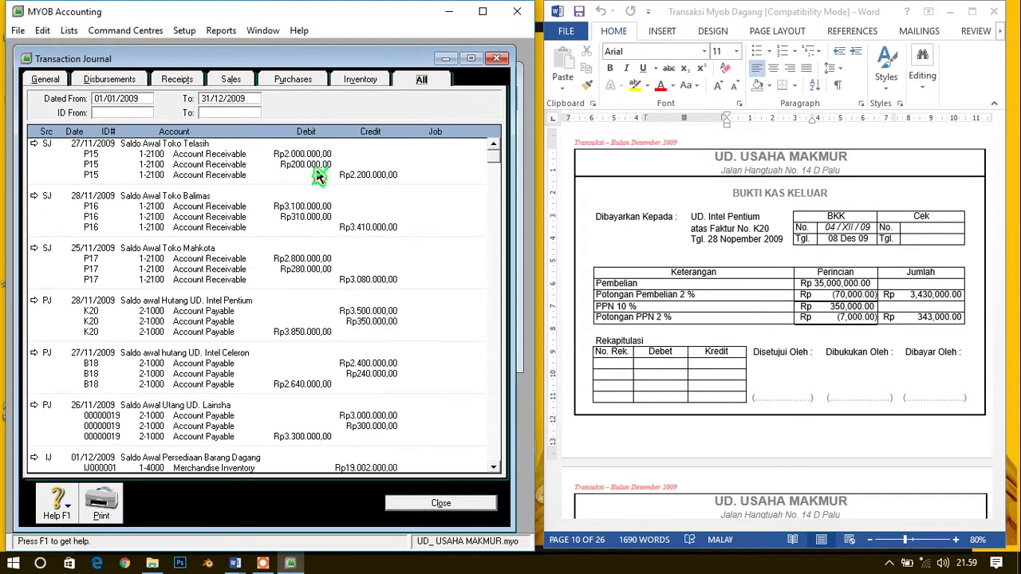
{"action": "scroll", "coordinate": [204, 269], "scroll_direction": "down", "scroll_amount": 10}
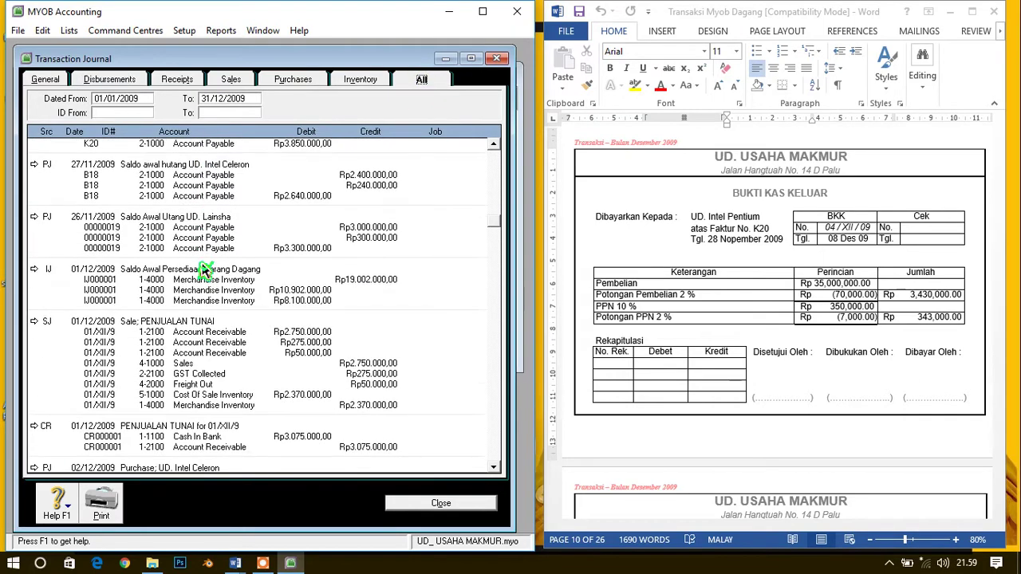
{"action": "scroll", "coordinate": [206, 269], "scroll_direction": "down", "scroll_amount": 9}
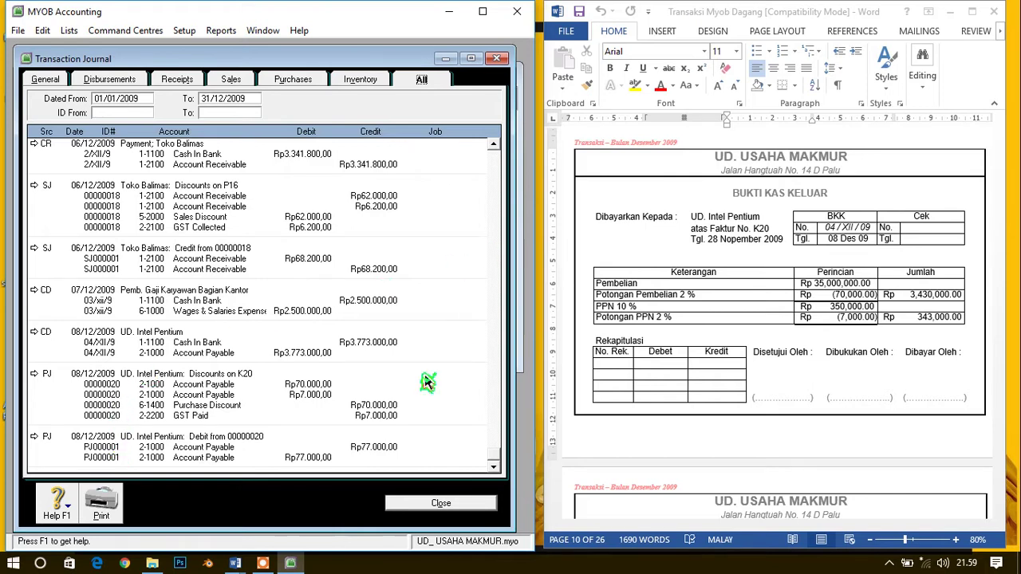
Compare the journal with cash payment voucher 04/XII/09 in the Word document, and close the journal.
{"action": "left_click", "coordinate": [835, 243]}
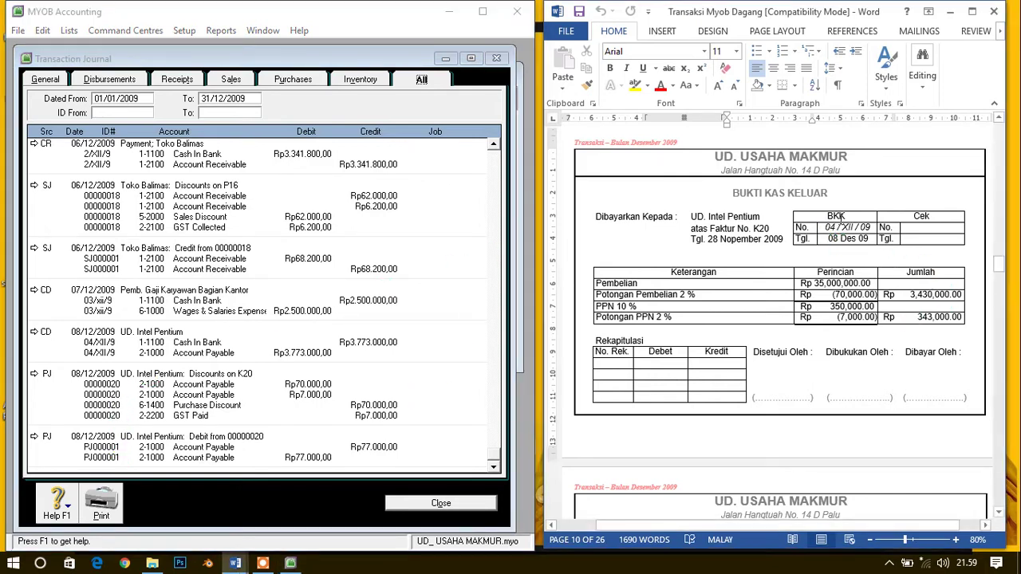
{"action": "left_click", "coordinate": [780, 240]}
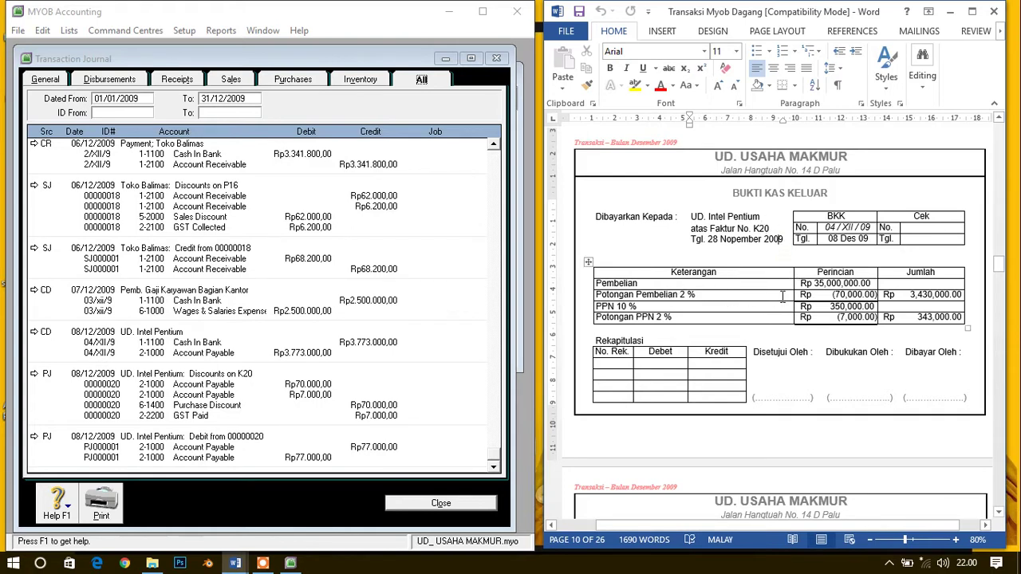
{"action": "left_click", "coordinate": [740, 317]}
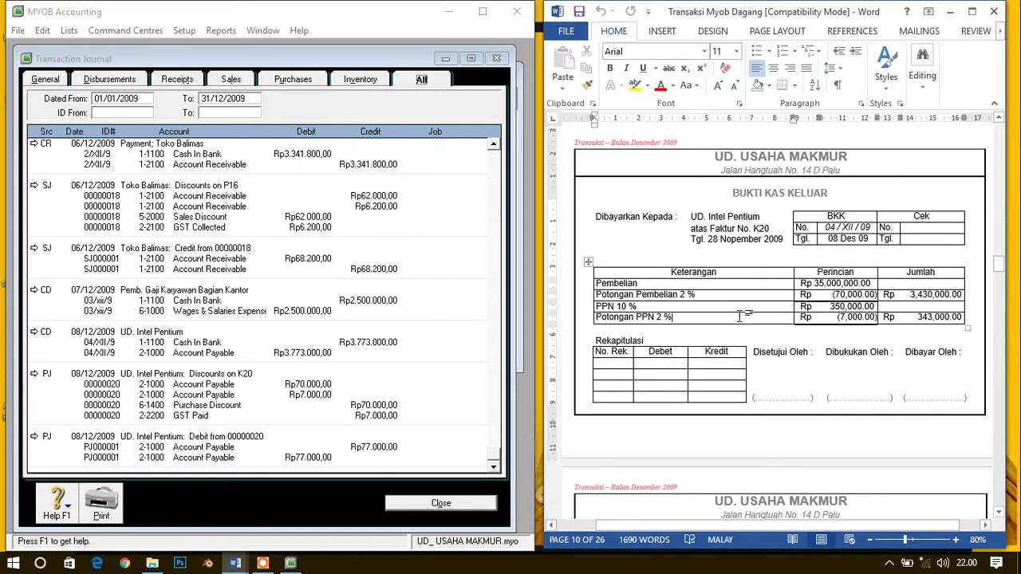
{"action": "left_click", "coordinate": [469, 505]}
Read the next cash payment voucher, 05/XII/09, in the Word document, checking its supplier, date, items and PPN.
{"action": "scroll", "coordinate": [646, 452], "scroll_direction": "down", "scroll_amount": 8}
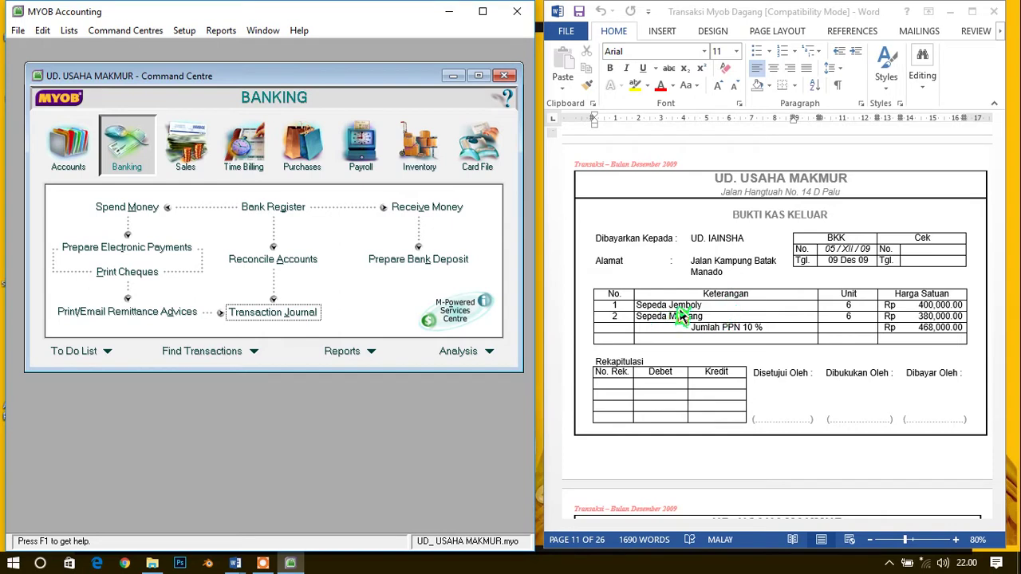
{"action": "left_click", "coordinate": [721, 307]}
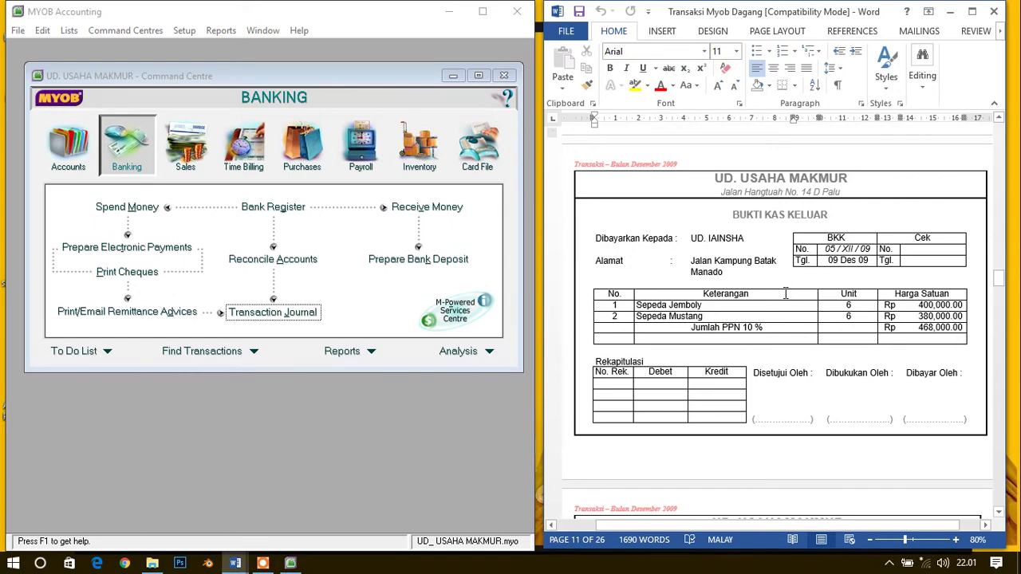
{"action": "left_click", "coordinate": [831, 248]}
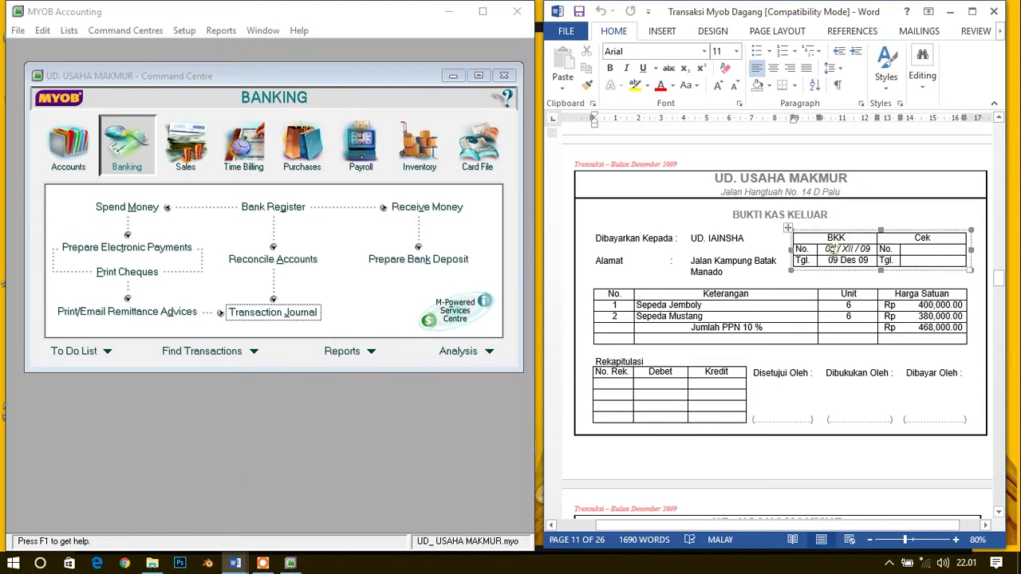
{"action": "left_click", "coordinate": [803, 301]}
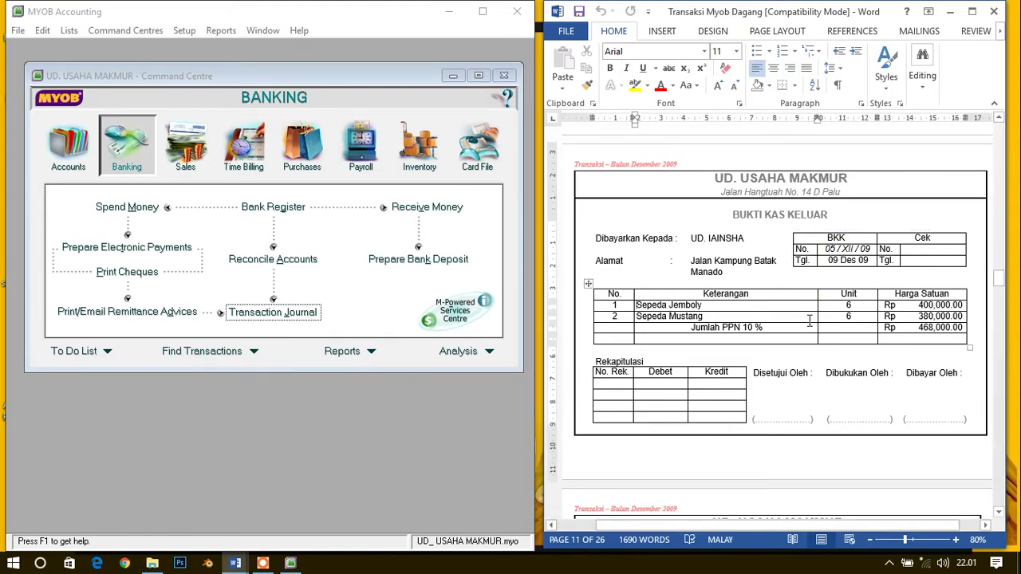
{"action": "left_click", "coordinate": [807, 327]}
{"action": "left_click", "coordinate": [828, 261]}
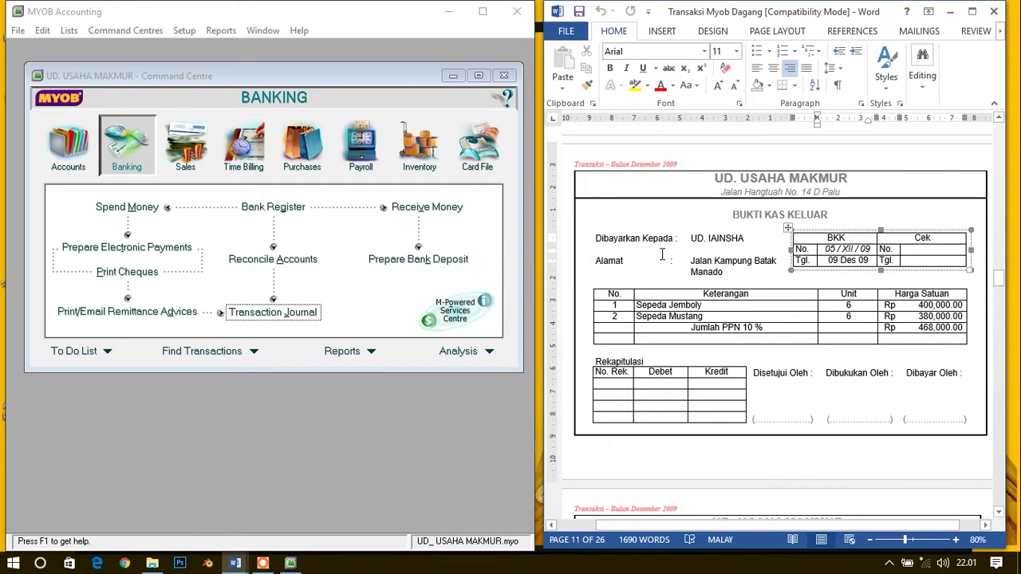
{"action": "left_click", "coordinate": [747, 274]}
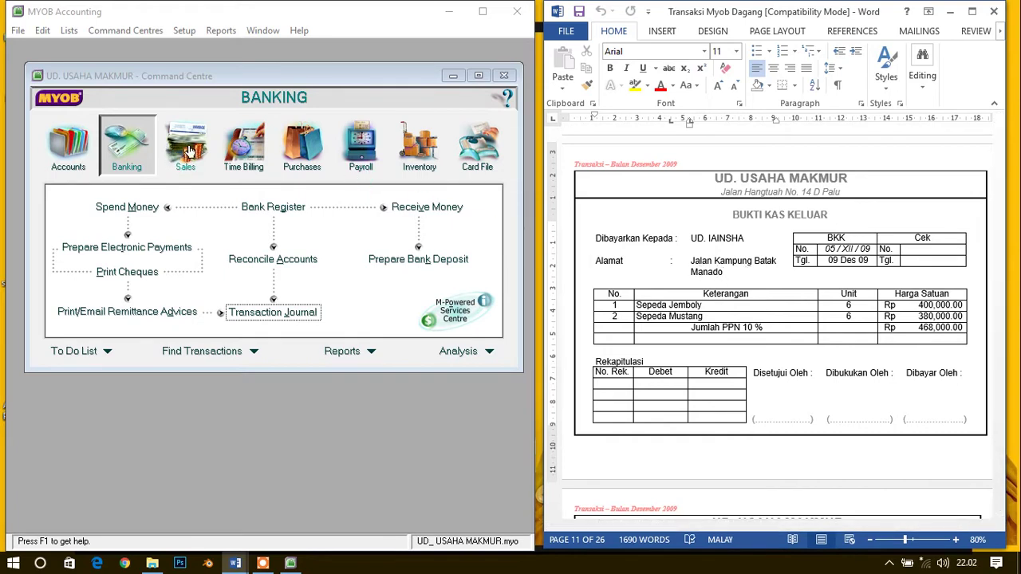
{"action": "left_click", "coordinate": [290, 153]}
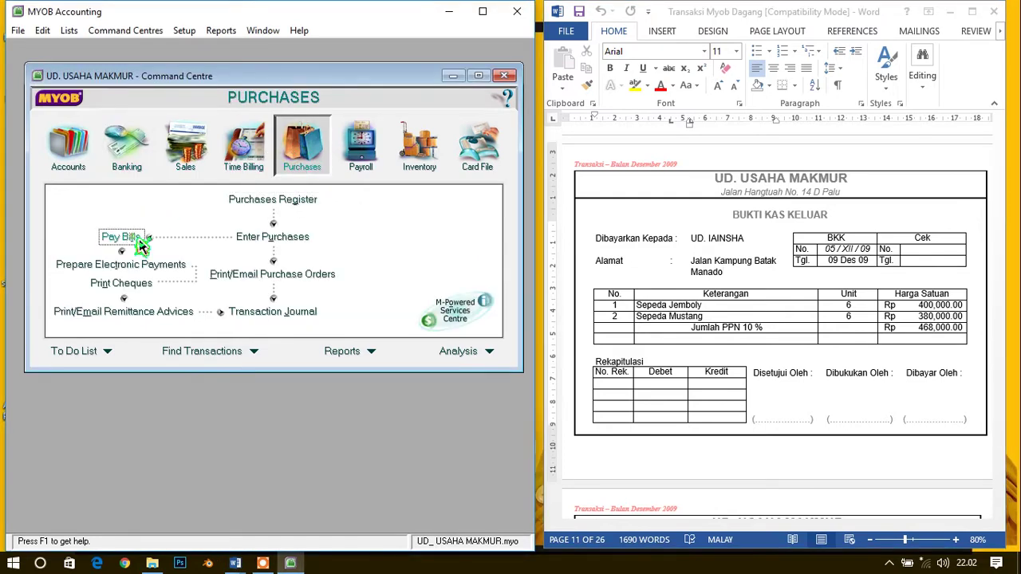
{"action": "left_click", "coordinate": [134, 236]}
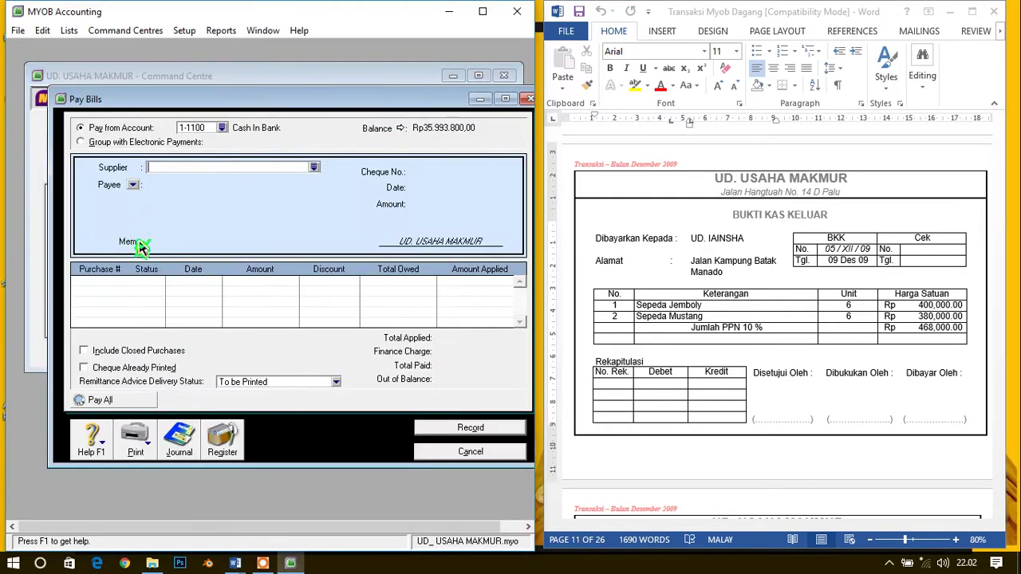
{"action": "left_click", "coordinate": [314, 168]}
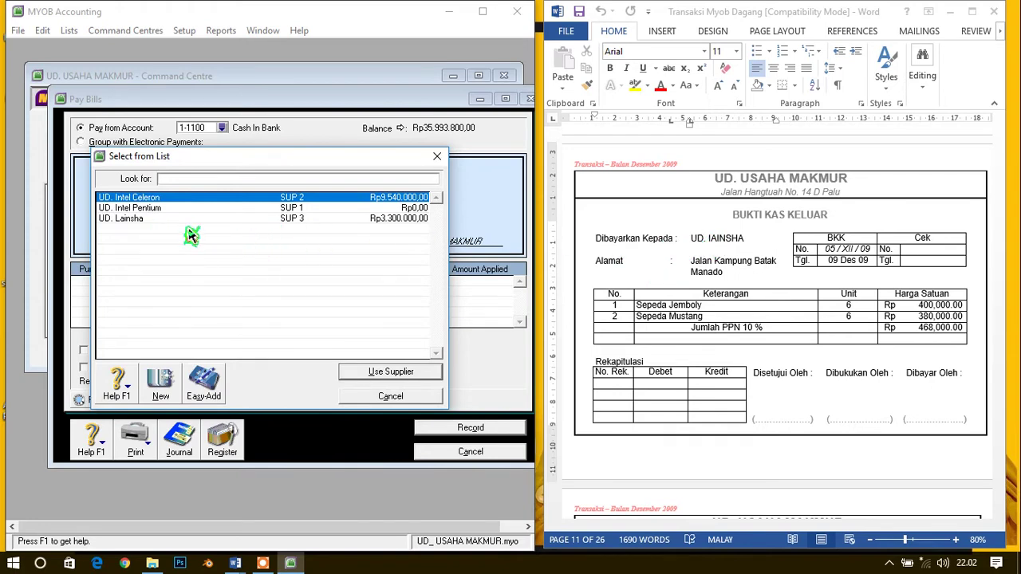
{"action": "left_click", "coordinate": [140, 221]}
{"action": "double_click", "coordinate": [140, 220]}
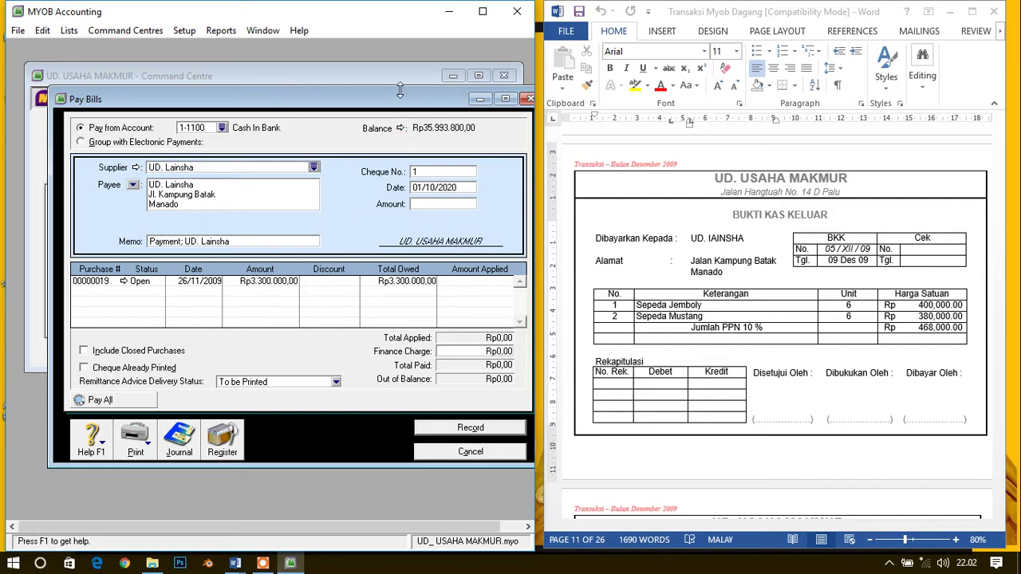
{"action": "left_click_drag", "start_coordinate": [407, 102], "coordinate": [374, 108]}
{"action": "left_click", "coordinate": [500, 105]}
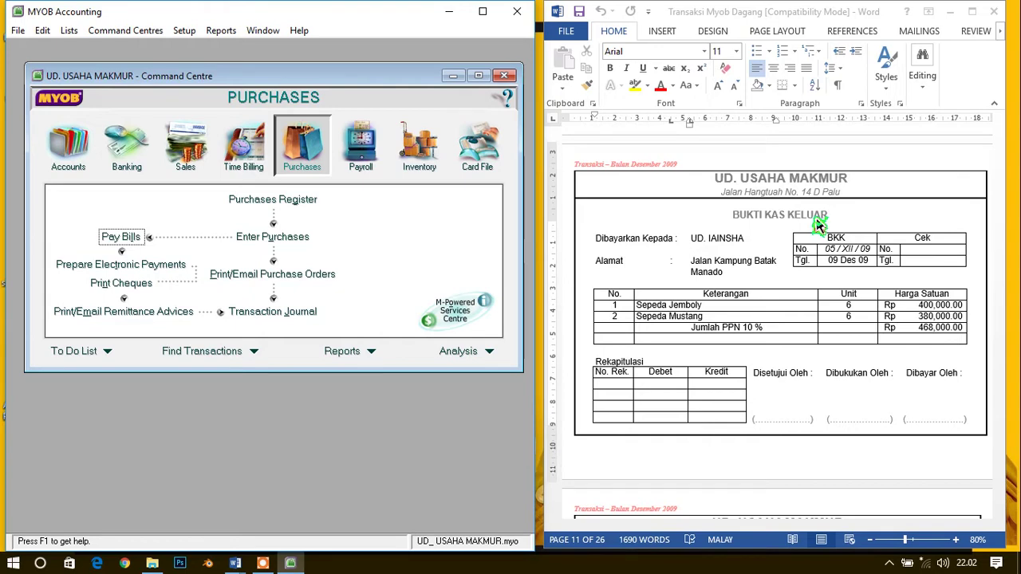
Start a new item purchase bill through Enter Purchases and reposition its window beside the voucher document.
{"action": "left_click", "coordinate": [738, 316]}
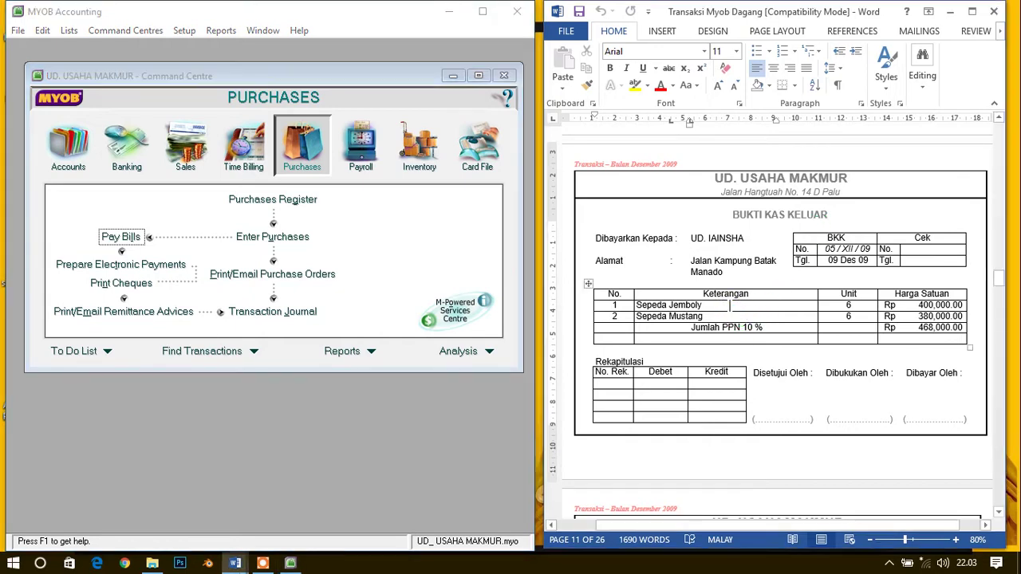
{"action": "left_click", "coordinate": [303, 166]}
{"action": "left_click", "coordinate": [279, 237]}
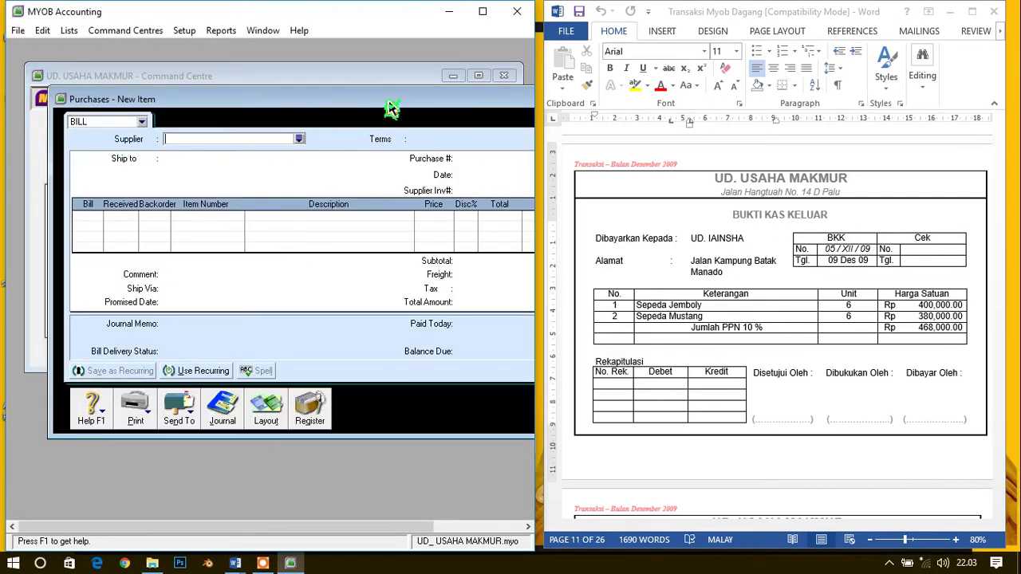
{"action": "left_click_drag", "start_coordinate": [391, 104], "coordinate": [347, 104]}
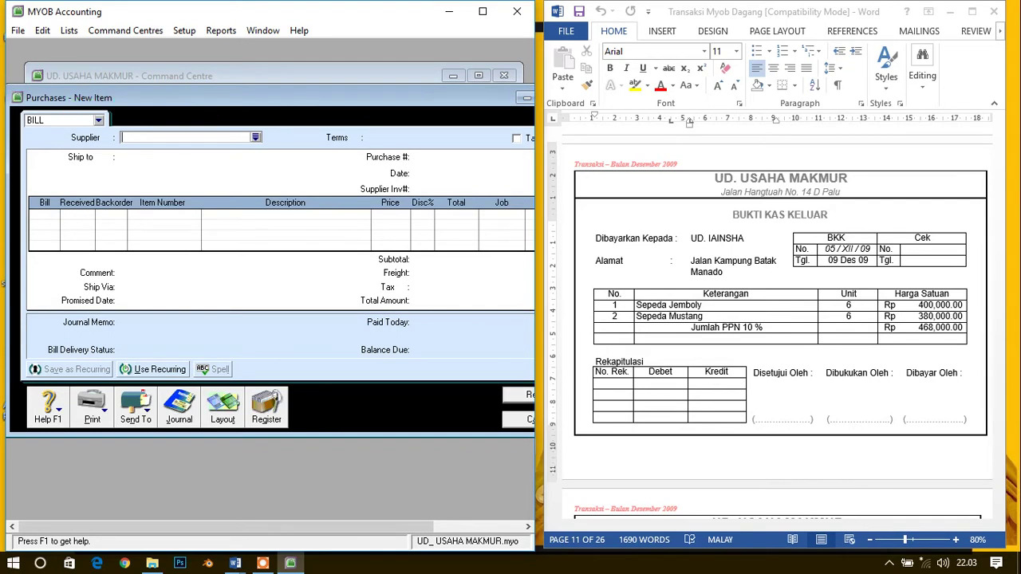
{"action": "left_click_drag", "start_coordinate": [10, 90], "coordinate": [63, 112]}
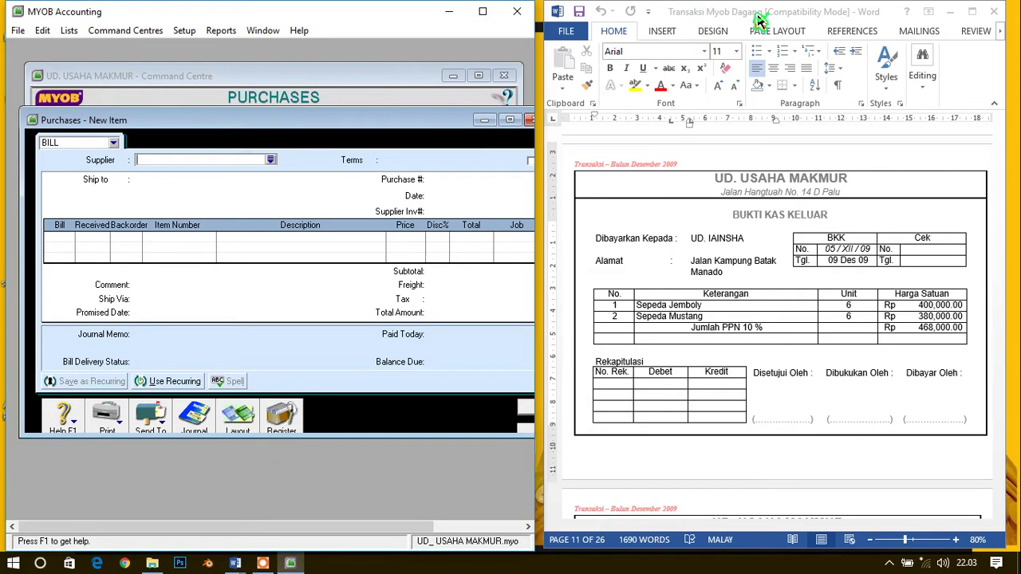
Arrange the accounting and voucher windows side by side, and select UD. Lainsha as the supplier of the new bill.
{"action": "left_click_drag", "start_coordinate": [760, 20], "coordinate": [773, 20]}
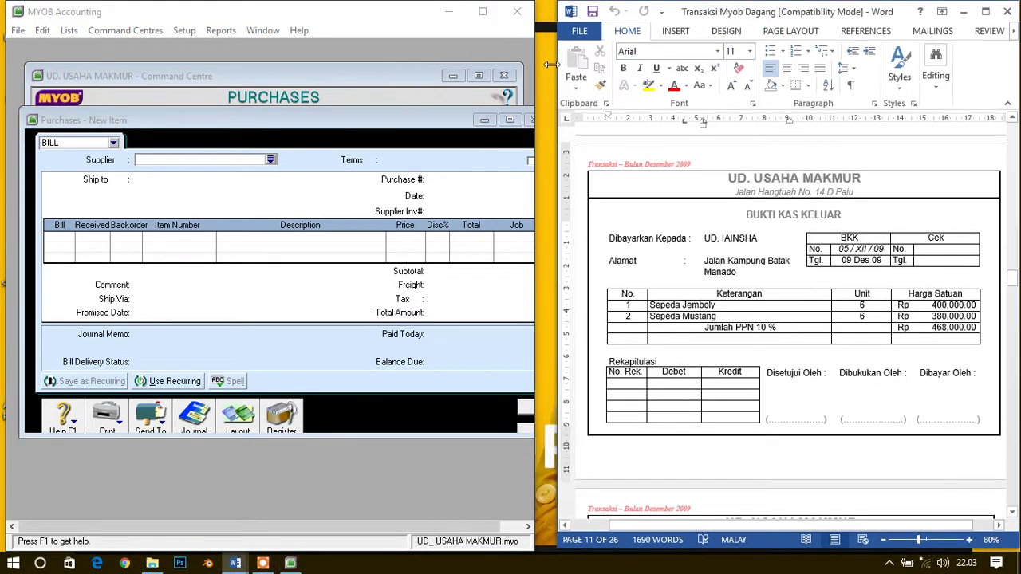
{"action": "left_click_drag", "start_coordinate": [539, 84], "coordinate": [558, 85]}
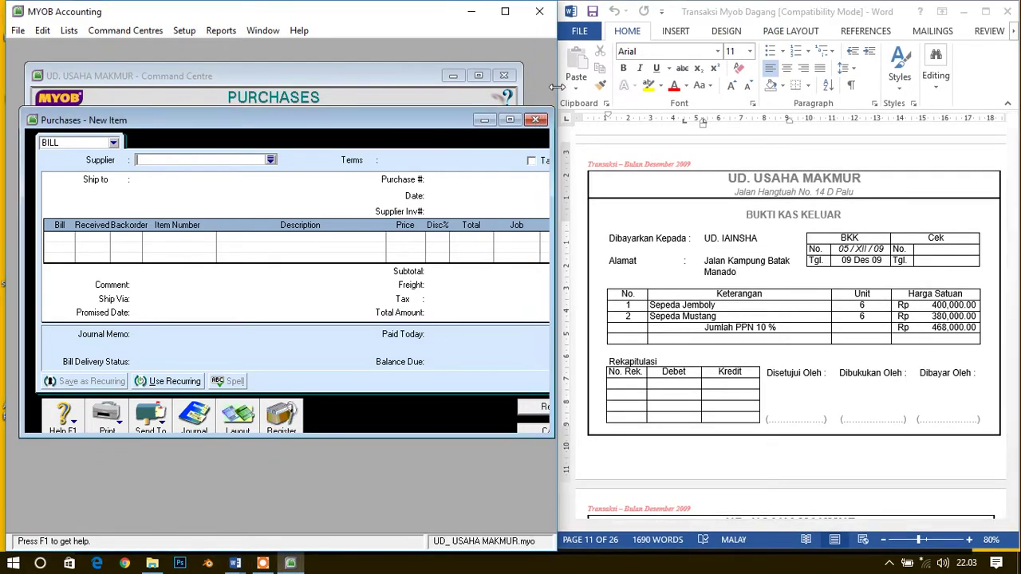
{"action": "left_click_drag", "start_coordinate": [451, 128], "coordinate": [435, 123]}
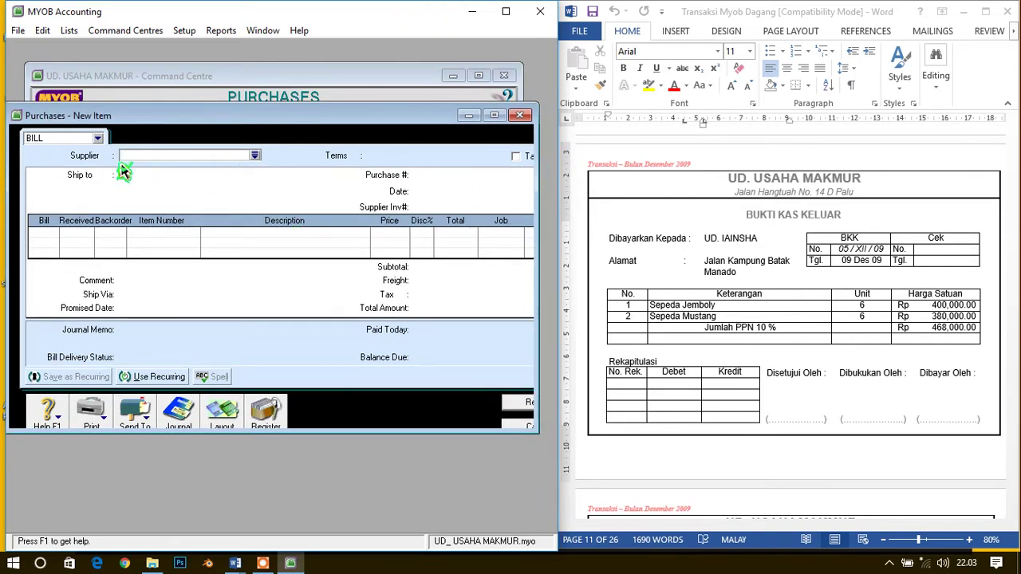
{"action": "left_click", "coordinate": [255, 156]}
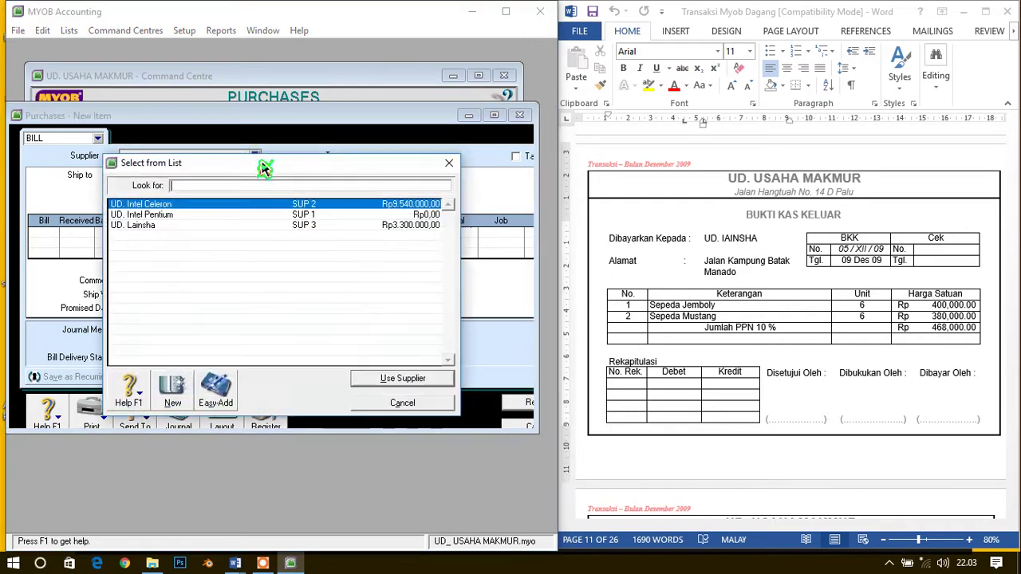
{"action": "left_click", "coordinate": [156, 227]}
{"action": "double_click", "coordinate": [157, 228]}
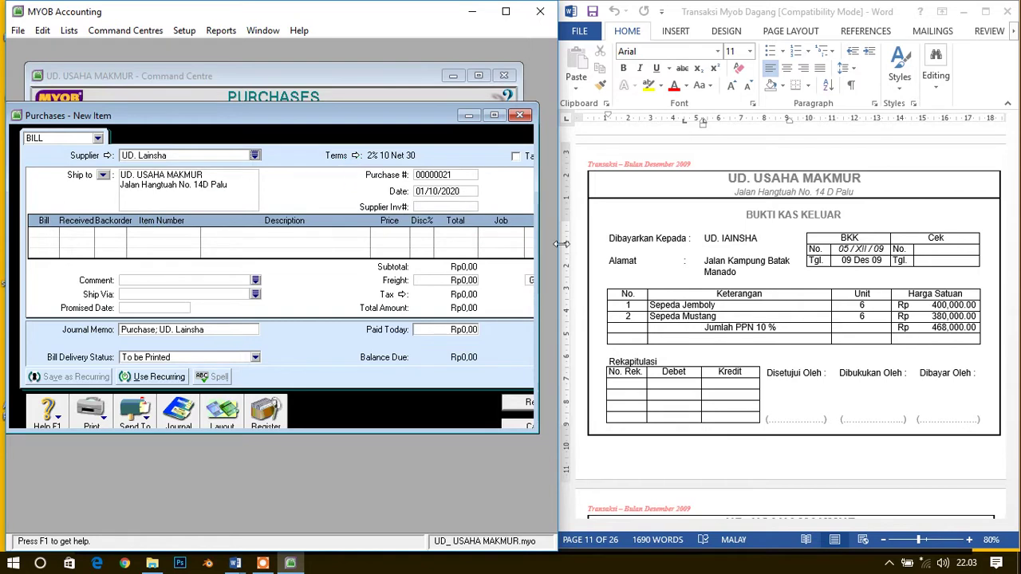
Set the bill's credit terms so that payment is due C.O.D.
{"action": "left_click", "coordinate": [355, 156]}
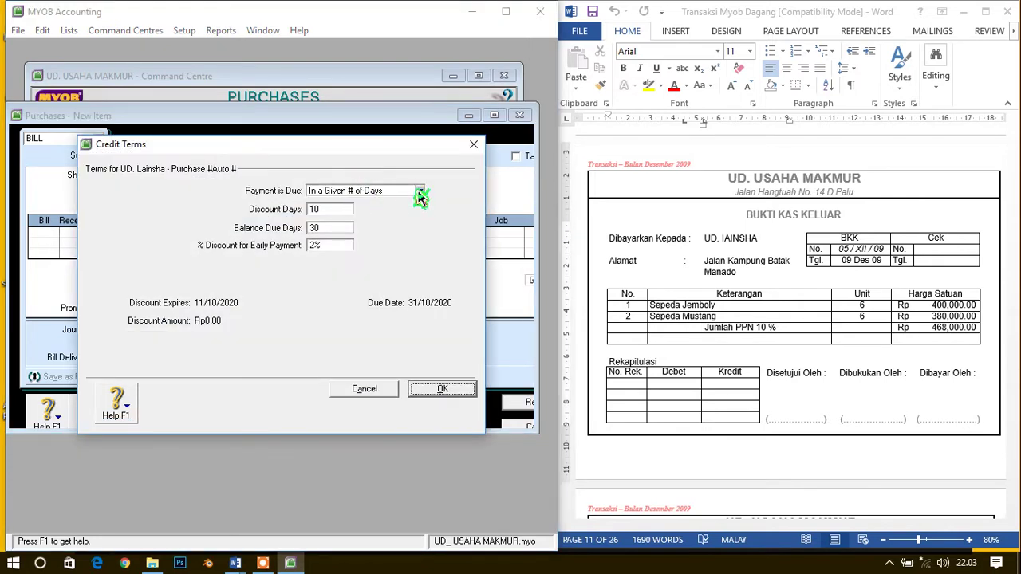
{"action": "left_click", "coordinate": [419, 191]}
{"action": "left_click", "coordinate": [397, 206]}
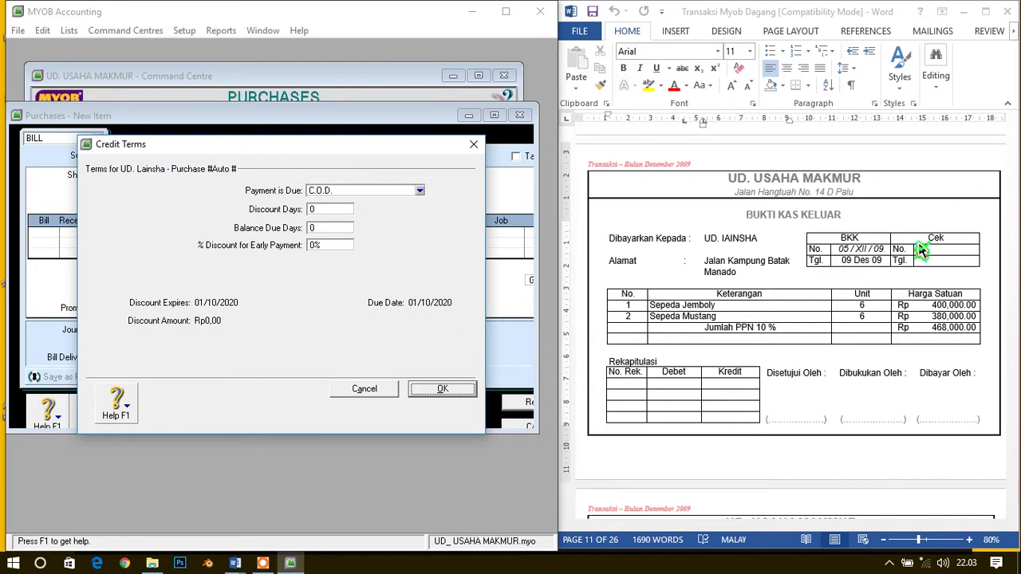
{"action": "type", "text": "No. Tgl."}
{"action": "left_click", "coordinate": [467, 388]}
Set the bill's purchase number to BKK5/9.
{"action": "left_click", "coordinate": [442, 175]}
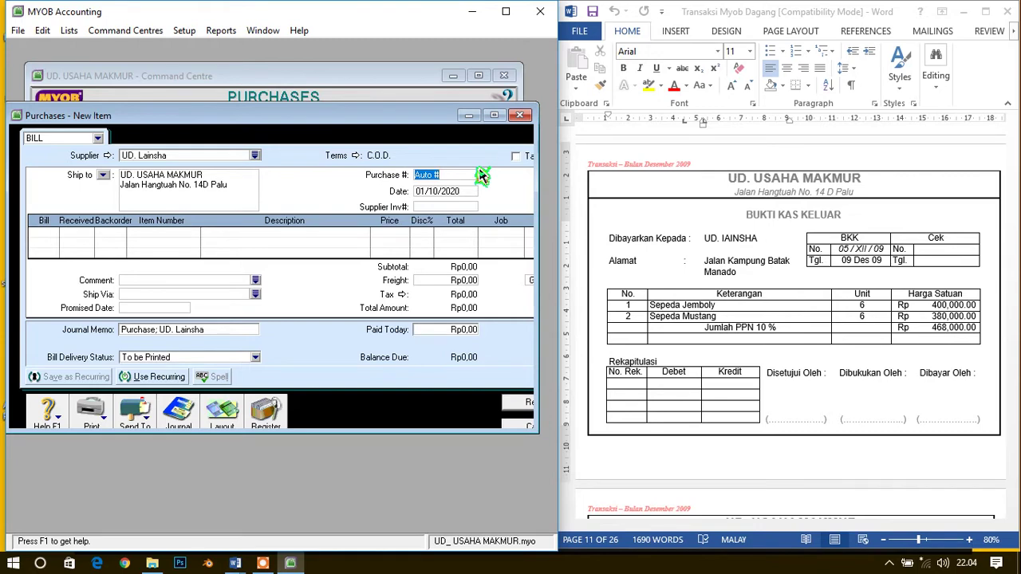
{"action": "type", "text": "bkk"}
{"action": "key", "text": "BackSpace"}
{"action": "key", "text": "BackSpace"}
{"action": "key", "text": "BackSpace"}
{"action": "type", "text": "BKK"}
{"action": "type", "text": "5"}
Set the purchase date to 09/12/2009.
{"action": "left_click", "coordinate": [464, 205]}
{"action": "left_click", "coordinate": [466, 206]}
{"action": "left_click", "coordinate": [470, 191]}
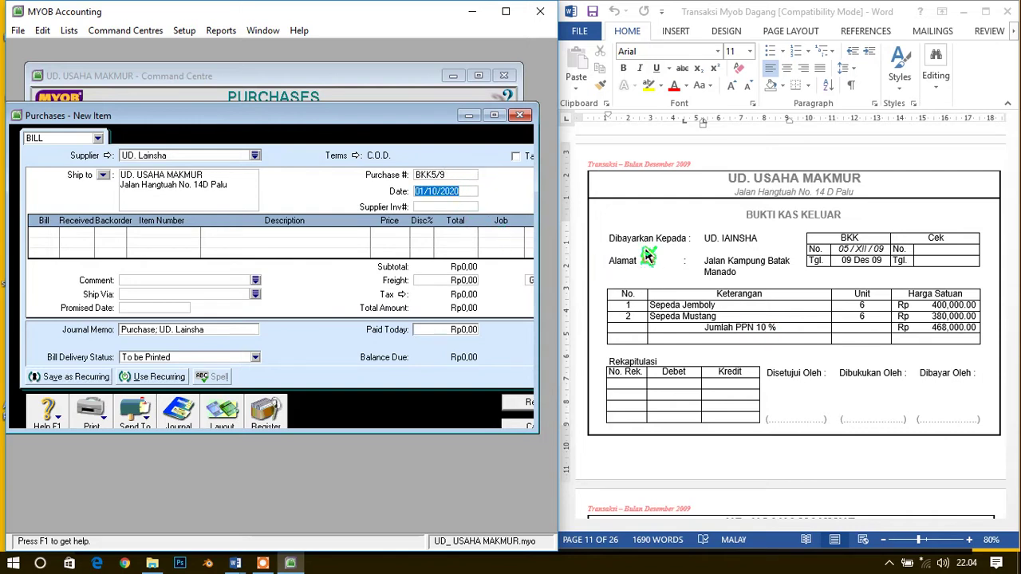
{"action": "type", "text": "9/12/9"}
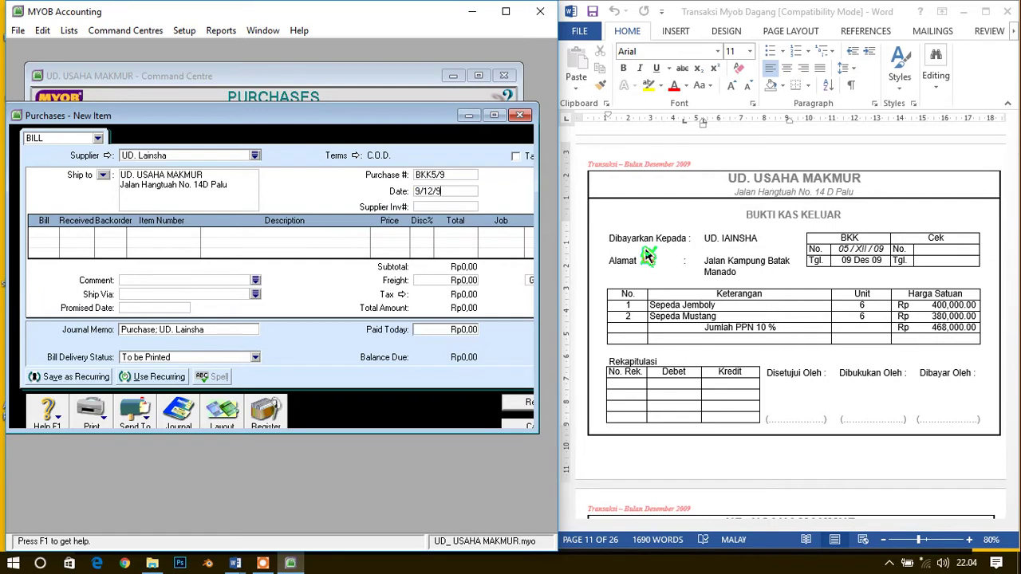
{"action": "key", "text": "Tab"}
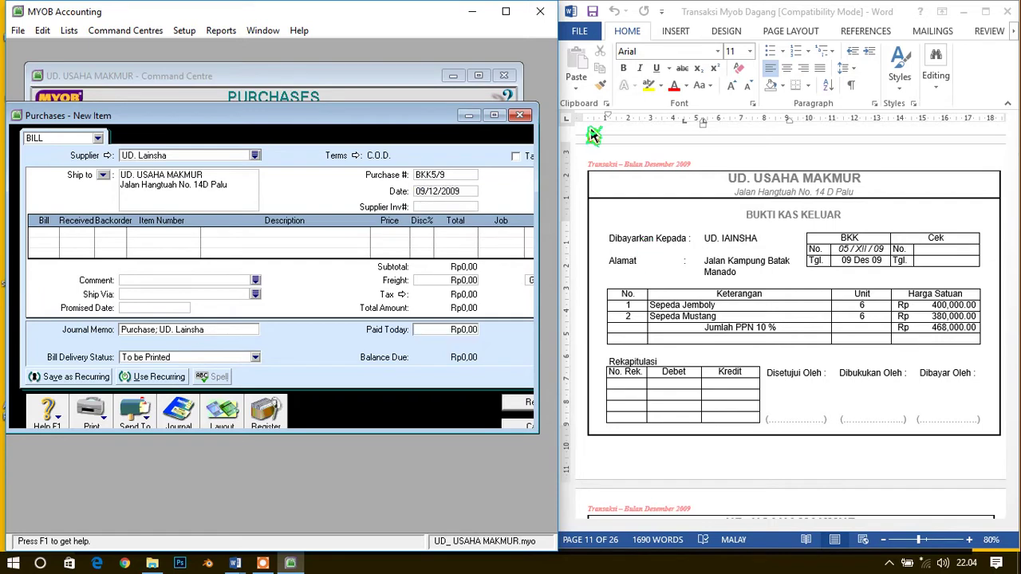
Add a bill line for 6 units of item K712, Sepeda Jemboly, keeping its default price.
{"action": "left_click", "coordinate": [50, 246]}
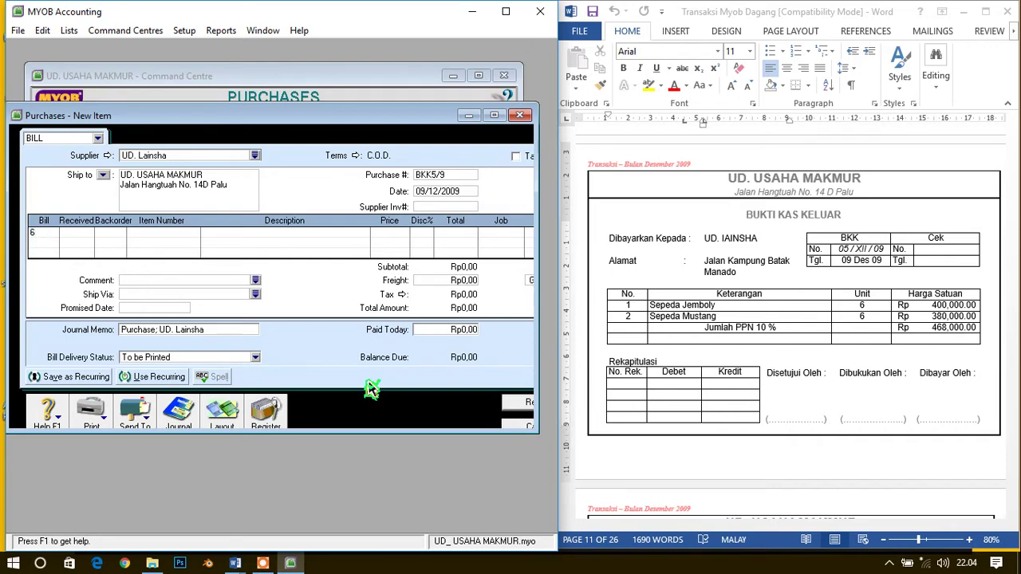
{"action": "key", "text": "Tab"}
{"action": "key", "text": "Tab"}
{"action": "key", "text": "Tab"}
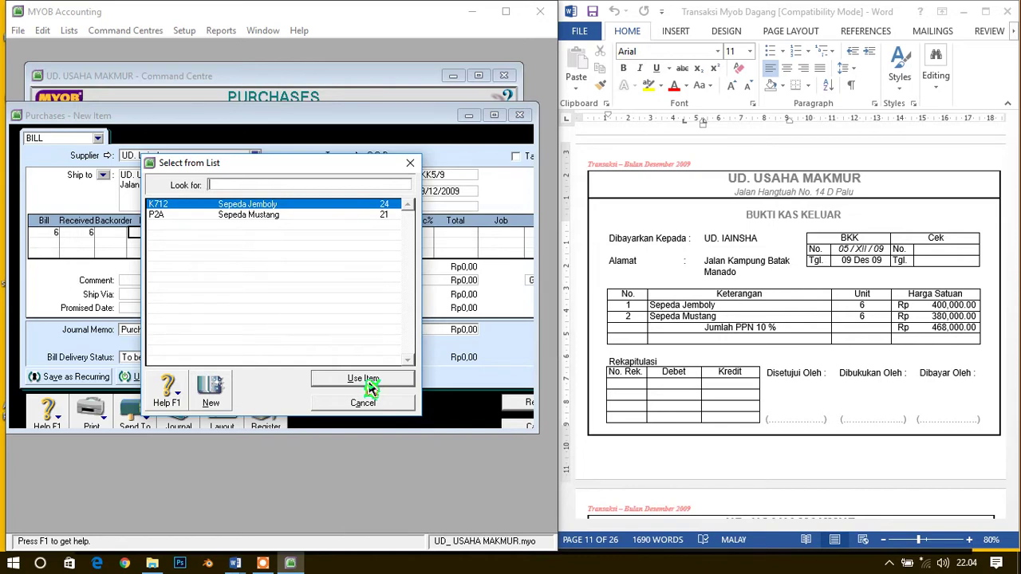
{"action": "left_click", "coordinate": [363, 378]}
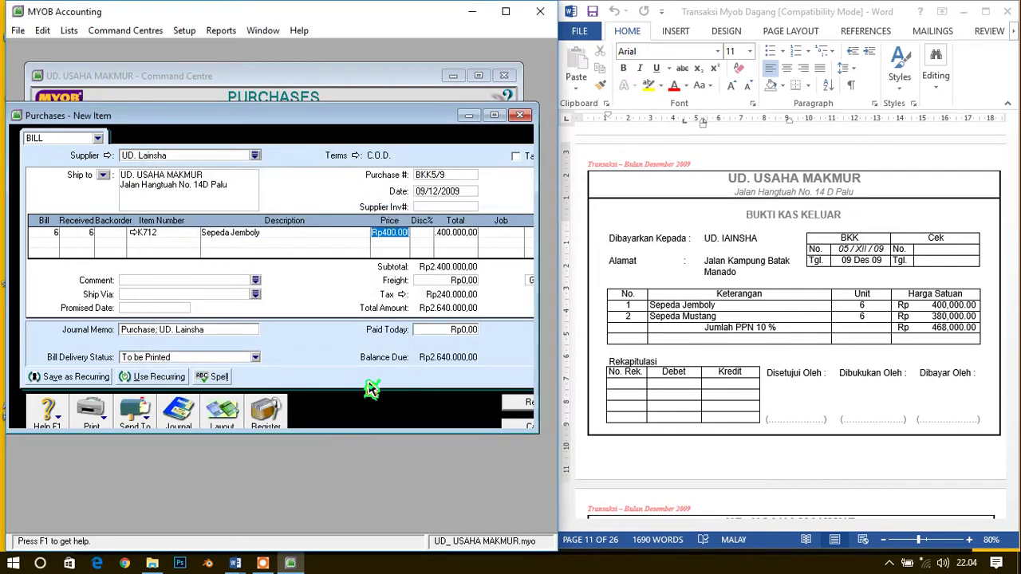
{"action": "key", "text": "Tab"}
{"action": "key", "text": "Tab"}
{"action": "key", "text": "Tab"}
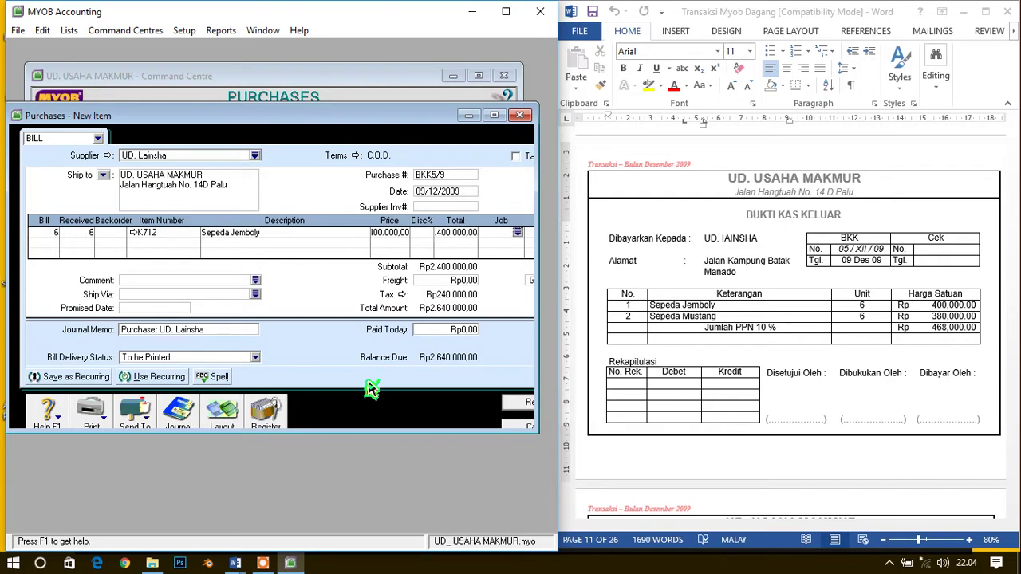
Add a second bill line for 6 units of item P2A, Sepeda Mustang, keeping its default price.
{"action": "key", "text": "Tab"}
{"action": "key", "text": "Tab"}
{"action": "key", "text": "Tab"}
{"action": "key", "text": "Tab"}
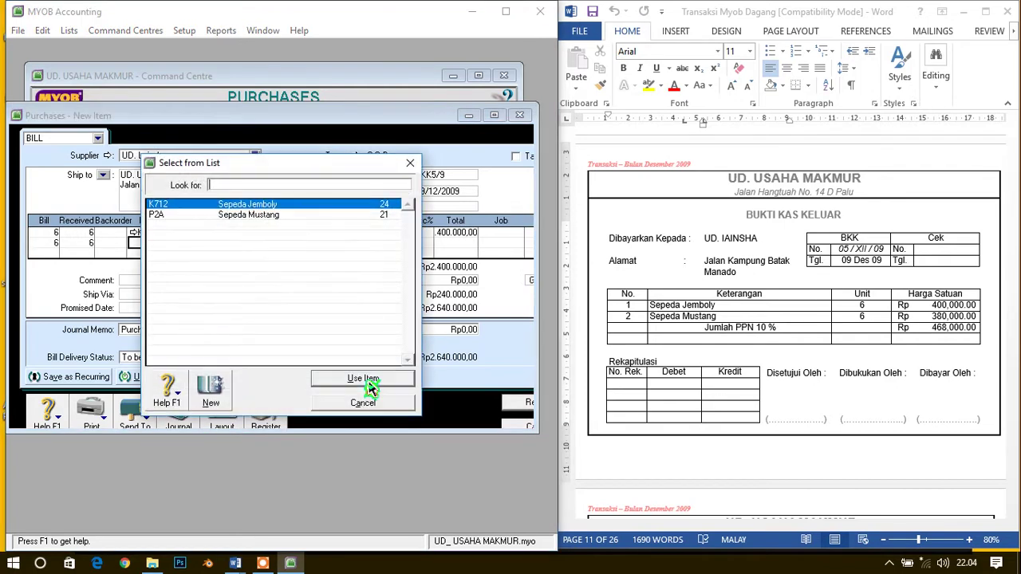
{"action": "key", "text": "Down"}
{"action": "left_click", "coordinate": [363, 379]}
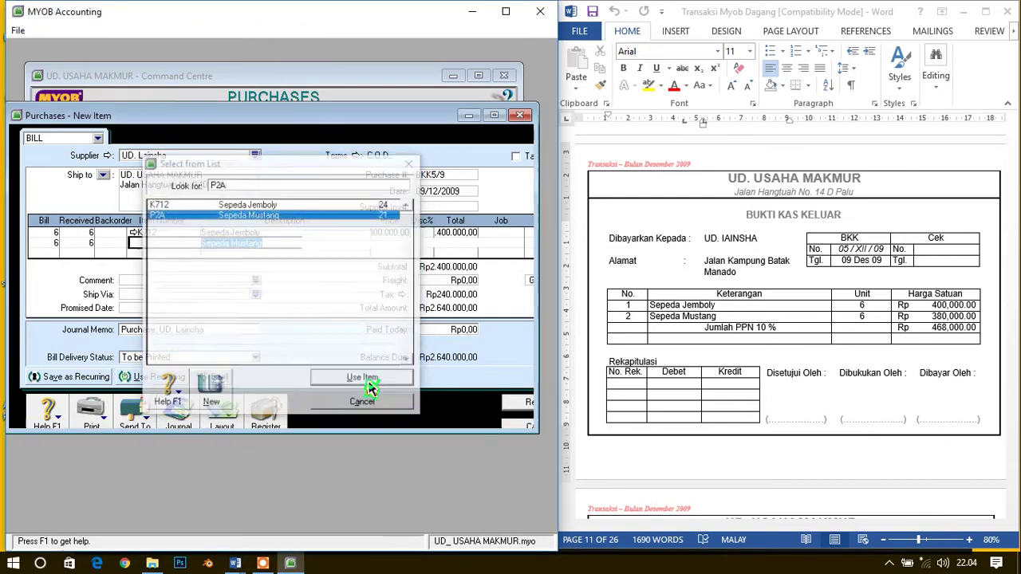
{"action": "key", "text": "Tab"}
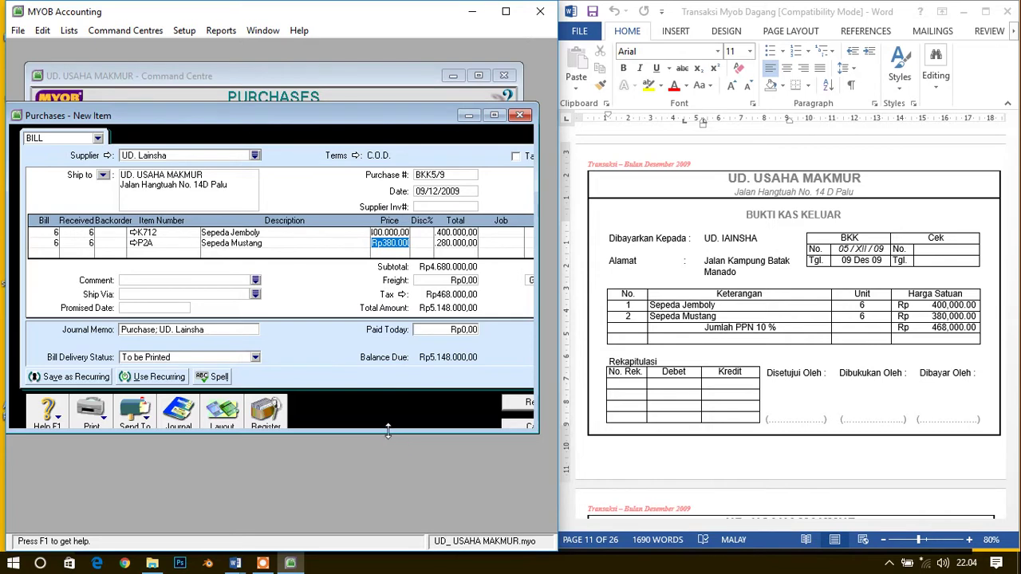
Enlarge the bill window to show all its columns, and set the amount paid today to Rp5.148.000,00.
{"action": "left_click_drag", "start_coordinate": [387, 430], "coordinate": [389, 507]}
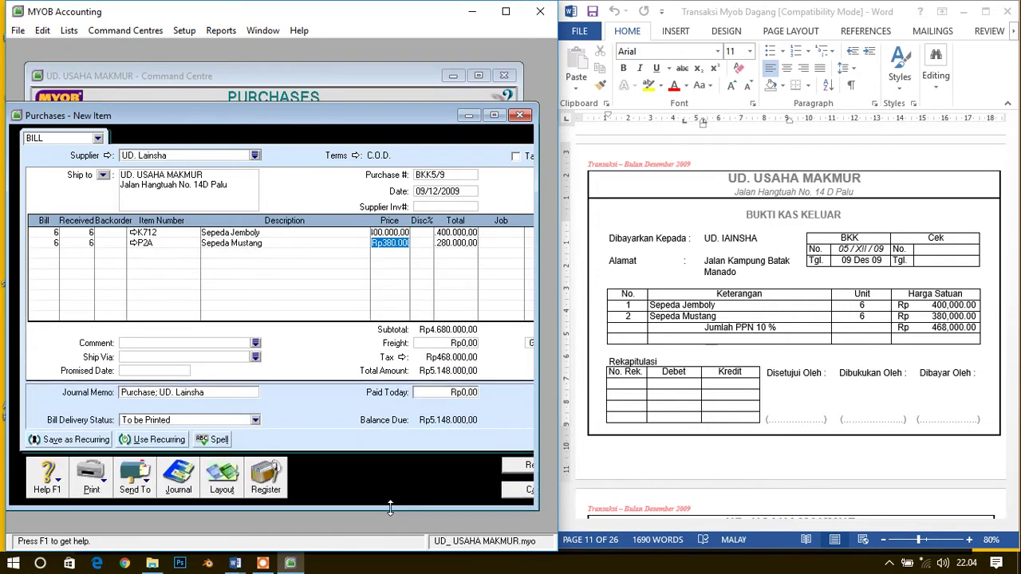
{"action": "left_click", "coordinate": [440, 244]}
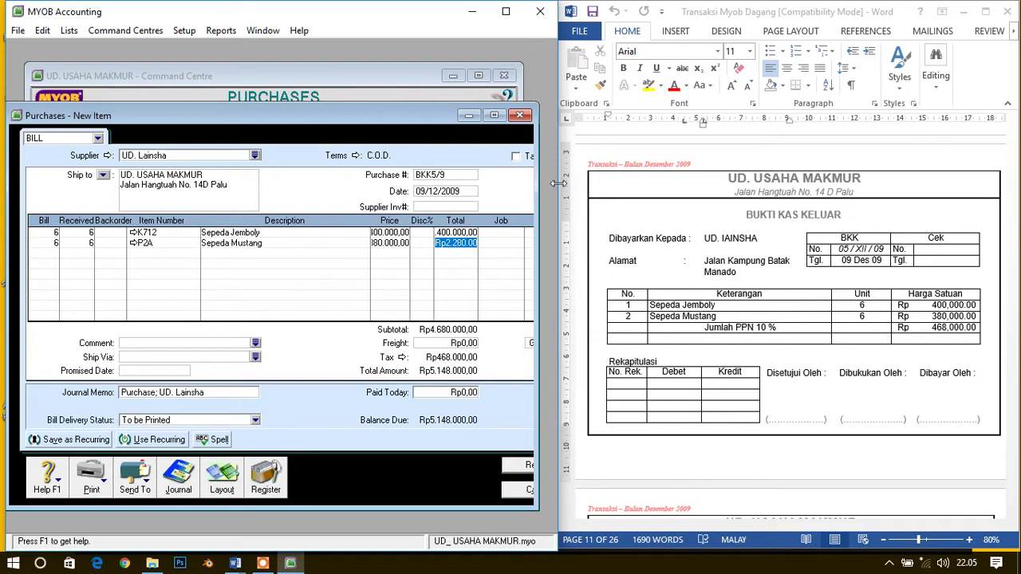
{"action": "left_click_drag", "start_coordinate": [561, 183], "coordinate": [587, 194]}
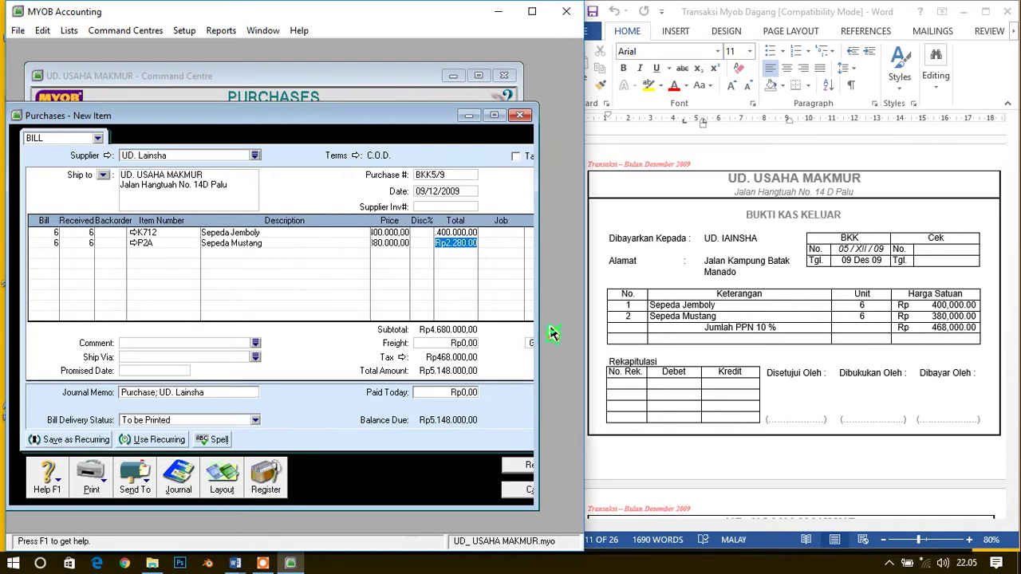
{"action": "left_click_drag", "start_coordinate": [535, 325], "coordinate": [576, 327]}
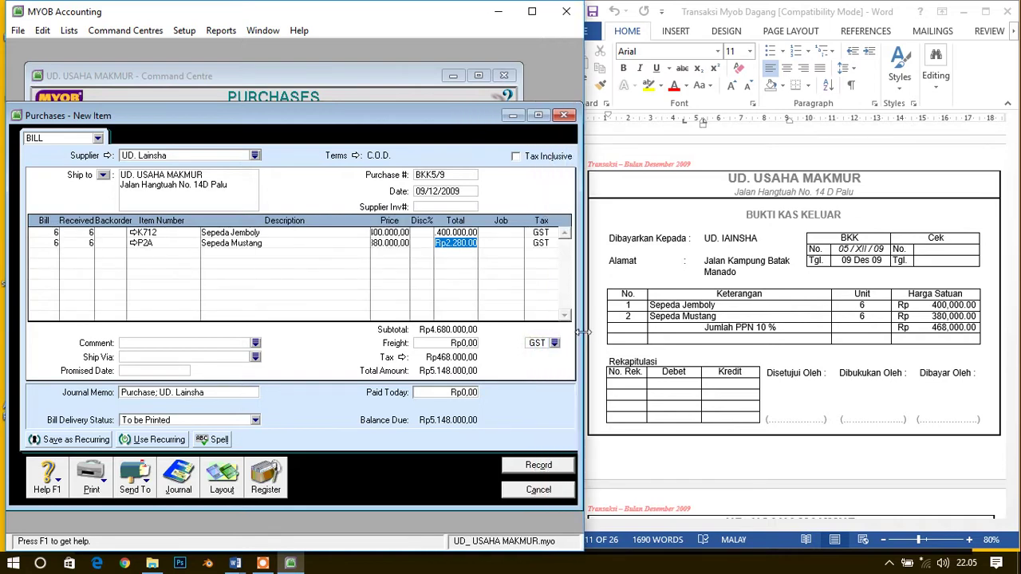
{"action": "left_click_drag", "start_coordinate": [421, 120], "coordinate": [418, 101]}
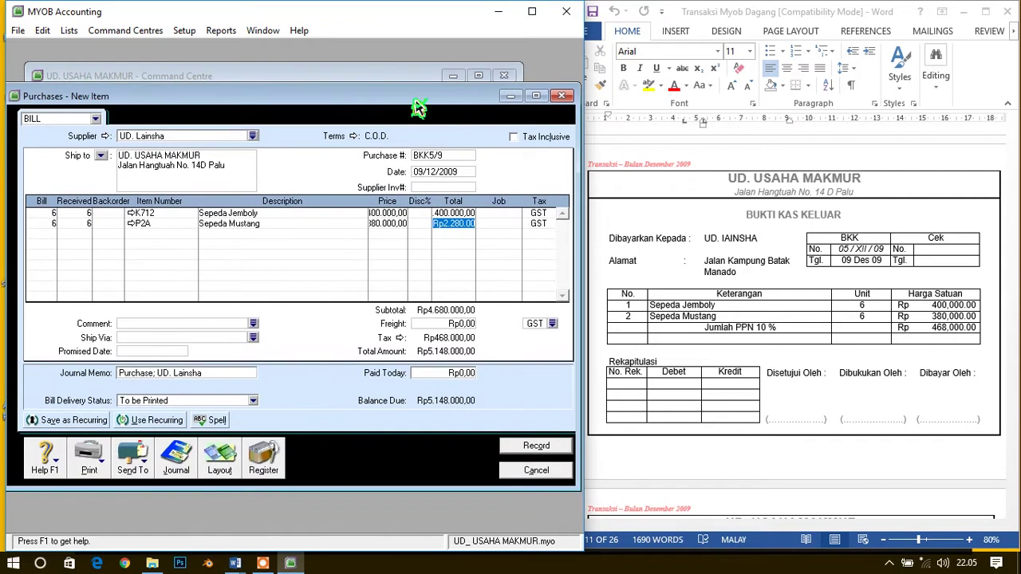
{"action": "left_click", "coordinate": [428, 374]}
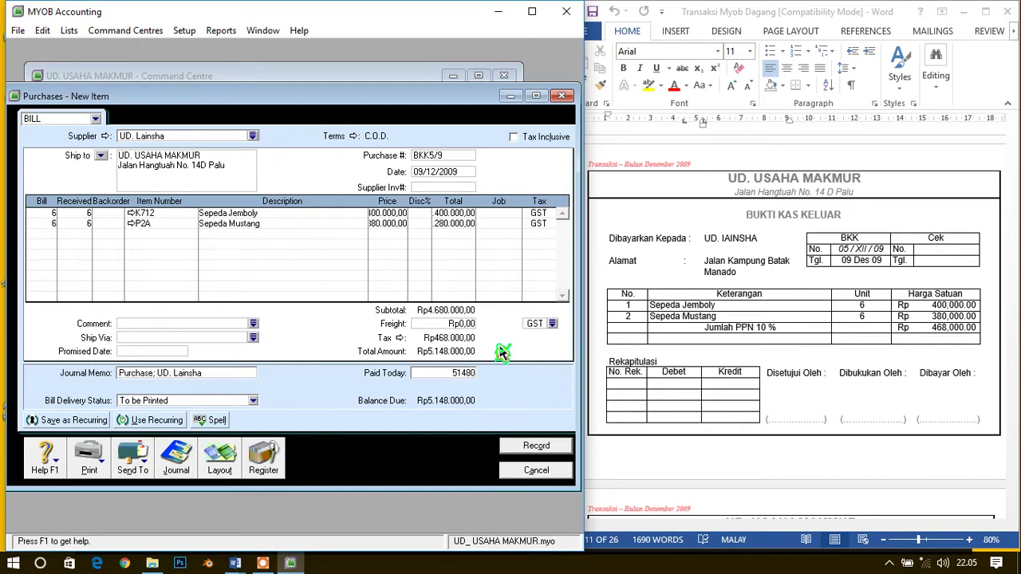
{"action": "key", "text": "Tab"}
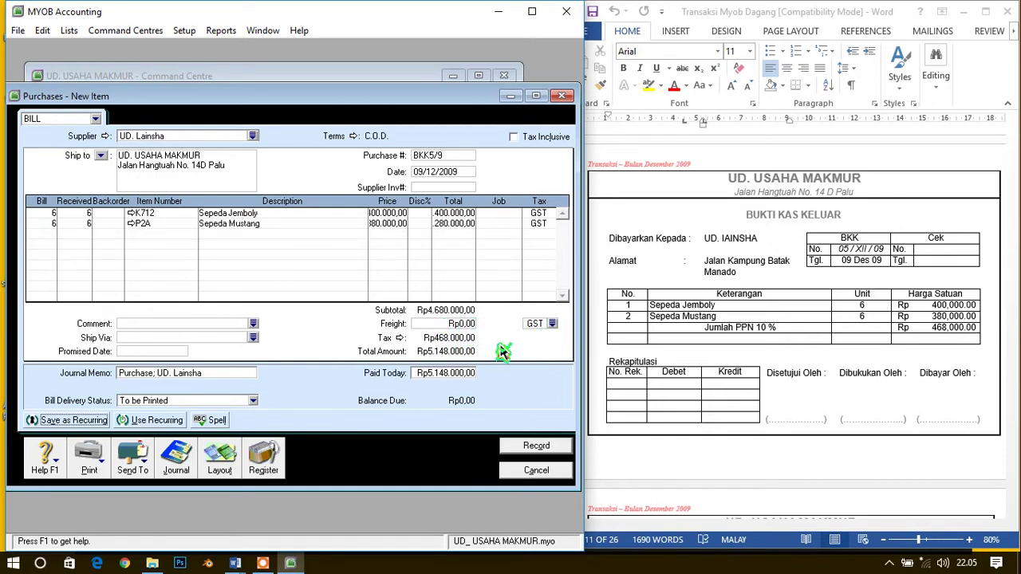
Record the bill without spell checking or changing the tax code, accept the cheque for the payment, and close the purchase window.
{"action": "left_click", "coordinate": [536, 448]}
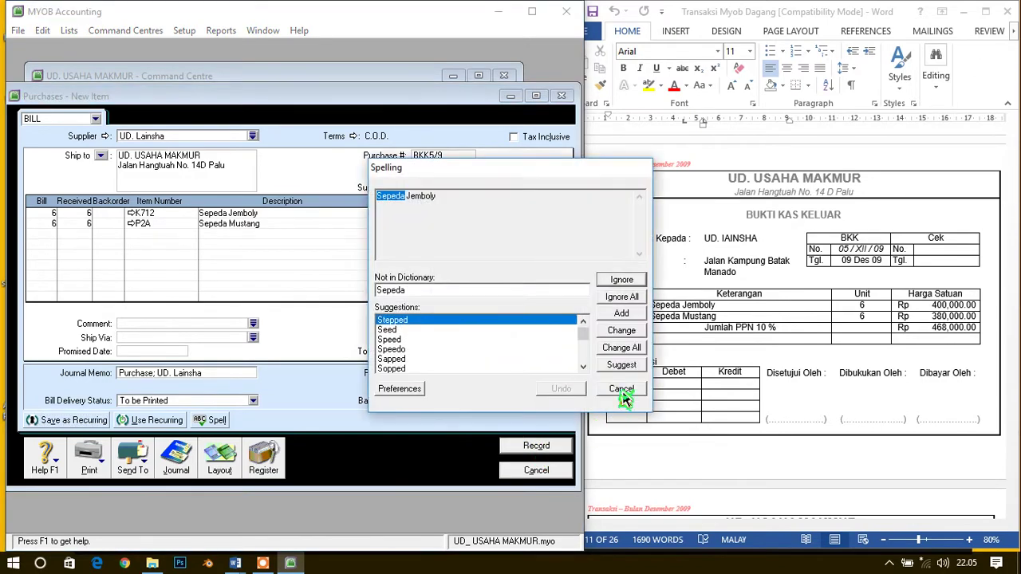
{"action": "left_click", "coordinate": [625, 389]}
{"action": "left_click", "coordinate": [625, 389]}
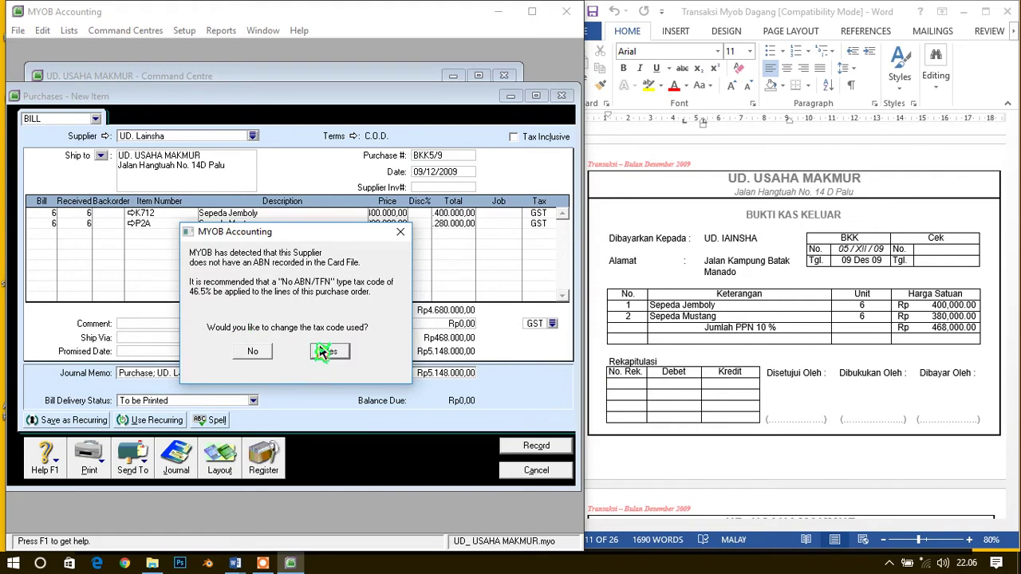
{"action": "left_click", "coordinate": [257, 355]}
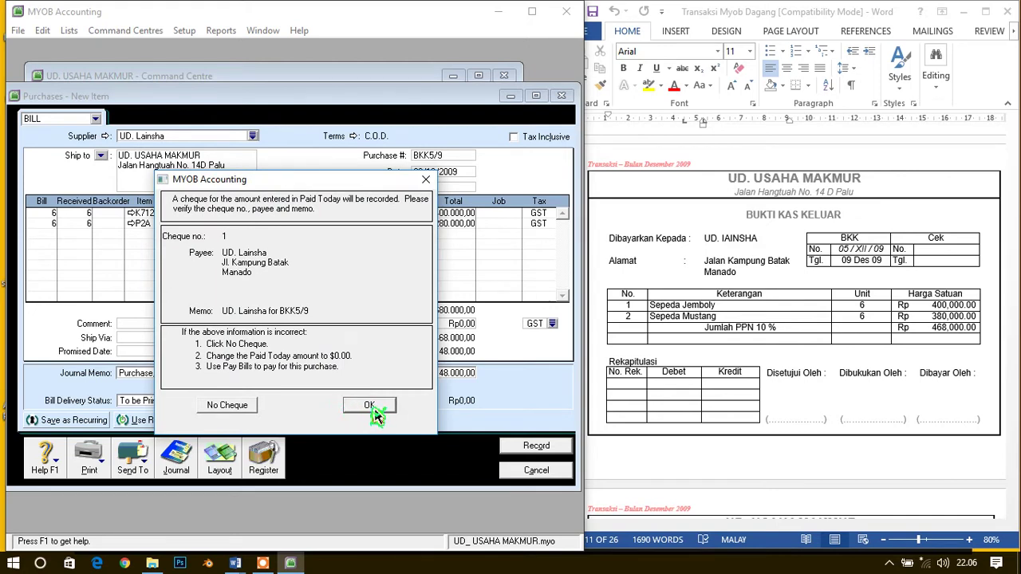
{"action": "left_click", "coordinate": [373, 411]}
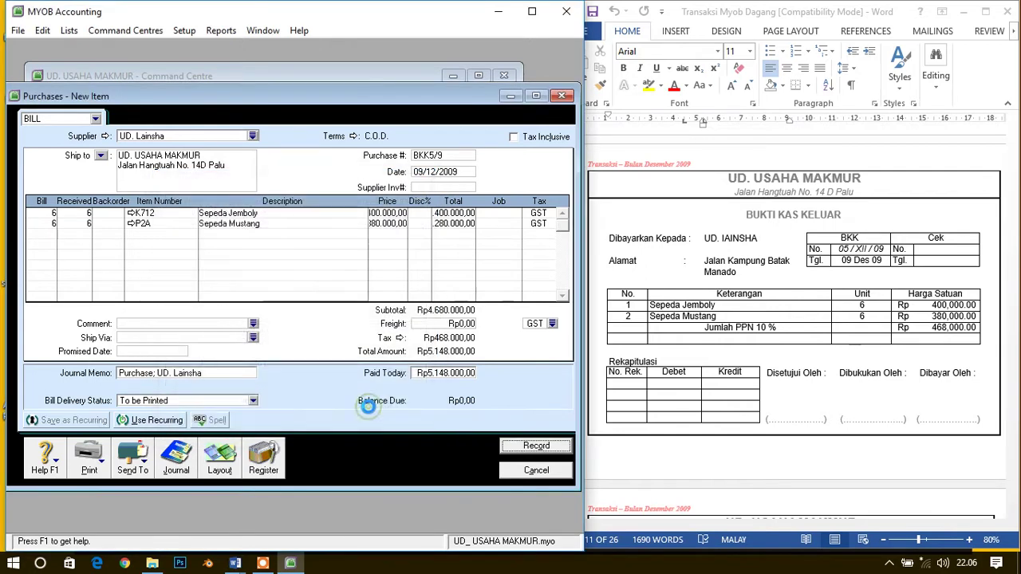
{"action": "left_click", "coordinate": [550, 476]}
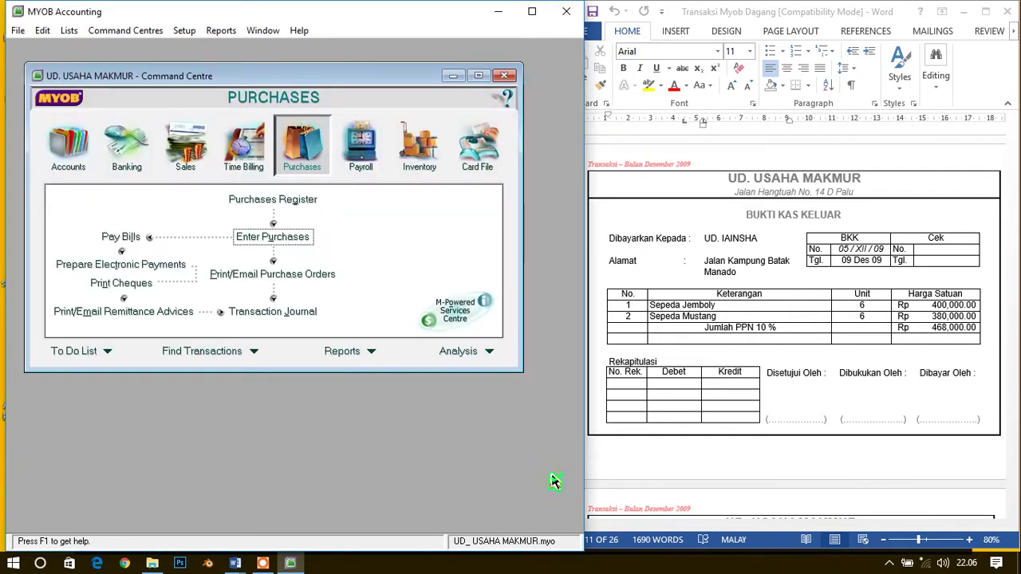
Switch to the Word document and look over the end of voucher 05/XII/09 and the start of the following voucher.
{"action": "left_click", "coordinate": [797, 349]}
{"action": "scroll", "coordinate": [809, 359], "scroll_direction": "down", "scroll_amount": 2}
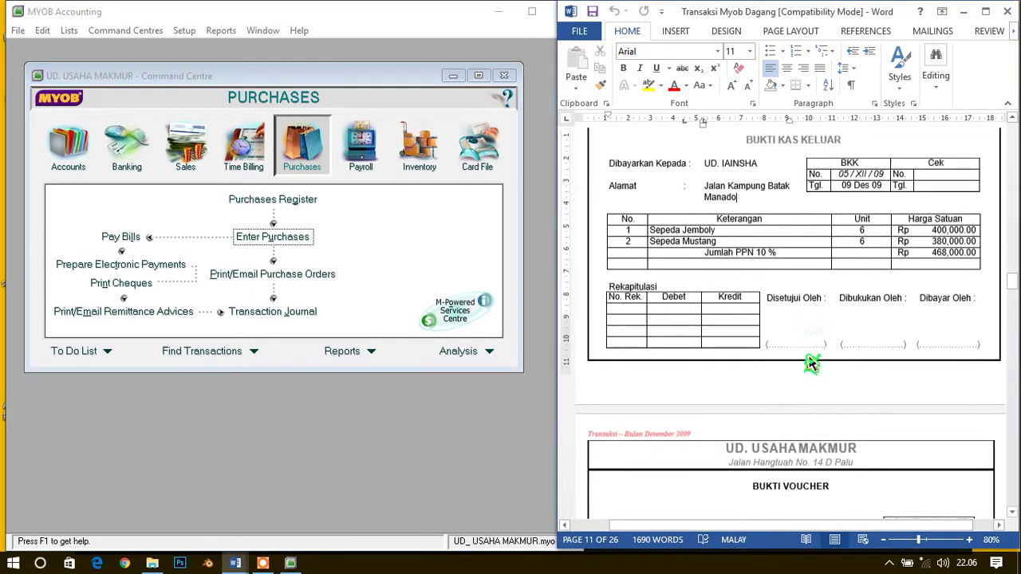
{"action": "scroll", "coordinate": [811, 358], "scroll_direction": "down", "scroll_amount": 3}
{"action": "scroll", "coordinate": [798, 319], "scroll_direction": "up", "scroll_amount": 2}
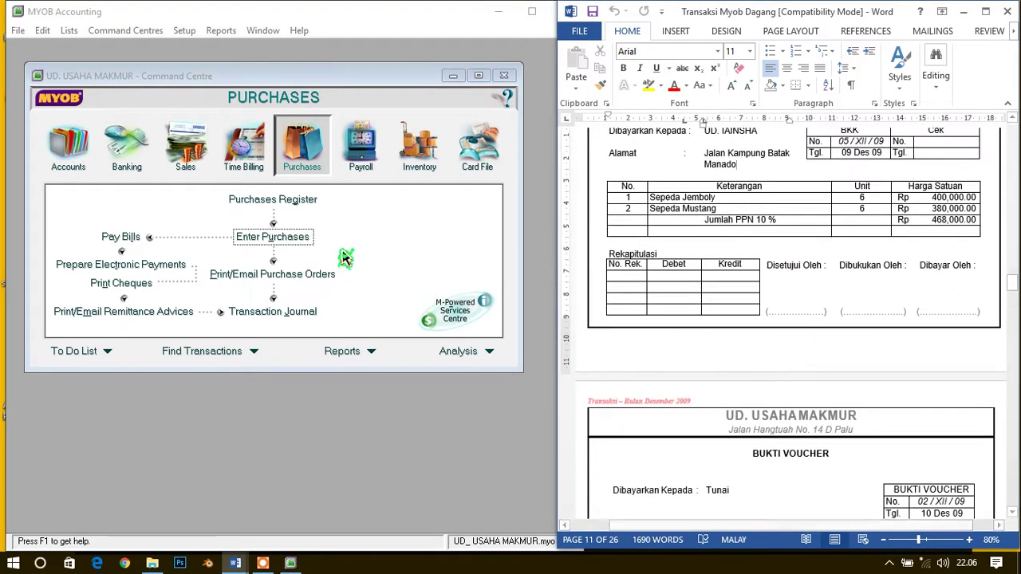
Open the Transaction Journal in MYOB, enlarge it, and review all transaction types through the UD. Lainsha entries of 09/12/2009.
{"action": "left_click", "coordinate": [289, 311]}
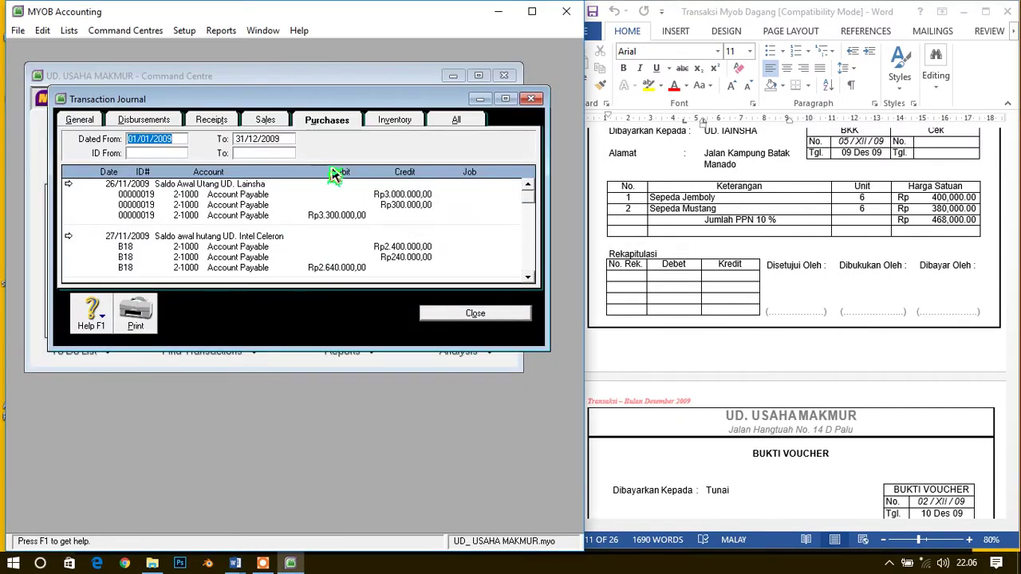
{"action": "left_click_drag", "start_coordinate": [343, 350], "coordinate": [341, 533]}
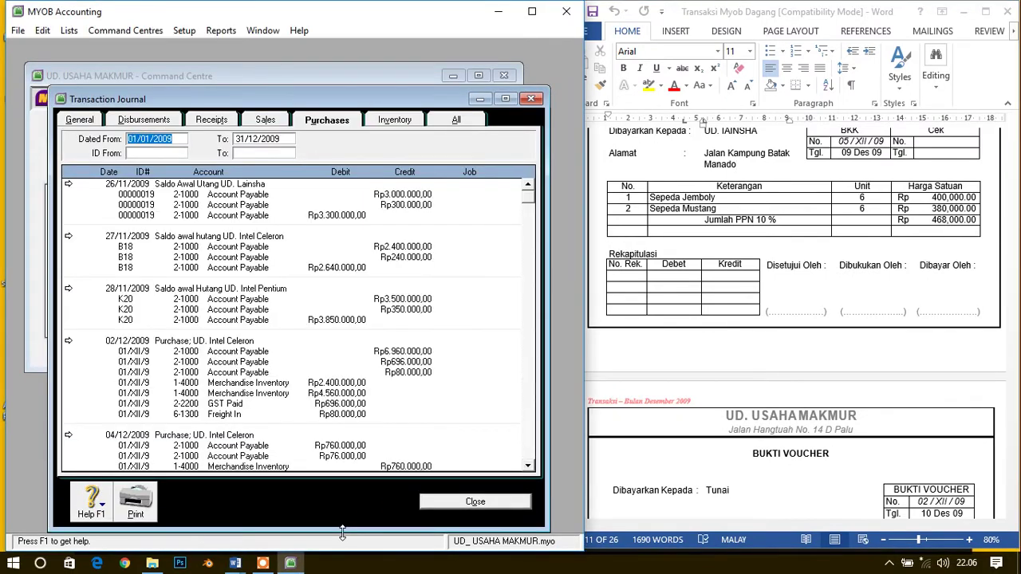
{"action": "left_click", "coordinate": [456, 119]}
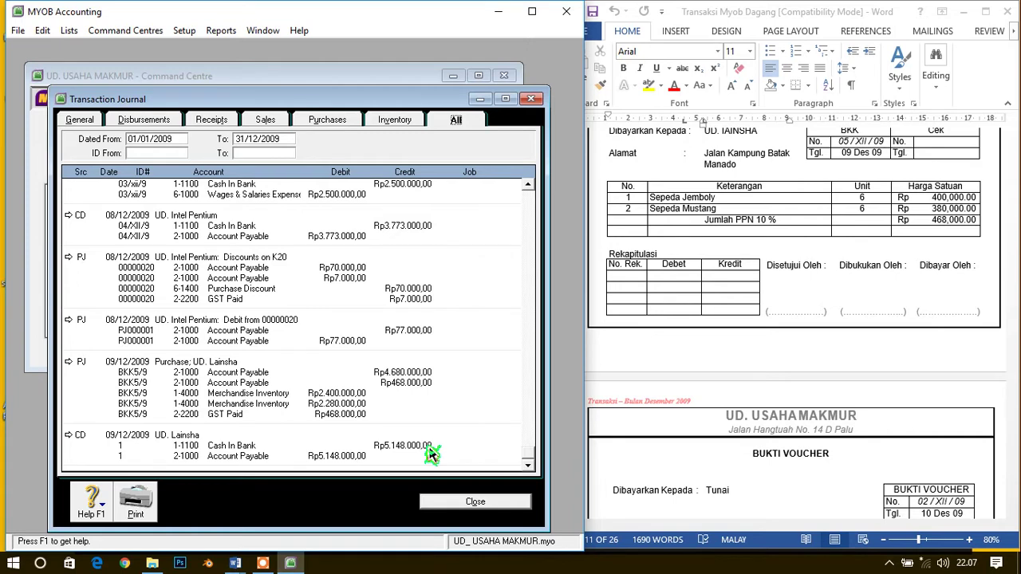
Close the Transaction Journal and read voucher 02/XII/09 and cash voucher 06/XII/09 for Mebel Sentosa in the Word document.
{"action": "left_click", "coordinate": [471, 507]}
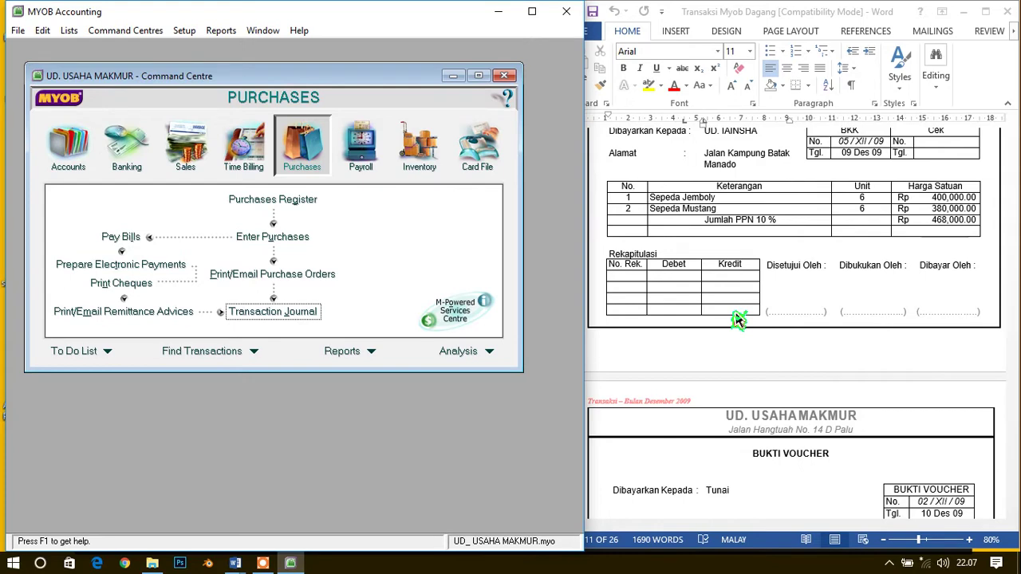
{"action": "scroll", "coordinate": [738, 319], "scroll_direction": "down", "scroll_amount": 5}
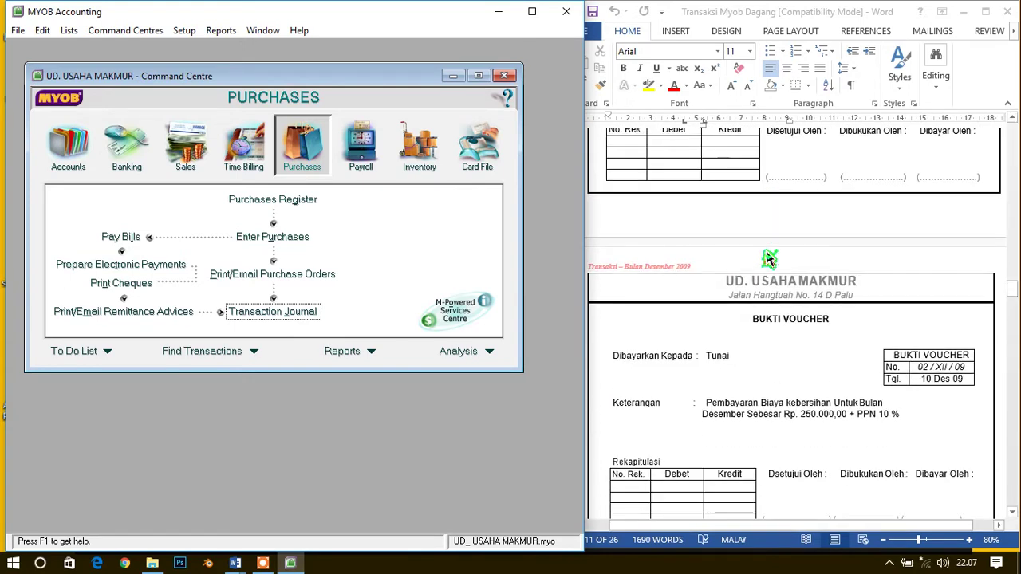
{"action": "left_click", "coordinate": [769, 322]}
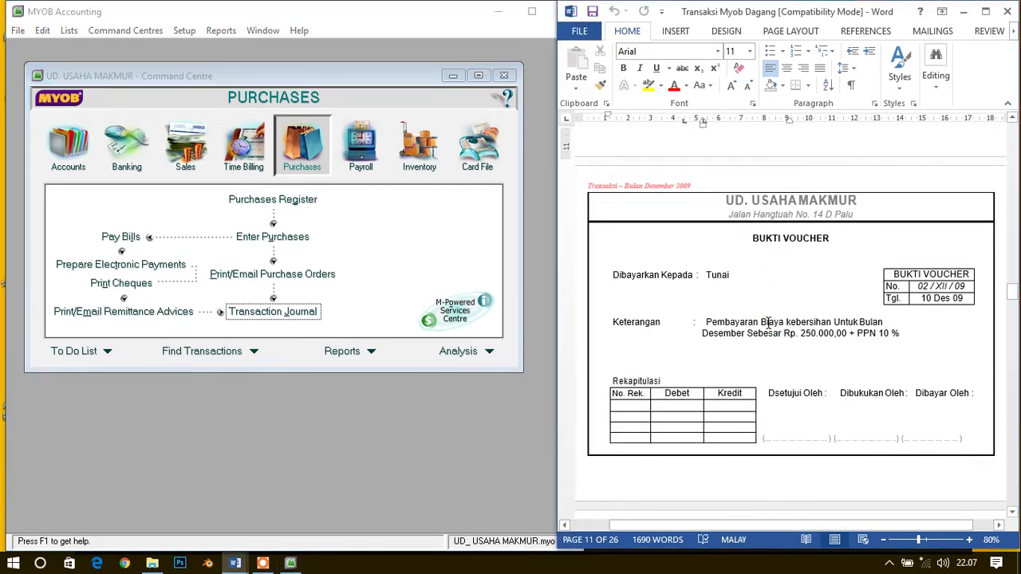
{"action": "scroll", "coordinate": [768, 323], "scroll_direction": "down", "scroll_amount": 1}
{"action": "left_click", "coordinate": [778, 281]}
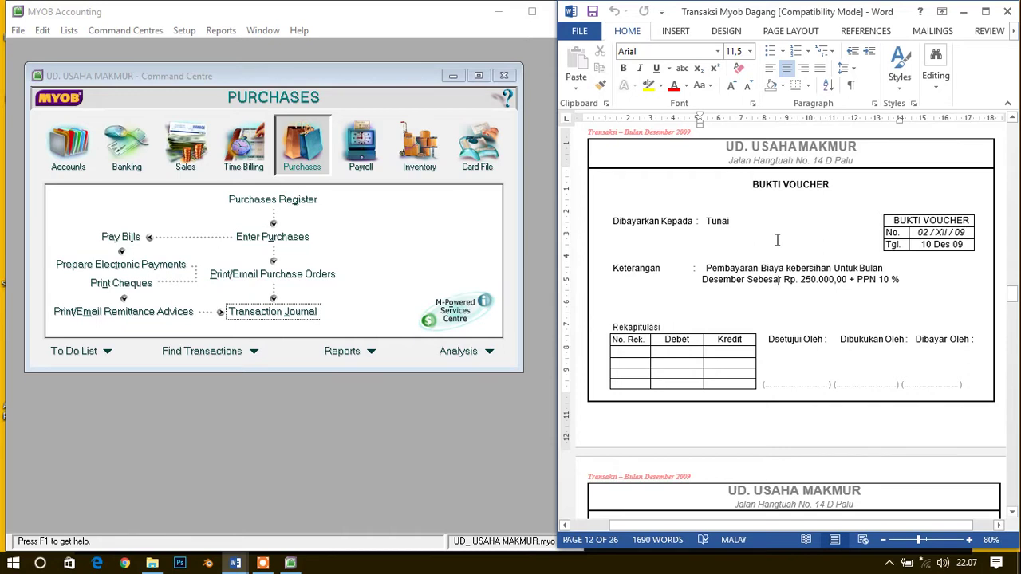
{"action": "left_click", "coordinate": [295, 274]}
{"action": "scroll", "coordinate": [788, 296], "scroll_direction": "down", "scroll_amount": 1}
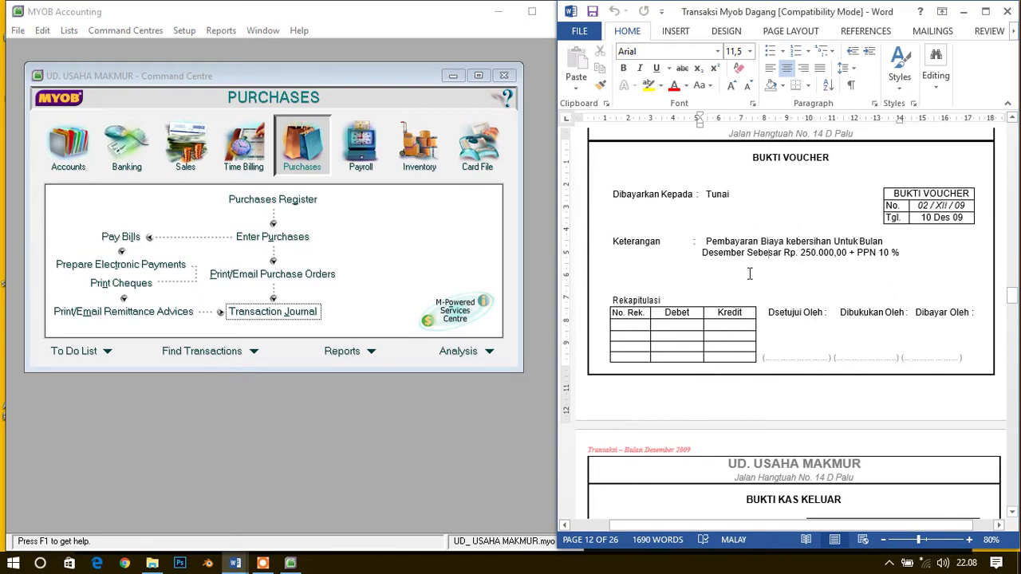
{"action": "scroll", "coordinate": [743, 285], "scroll_direction": "down", "scroll_amount": 5}
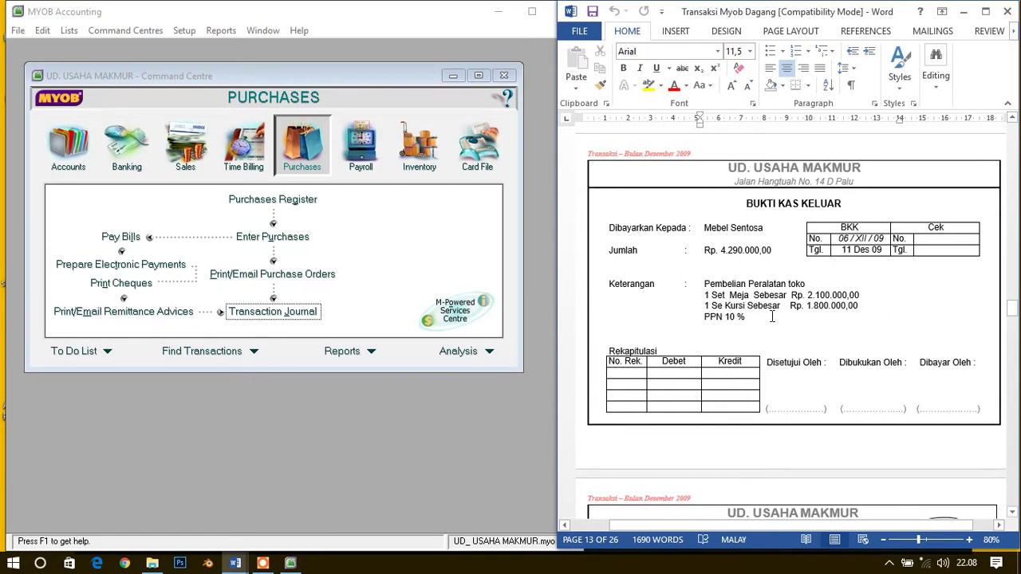
{"action": "left_click", "coordinate": [772, 311]}
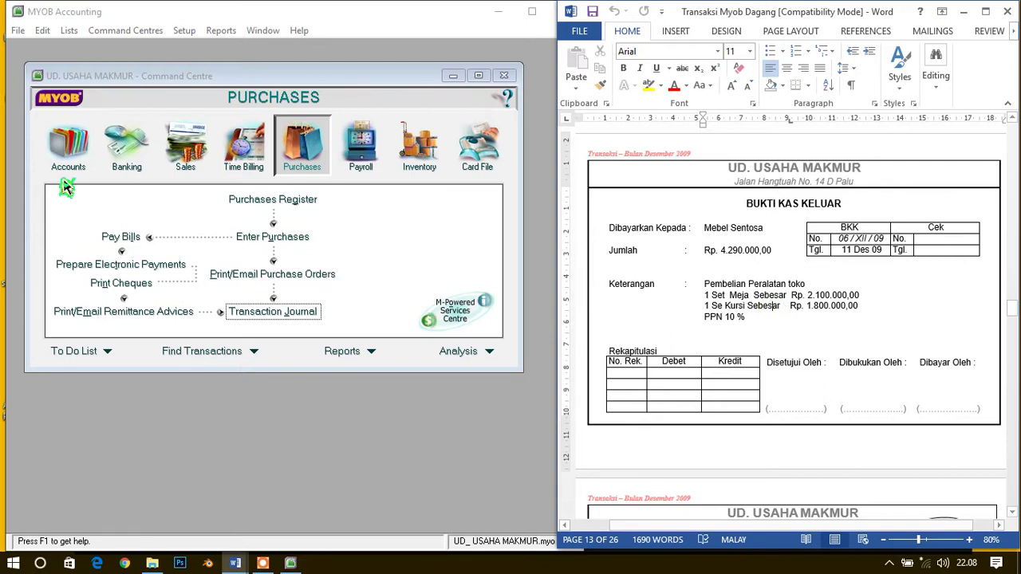
Start a Spend Money entry in MYOB with cheque number 06/XII/9 and date 11/12/2009.
{"action": "left_click", "coordinate": [126, 145]}
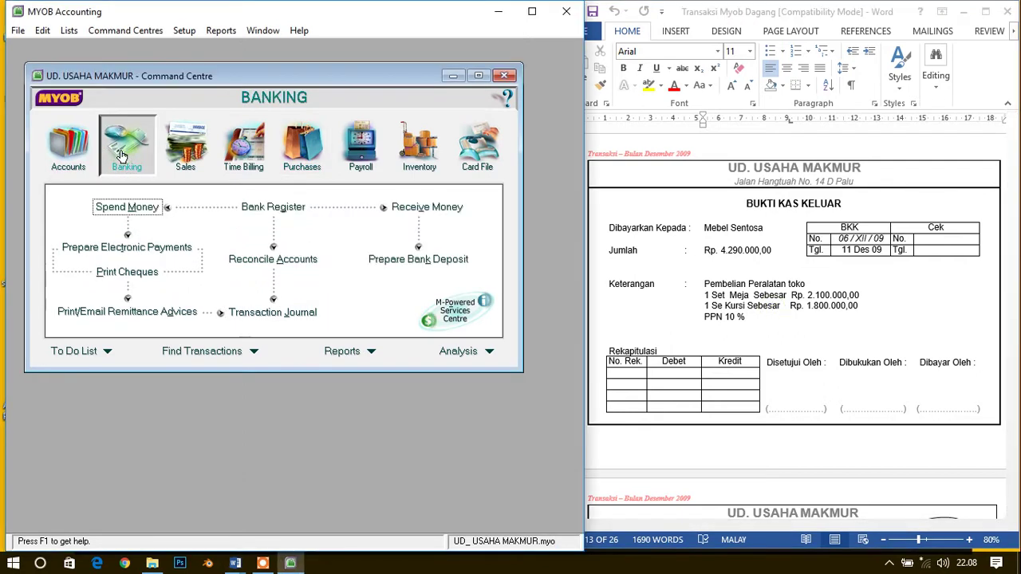
{"action": "left_click", "coordinate": [133, 207]}
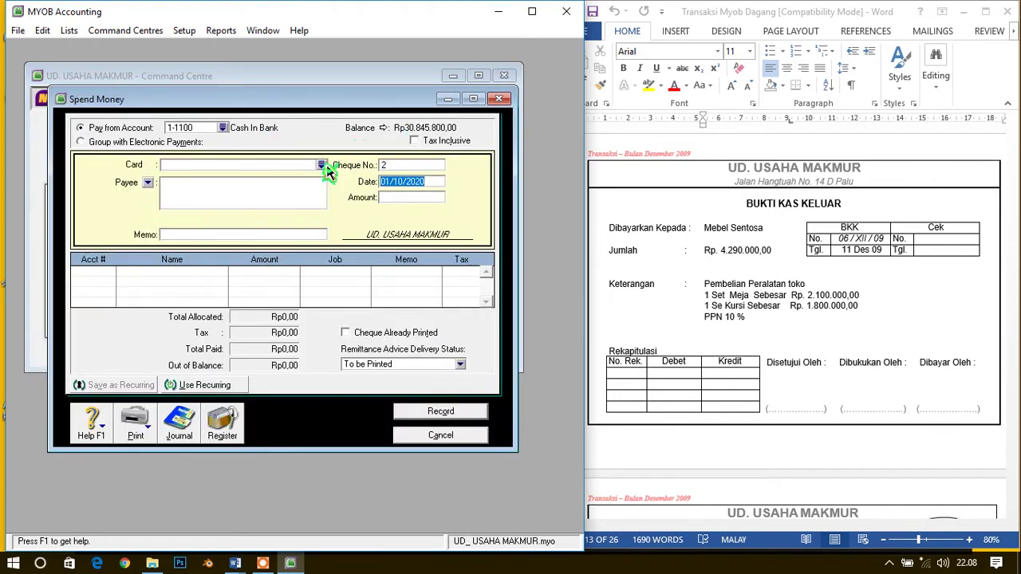
{"action": "left_click", "coordinate": [402, 166]}
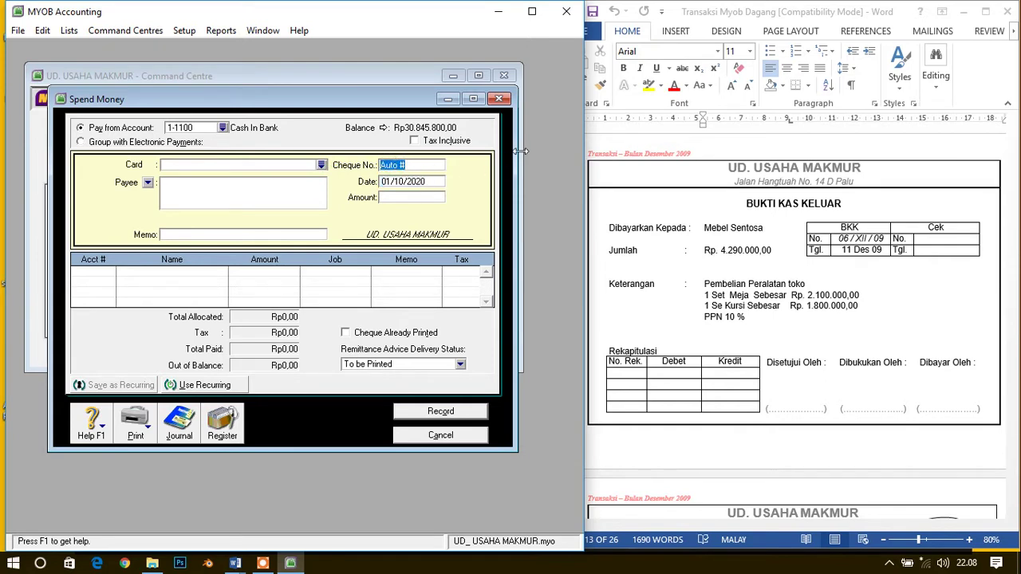
{"action": "type", "text": "06/XII/9"}
{"action": "key", "text": "Tab"}
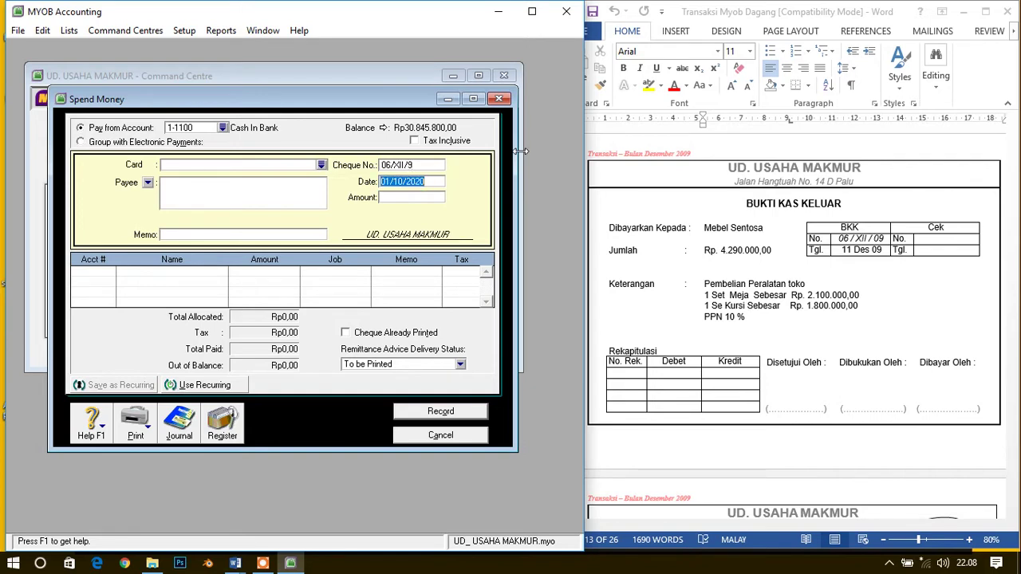
{"action": "type", "text": "11/12/200"}
{"action": "type", "text": "9"}
{"action": "key", "text": "Tab"}
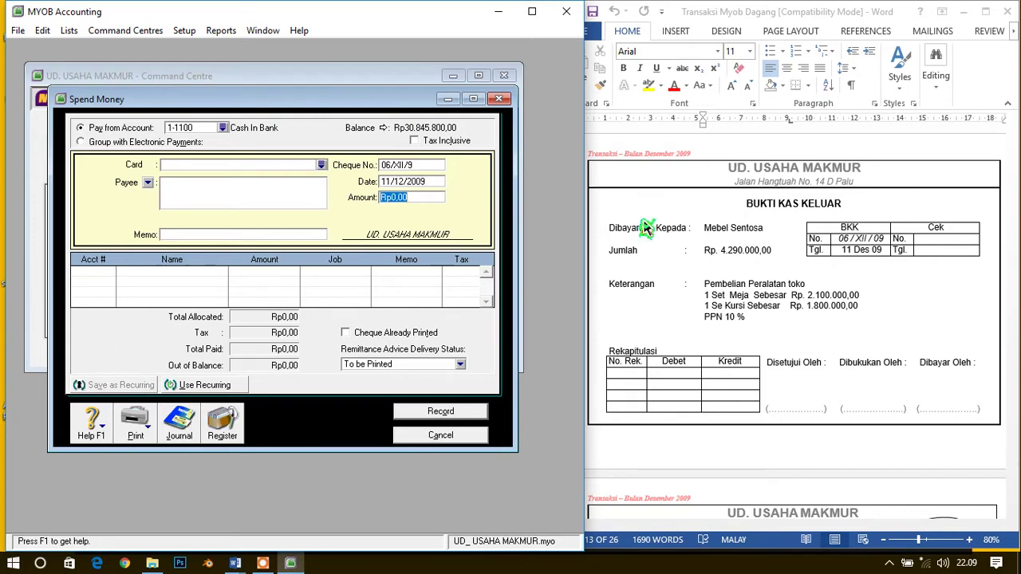
Set the payment amount to Rp4.290.000,00 and enter the memo PEMBELIAN PERALATAN TOKO.
{"action": "type", "text": "4.290.00"}
{"action": "key", "text": "Tab"}
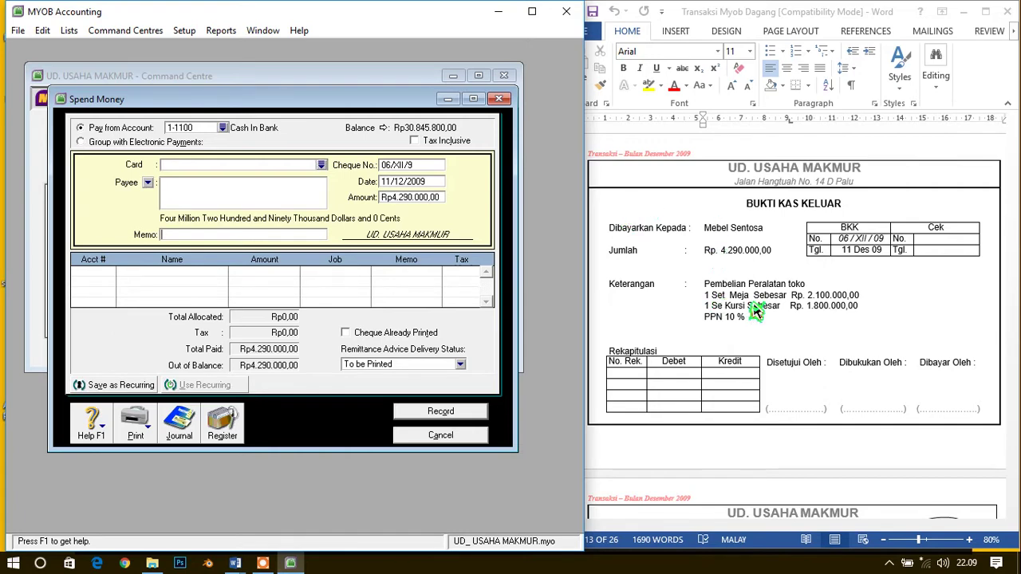
{"action": "type", "text": "PEMBELIAN PERALATAN TO"}
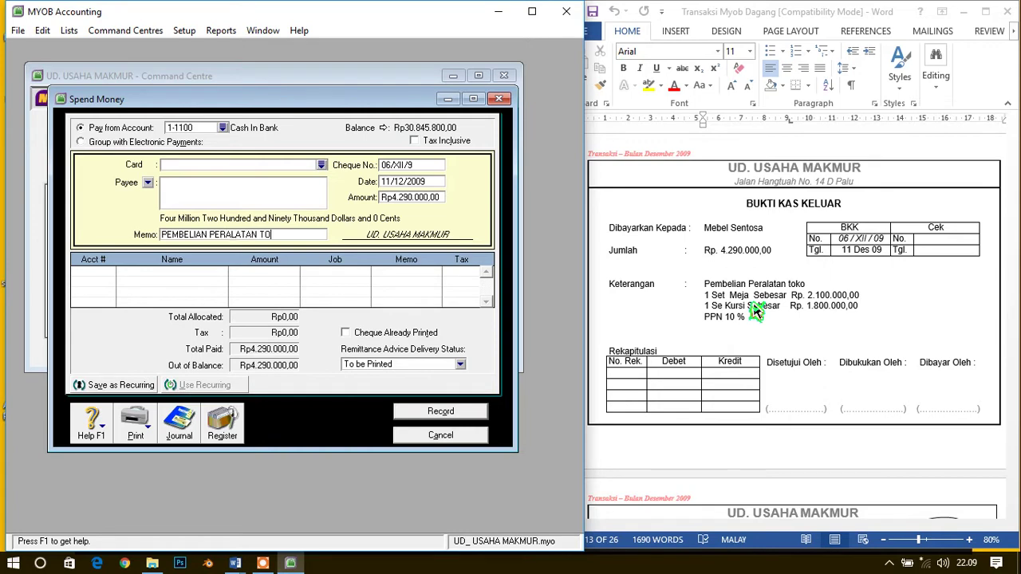
{"action": "type", "text": "KO"}
{"action": "key", "text": "Tab"}
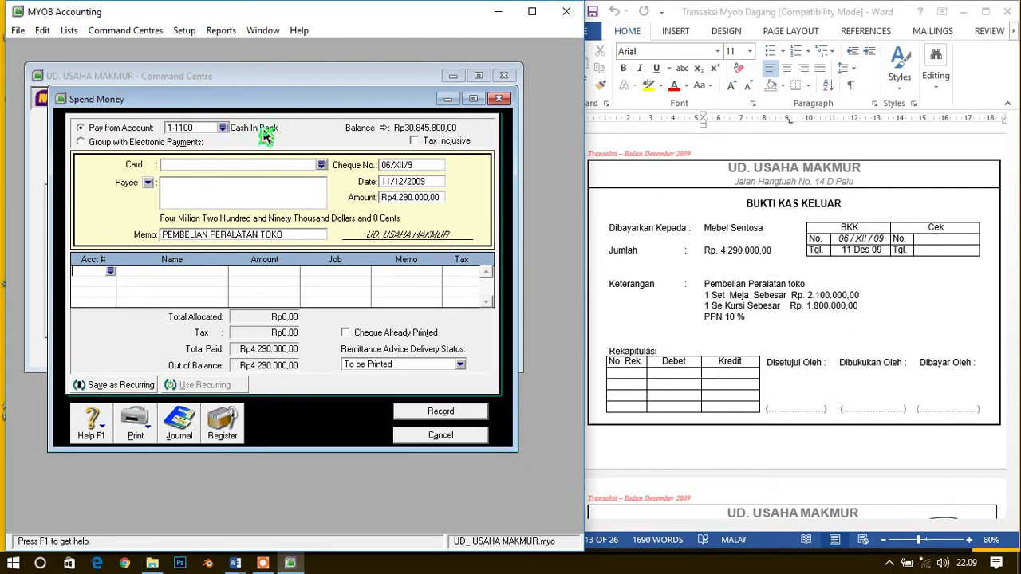
Allocate Rp3.900.000,00 of the payment to account 1-5110 Equipment with tax code GST.
{"action": "left_click", "coordinate": [112, 272]}
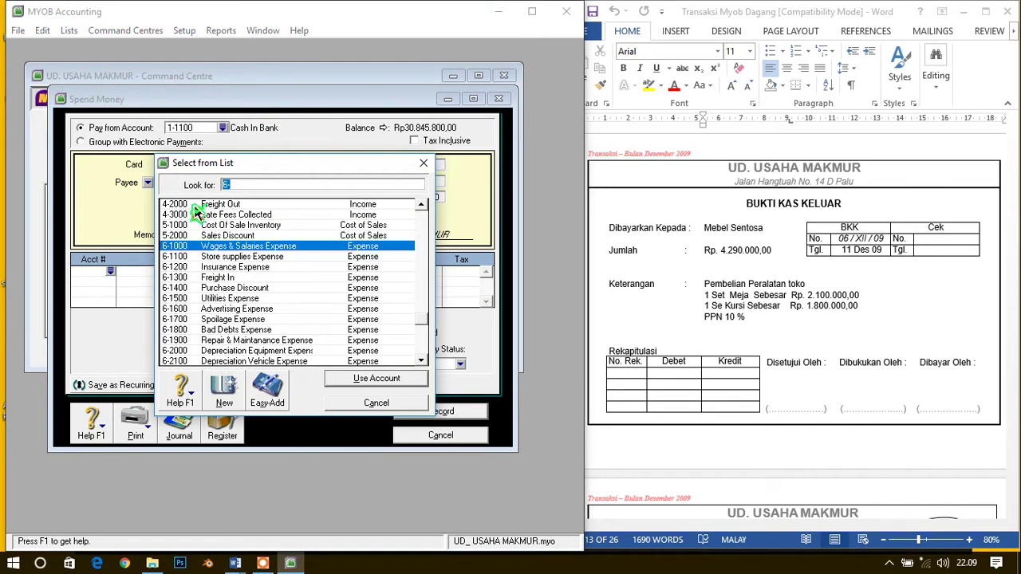
{"action": "type", "text": "1"}
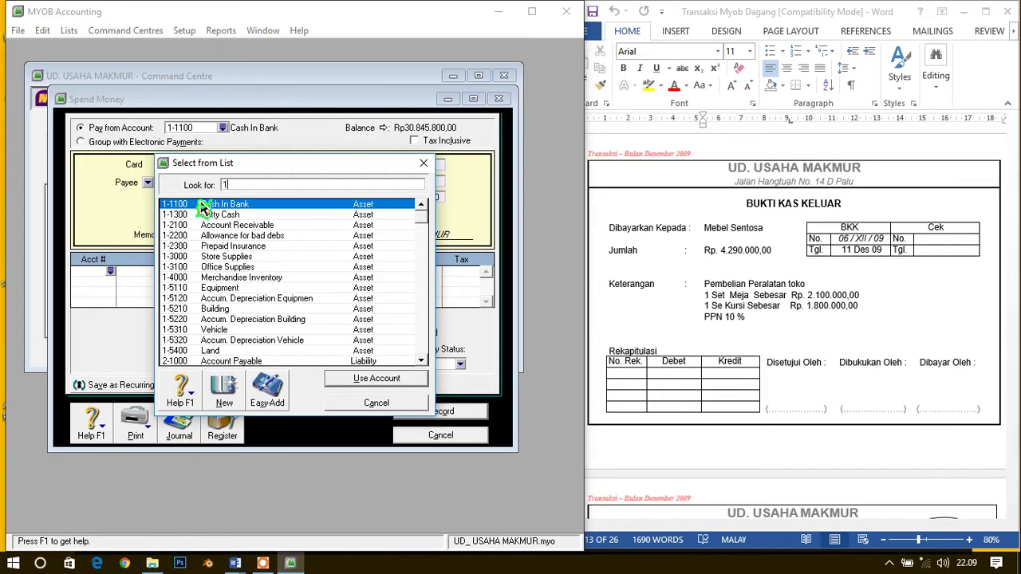
{"action": "left_click", "coordinate": [237, 289]}
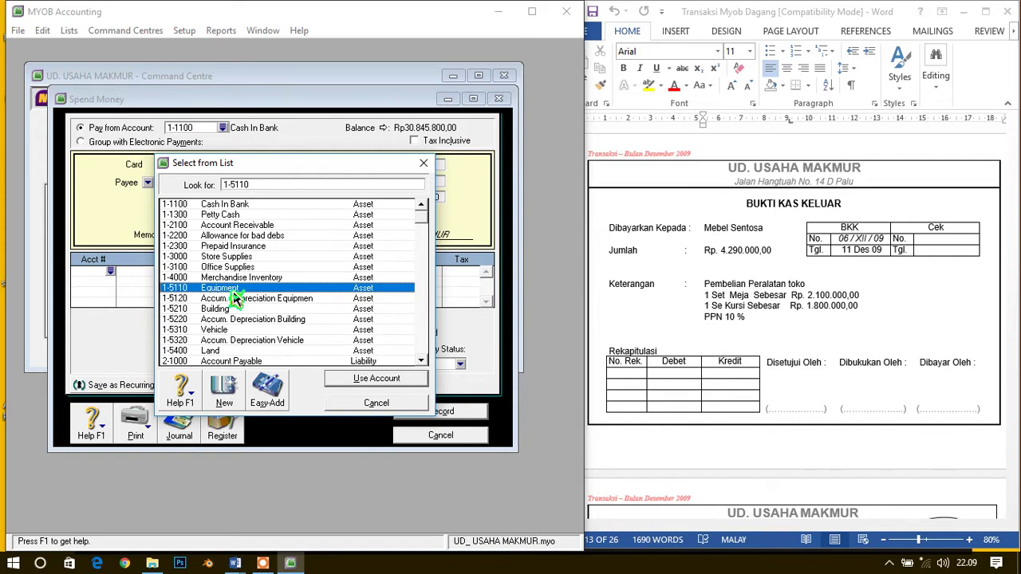
{"action": "key", "text": "Return"}
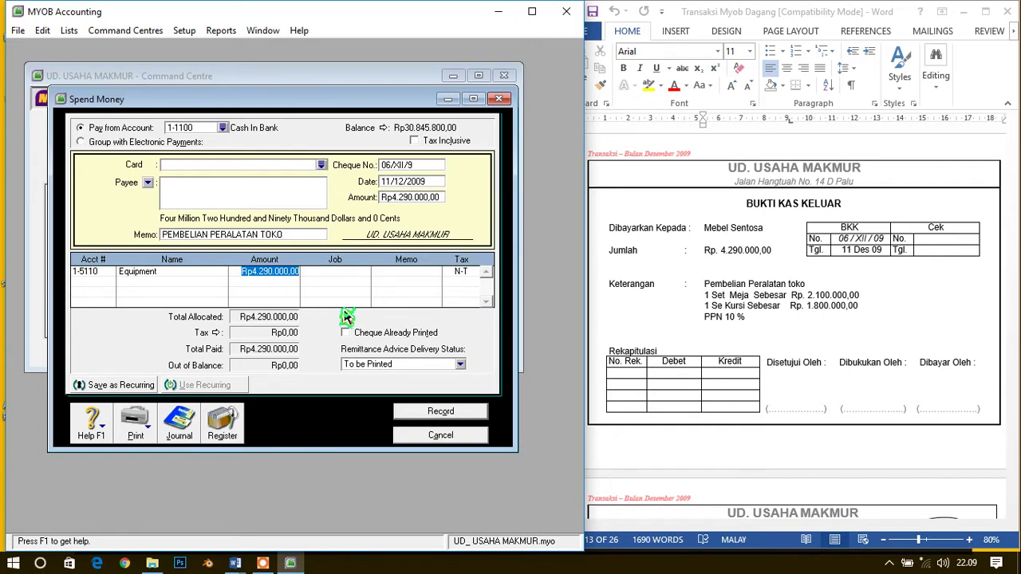
{"action": "type", "text": "390000"}
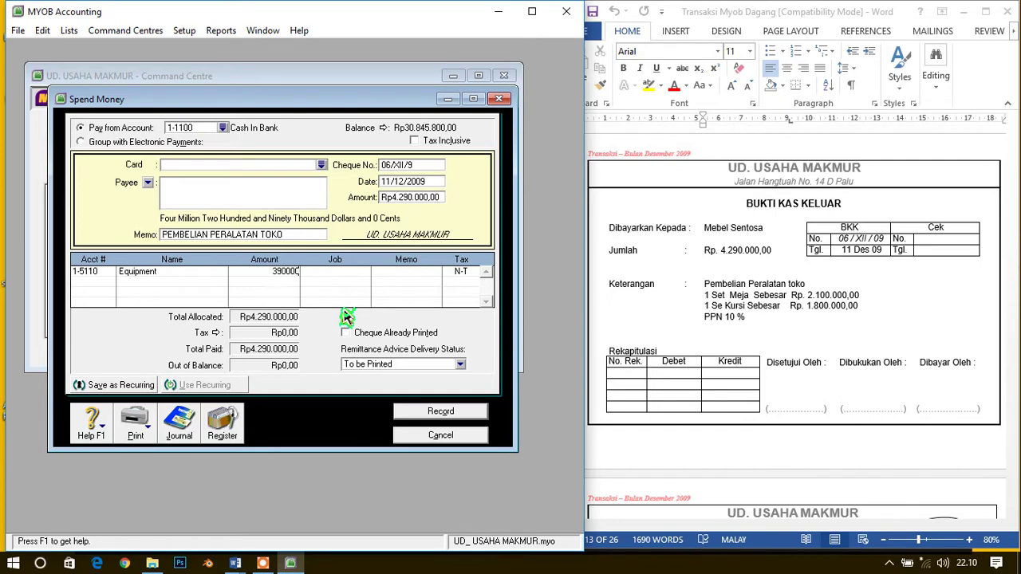
{"action": "key", "text": "Tab"}
{"action": "key", "text": "Tab"}
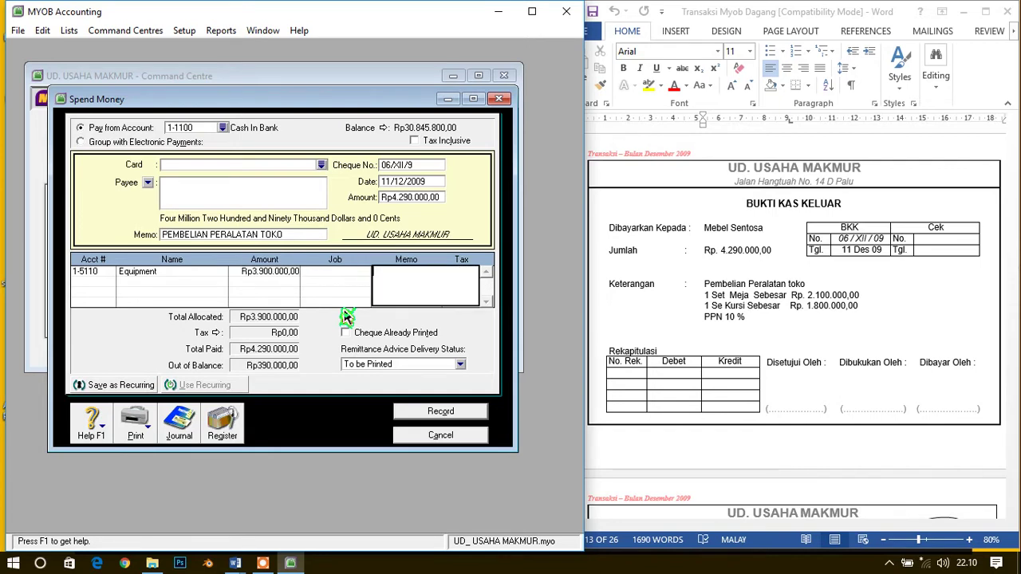
{"action": "key", "text": "Tab"}
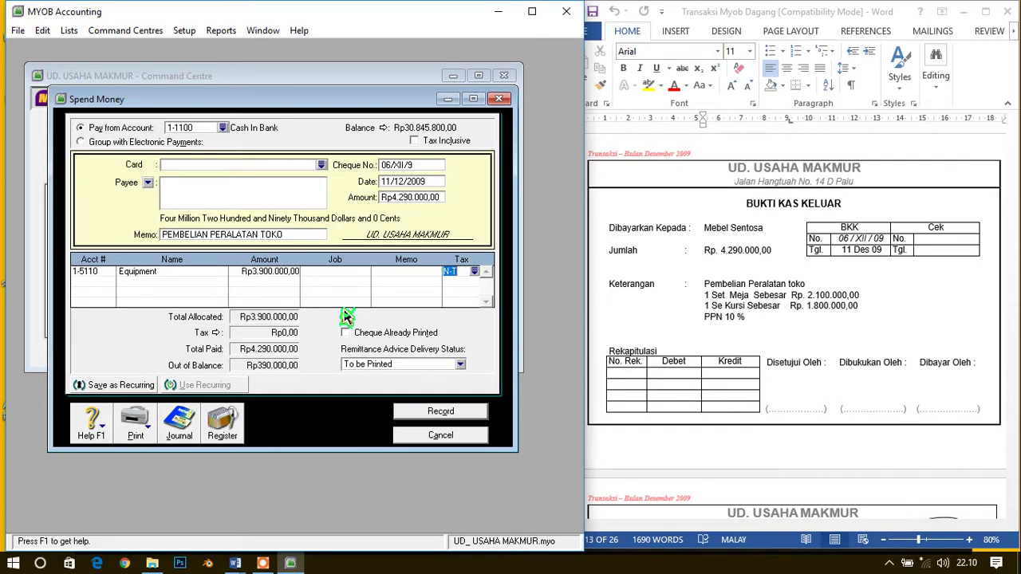
{"action": "type", "text": "GST"}
{"action": "key", "text": "Tab"}
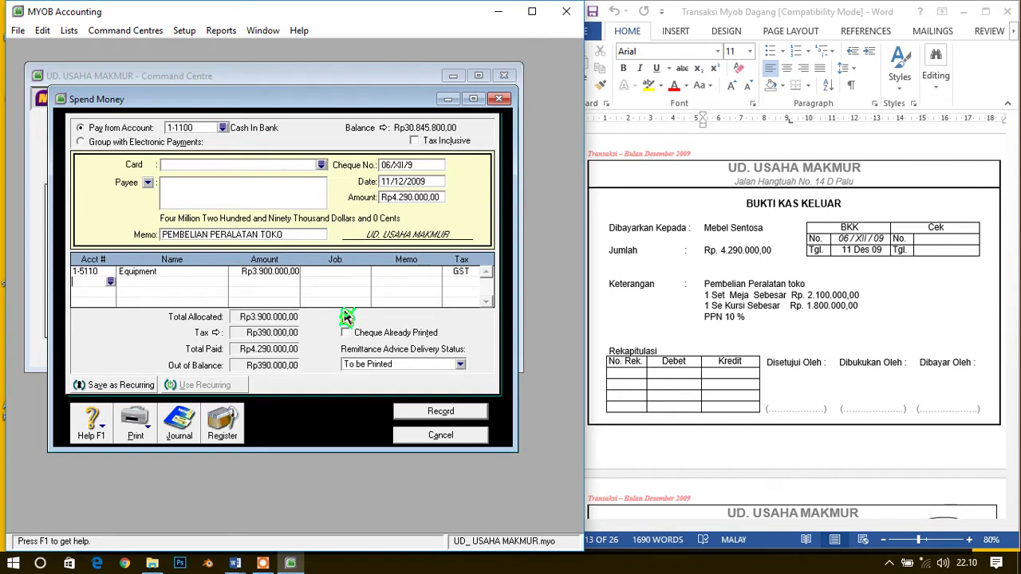
{"action": "type", "text": "61000"}
{"action": "left_click", "coordinate": [399, 402]}
{"action": "left_click", "coordinate": [291, 272]}
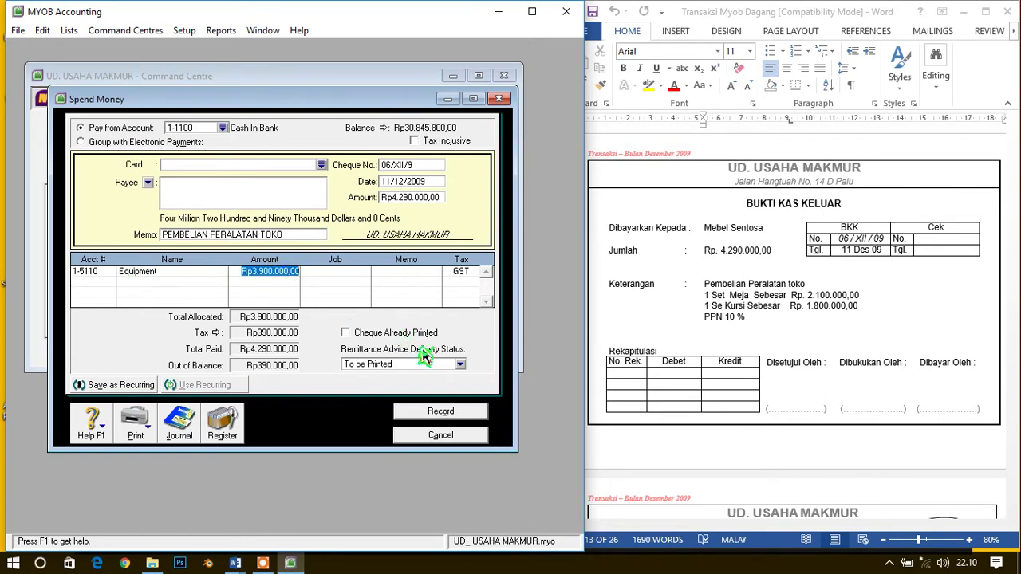
{"action": "key", "text": "ctrl+j"}
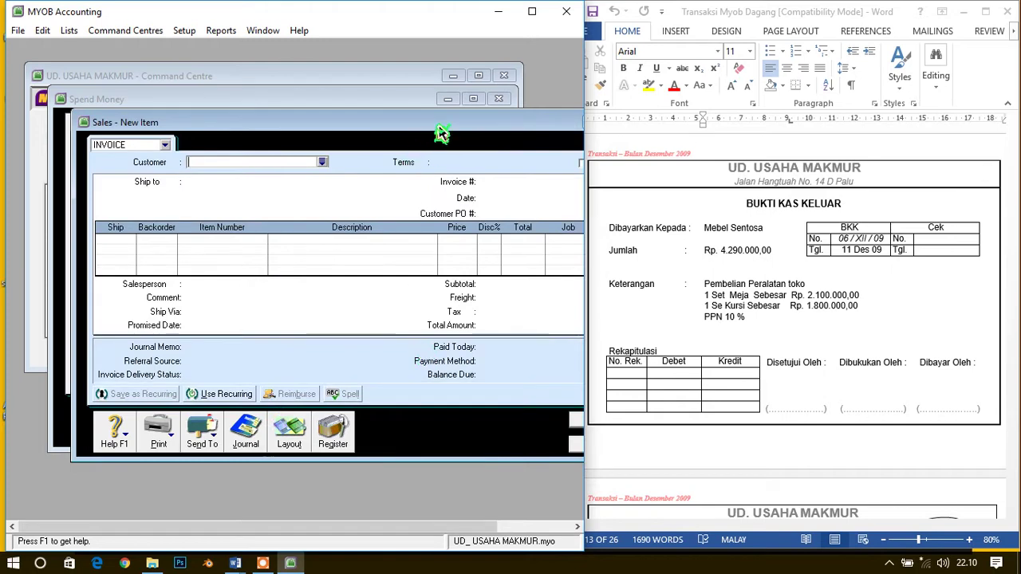
{"action": "left_click", "coordinate": [542, 471]}
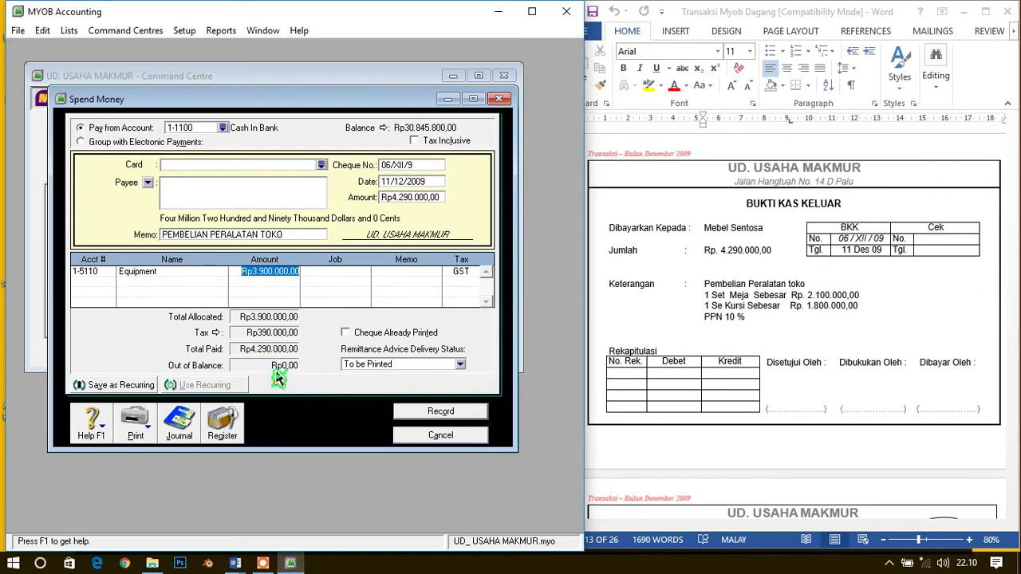
Record the store equipment payment, close Spend Money, and check the entry among the disbursements in the enlarged Transaction Journal.
{"action": "left_click", "coordinate": [440, 412]}
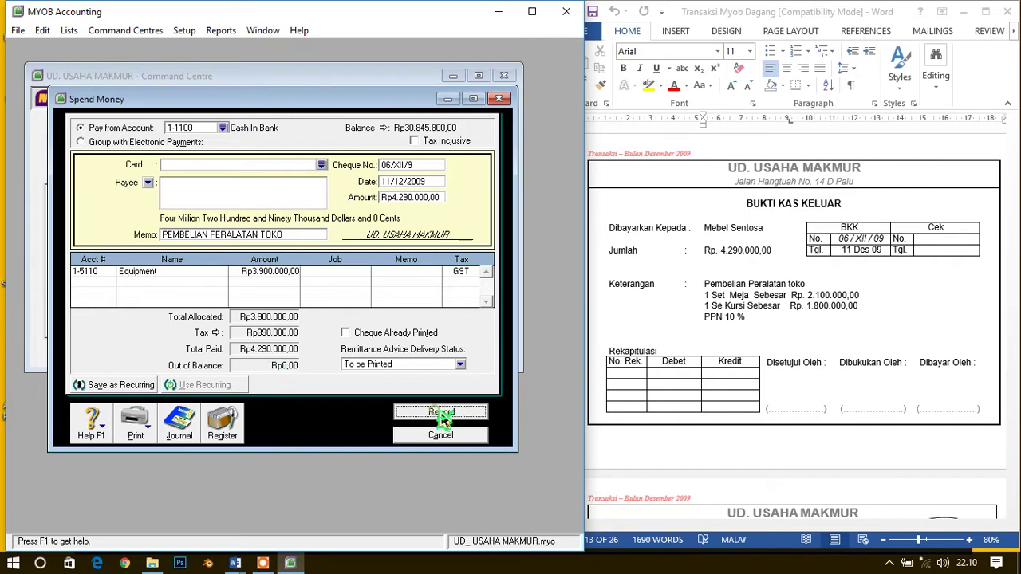
{"action": "left_click", "coordinate": [439, 438]}
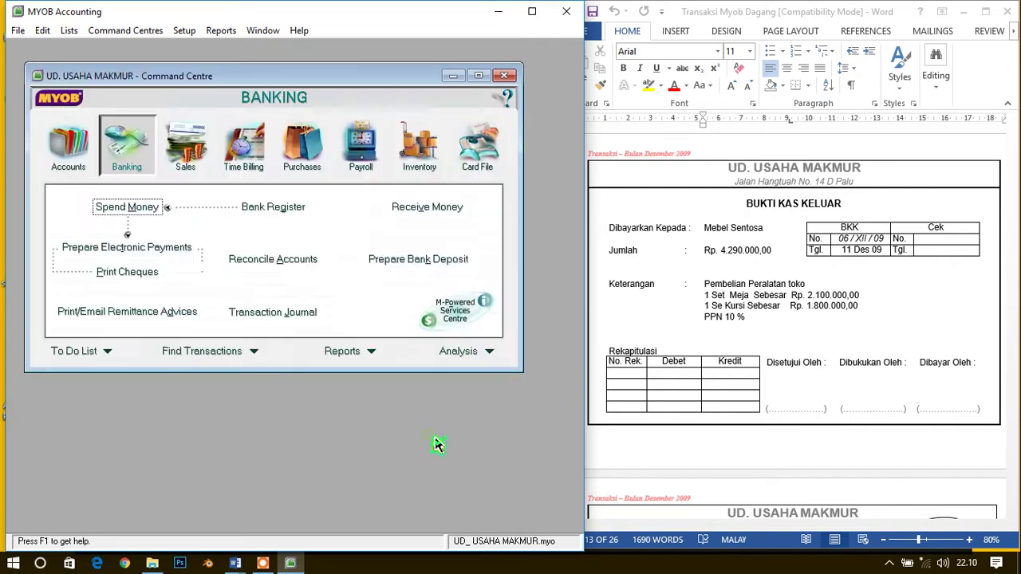
{"action": "left_click", "coordinate": [271, 312]}
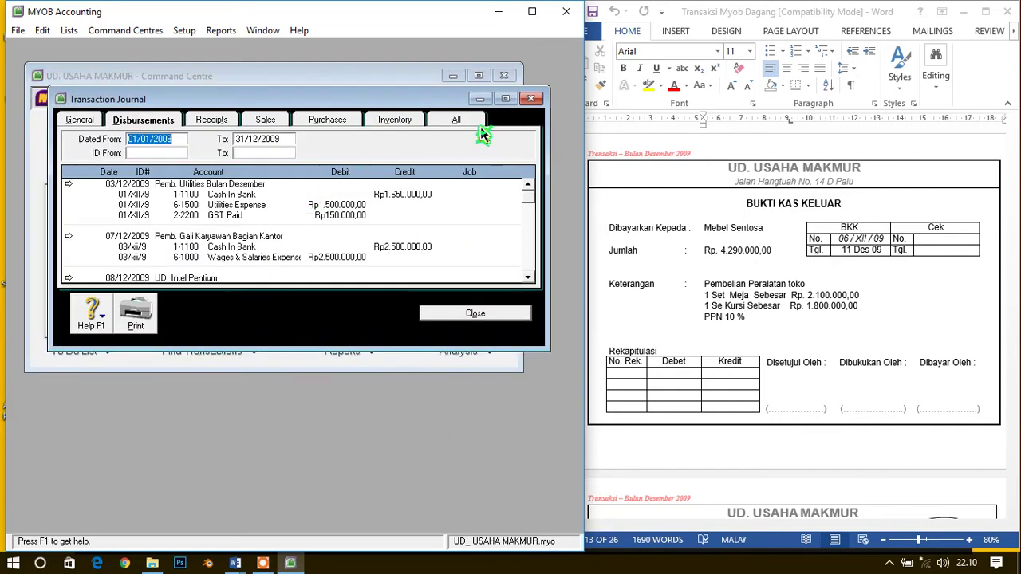
{"action": "scroll", "coordinate": [428, 216], "scroll_direction": "down", "scroll_amount": 5}
{"action": "left_click_drag", "start_coordinate": [365, 351], "coordinate": [366, 529]}
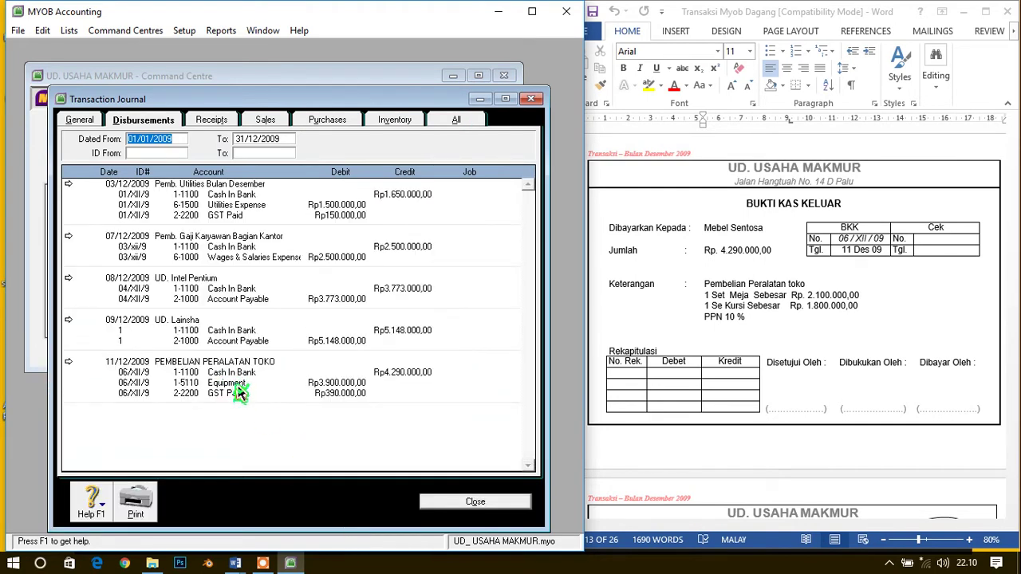
{"action": "left_click", "coordinate": [486, 503]}
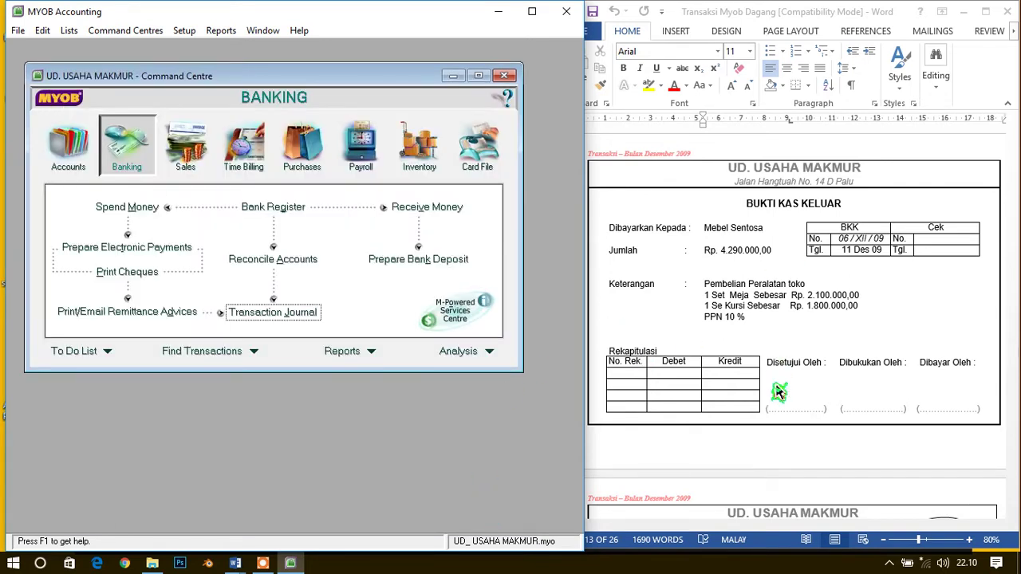
Start a new item sales invoice in MYOB for customer Toko Telasih from the 12 December voucher.
{"action": "scroll", "coordinate": [778, 391], "scroll_direction": "down", "scroll_amount": 5}
{"action": "scroll", "coordinate": [778, 421], "scroll_direction": "down", "scroll_amount": 4}
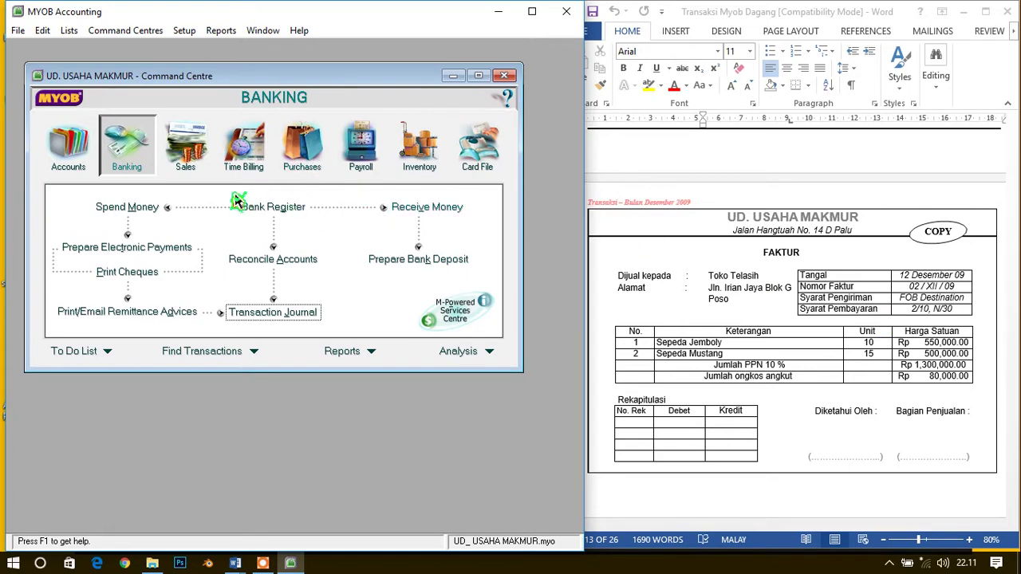
{"action": "left_click", "coordinate": [185, 153]}
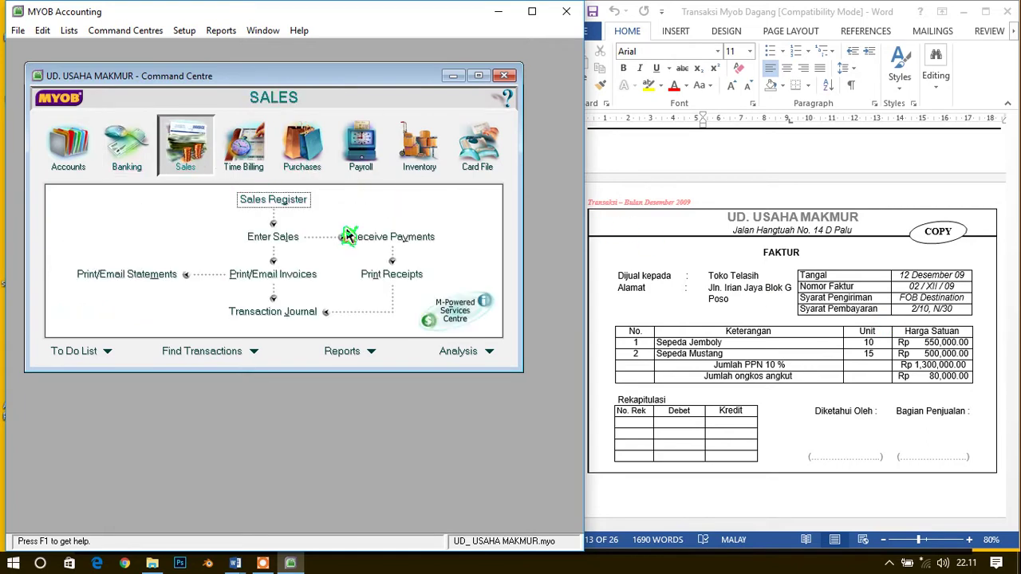
{"action": "left_click", "coordinate": [283, 239]}
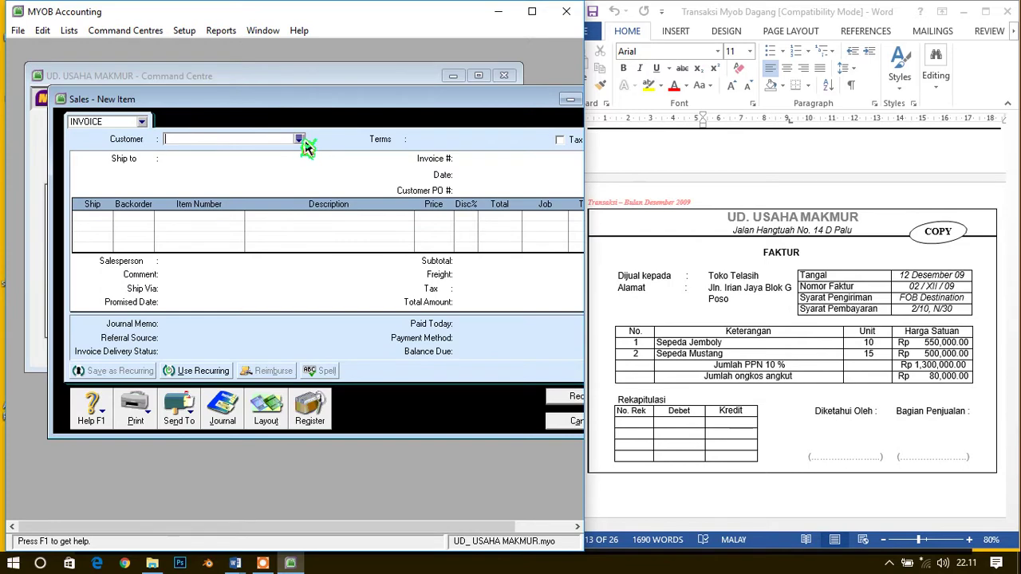
{"action": "left_click", "coordinate": [299, 138]}
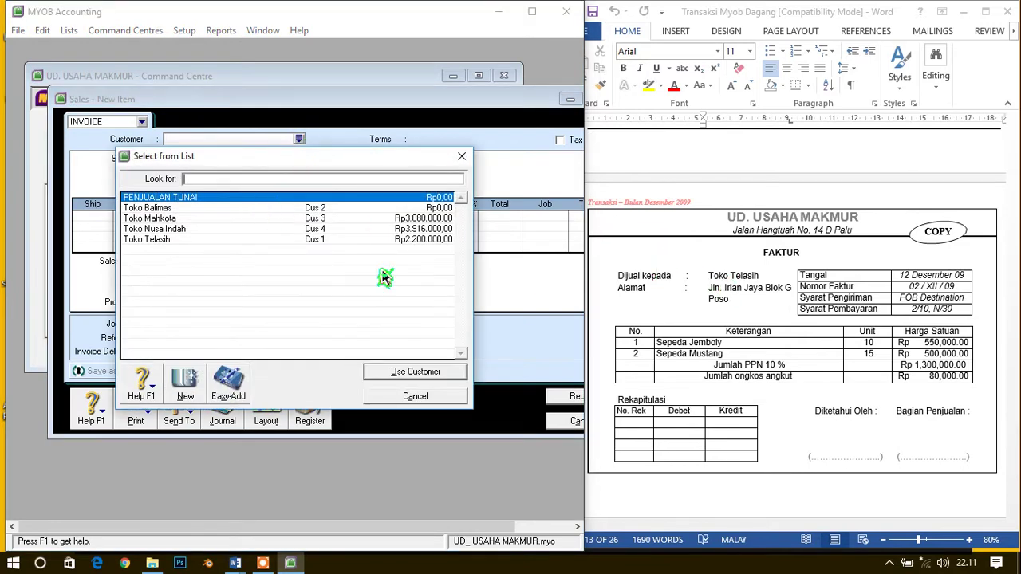
{"action": "double_click", "coordinate": [164, 239]}
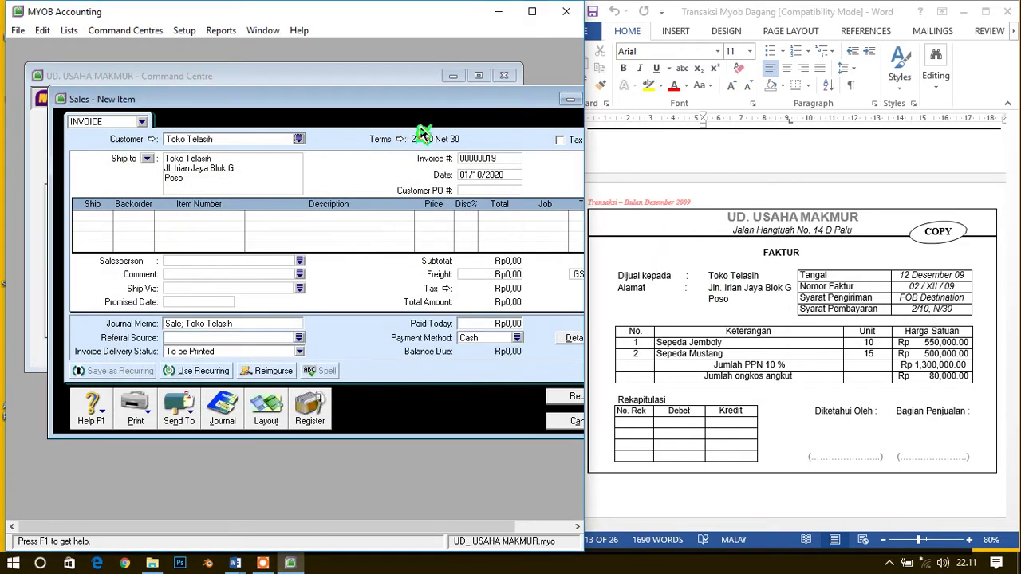
{"action": "left_click_drag", "start_coordinate": [419, 114], "coordinate": [393, 105]}
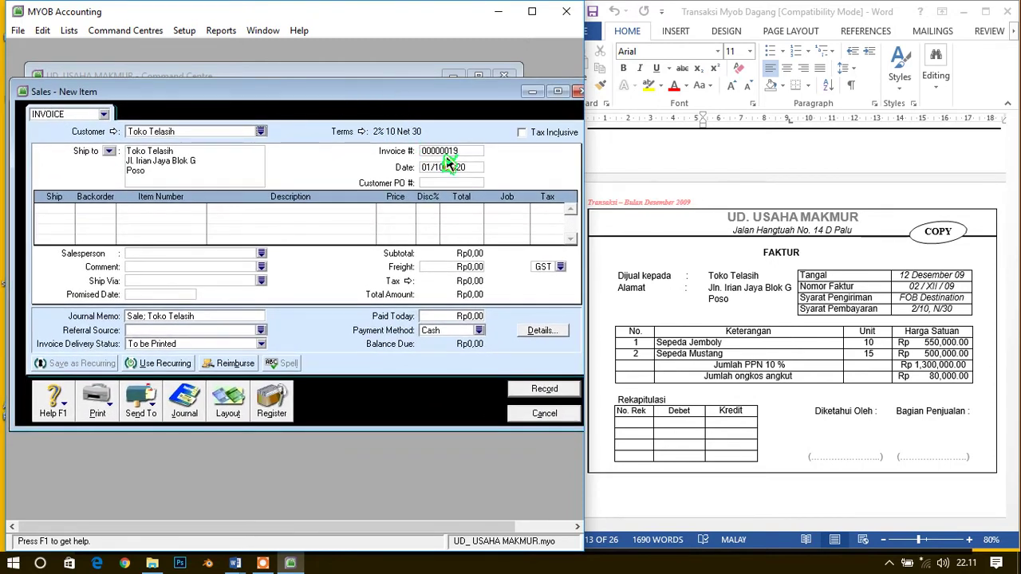
Set the invoice number to 2/XII/9 and the invoice date to 12/12/2009.
{"action": "double_click", "coordinate": [437, 150]}
{"action": "key", "text": "BackSpace"}
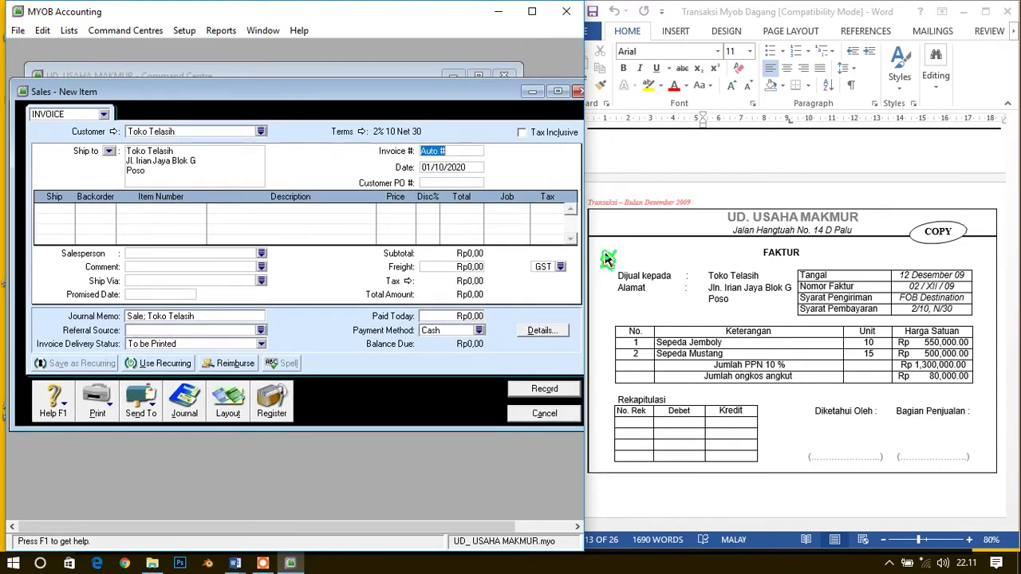
{"action": "type", "text": "2/XII/9"}
{"action": "key", "text": "Tab"}
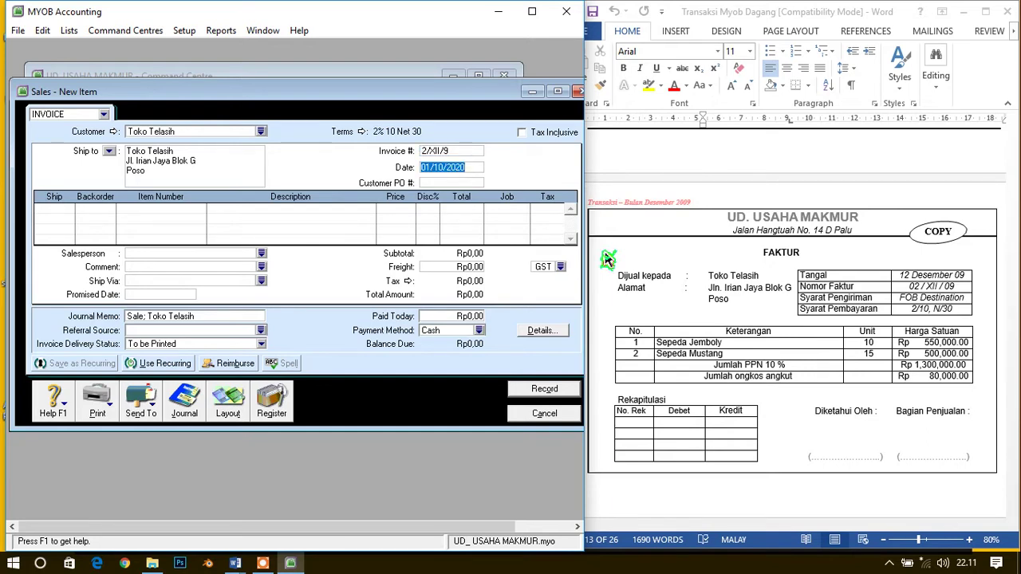
{"action": "type", "text": "1"}
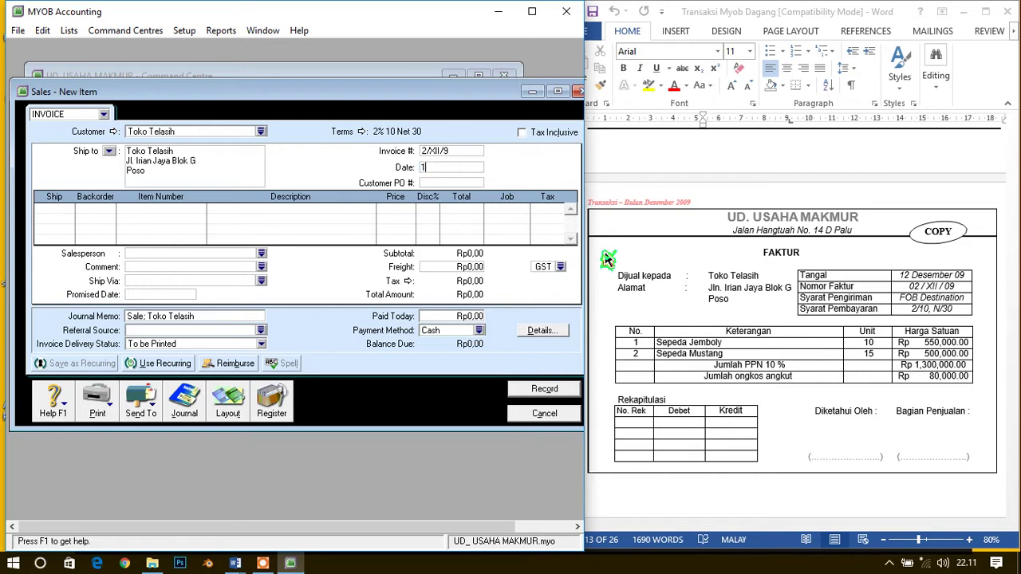
{"action": "type", "text": "2/12/9"}
{"action": "key", "text": "Tab"}
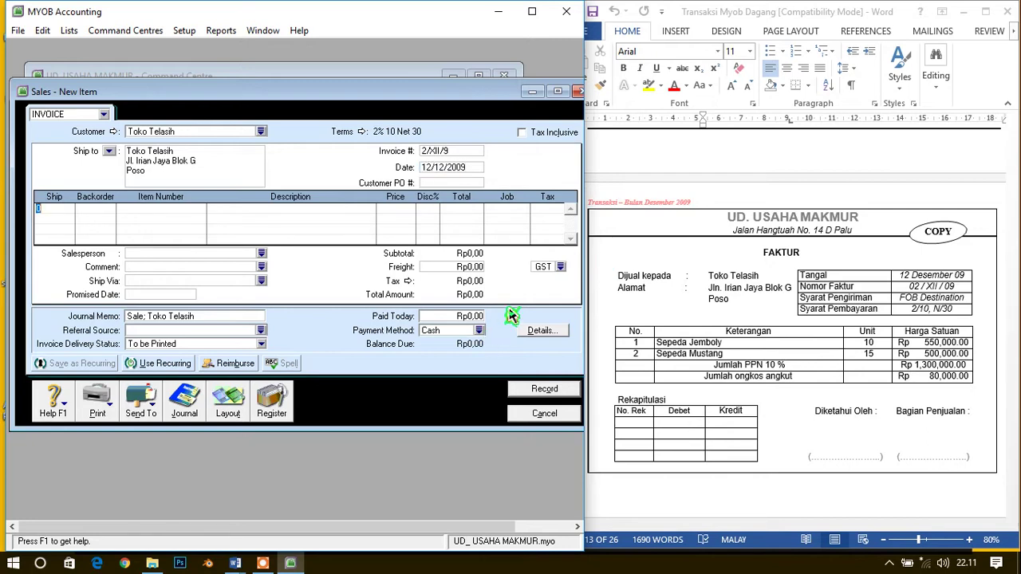
Add an invoice line for 10 units of item K712 Sepeda Jemboly at a price of Rp550.000,00.
{"action": "key", "text": "Tab"}
{"action": "key", "text": "Tab"}
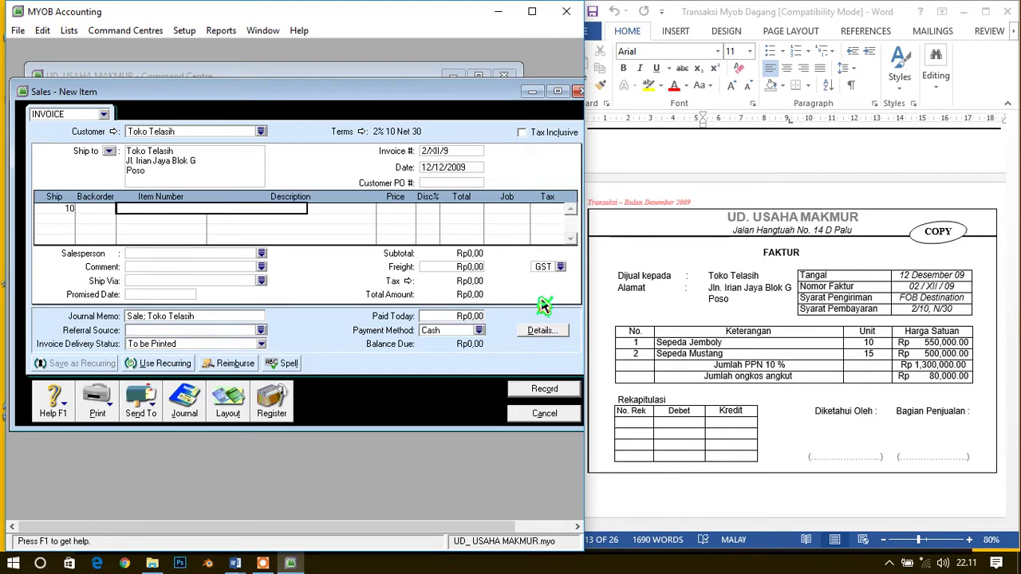
{"action": "key", "text": "Tab"}
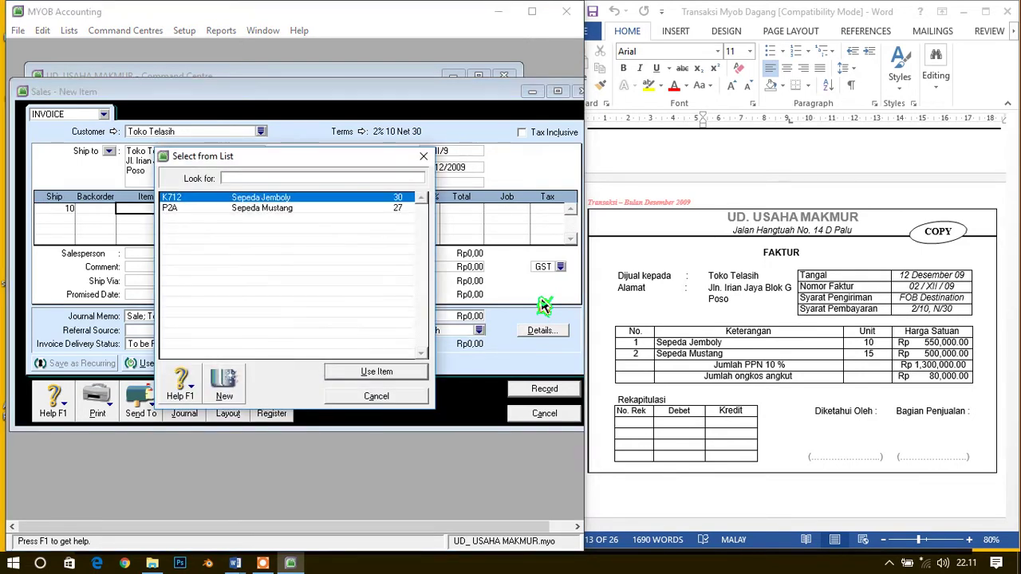
{"action": "key", "text": "Return"}
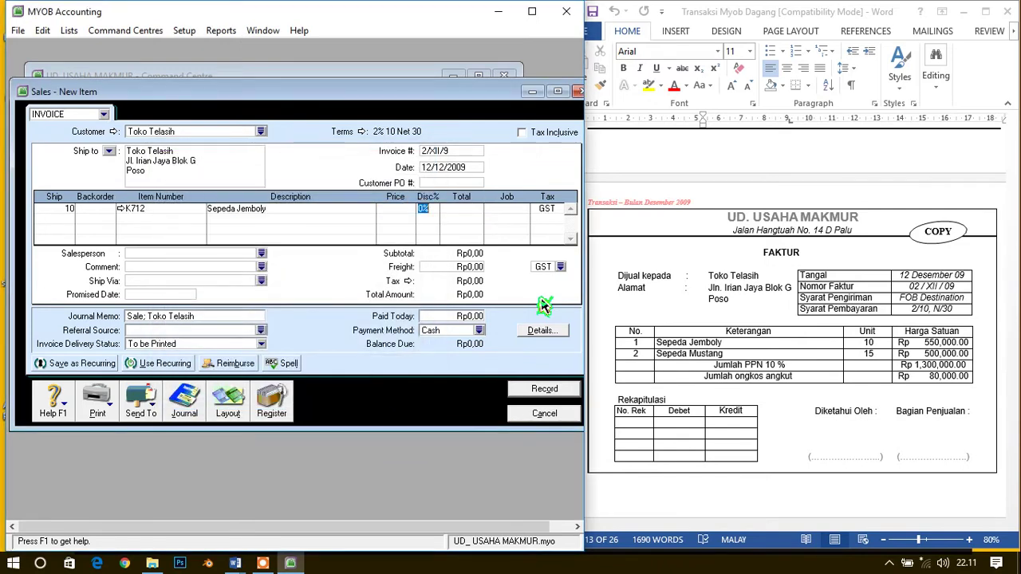
{"action": "left_click", "coordinate": [407, 209]}
{"action": "type", "text": "550000"}
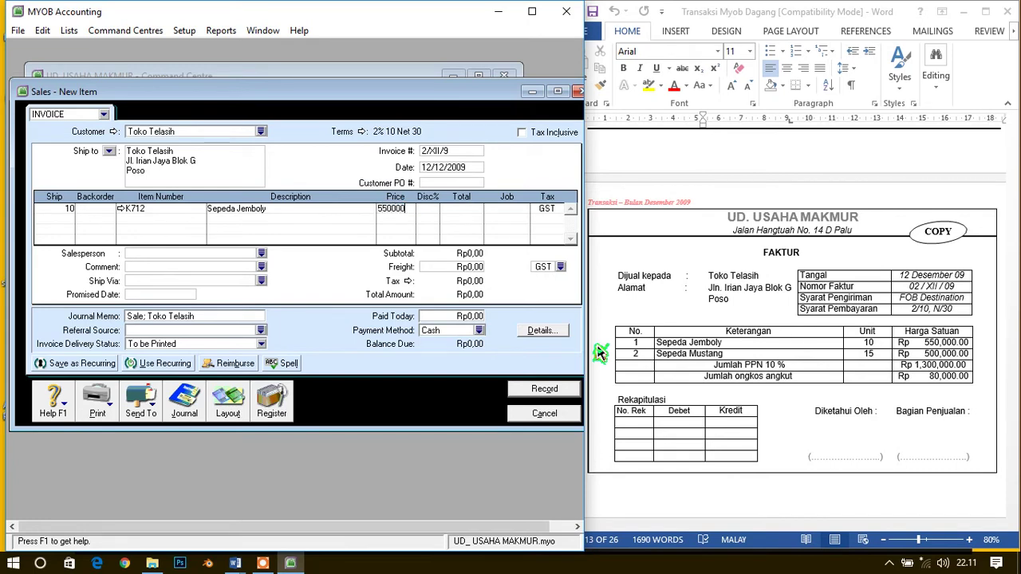
{"action": "key", "text": "Tab"}
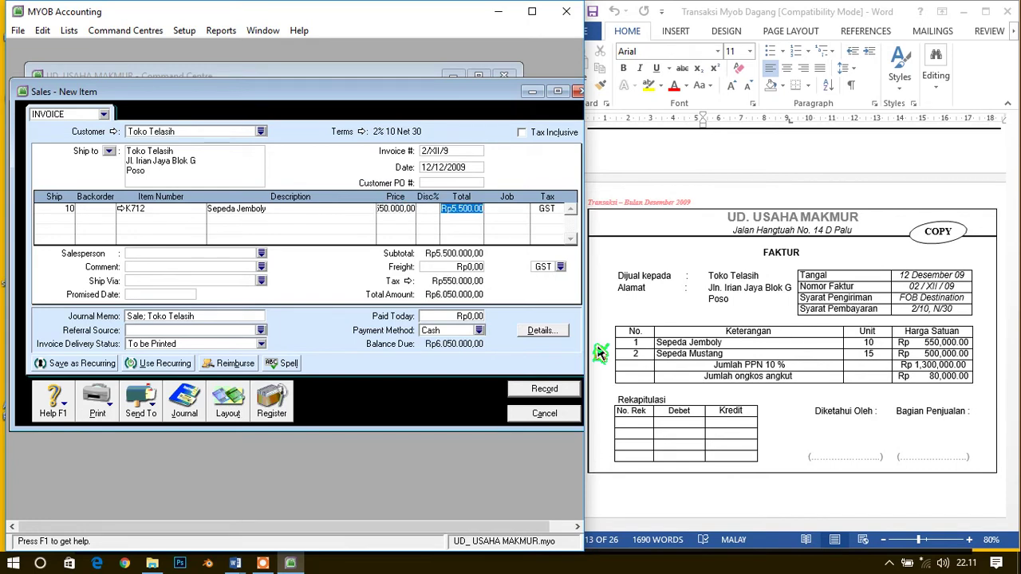
{"action": "key", "text": "Tab"}
{"action": "key", "text": "Tab"}
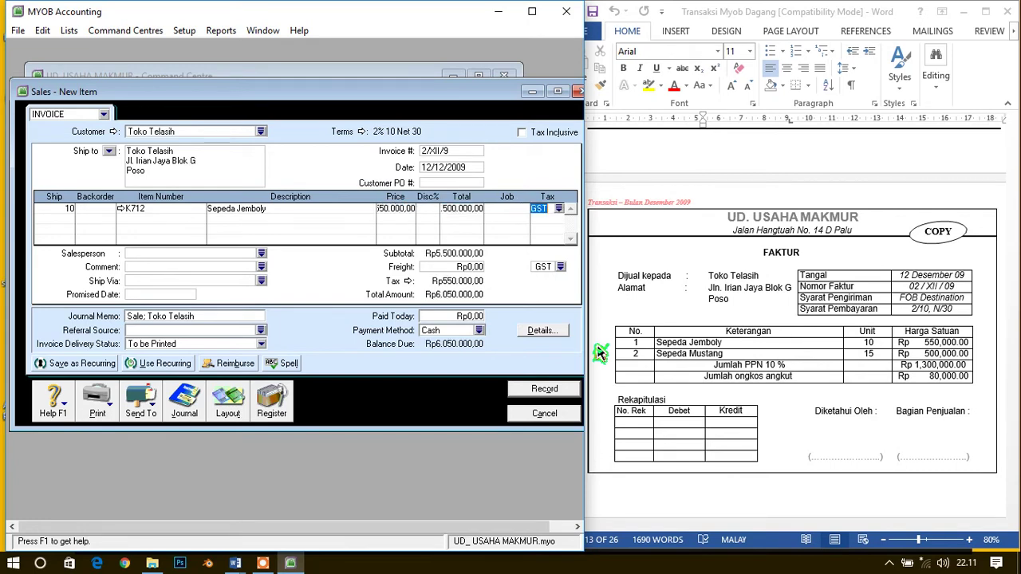
{"action": "key", "text": "Tab"}
Add a second invoice line for 15 units of item P2A Sepeda Mustang at a price of Rp500.000,00.
{"action": "left_click", "coordinate": [61, 220]}
{"action": "type", "text": "1"}
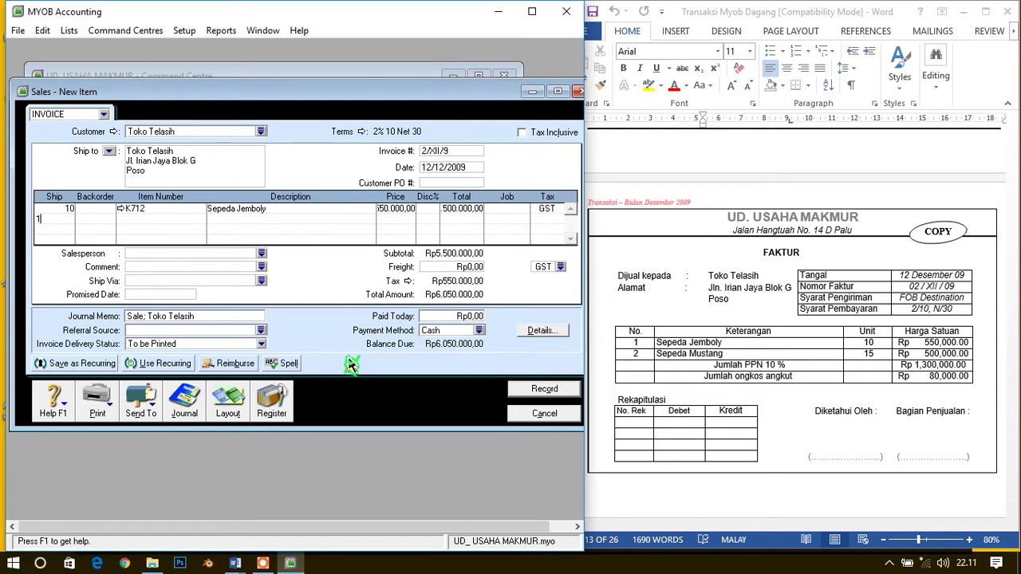
{"action": "type", "text": "5"}
{"action": "key", "text": "Tab"}
{"action": "type", "text": "P2A"}
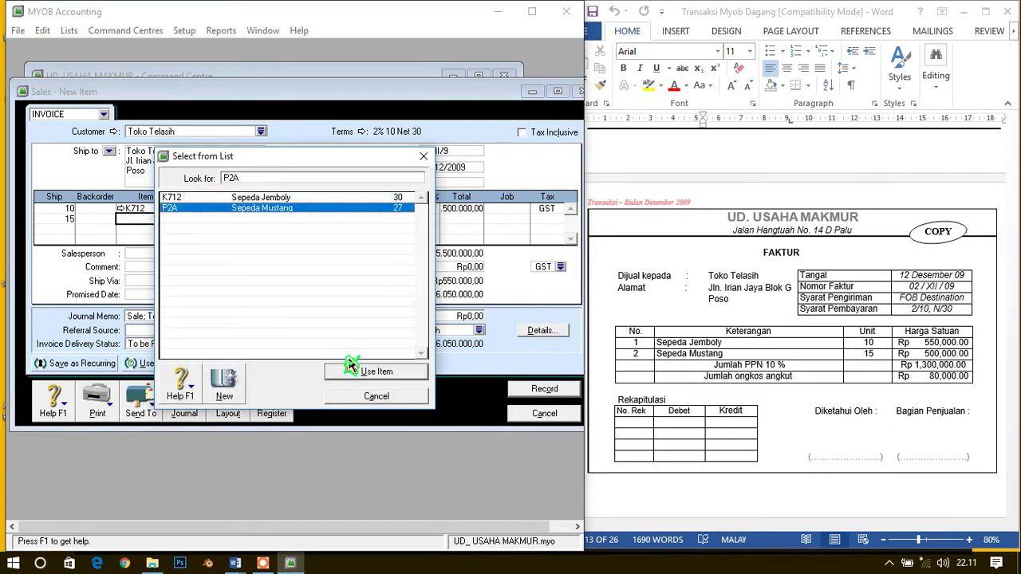
{"action": "left_click", "coordinate": [351, 365]}
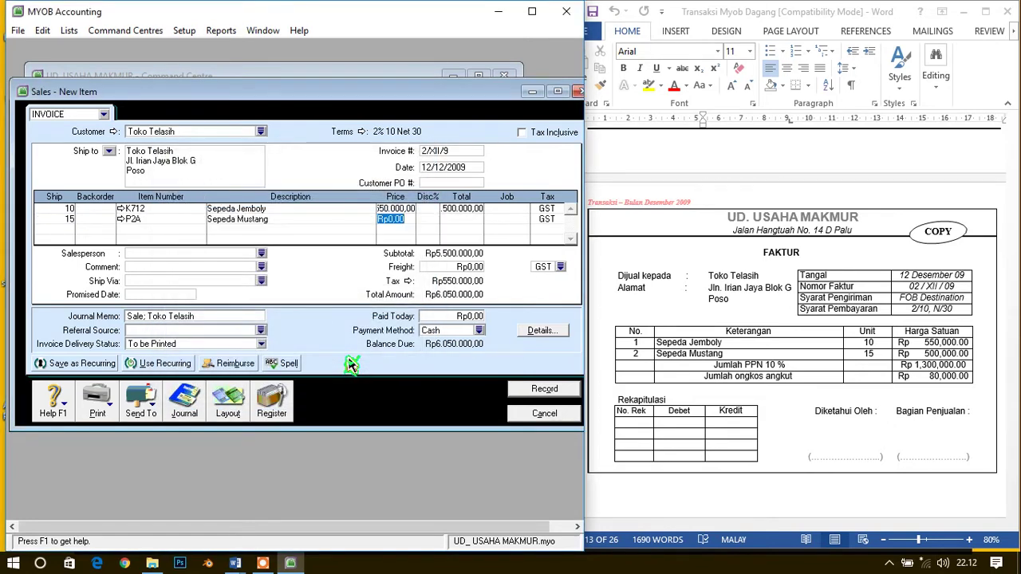
{"action": "type", "text": "500000"}
{"action": "key", "text": "Tab"}
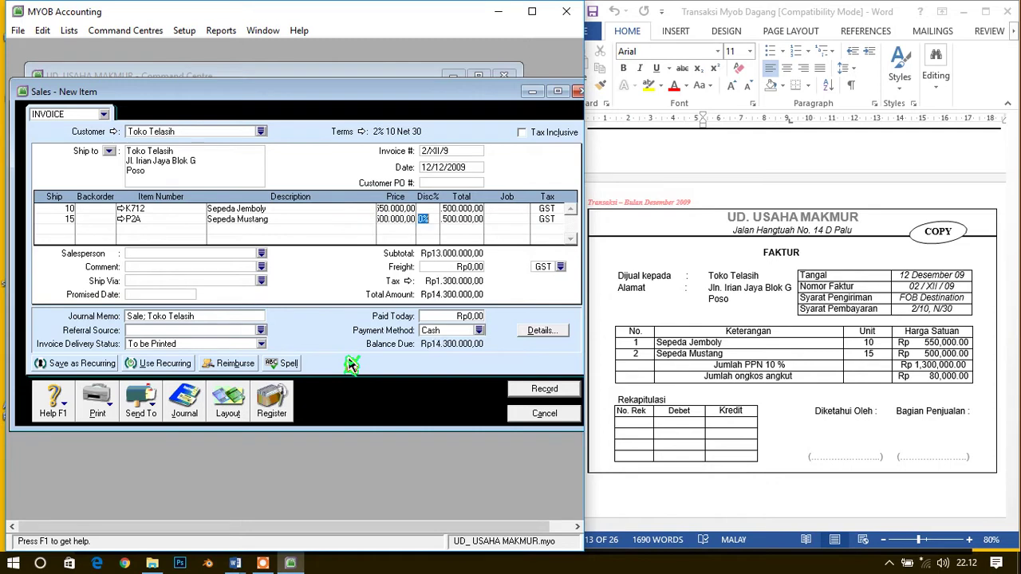
{"action": "key", "text": "Tab"}
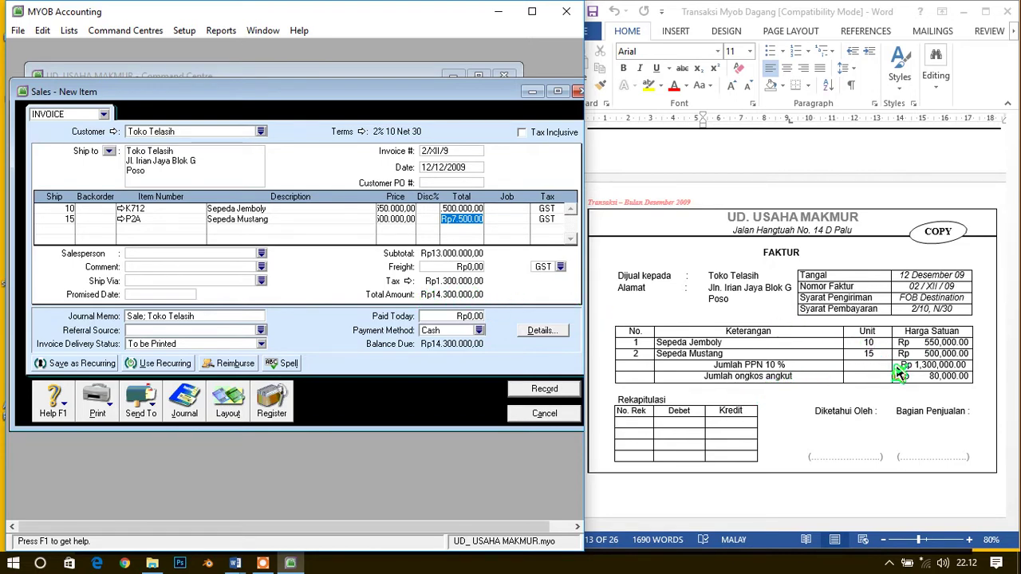
Set the invoice's freight to Rp80.000,00 with tax code N-T.
{"action": "left_click", "coordinate": [447, 269]}
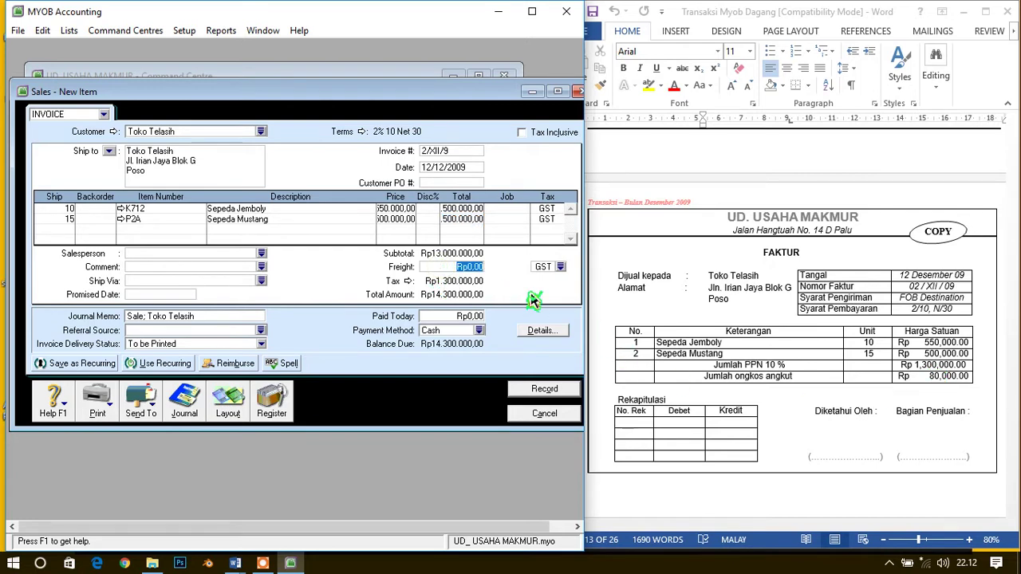
{"action": "type", "text": "80000"}
{"action": "key", "text": "Tab"}
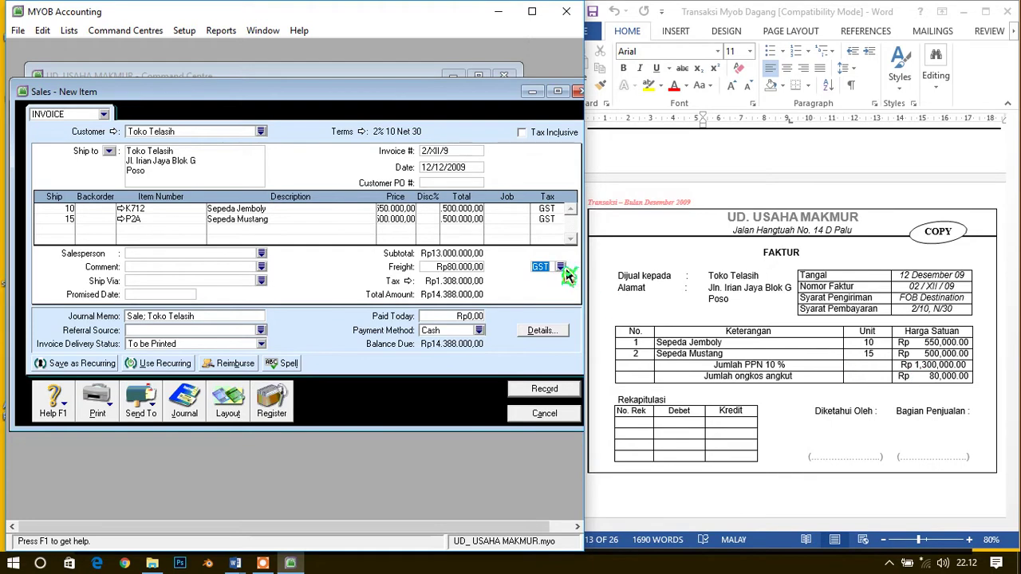
{"action": "left_click", "coordinate": [563, 268]}
{"action": "left_click", "coordinate": [212, 209]}
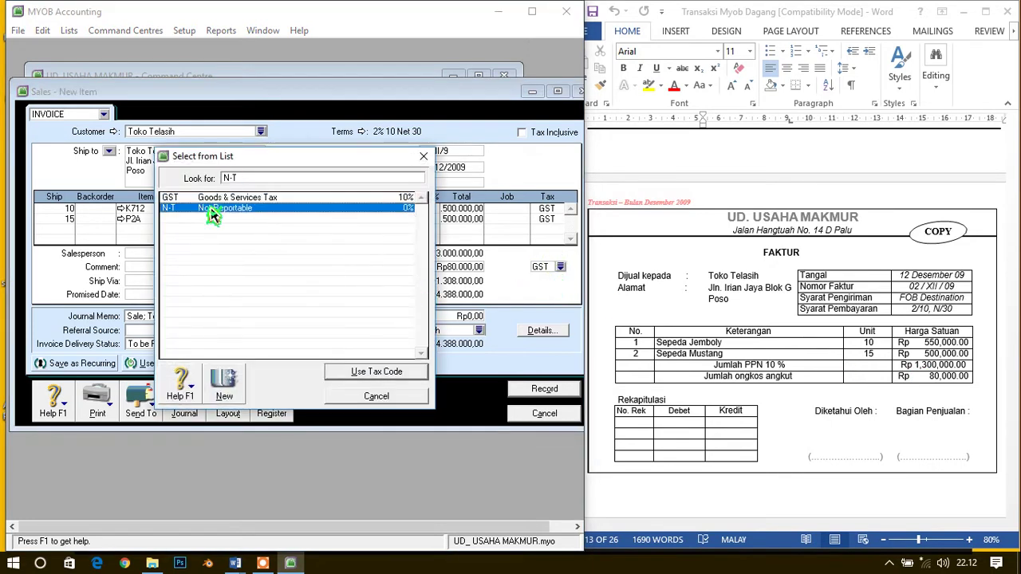
{"action": "double_click", "coordinate": [212, 209]}
{"action": "key", "text": "Tab"}
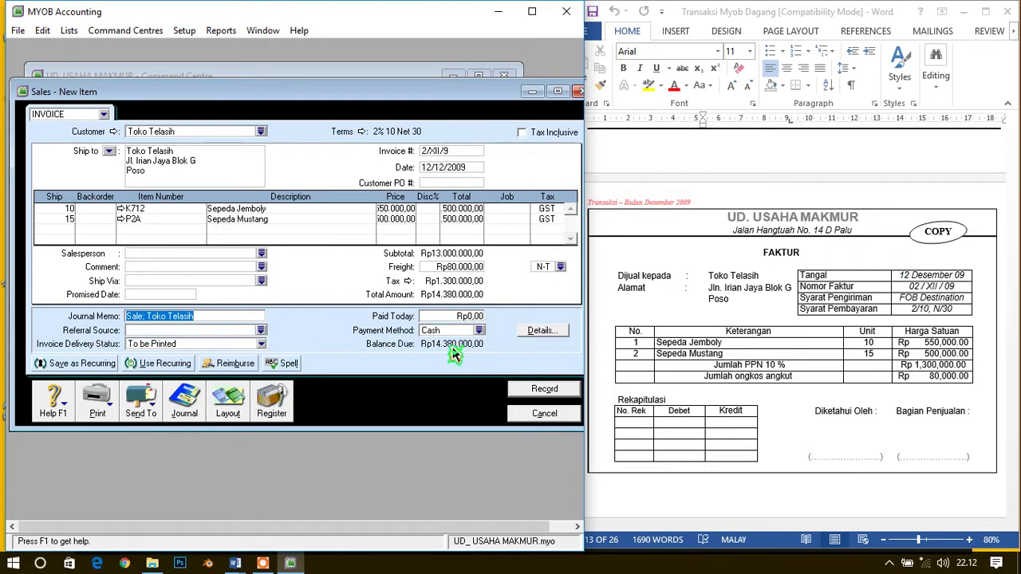
Record the Toko Telasih invoice without correcting the spelling, and close the sales entry window.
{"action": "left_click", "coordinate": [535, 391]}
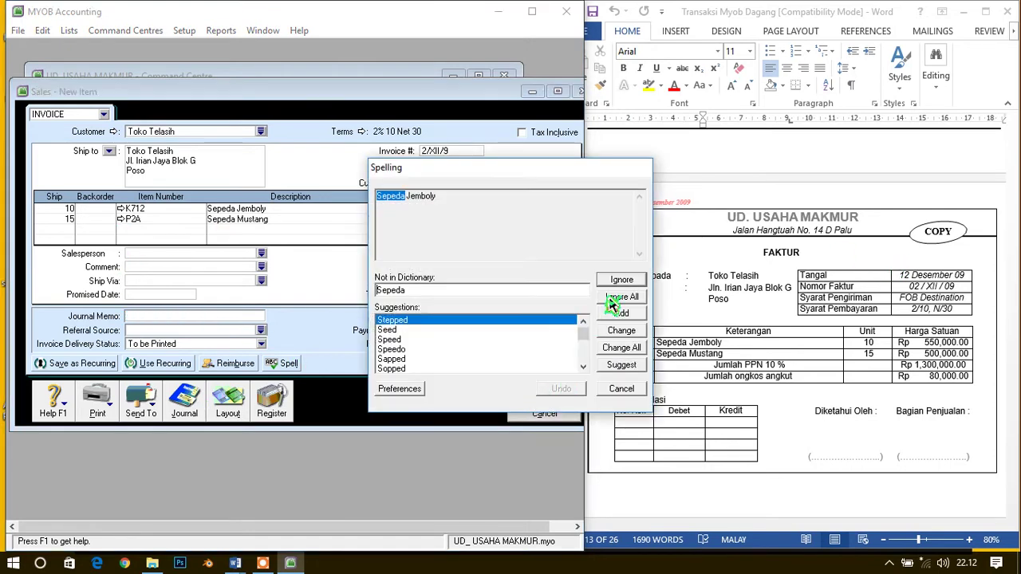
{"action": "left_click", "coordinate": [626, 390]}
{"action": "left_click", "coordinate": [629, 390]}
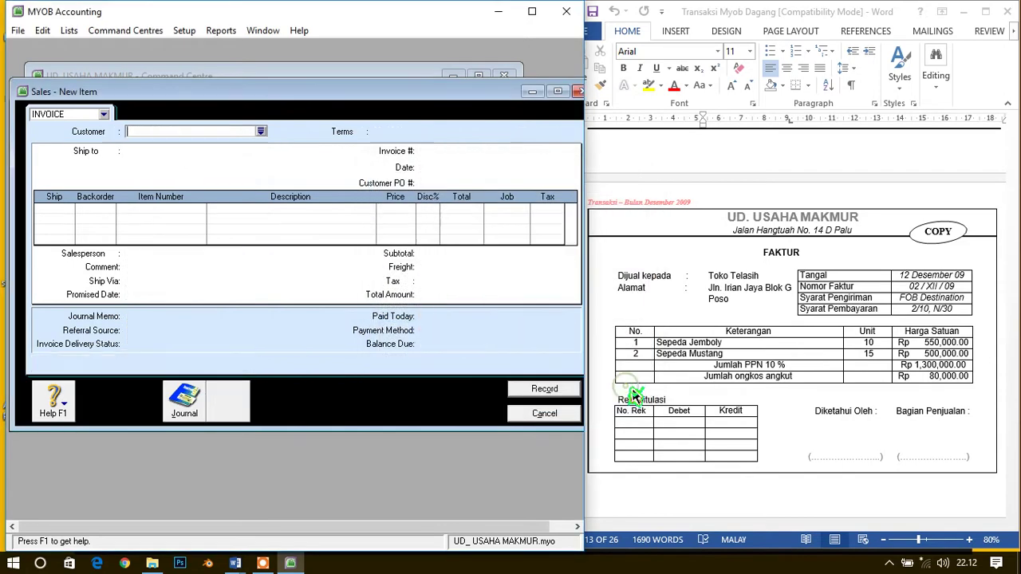
{"action": "left_click", "coordinate": [546, 415]}
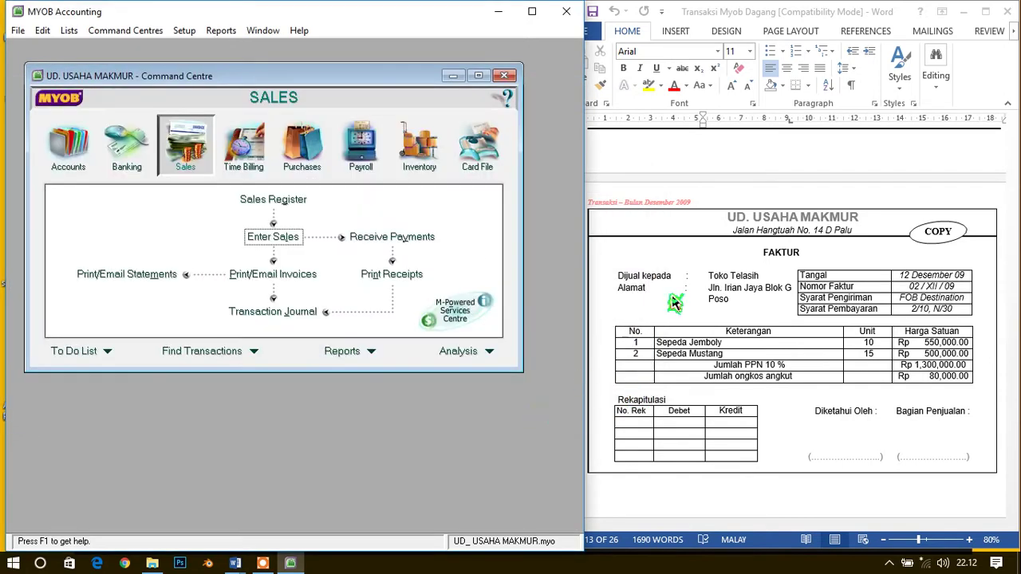
Examine the 13 December memorial voucher and credit note in Word for the Sepeda Mustang return from Toko Telasih.
{"action": "scroll", "coordinate": [778, 365], "scroll_direction": "down", "scroll_amount": 6}
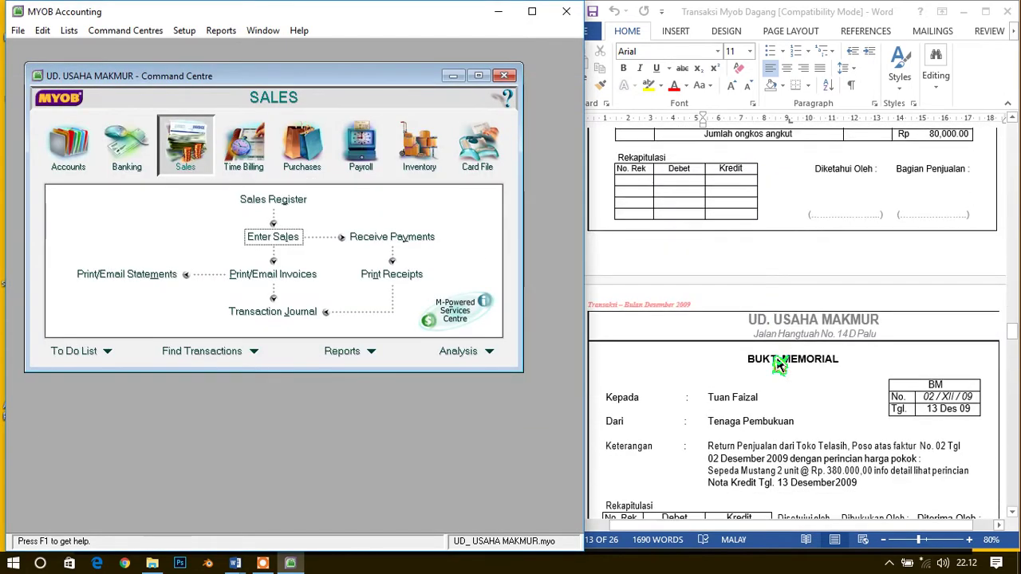
{"action": "scroll", "coordinate": [779, 366], "scroll_direction": "down", "scroll_amount": 4}
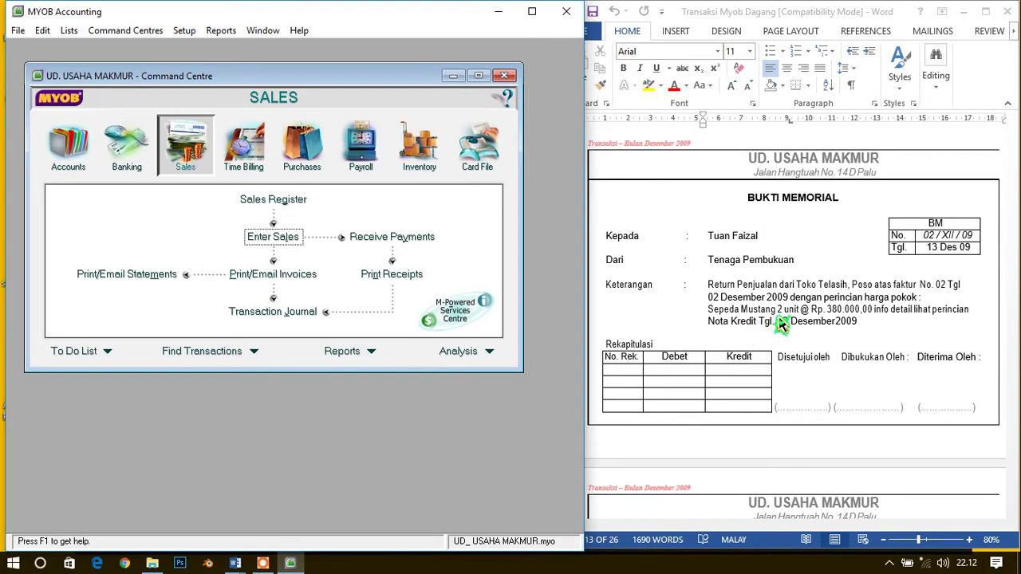
{"action": "scroll", "coordinate": [834, 343], "scroll_direction": "down", "scroll_amount": 1}
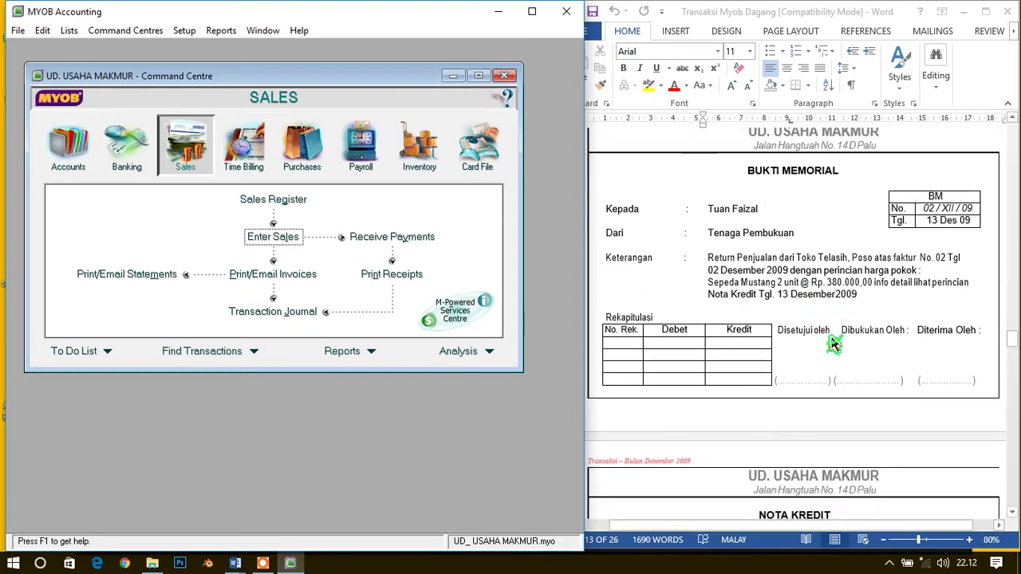
{"action": "scroll", "coordinate": [833, 343], "scroll_direction": "down", "scroll_amount": 5}
{"action": "scroll", "coordinate": [833, 343], "scroll_direction": "up", "scroll_amount": 7}
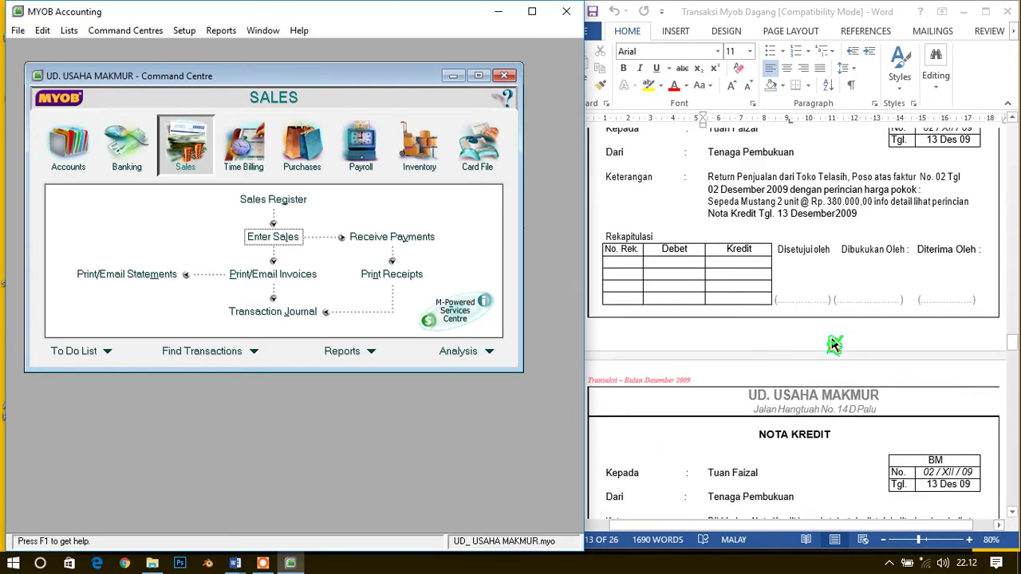
{"action": "left_click", "coordinate": [831, 344]}
{"action": "scroll", "coordinate": [813, 319], "scroll_direction": "down", "scroll_amount": 8}
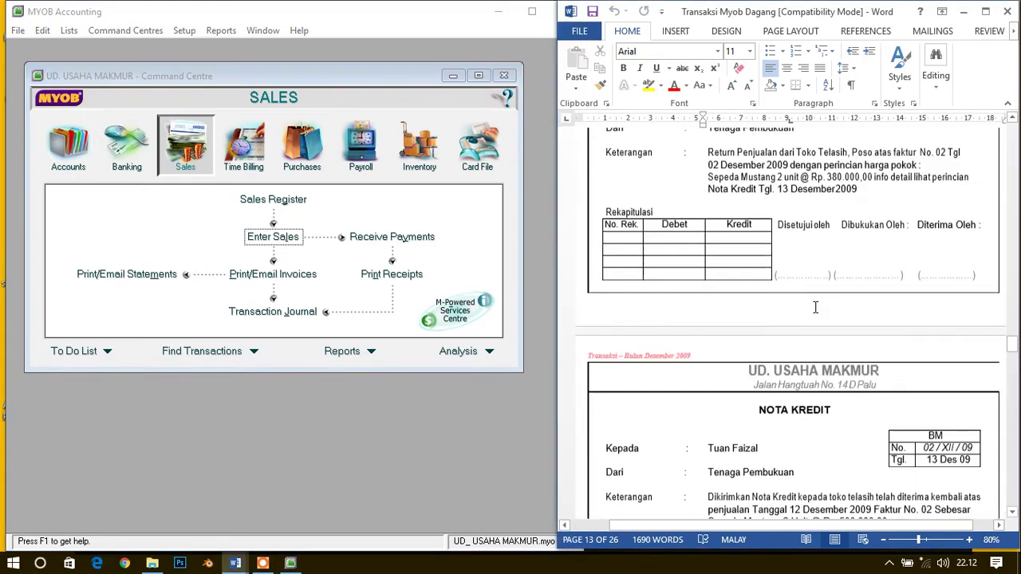
{"action": "left_click", "coordinate": [803, 323]}
{"action": "scroll", "coordinate": [805, 319], "scroll_direction": "down", "scroll_amount": 1}
{"action": "scroll", "coordinate": [804, 321], "scroll_direction": "down", "scroll_amount": 5}
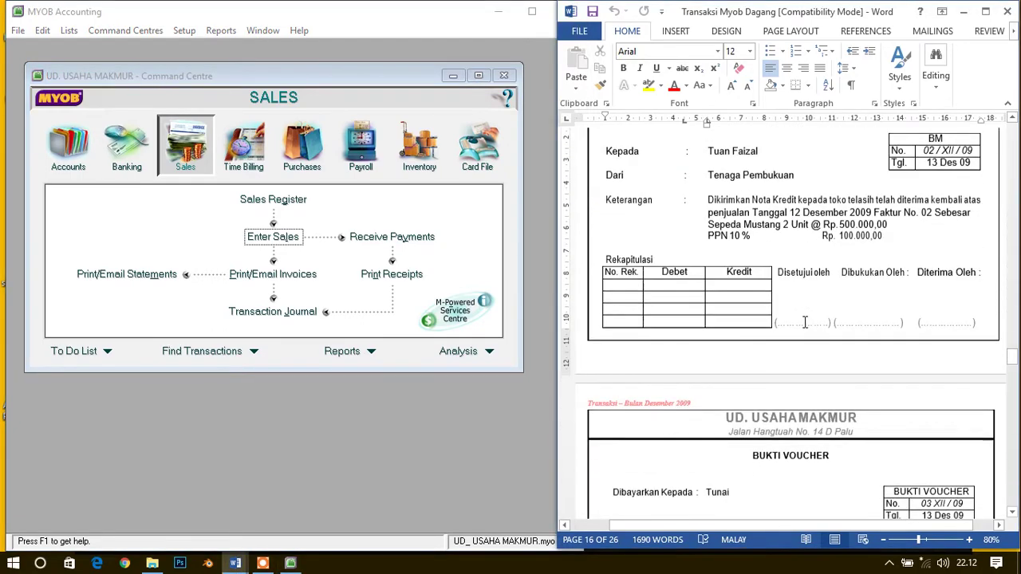
{"action": "scroll", "coordinate": [805, 322], "scroll_direction": "up", "scroll_amount": 5}
{"action": "scroll", "coordinate": [805, 319], "scroll_direction": "up", "scroll_amount": 6}
{"action": "scroll", "coordinate": [805, 319], "scroll_direction": "down", "scroll_amount": 4}
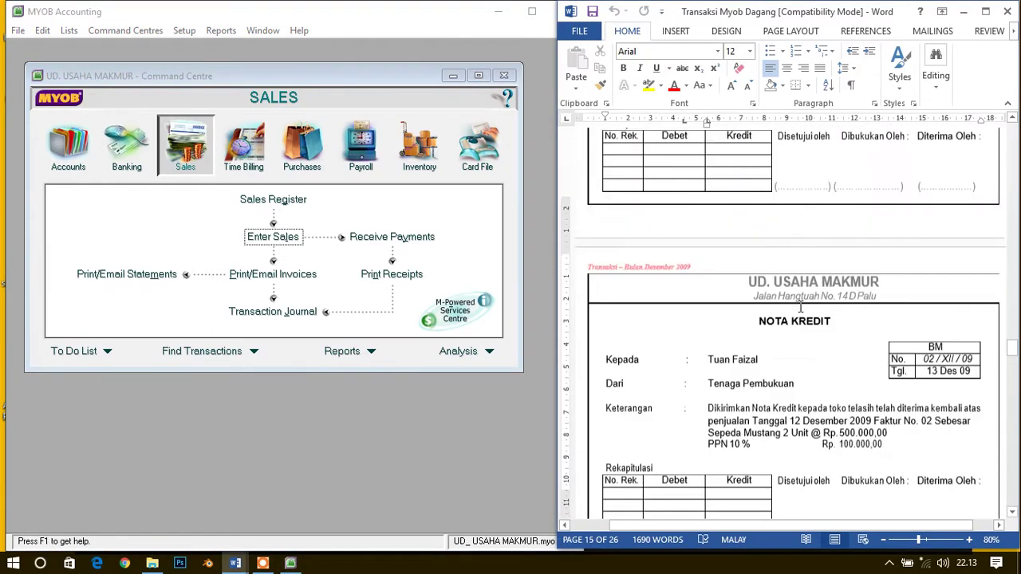
Review the memorial voucher dated 13 December 2009, checking the invoice reference and cost details of the returned Sepeda Mustang units.
{"action": "scroll", "coordinate": [807, 317], "scroll_direction": "up", "scroll_amount": 2}
{"action": "scroll", "coordinate": [807, 317], "scroll_direction": "up", "scroll_amount": 6}
{"action": "scroll", "coordinate": [797, 335], "scroll_direction": "down", "scroll_amount": 7}
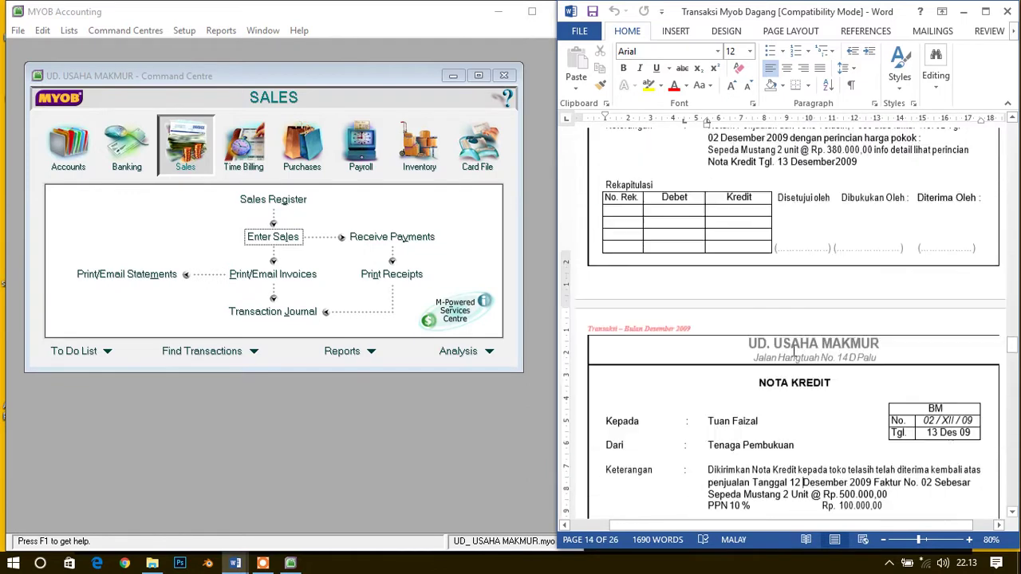
{"action": "scroll", "coordinate": [791, 340], "scroll_direction": "up", "scroll_amount": 5}
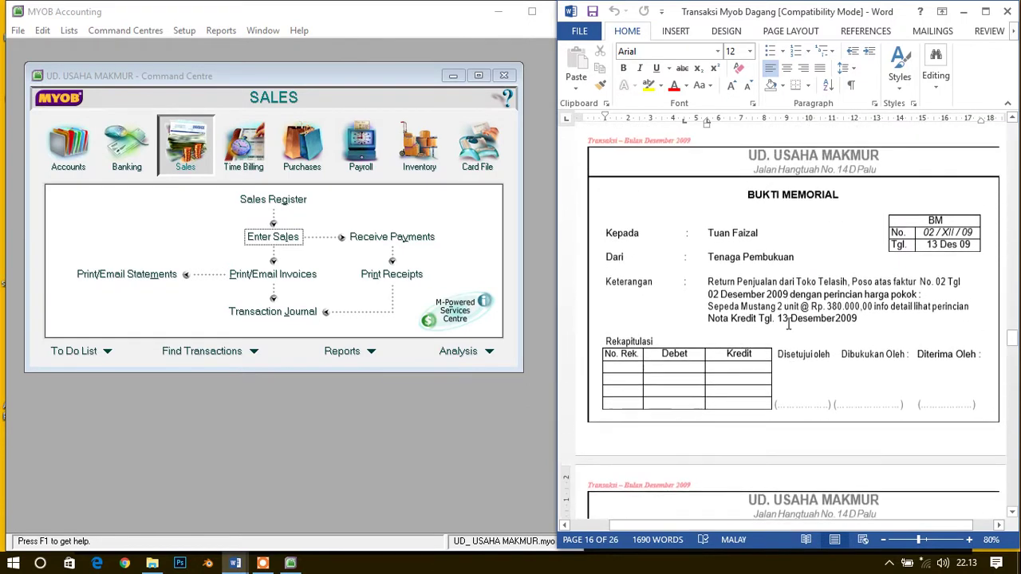
{"action": "left_click", "coordinate": [782, 248]}
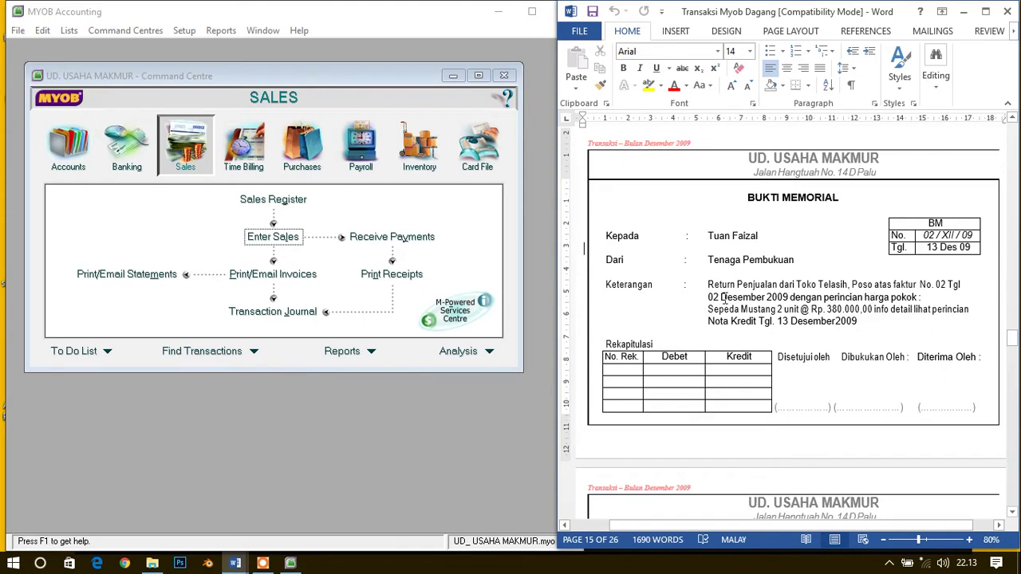
{"action": "scroll", "coordinate": [741, 271], "scroll_direction": "down", "scroll_amount": 1}
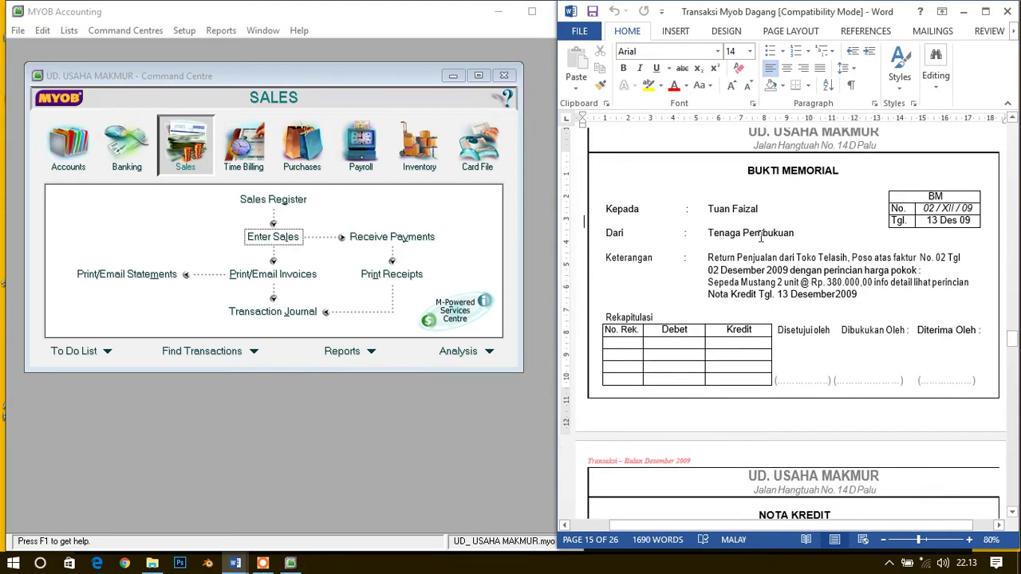
{"action": "left_click_drag", "start_coordinate": [708, 259], "coordinate": [858, 295]}
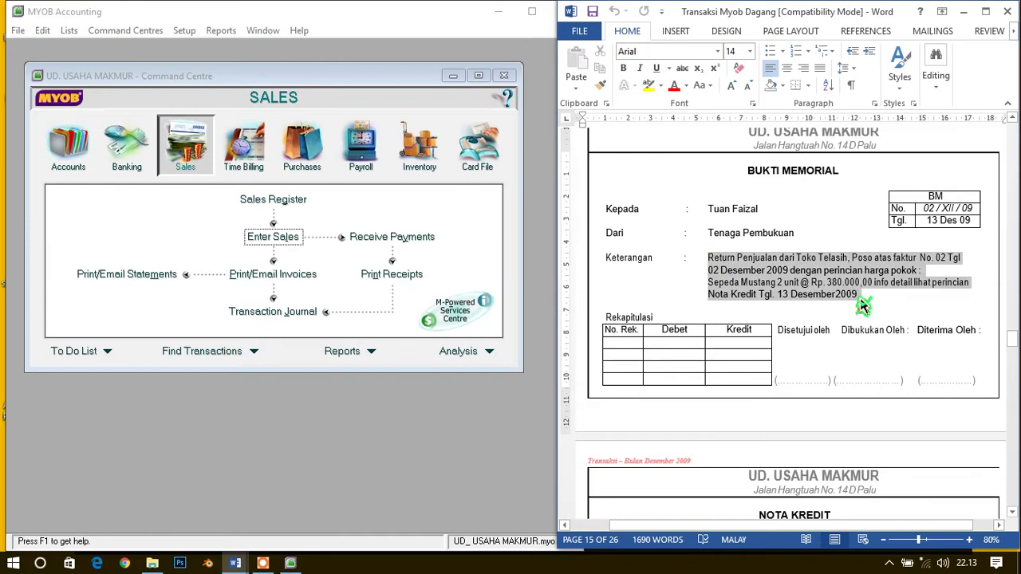
{"action": "left_click", "coordinate": [787, 170]}
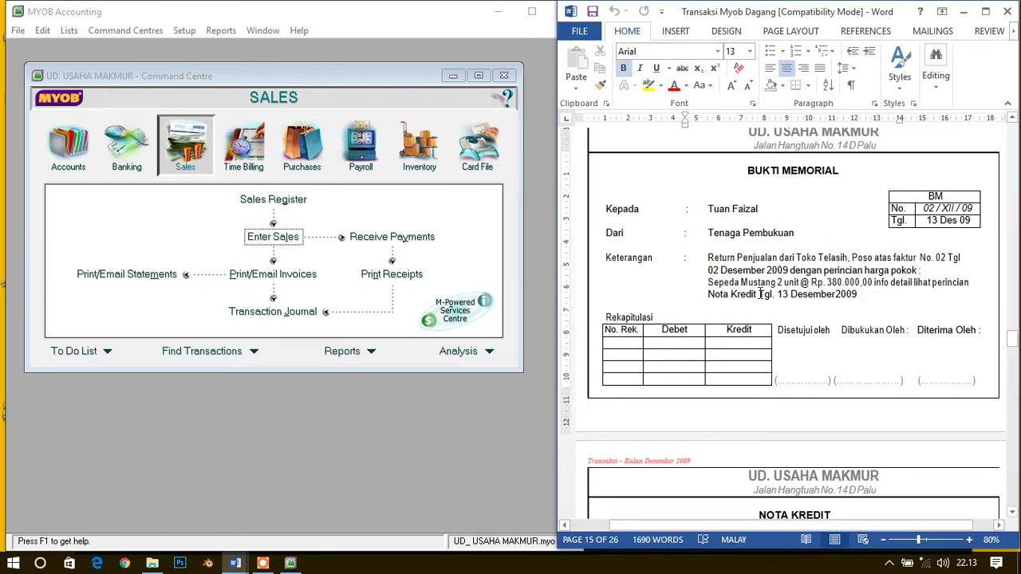
Compare the 13 December credit note with the memorial voucher, checking the returned quantity, unit selling price and 10% PPN.
{"action": "scroll", "coordinate": [760, 294], "scroll_direction": "down", "scroll_amount": 5}
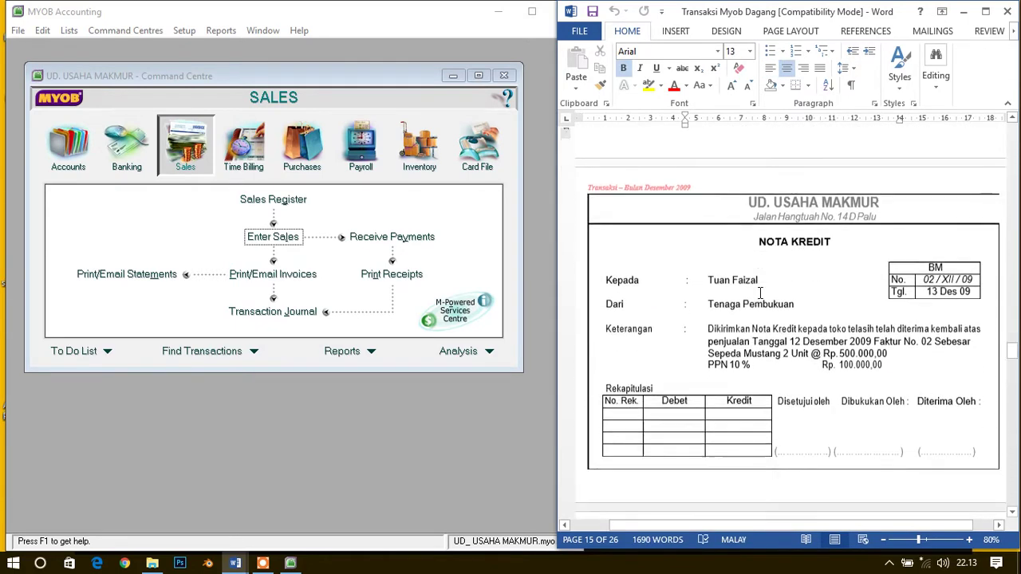
{"action": "left_click_drag", "start_coordinate": [706, 258], "coordinate": [829, 343]}
{"action": "left_click", "coordinate": [789, 335]}
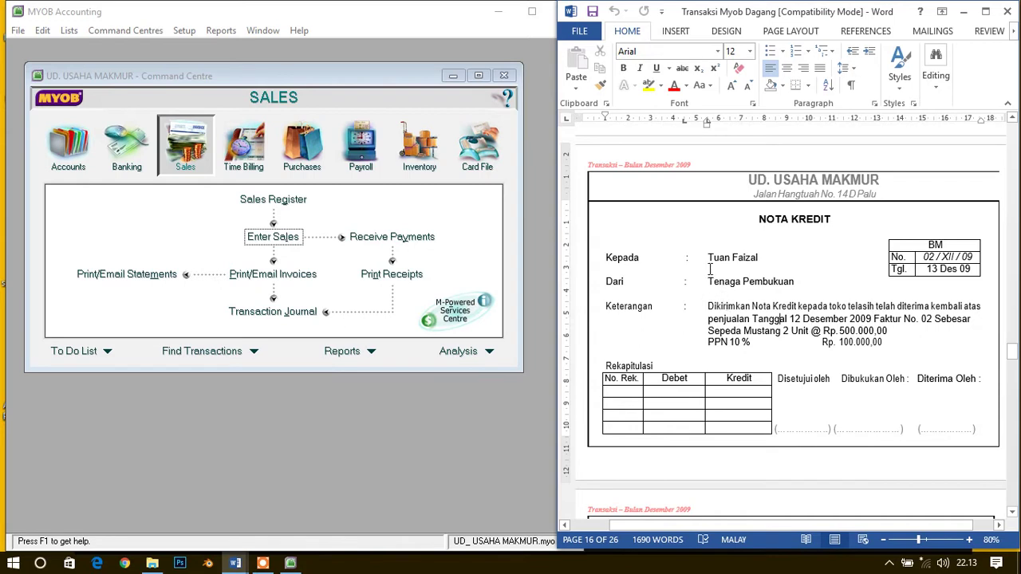
{"action": "left_click_drag", "start_coordinate": [712, 258], "coordinate": [752, 328]}
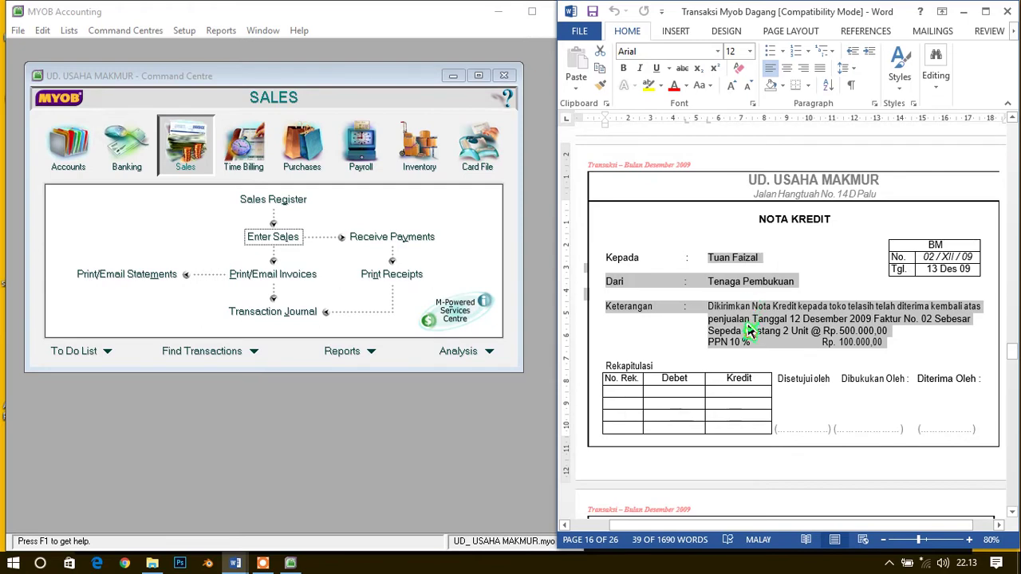
{"action": "left_click", "coordinate": [749, 334]}
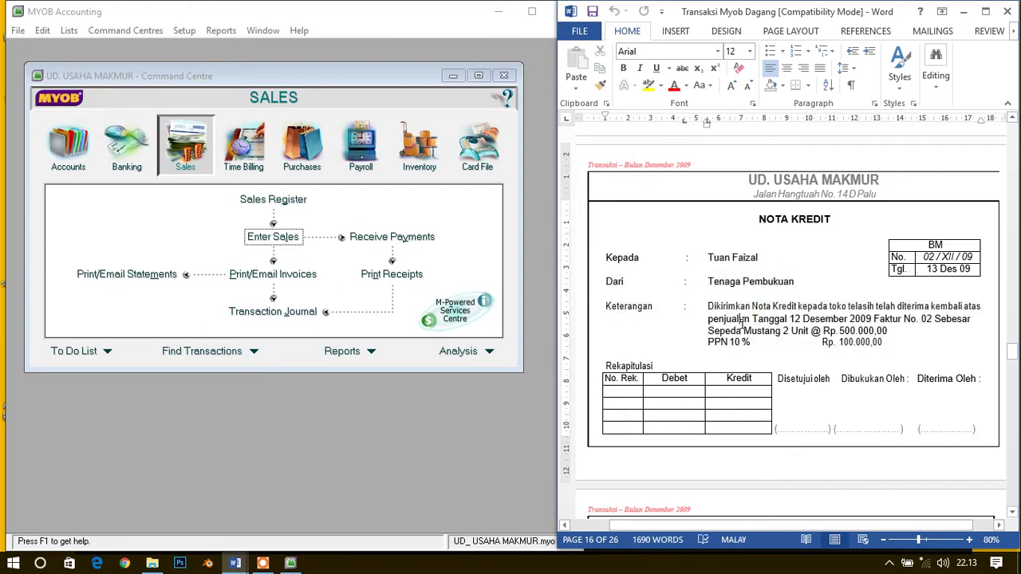
{"action": "scroll", "coordinate": [740, 322], "scroll_direction": "up", "scroll_amount": 5}
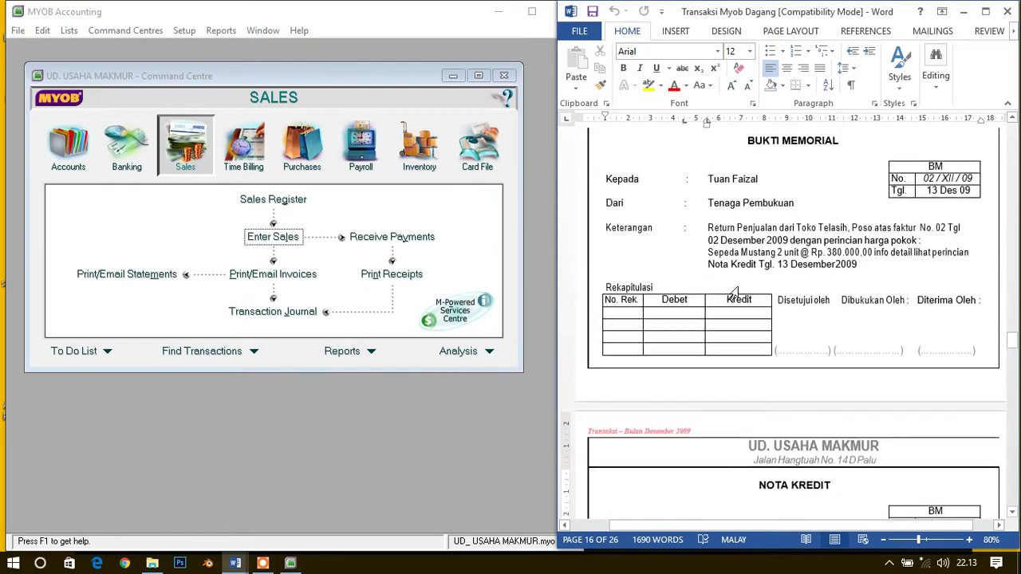
{"action": "left_click", "coordinate": [707, 205]}
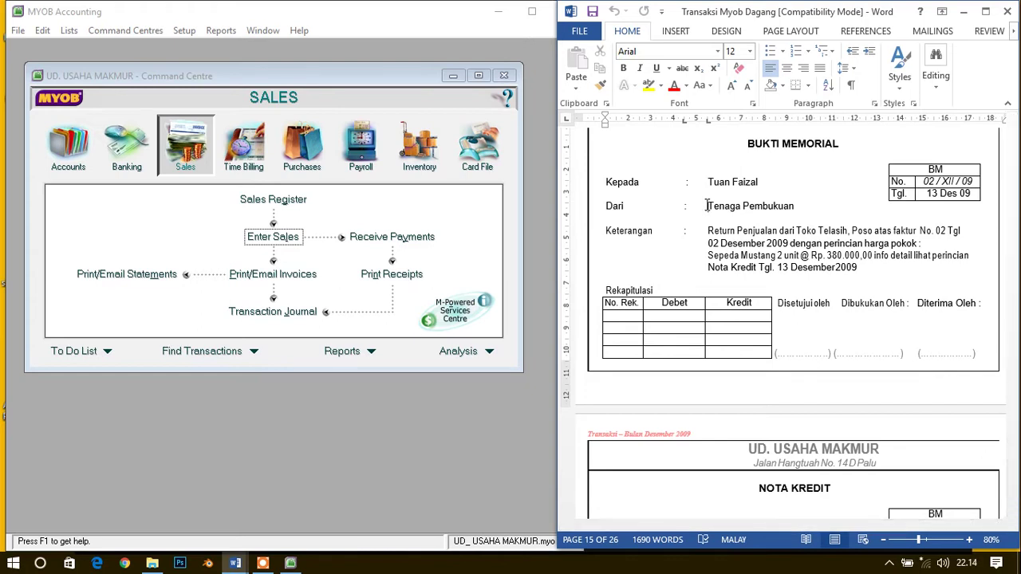
{"action": "scroll", "coordinate": [740, 275], "scroll_direction": "up", "scroll_amount": 1}
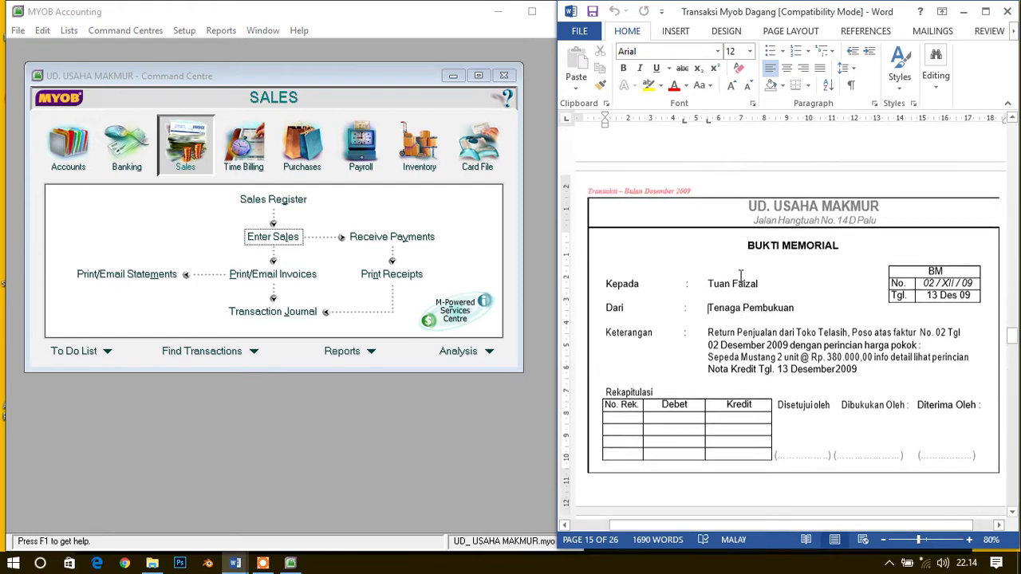
{"action": "scroll", "coordinate": [740, 275], "scroll_direction": "down", "scroll_amount": 6}
{"action": "scroll", "coordinate": [740, 275], "scroll_direction": "up", "scroll_amount": 4}
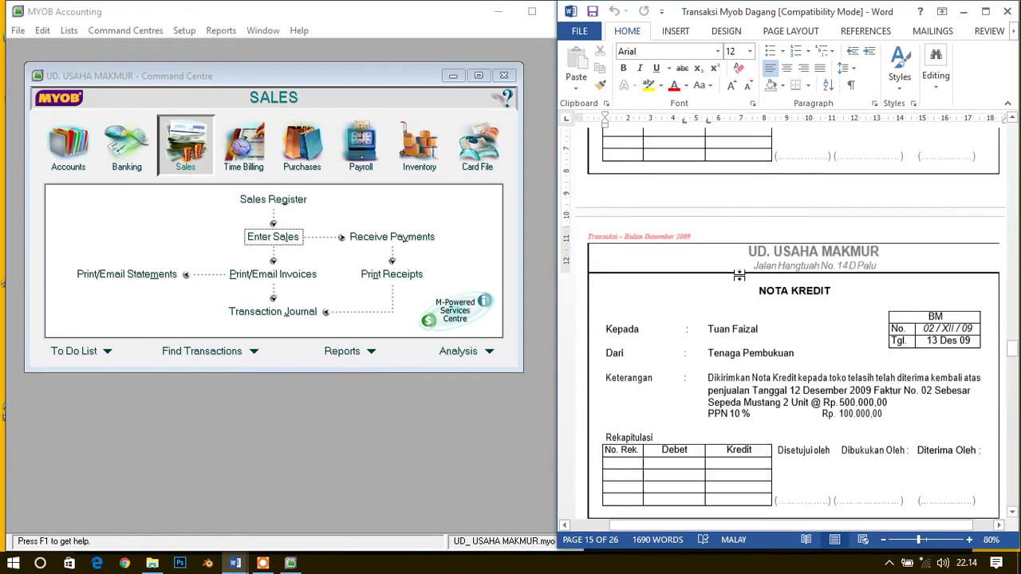
{"action": "scroll", "coordinate": [740, 275], "scroll_direction": "down", "scroll_amount": 4}
{"action": "scroll", "coordinate": [740, 275], "scroll_direction": "down", "scroll_amount": 2}
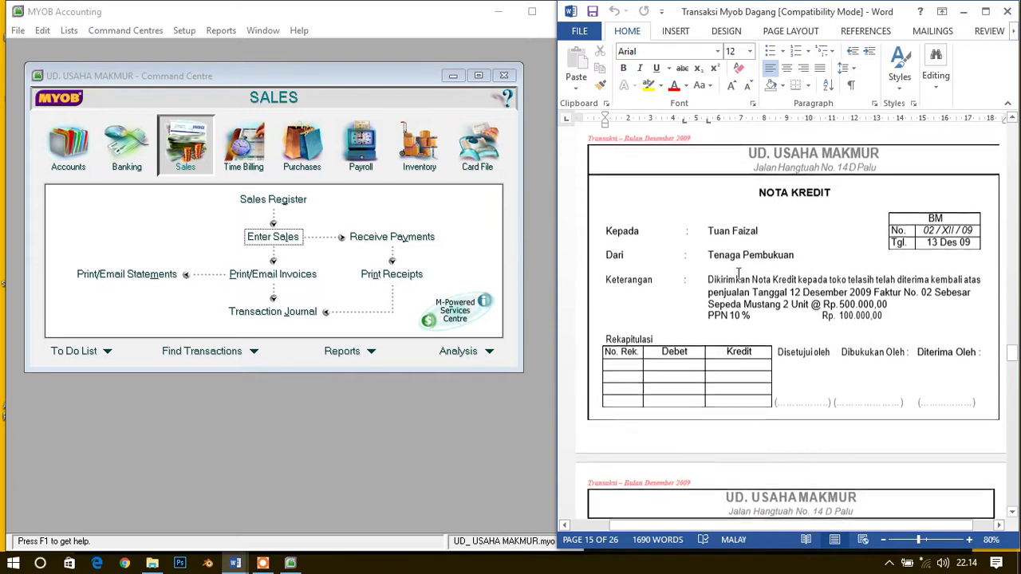
{"action": "left_click", "coordinate": [732, 265]}
Start a new item sale in MYOB for Toko Telasih with invoice number BM02, dated 13/12/2009.
{"action": "left_click", "coordinate": [185, 159]}
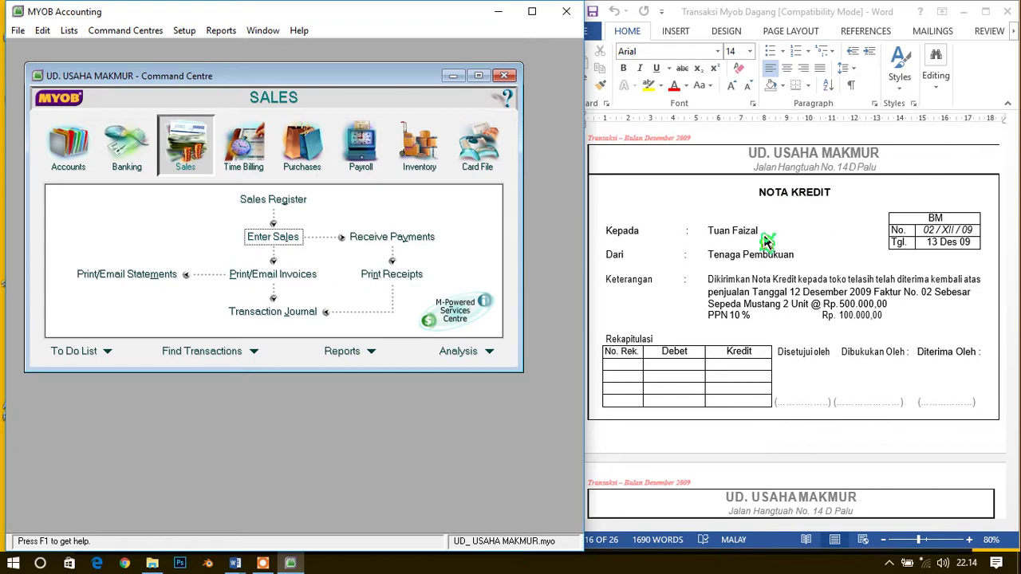
{"action": "left_click", "coordinate": [275, 238]}
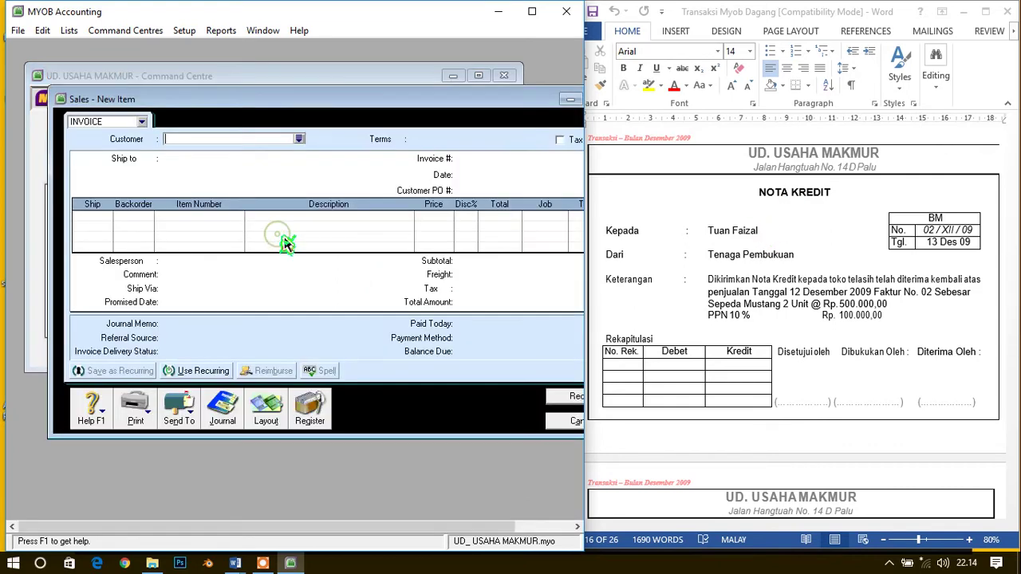
{"action": "left_click", "coordinate": [298, 140]}
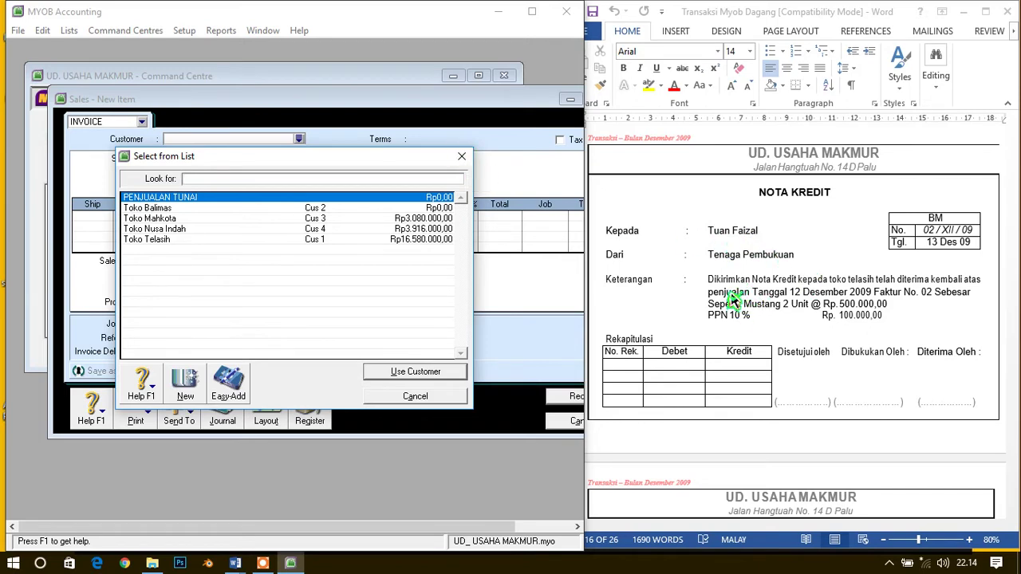
{"action": "left_click", "coordinate": [211, 240]}
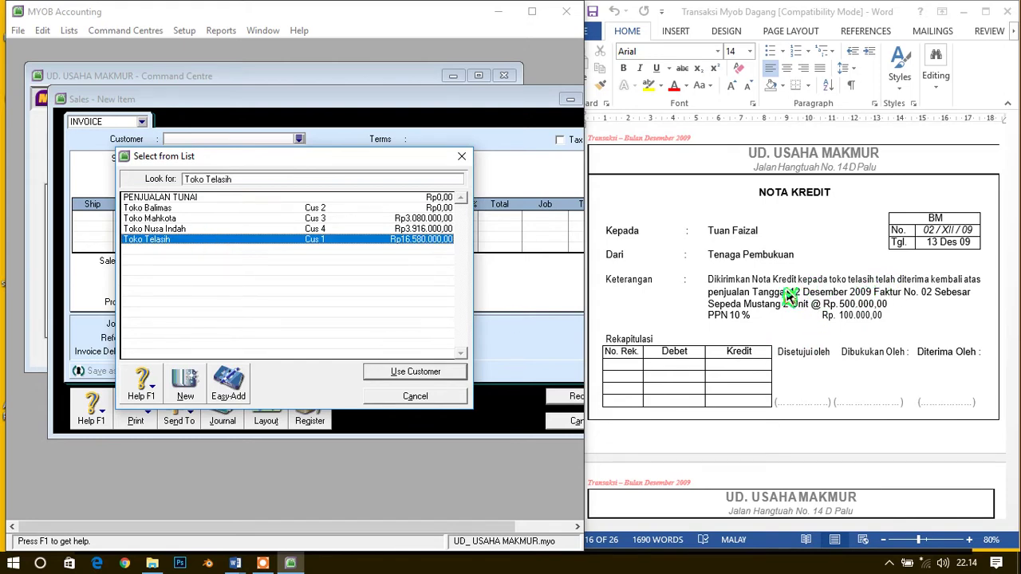
{"action": "double_click", "coordinate": [178, 240]}
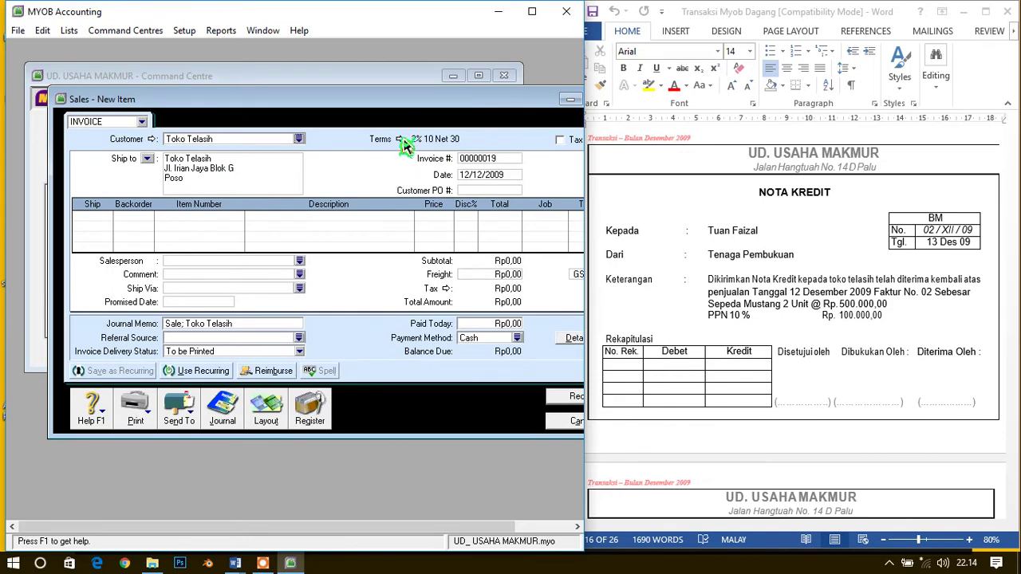
{"action": "left_click", "coordinate": [469, 163]}
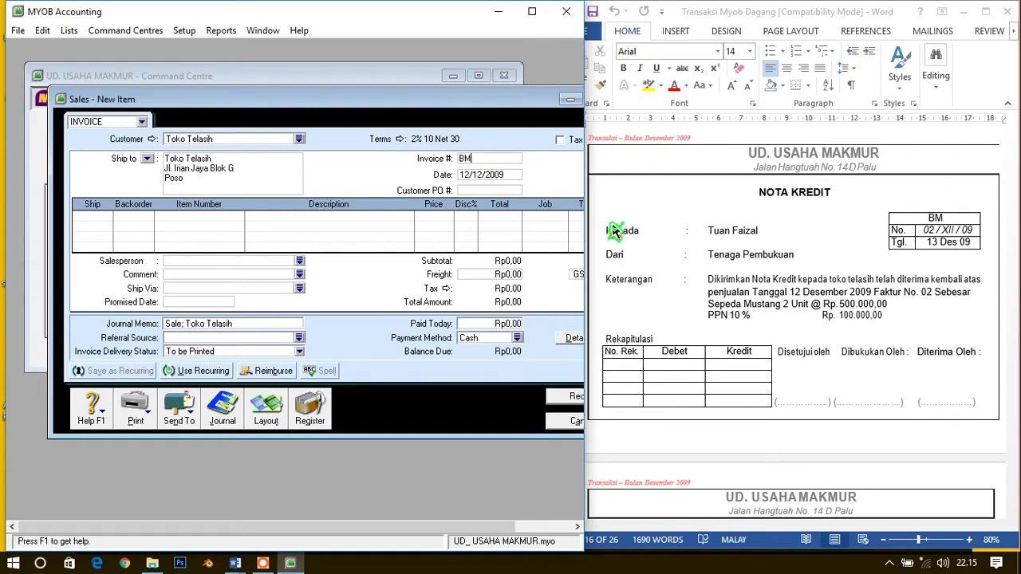
{"action": "key", "text": "Tab"}
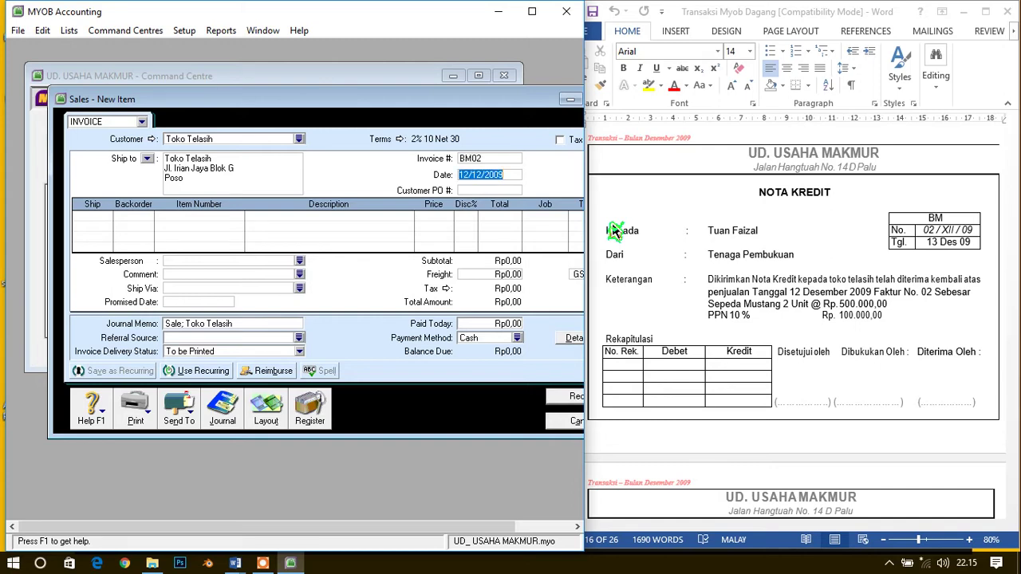
{"action": "type", "text": "13"}
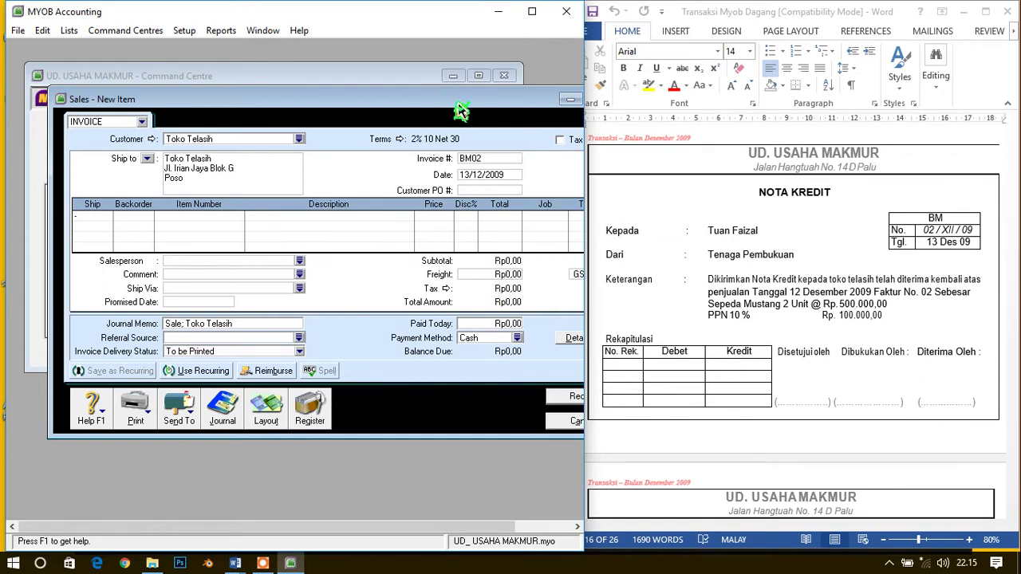
Enter a return line of -2 units of item P2A Sepeda Mustang at a price of Rp500.000,00.
{"action": "left_click_drag", "start_coordinate": [463, 107], "coordinate": [429, 110]}
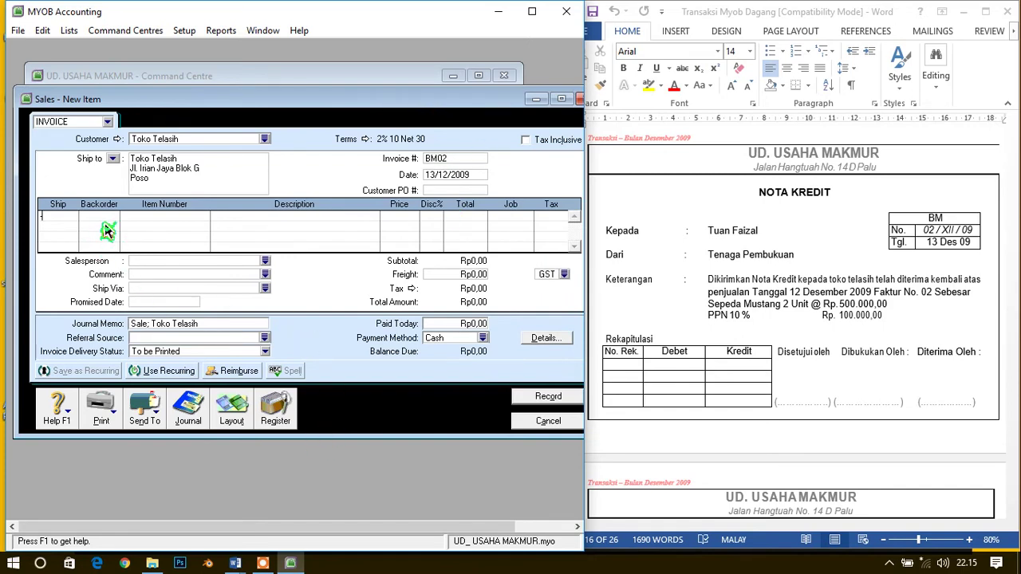
{"action": "key", "text": "Tab"}
{"action": "key", "text": "Tab"}
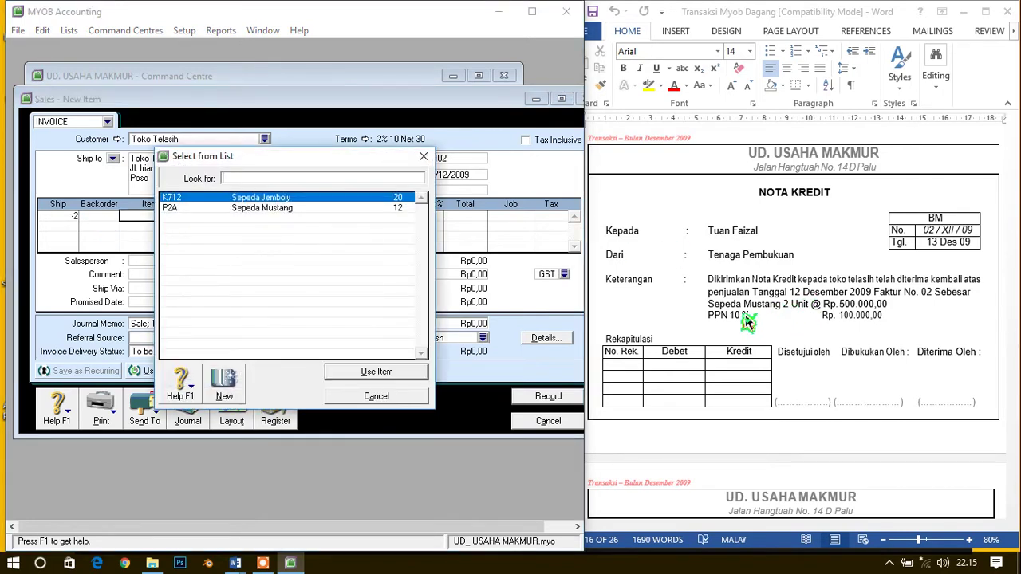
{"action": "double_click", "coordinate": [202, 209]}
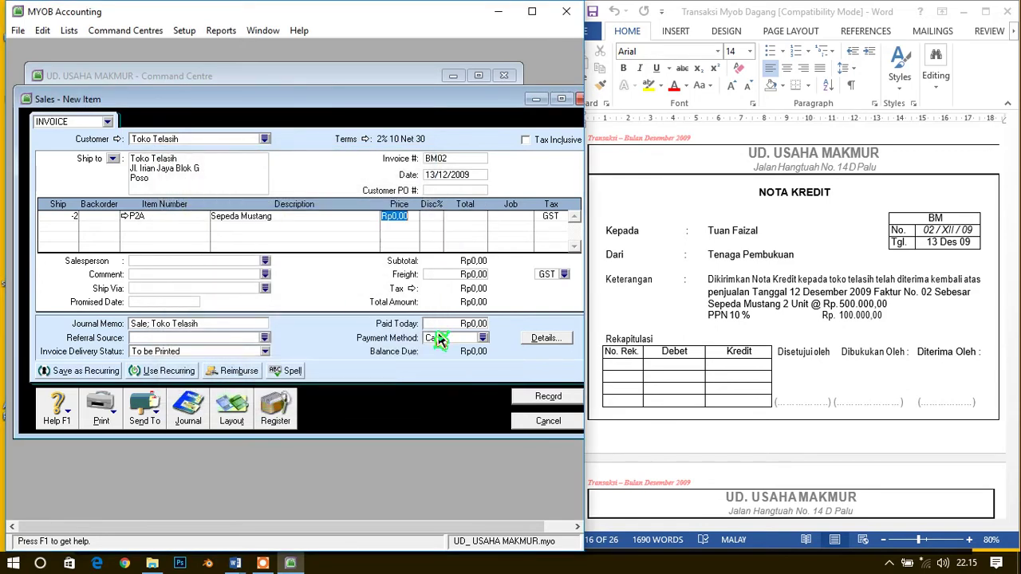
{"action": "type", "text": "5"}
{"action": "type", "text": "00.000"}
{"action": "key", "text": "Tab"}
{"action": "key", "text": "Tab"}
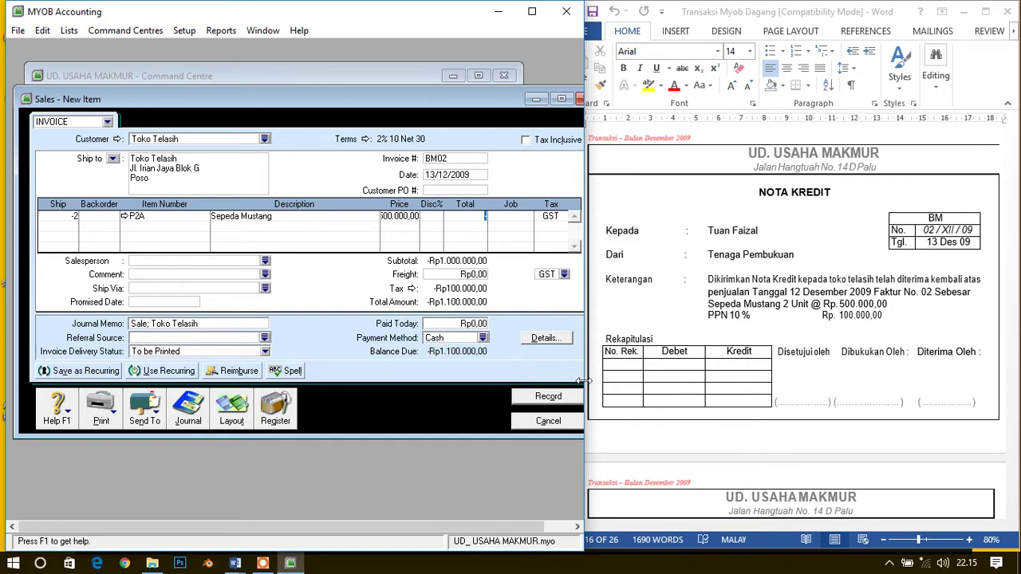
{"action": "key", "text": "Tab"}
Record the BM02 sales return without correcting the spelling, and close the sales entry window.
{"action": "left_click", "coordinate": [560, 401]}
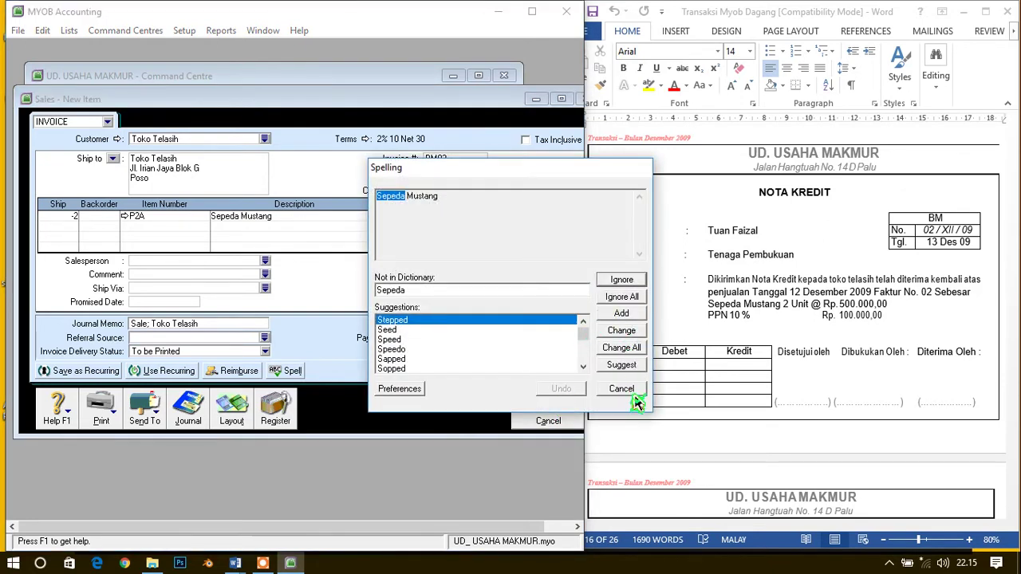
{"action": "left_click", "coordinate": [636, 397]}
{"action": "left_click", "coordinate": [548, 421]}
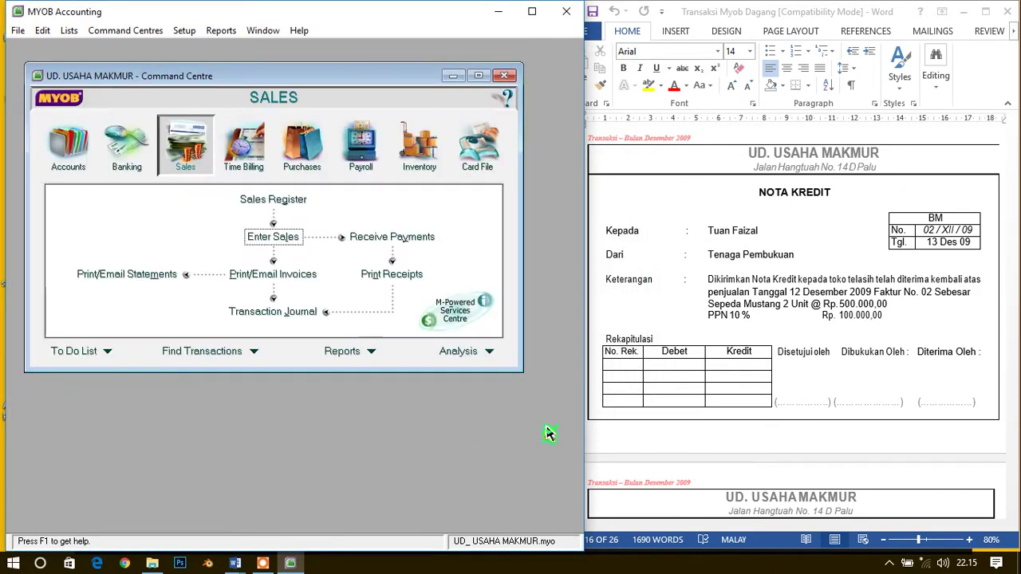
Recheck the memorial voucher in Word, then open the Toko Telasih BM02 credit from MYOB's sales register for application to a sale.
{"action": "left_click", "coordinate": [716, 268]}
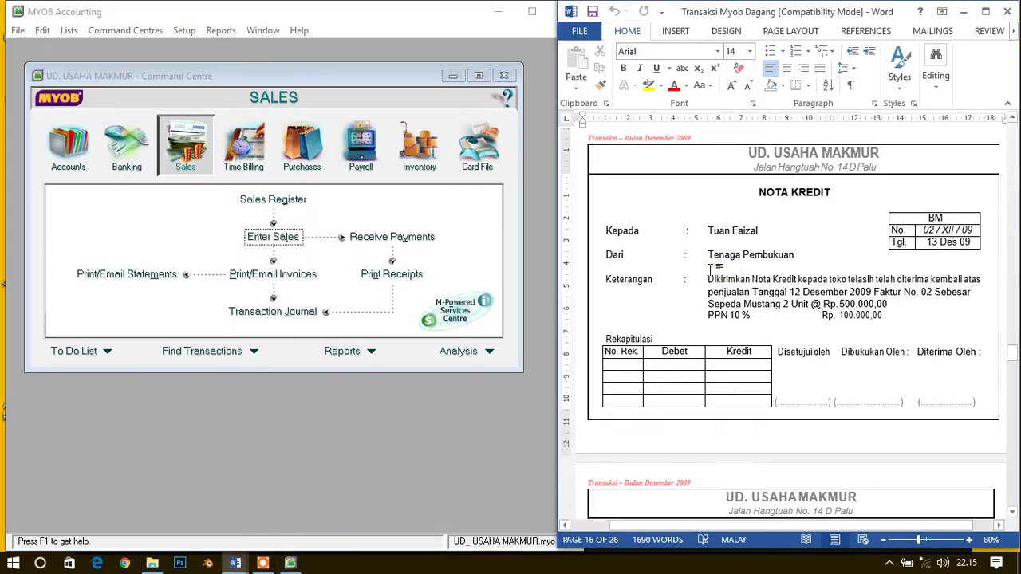
{"action": "scroll", "coordinate": [712, 303], "scroll_direction": "up", "scroll_amount": 5}
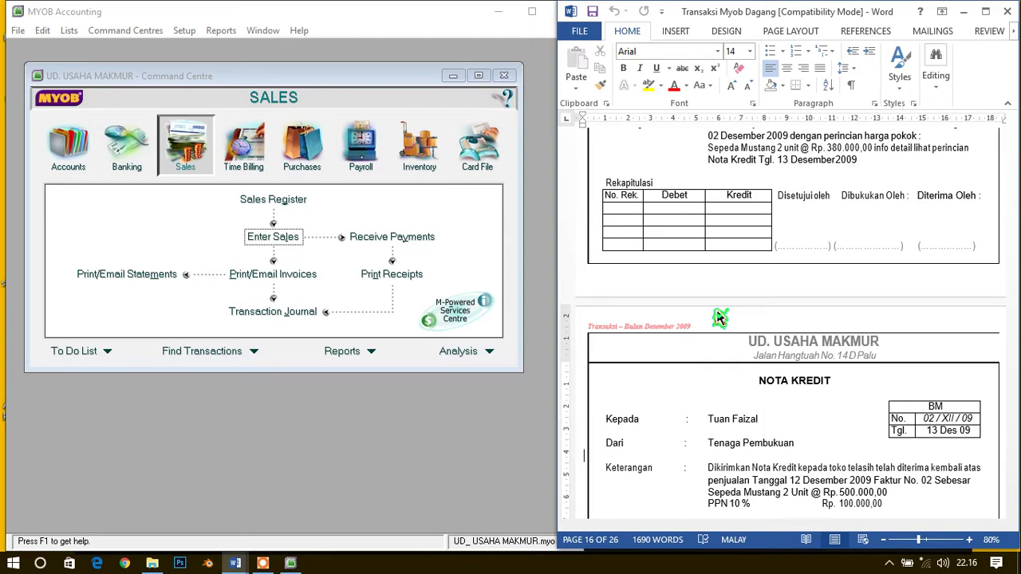
{"action": "scroll", "coordinate": [719, 319], "scroll_direction": "up", "scroll_amount": 5}
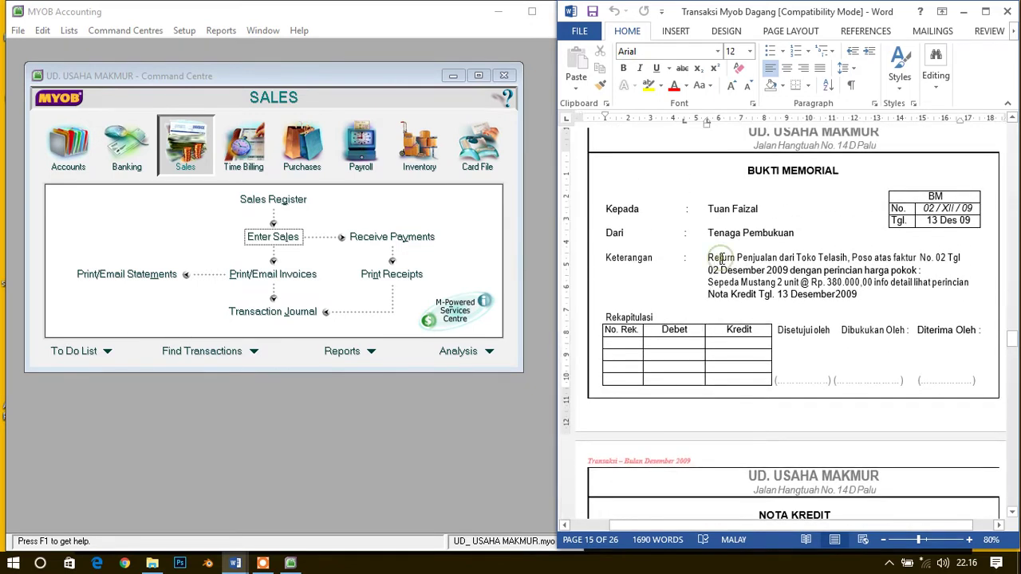
{"action": "left_click", "coordinate": [274, 201]}
{"action": "left_click", "coordinate": [273, 201]}
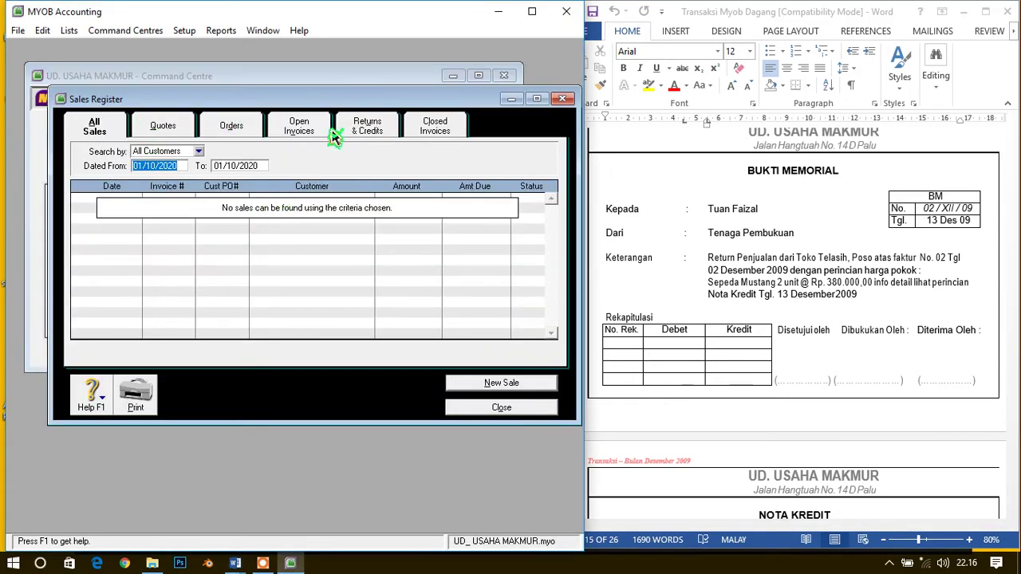
{"action": "left_click", "coordinate": [387, 134]}
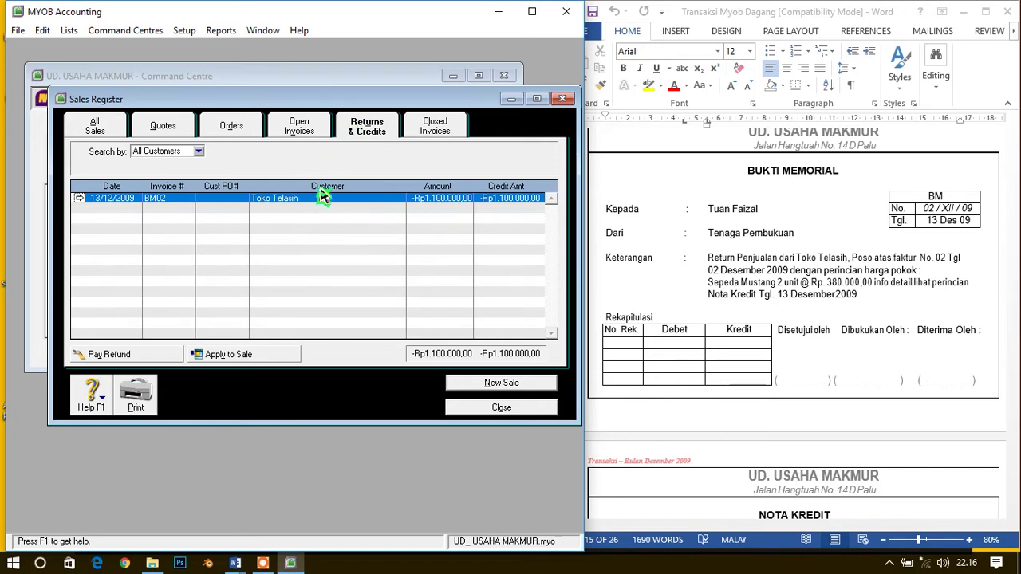
{"action": "left_click", "coordinate": [258, 357]}
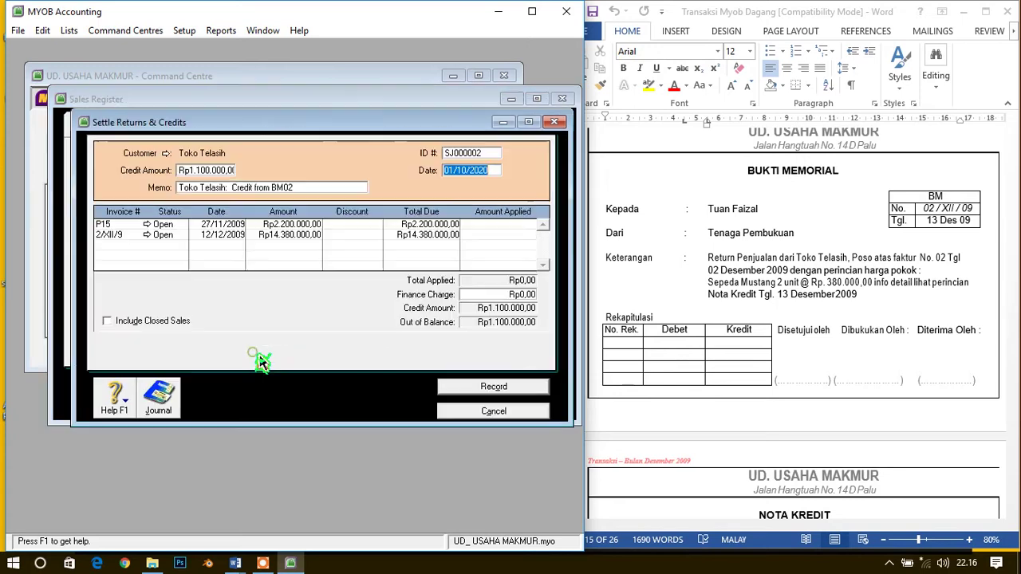
Set the credit settlement's ID to BM02 and its date to 13/12/2009.
{"action": "left_click", "coordinate": [487, 154]}
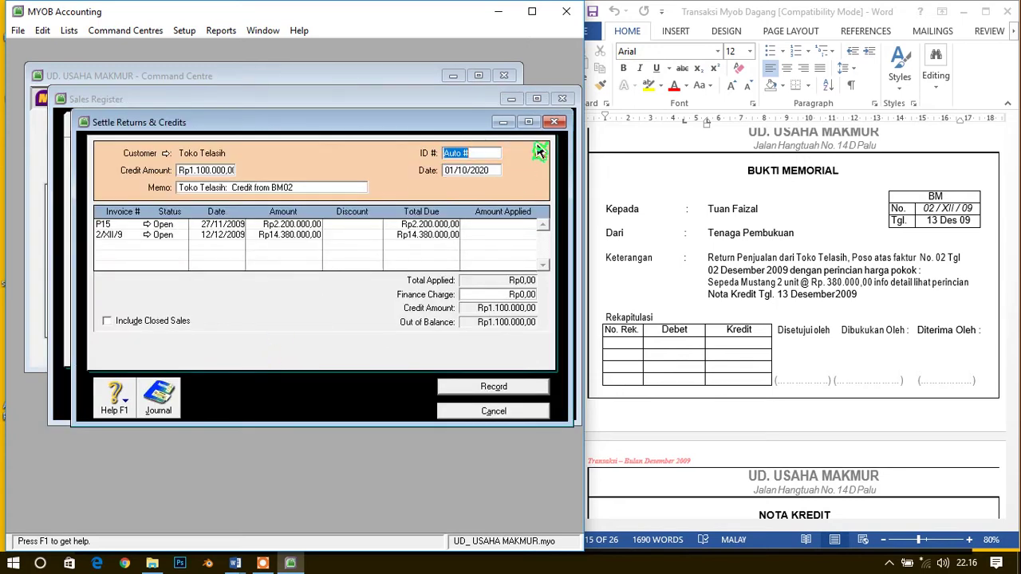
{"action": "key", "text": "Tab"}
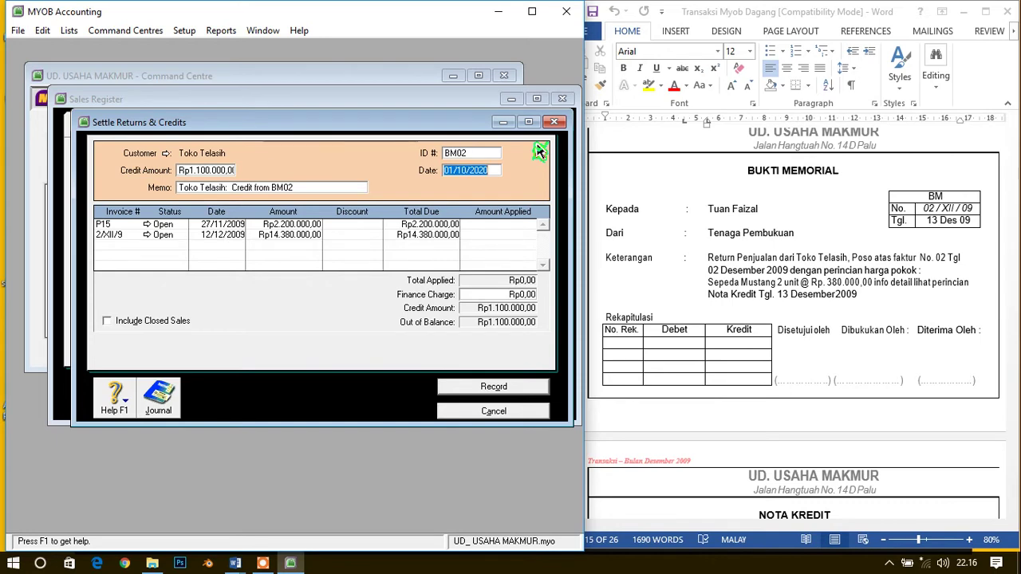
{"action": "type", "text": "13"}
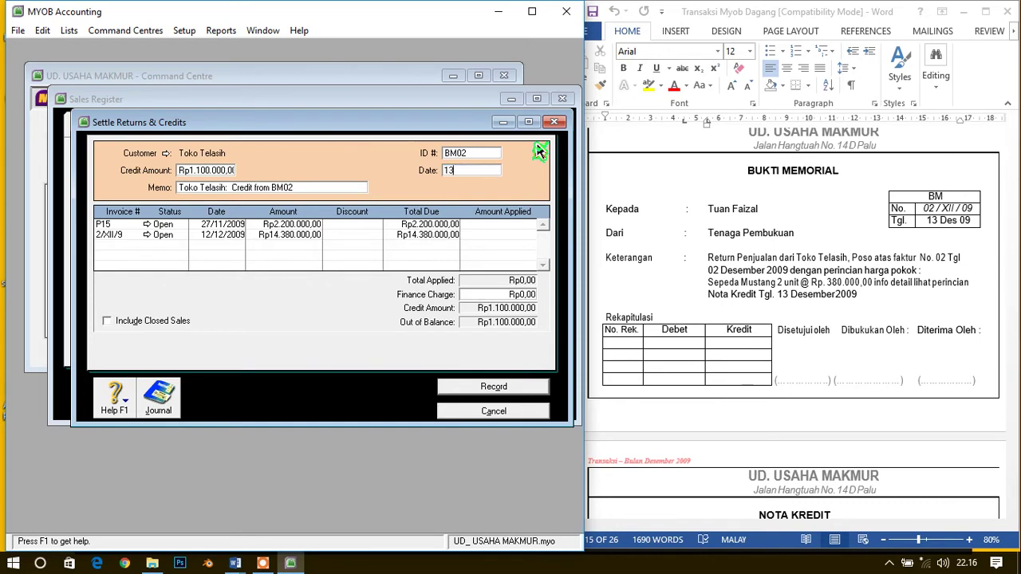
{"action": "type", "text": "/12/2009"}
{"action": "key", "text": "Tab"}
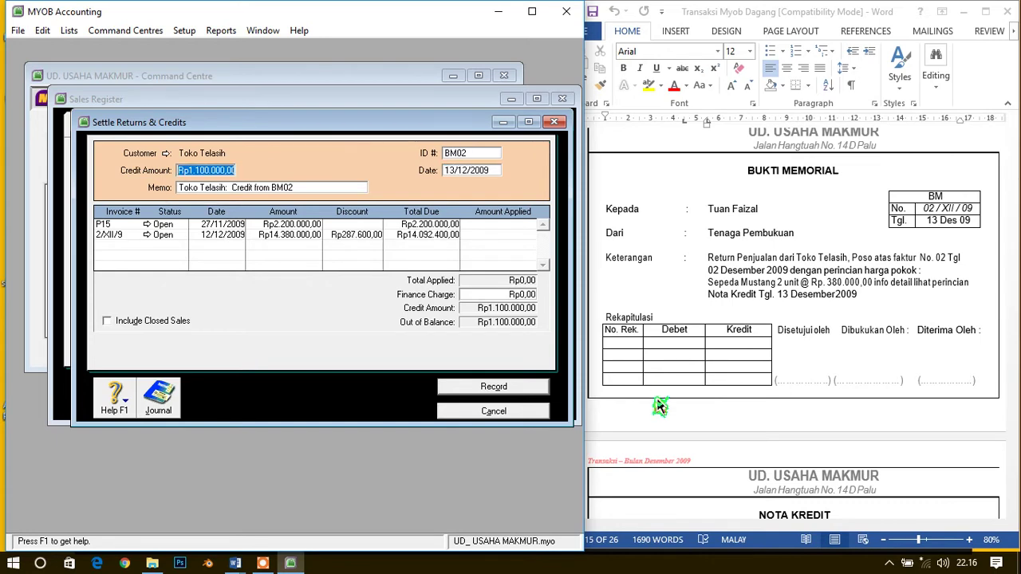
{"action": "left_click", "coordinate": [189, 189]}
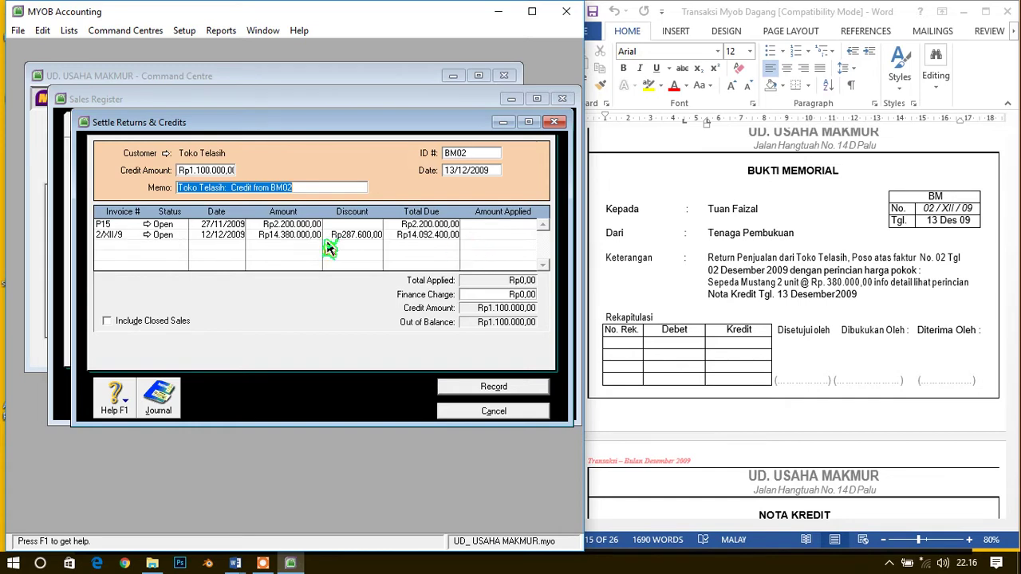
Compare the Toko Telasih credit with the 12 December invoice, memorial voucher and credit note in the Word document.
{"action": "left_click", "coordinate": [795, 295]}
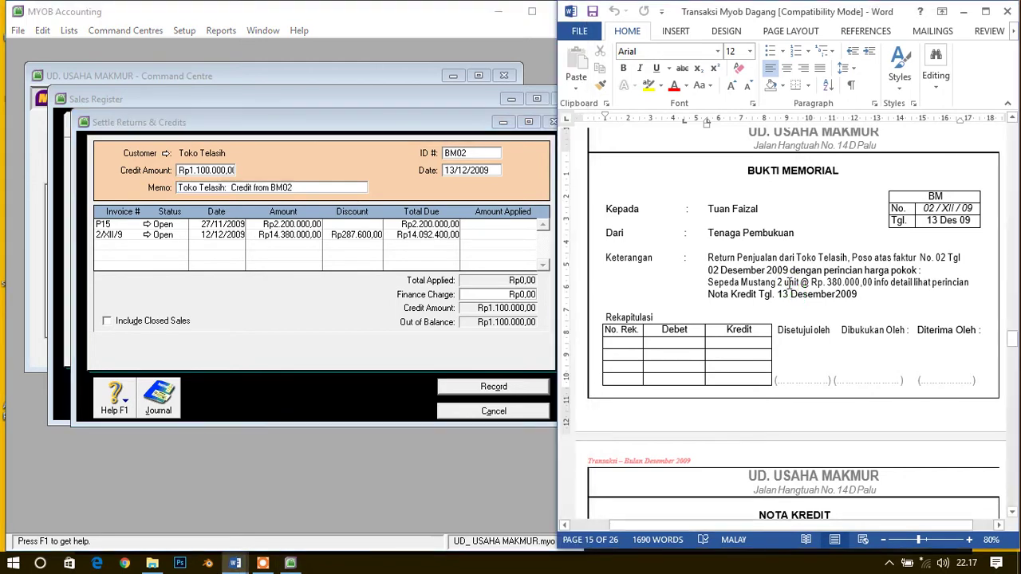
{"action": "scroll", "coordinate": [790, 283], "scroll_direction": "up", "scroll_amount": 8}
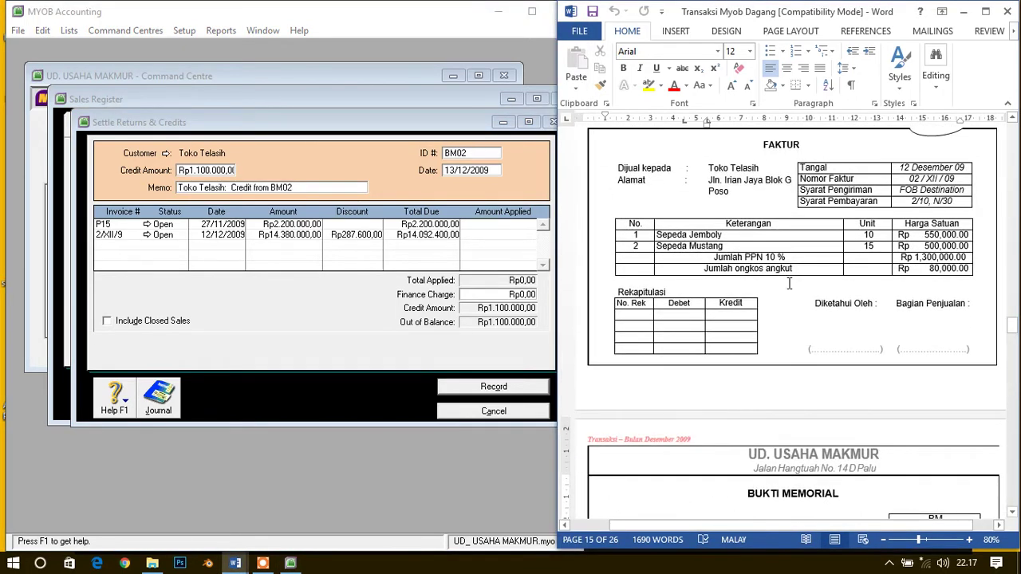
{"action": "scroll", "coordinate": [789, 283], "scroll_direction": "down", "scroll_amount": 7}
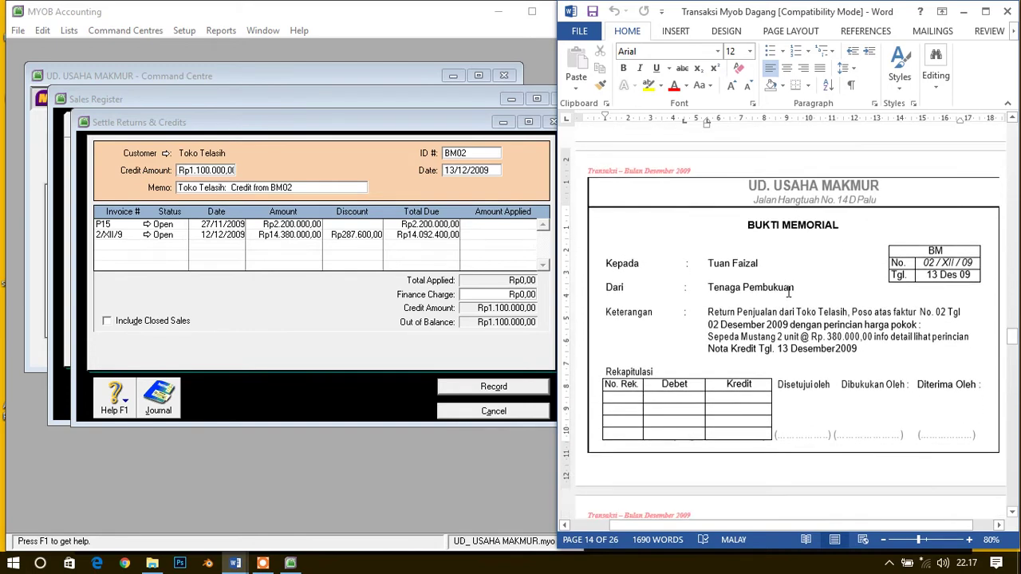
{"action": "scroll", "coordinate": [762, 326], "scroll_direction": "down", "scroll_amount": 1}
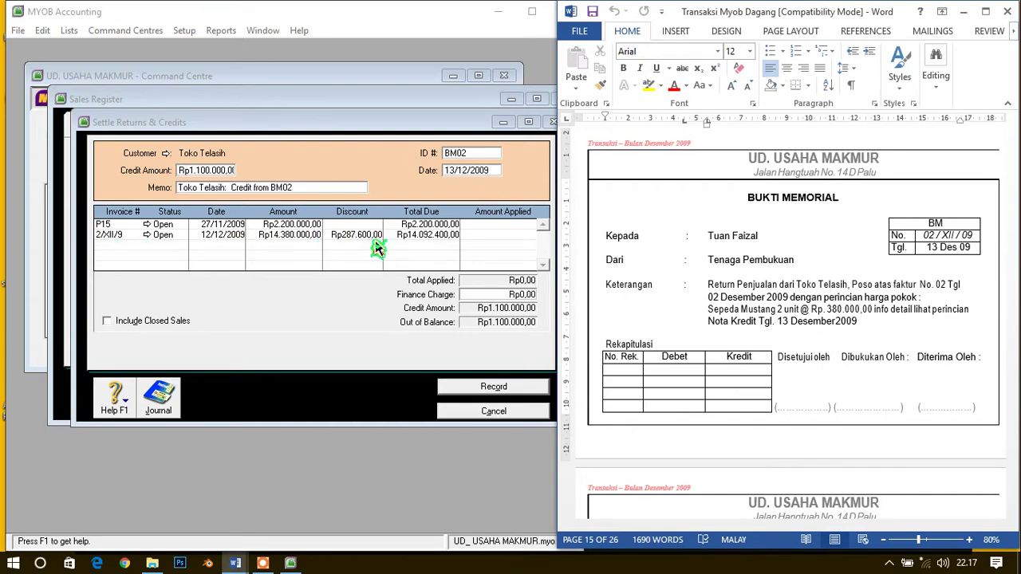
{"action": "left_click", "coordinate": [469, 235]}
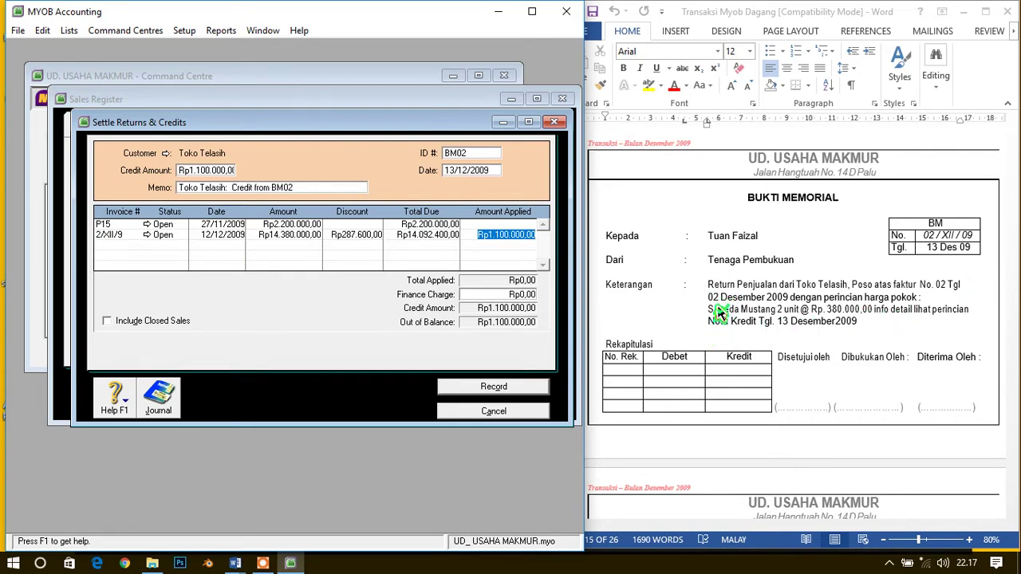
{"action": "scroll", "coordinate": [720, 313], "scroll_direction": "down", "scroll_amount": 6}
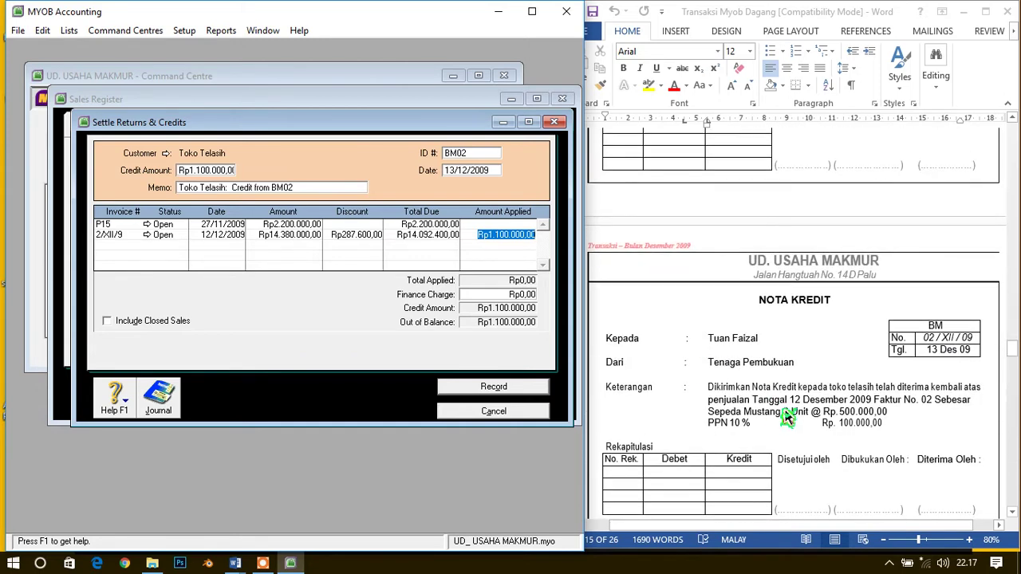
{"action": "scroll", "coordinate": [765, 406], "scroll_direction": "down", "scroll_amount": 2}
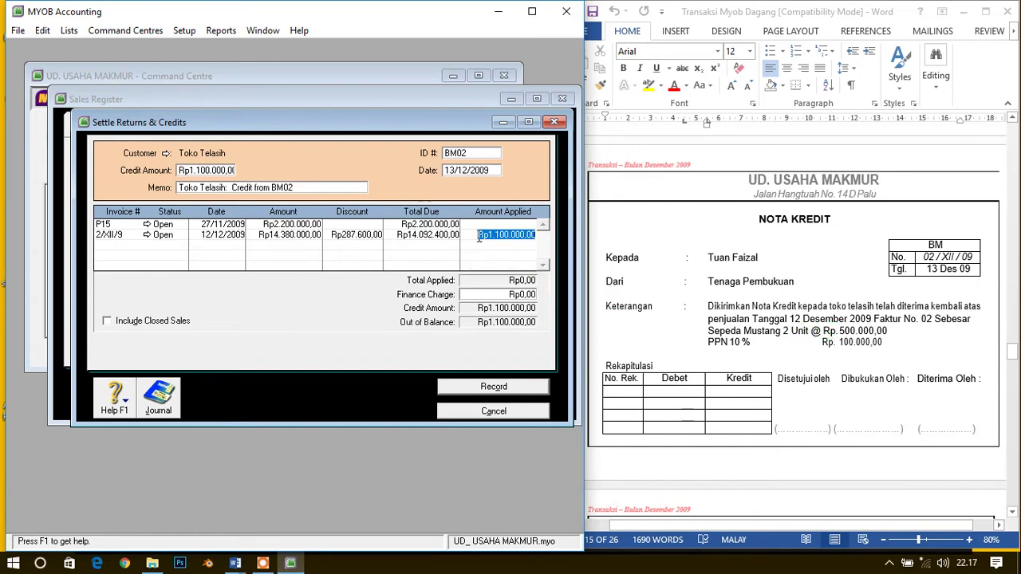
Apply Rp1.100.000,00 of the credit to invoice 2/XII/9 in MYOB, record the settlement and close the sales register.
{"action": "key", "text": "BackSpace"}
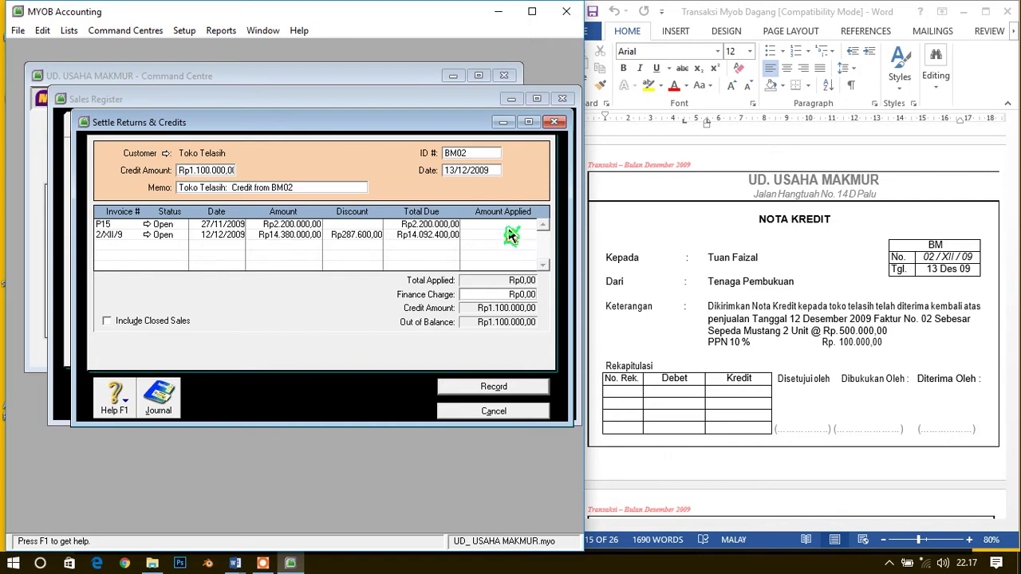
{"action": "left_click", "coordinate": [503, 225]}
{"action": "key", "text": "Delete"}
{"action": "left_click", "coordinate": [500, 236]}
{"action": "key", "text": "Tab"}
{"action": "key", "text": "Tab"}
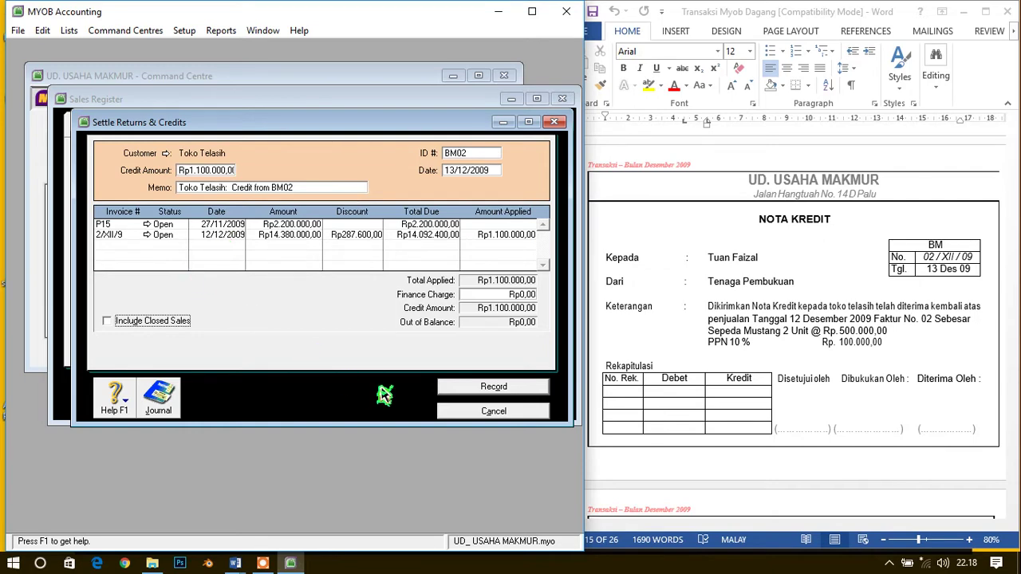
{"action": "left_click", "coordinate": [474, 390]}
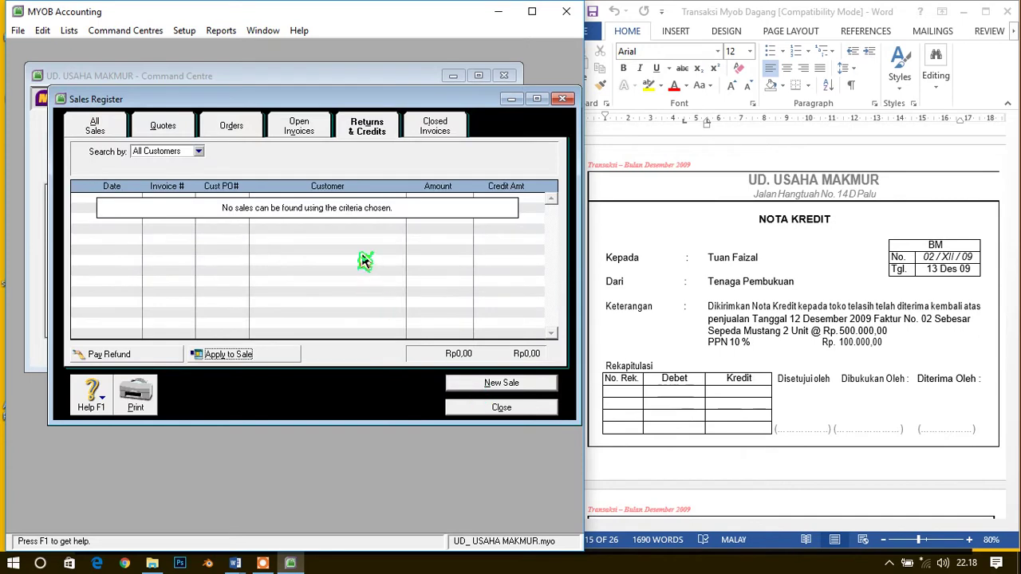
{"action": "left_click", "coordinate": [506, 408]}
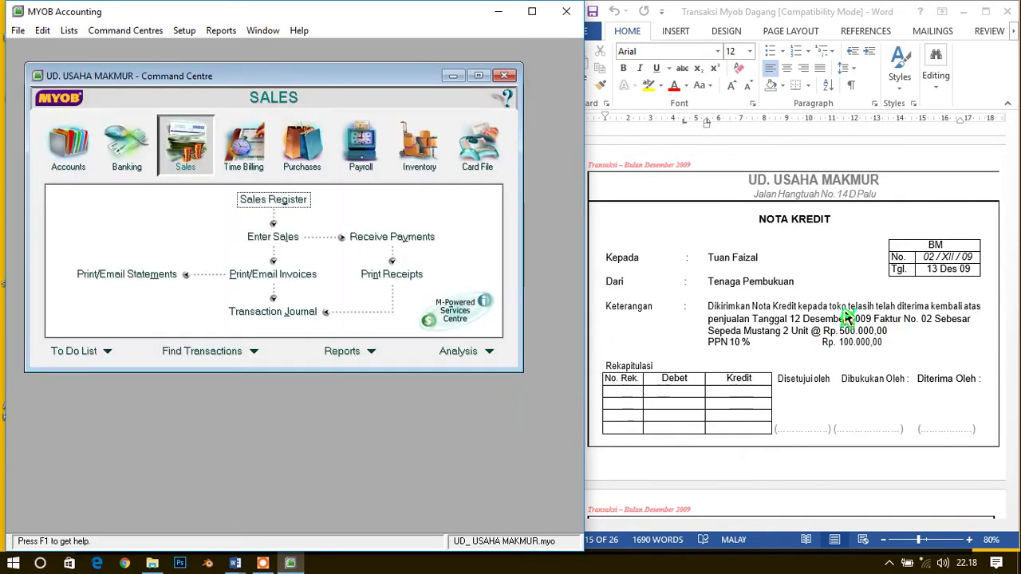
Review the vouchers in Word from the 13 December memorial to the petty cash voucher for building maintenance.
{"action": "left_click", "coordinate": [847, 268]}
{"action": "scroll", "coordinate": [830, 271], "scroll_direction": "up", "scroll_amount": 5}
{"action": "scroll", "coordinate": [826, 275], "scroll_direction": "up", "scroll_amount": 2}
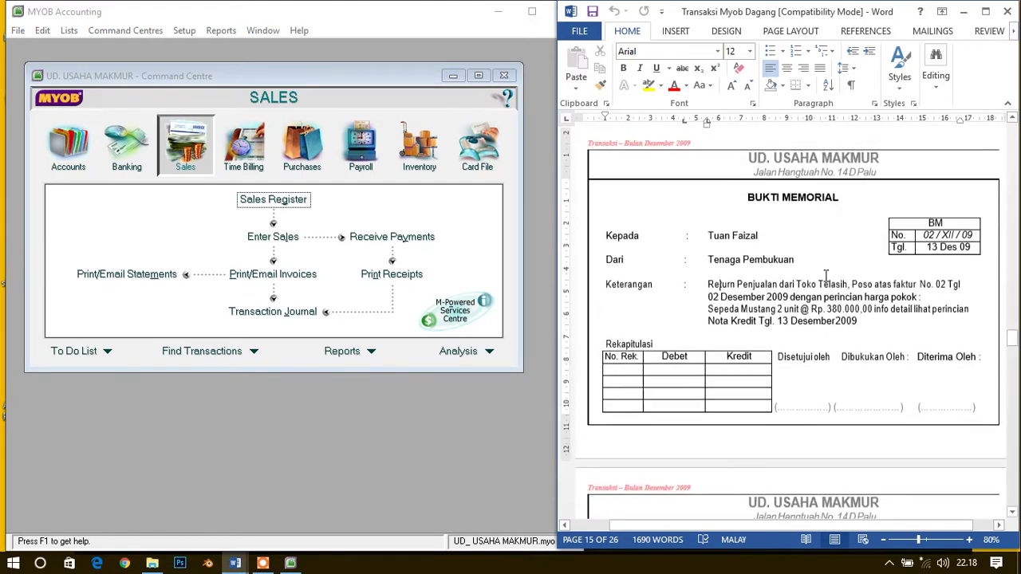
{"action": "scroll", "coordinate": [825, 275], "scroll_direction": "down", "scroll_amount": 8}
{"action": "scroll", "coordinate": [825, 357], "scroll_direction": "down", "scroll_amount": 4}
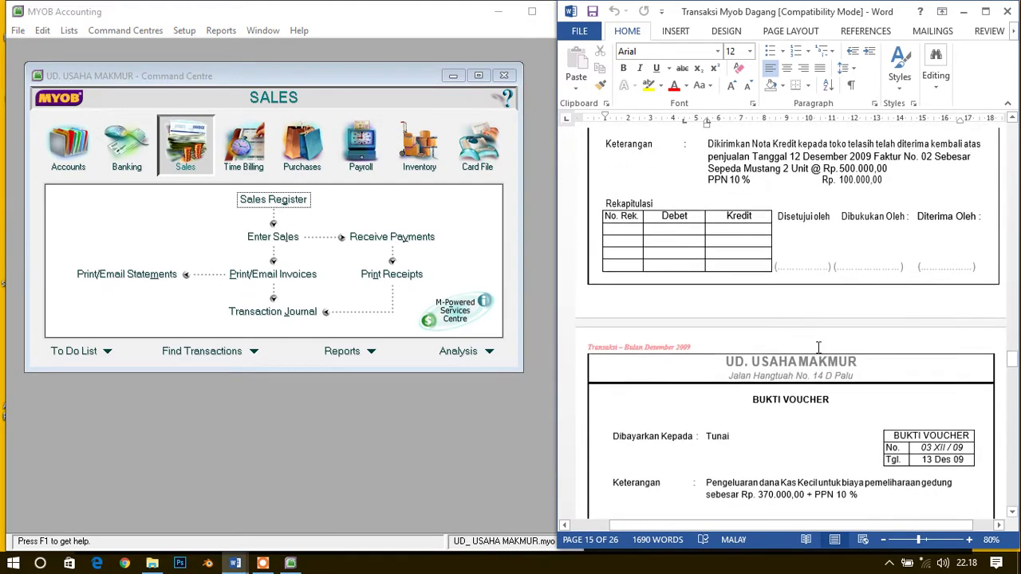
{"action": "left_click", "coordinate": [815, 344]}
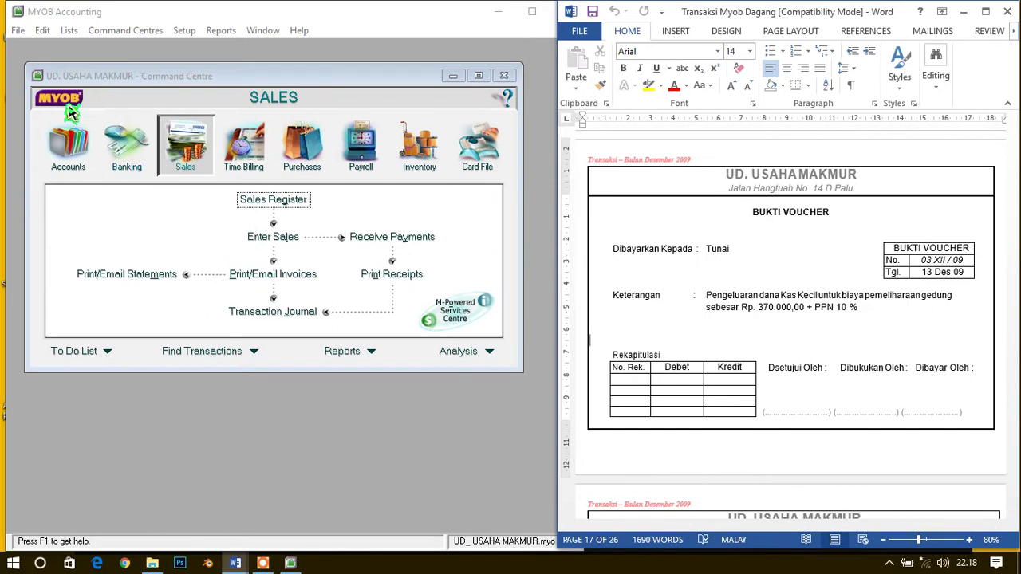
{"action": "left_click", "coordinate": [760, 313]}
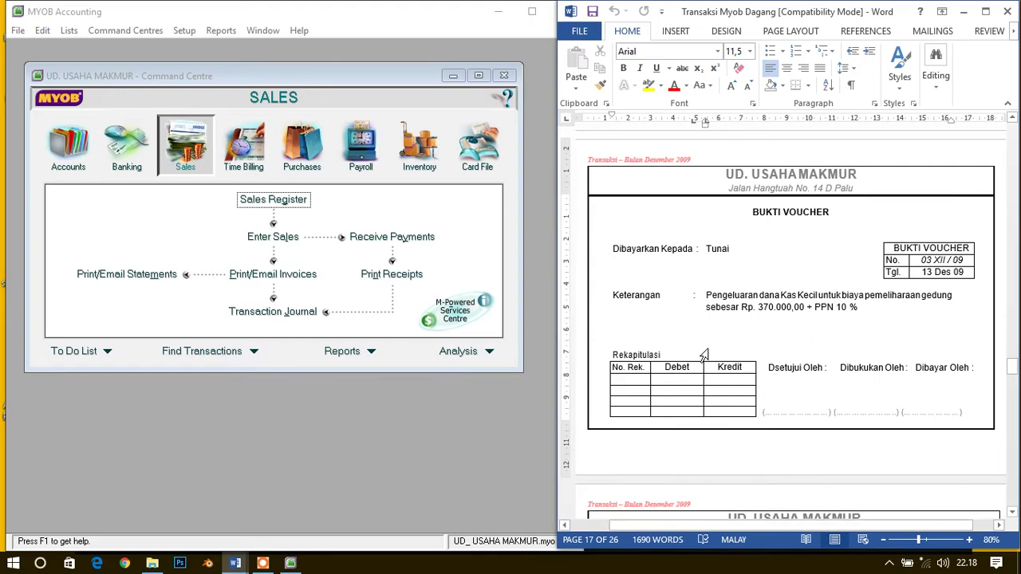
Read the 14 December cash receipt voucher from Toko Nusa Indah, including its invoice reference and date.
{"action": "scroll", "coordinate": [802, 403], "scroll_direction": "down", "scroll_amount": 3}
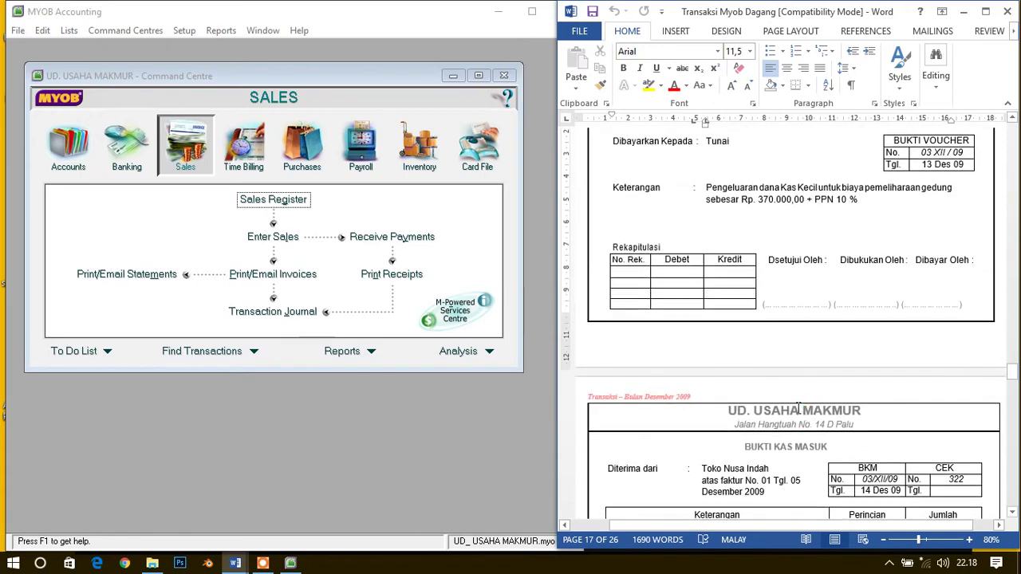
{"action": "scroll", "coordinate": [798, 408], "scroll_direction": "down", "scroll_amount": 6}
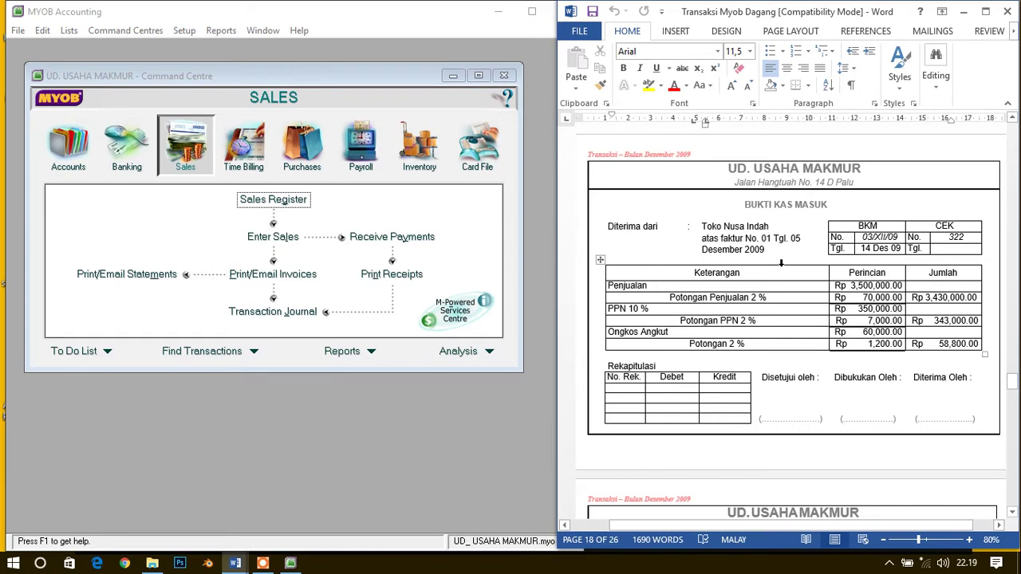
{"action": "left_click", "coordinate": [813, 220]}
{"action": "left_click", "coordinate": [771, 252]}
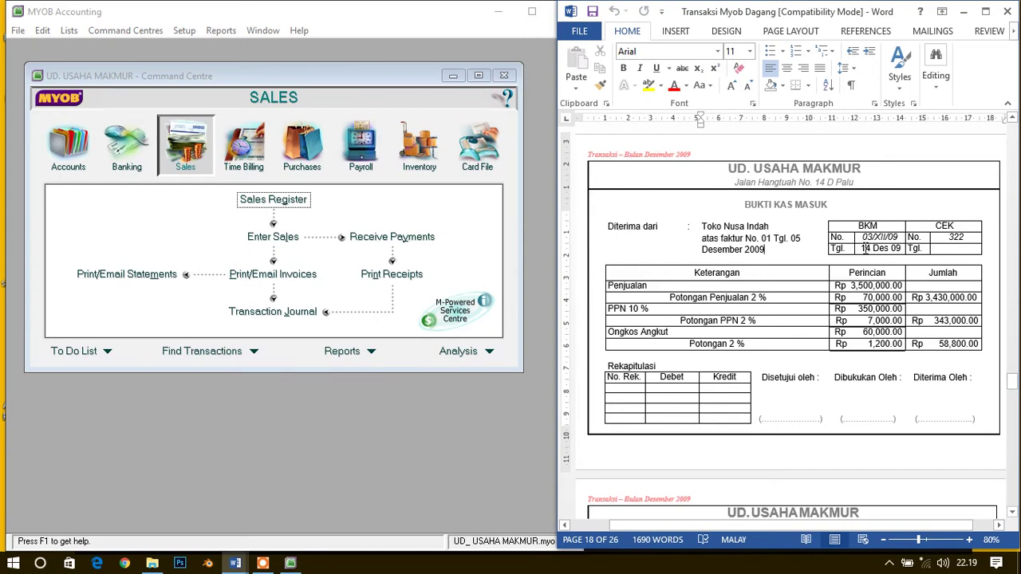
{"action": "left_click_drag", "start_coordinate": [862, 249], "coordinate": [902, 248]}
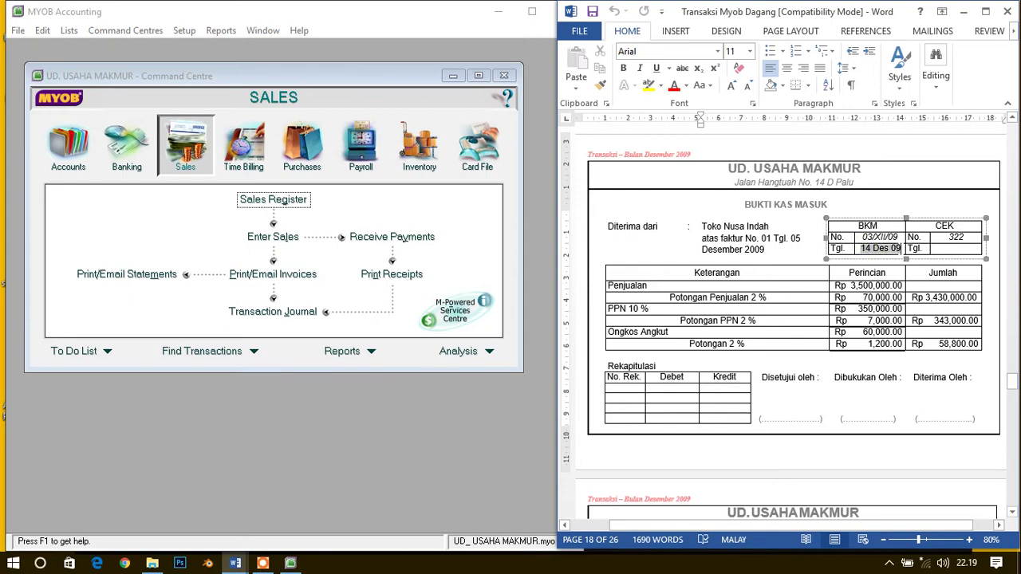
{"action": "left_click", "coordinate": [686, 245]}
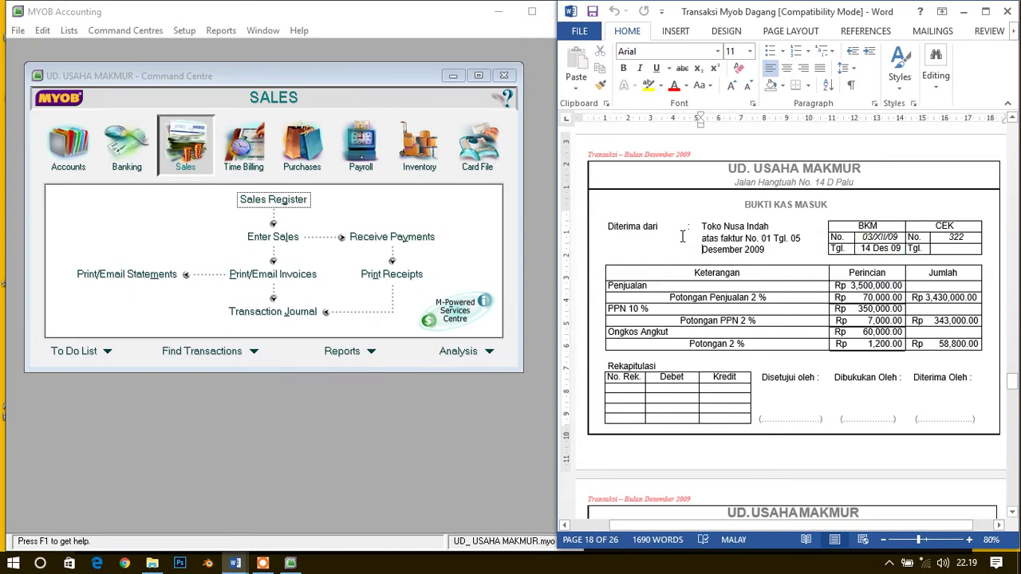
Start a customer payment receipt in MYOB for Toko Nusa Indah.
{"action": "left_click", "coordinate": [181, 160]}
{"action": "left_click", "coordinate": [375, 235]}
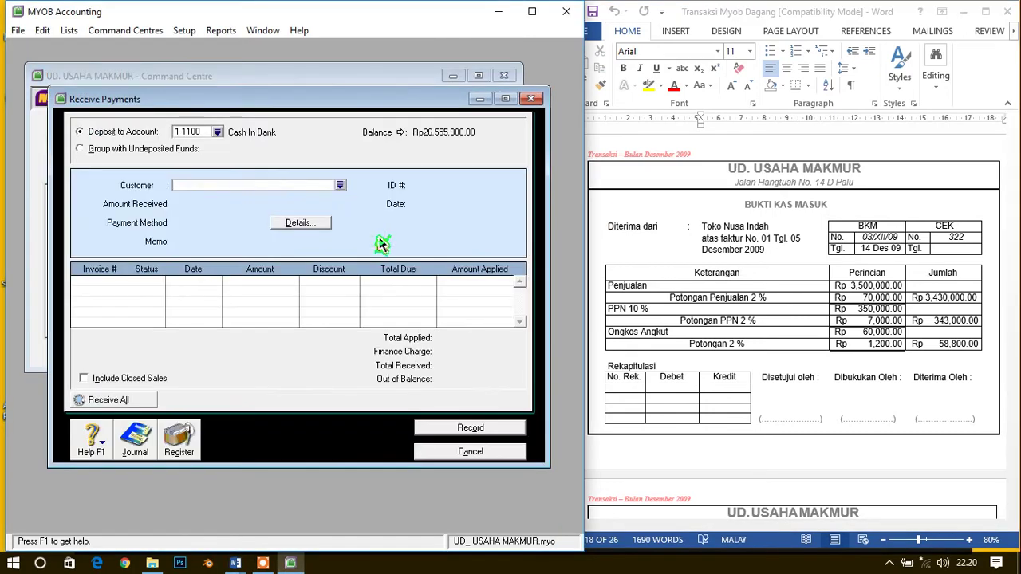
{"action": "left_click", "coordinate": [339, 185]}
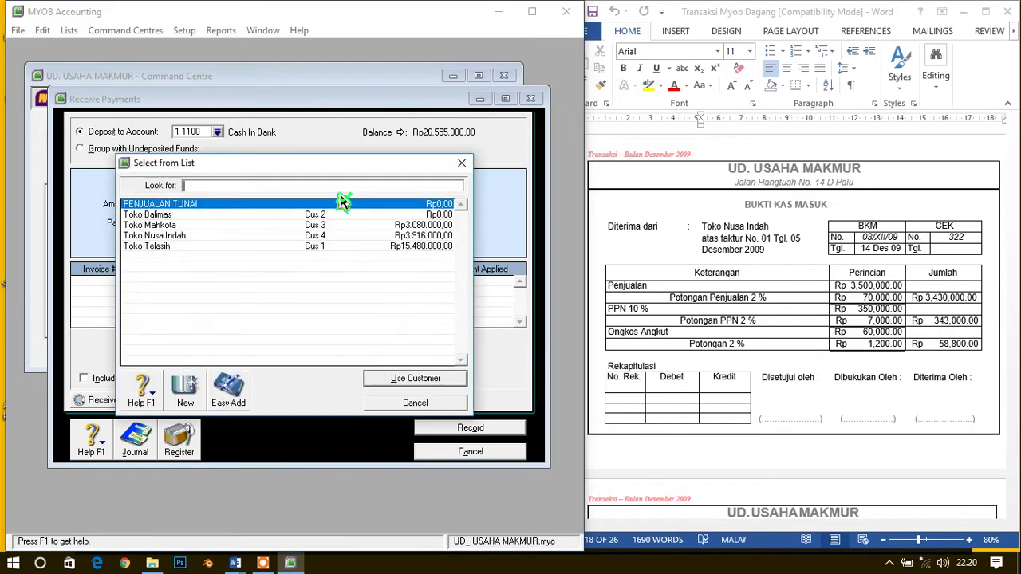
{"action": "left_click", "coordinate": [185, 237]}
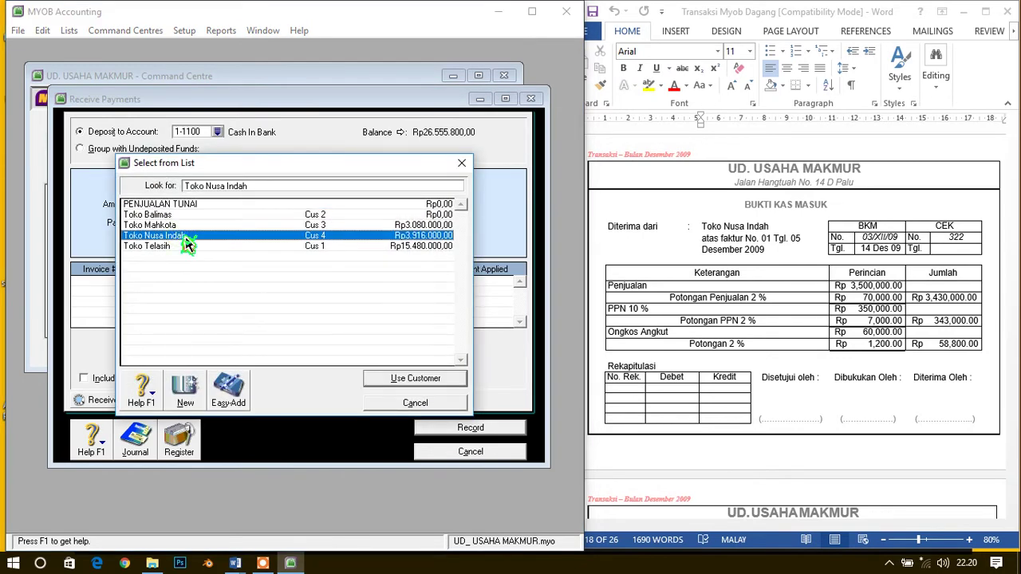
{"action": "double_click", "coordinate": [186, 237]}
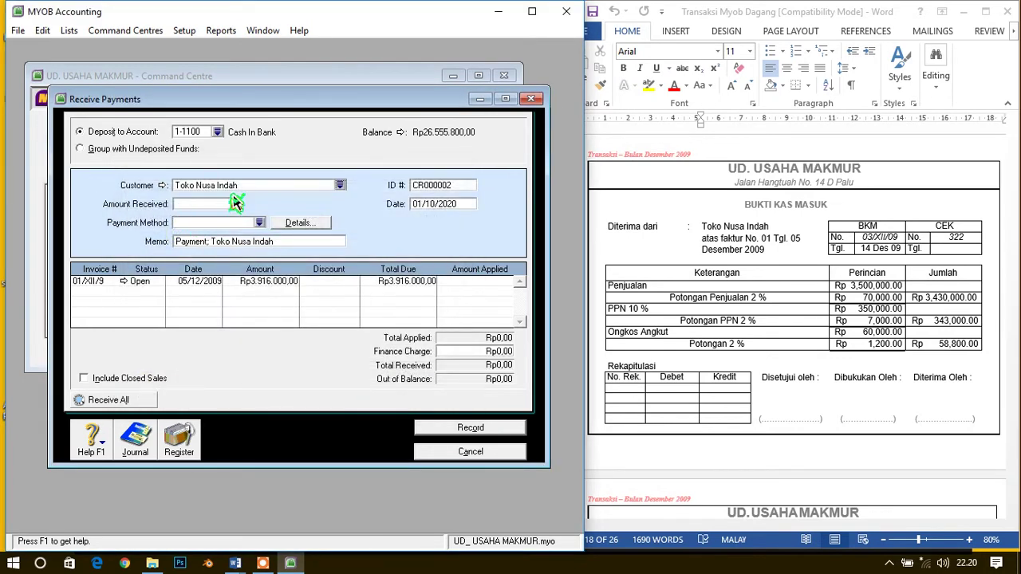
Set the payment's ID to 03/XII/9 and its date to 14/12/2009.
{"action": "left_click", "coordinate": [424, 185]}
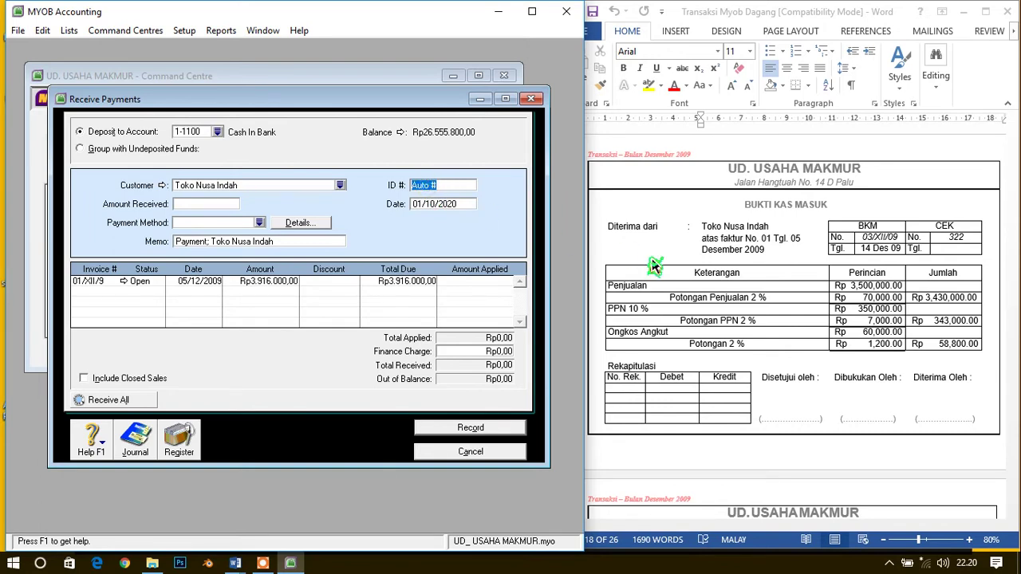
{"action": "type", "text": "03/XII/9"}
{"action": "key", "text": "Tab"}
{"action": "type", "text": "1"}
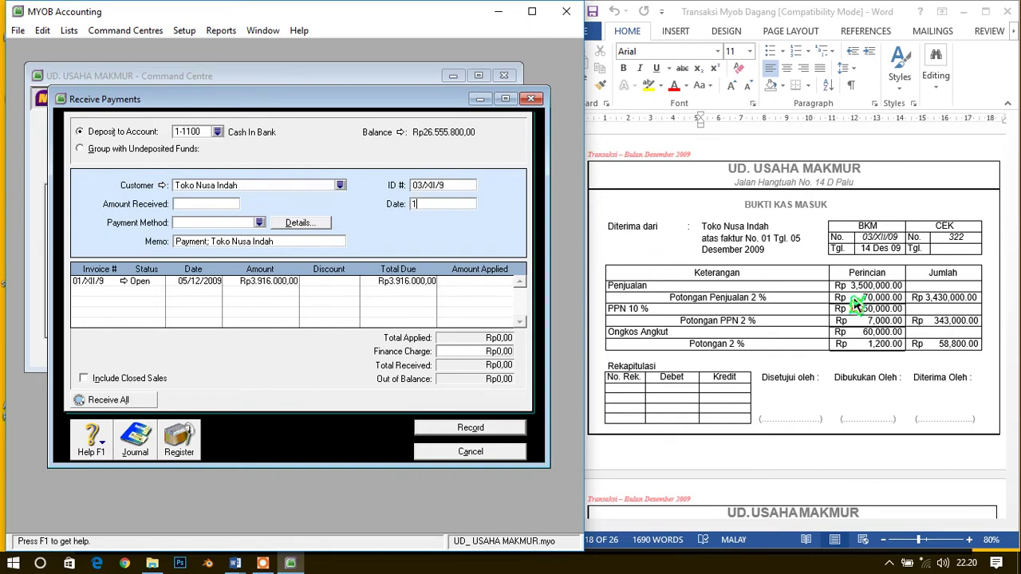
{"action": "type", "text": "4/12/2009"}
{"action": "key", "text": "Tab"}
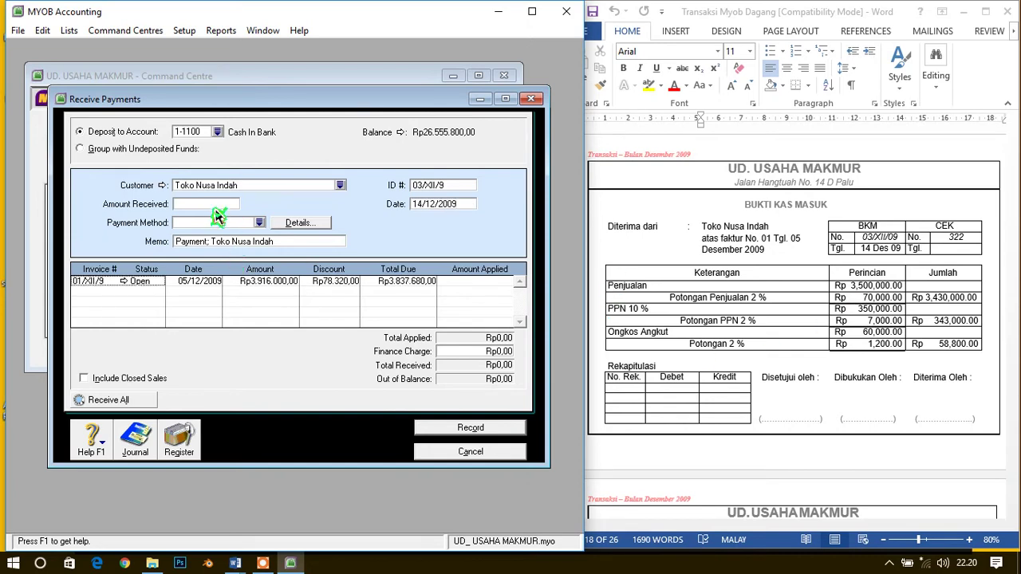
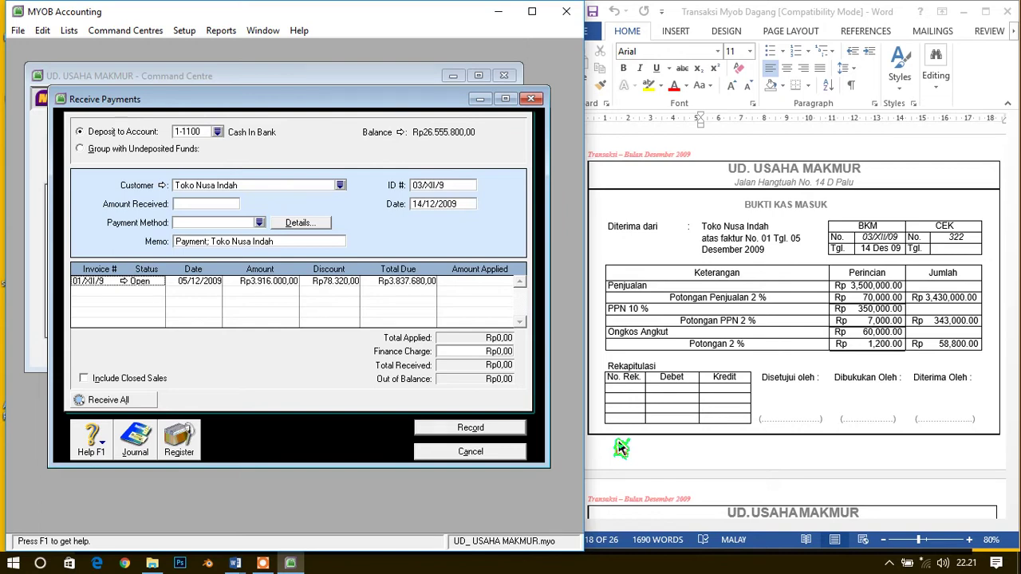
Enter Rp3.831.800,00 as the amount received from Toko Nusa Indah.
{"action": "left_click", "coordinate": [227, 207]}
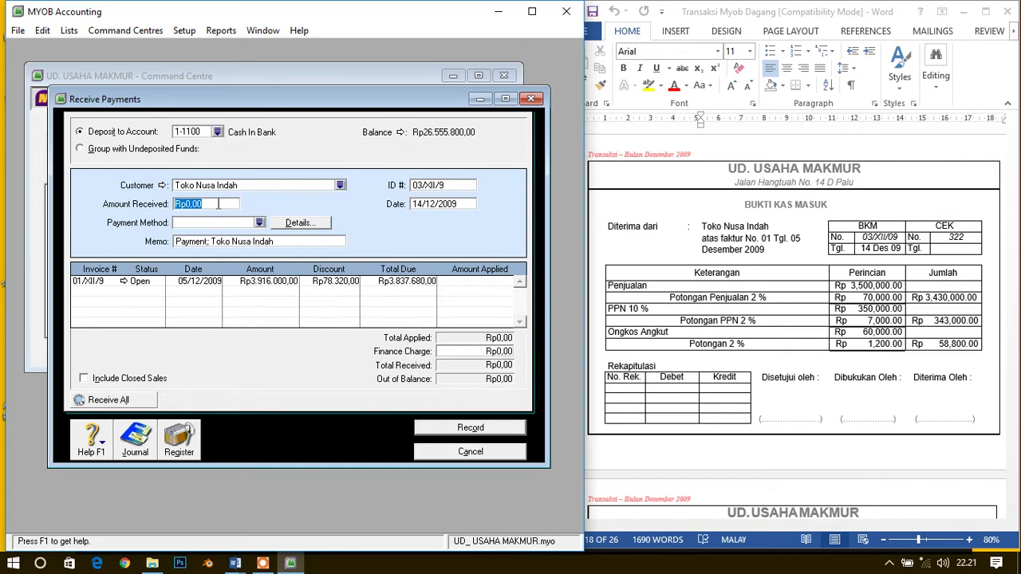
{"action": "type", "text": "3.831.800"}
{"action": "left_click", "coordinate": [226, 210]}
{"action": "key", "text": "Tab"}
{"action": "key", "text": "Tab"}
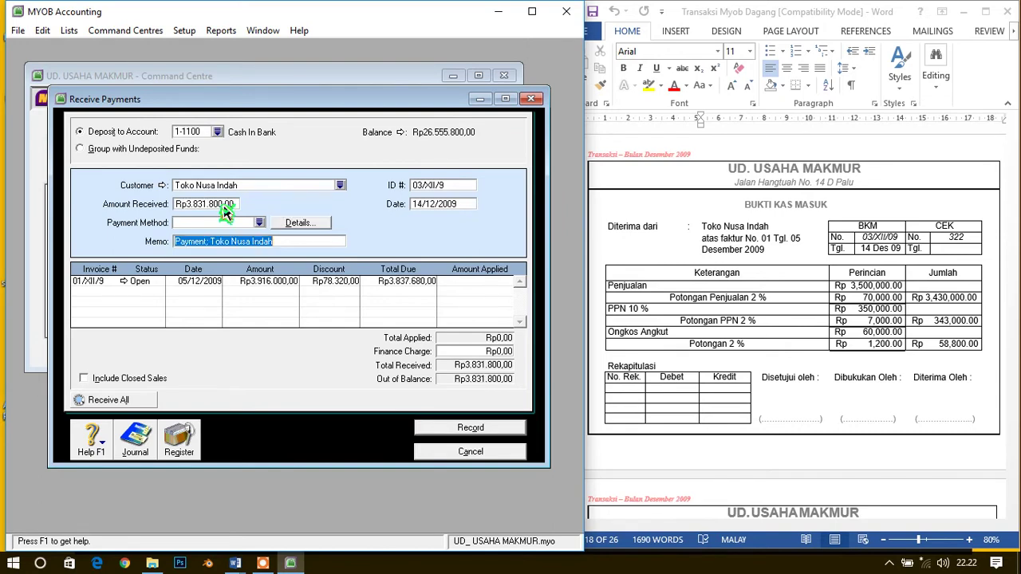
Apply Rp3.831.800,00 to invoice 01/XII/9 with a Rp84.200,00 discount and record the payment.
{"action": "key", "text": "Tab"}
{"action": "key", "text": "Tab"}
{"action": "key", "text": "Tab"}
{"action": "key", "text": "Tab"}
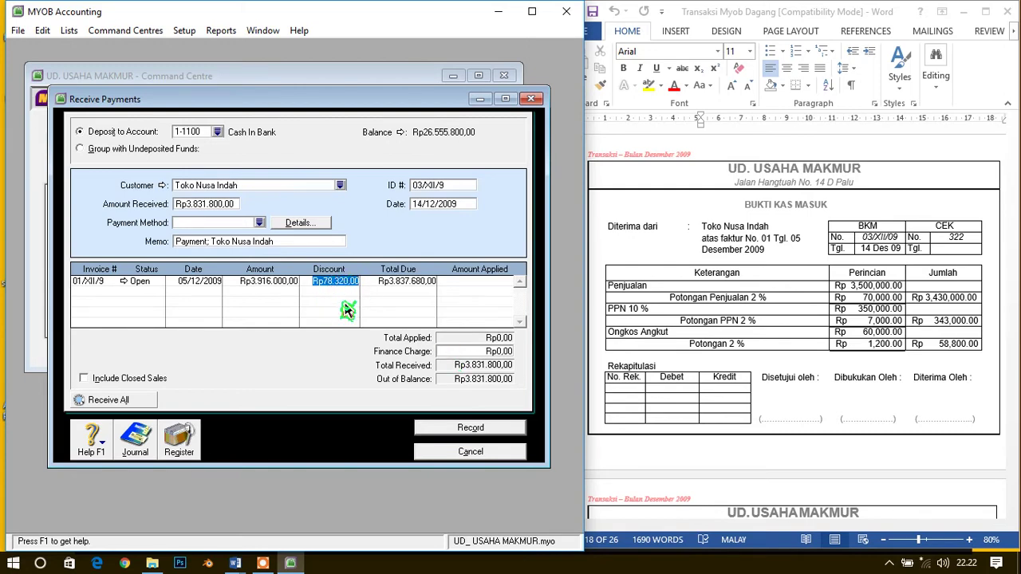
{"action": "type", "text": "8420"}
{"action": "key", "text": "Tab"}
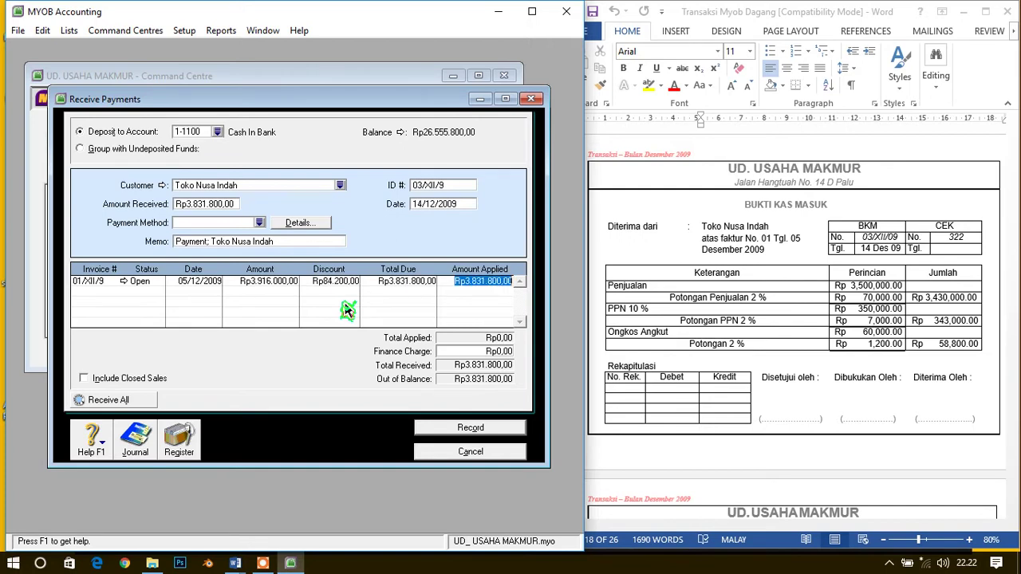
{"action": "key", "text": "Tab"}
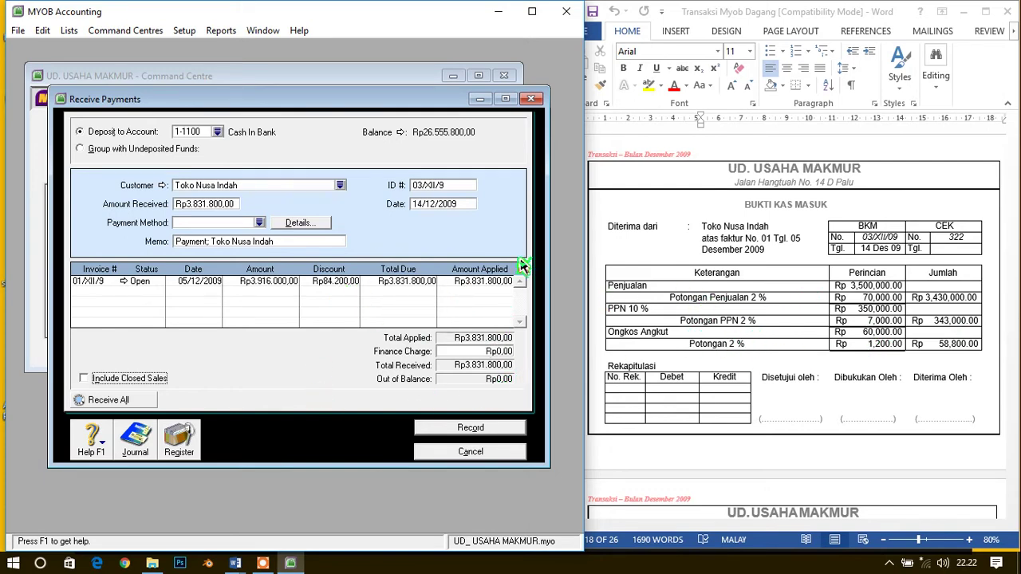
{"action": "left_click", "coordinate": [499, 430]}
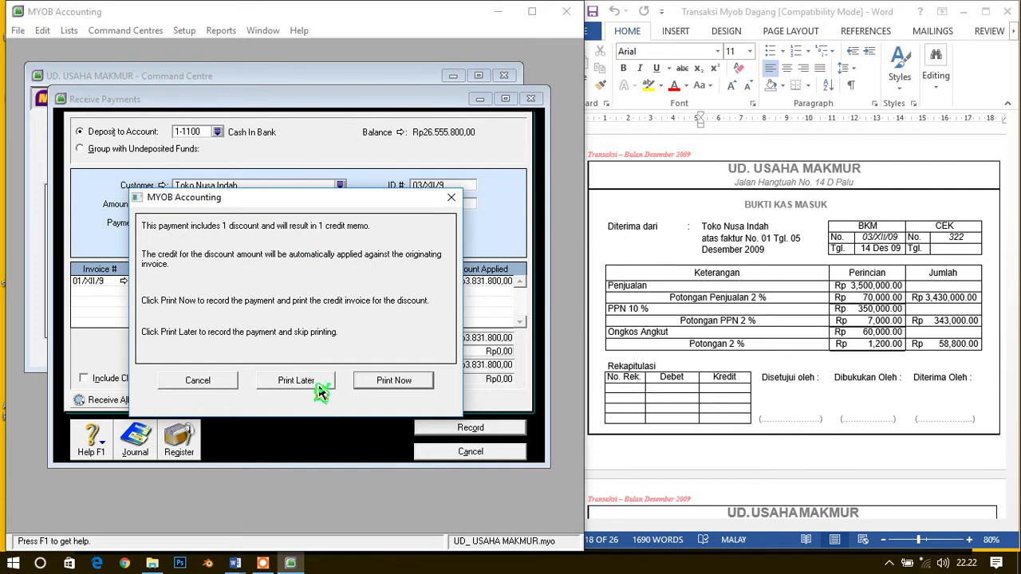
Record the Toko Nusa Indah payment, postponing the printing of its discount credit memo, and close the payments form.
{"action": "left_click", "coordinate": [280, 383]}
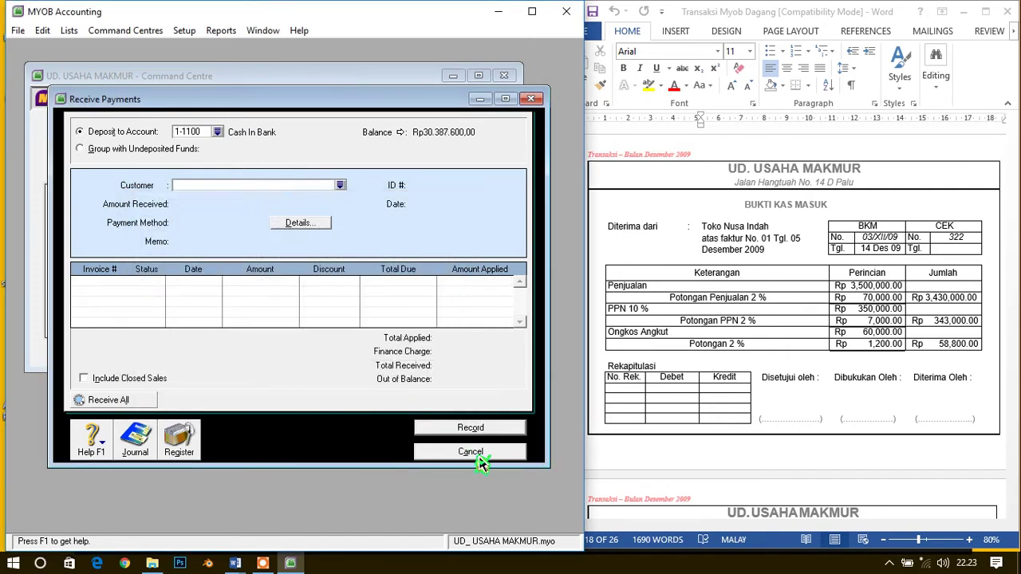
{"action": "left_click", "coordinate": [470, 453]}
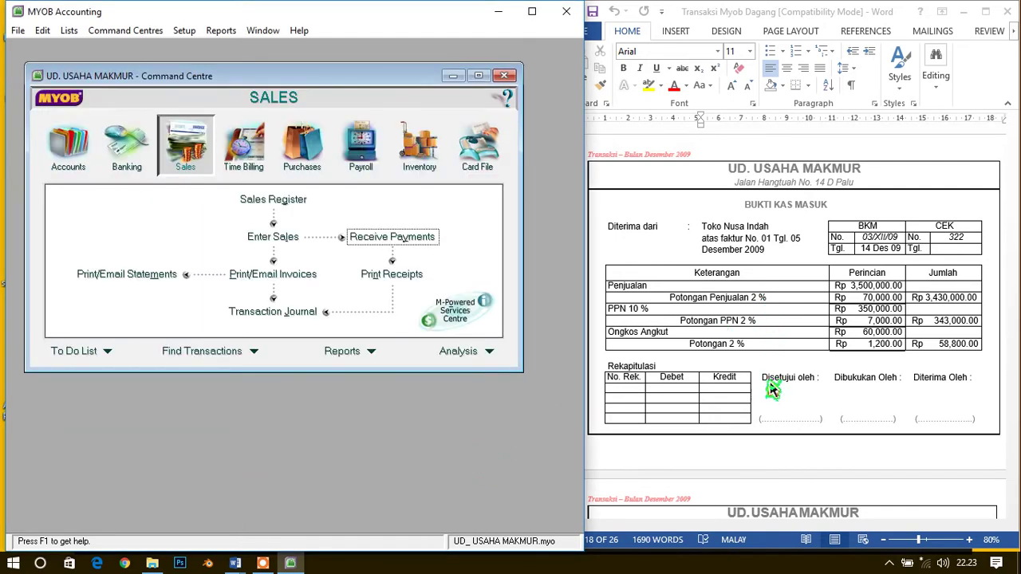
Review the latest Toko Nusa Indah entries among all transactions in the Transaction Journal, and close the journal.
{"action": "left_click", "coordinate": [285, 316]}
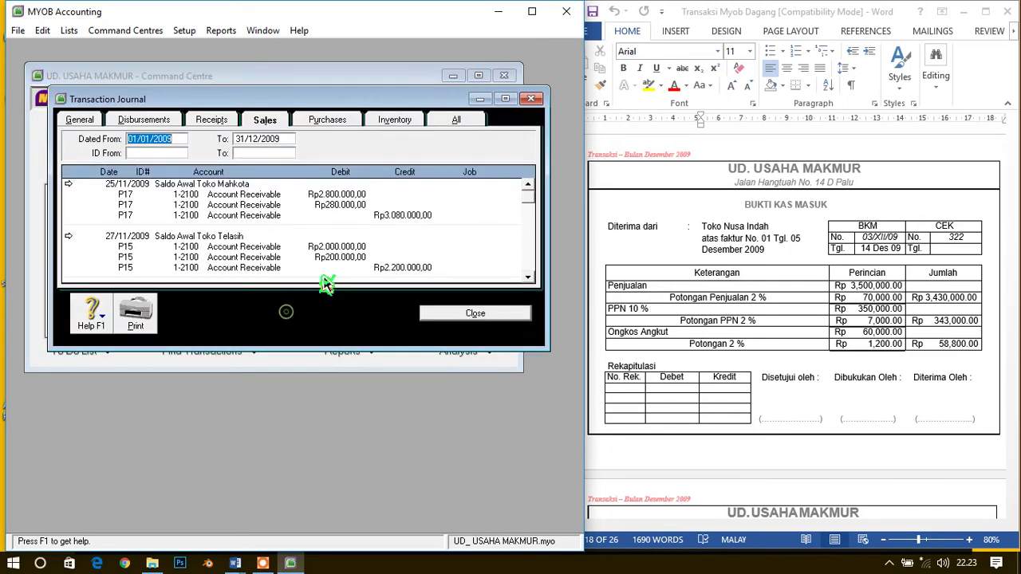
{"action": "left_click", "coordinate": [459, 120]}
{"action": "scroll", "coordinate": [427, 249], "scroll_direction": "down", "scroll_amount": 3}
{"action": "scroll", "coordinate": [427, 249], "scroll_direction": "down", "scroll_amount": 10}
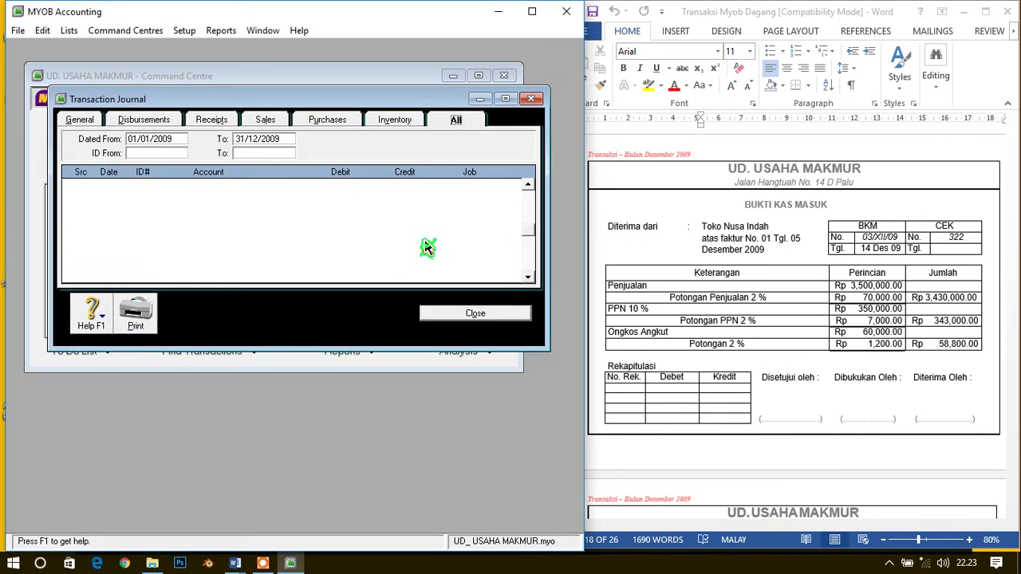
{"action": "scroll", "coordinate": [427, 248], "scroll_direction": "down", "scroll_amount": 5}
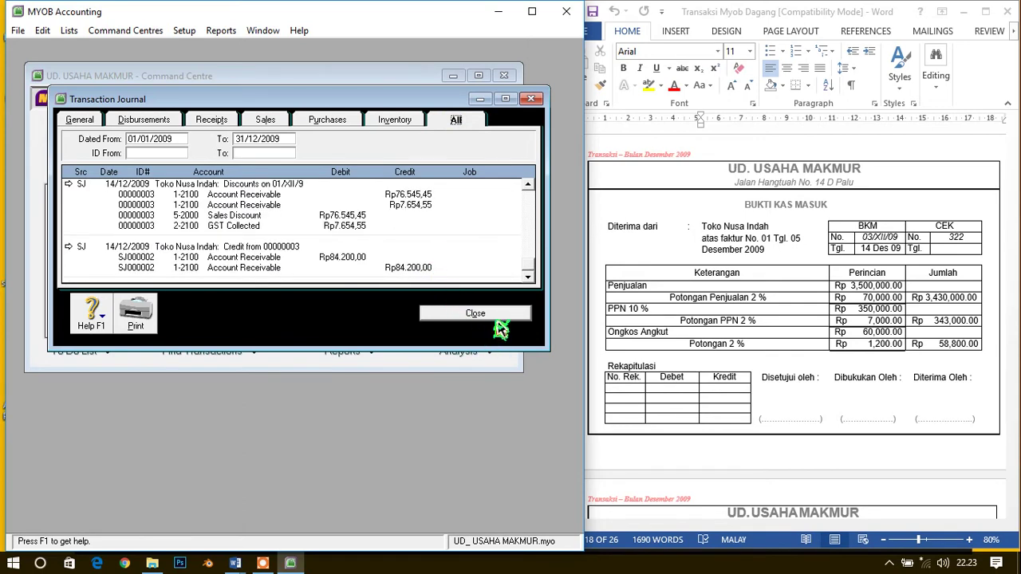
{"action": "left_click", "coordinate": [492, 317]}
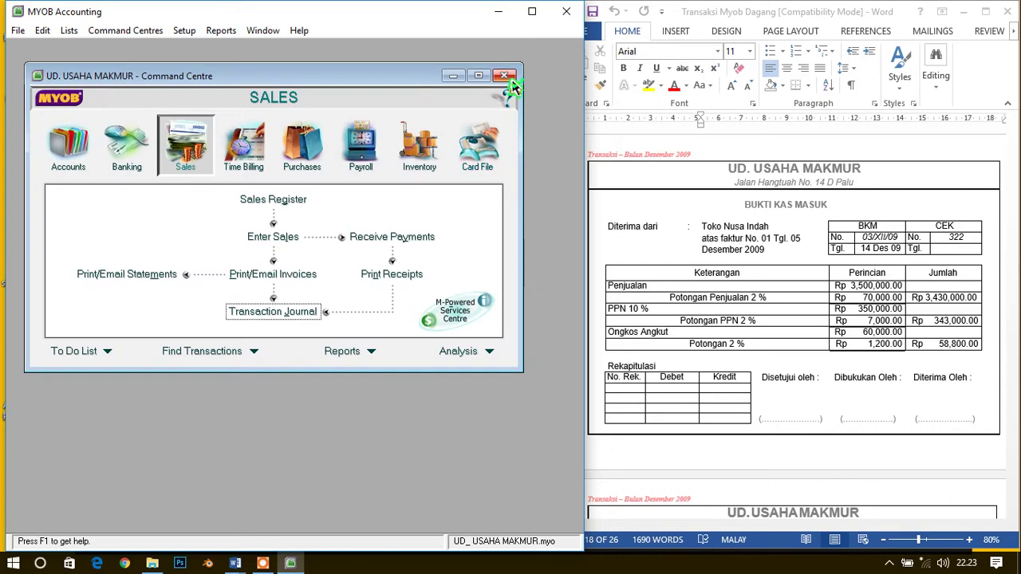
Bring up cash receipt voucher 04/XII/09 in the Word document and start a new sales invoice for the customer PENJUALAN TUNAI.
{"action": "scroll", "coordinate": [840, 366], "scroll_direction": "down", "scroll_amount": 1}
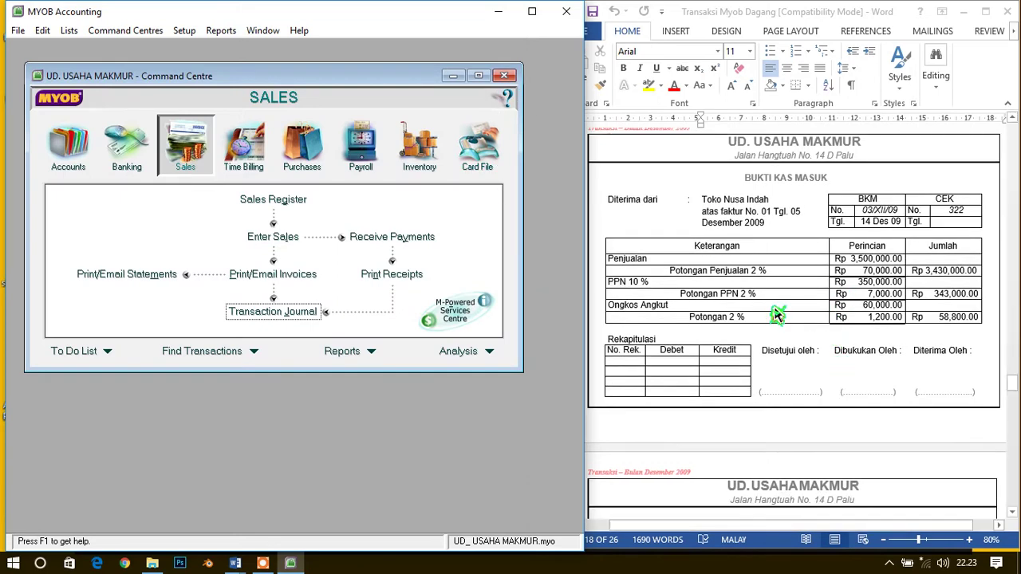
{"action": "scroll", "coordinate": [778, 317], "scroll_direction": "down", "scroll_amount": 10}
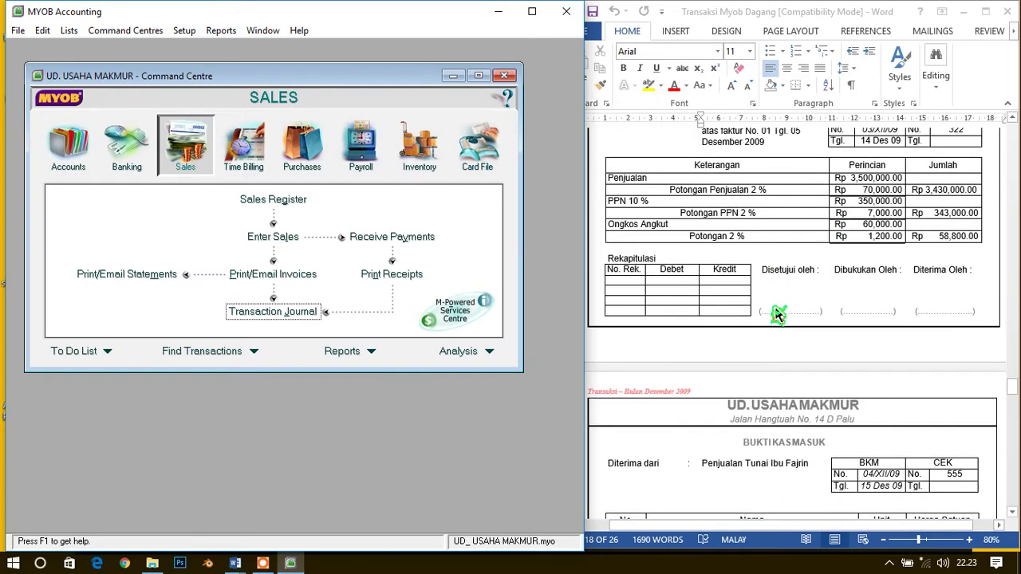
{"action": "left_click", "coordinate": [778, 303]}
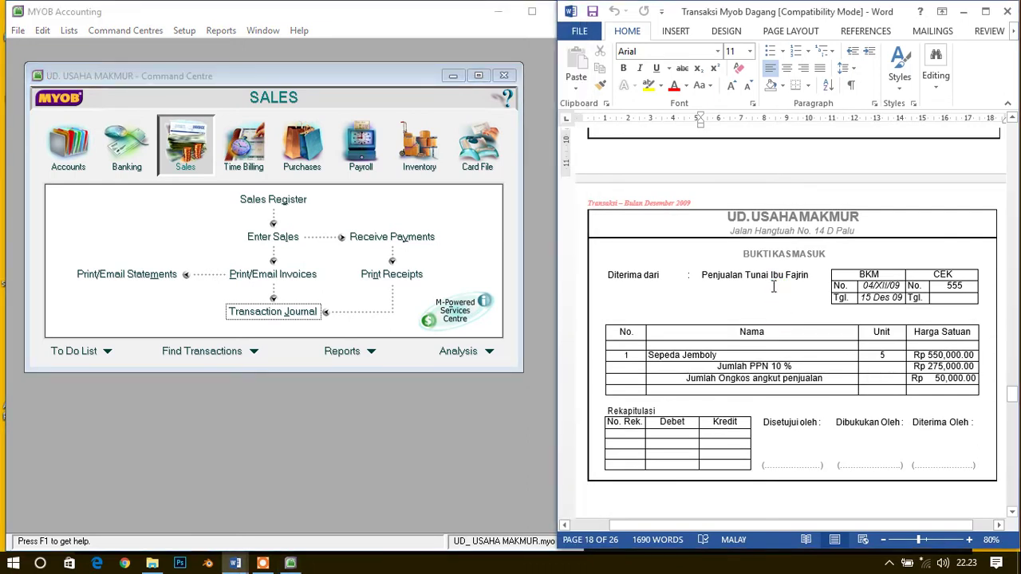
{"action": "left_click", "coordinate": [773, 287]}
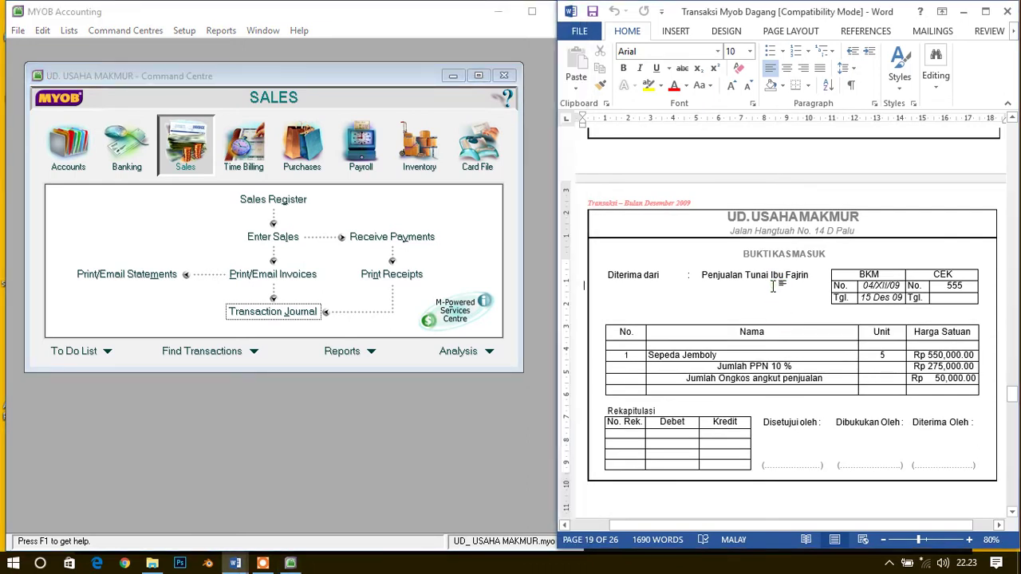
{"action": "scroll", "coordinate": [650, 229], "scroll_direction": "down", "scroll_amount": 1}
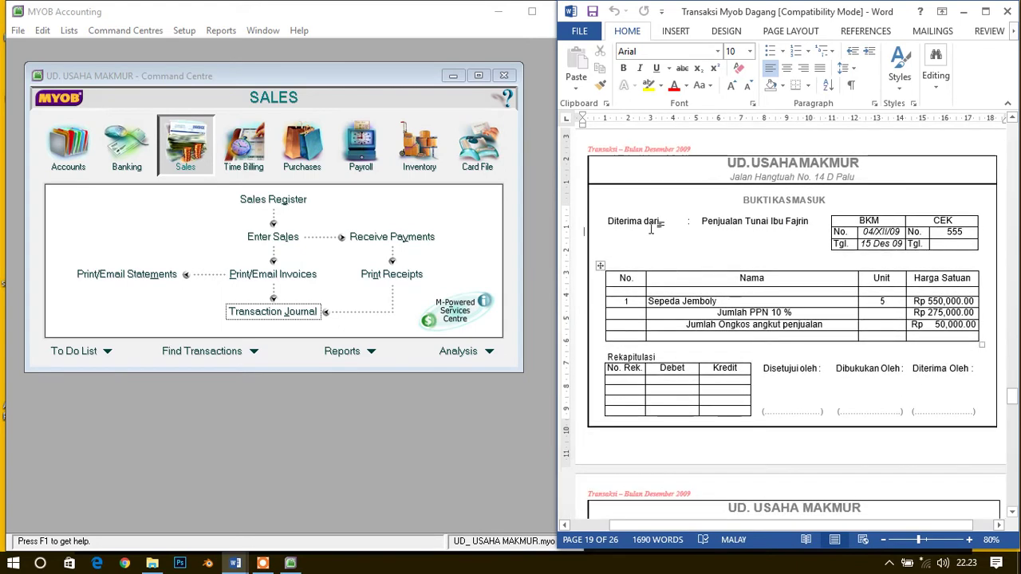
{"action": "left_click", "coordinate": [179, 156]}
{"action": "left_click", "coordinate": [271, 236]}
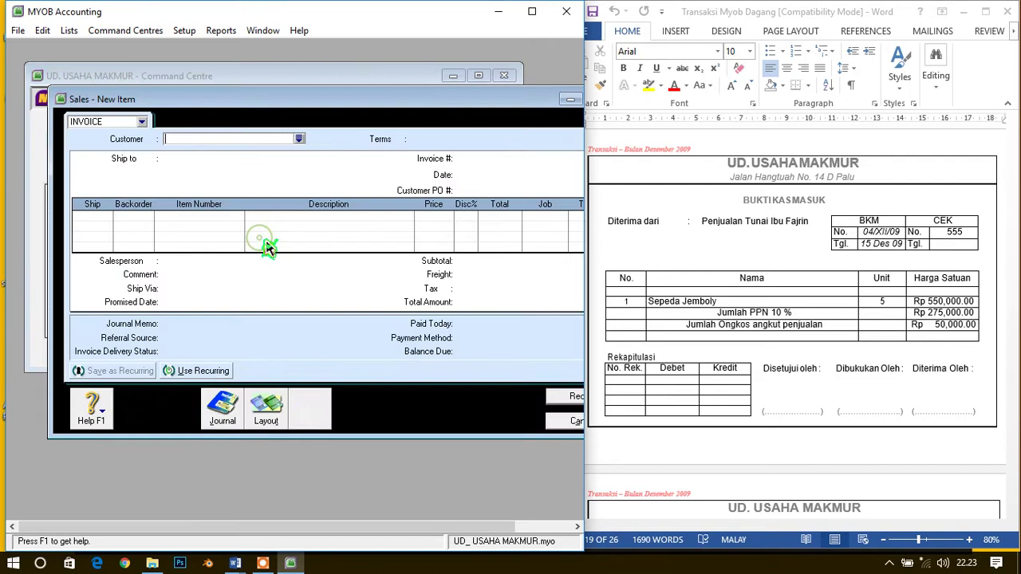
{"action": "left_click", "coordinate": [299, 138]}
{"action": "double_click", "coordinate": [156, 201]}
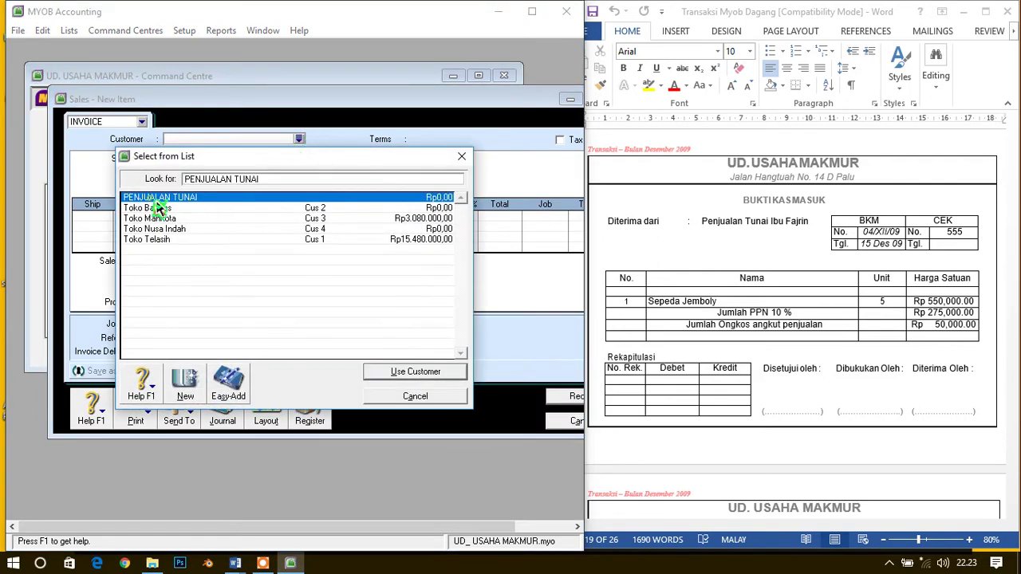
Set the invoice's credit terms so that payment is due C.O.D.
{"action": "left_click", "coordinate": [399, 139]}
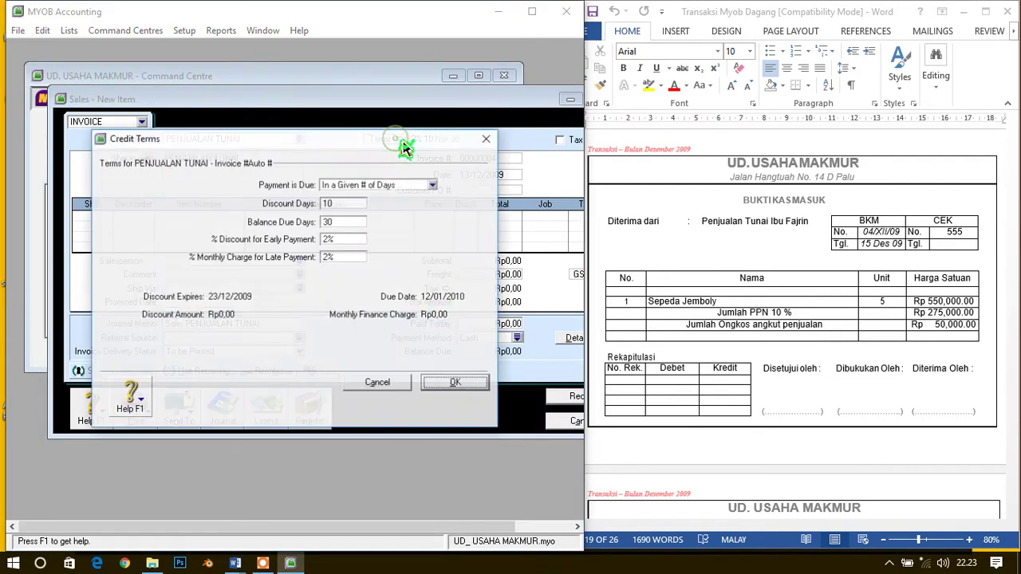
{"action": "left_click", "coordinate": [433, 184]}
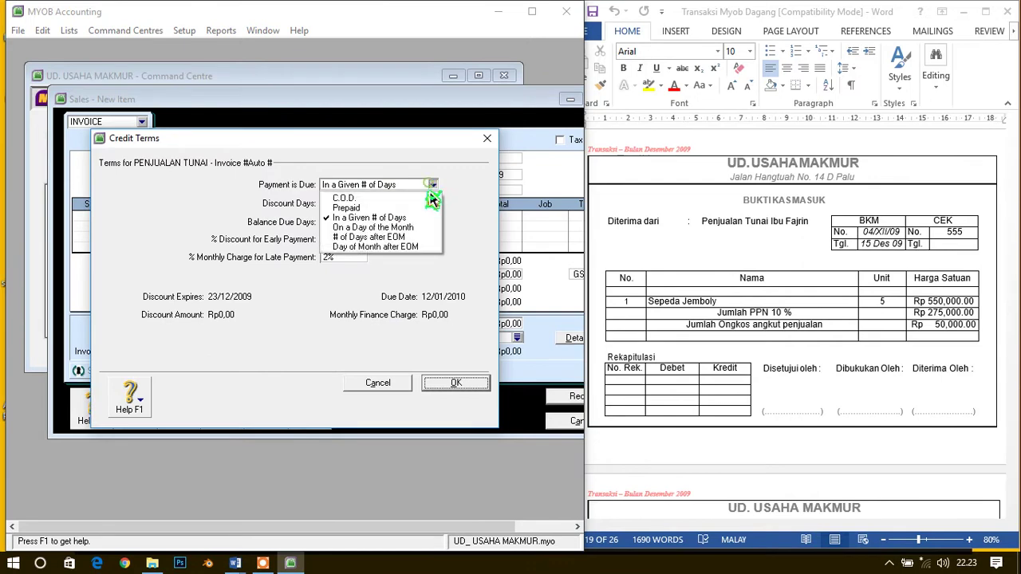
{"action": "left_click", "coordinate": [379, 196]}
{"action": "left_click", "coordinate": [458, 385]}
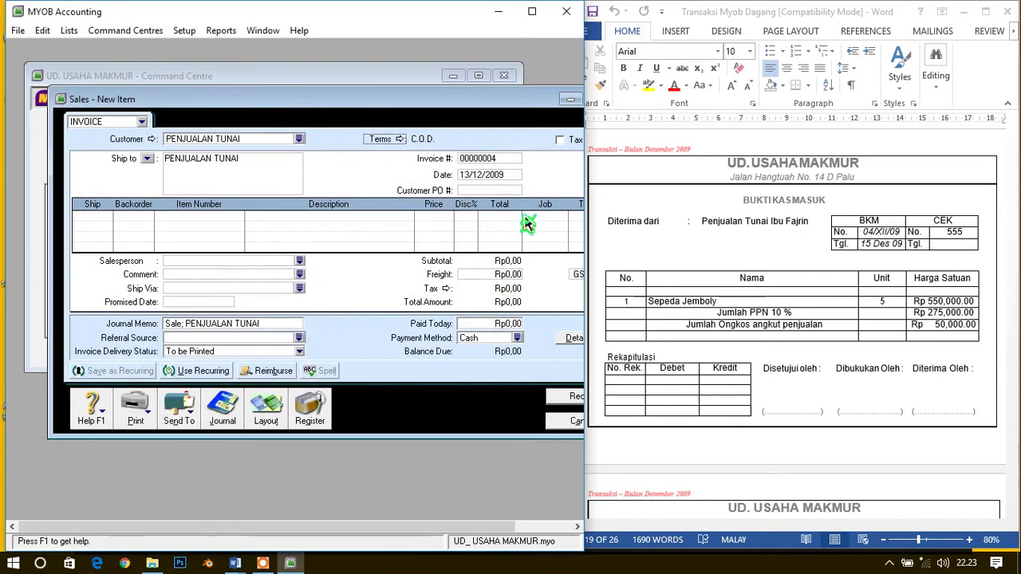
Set the invoice number to BKM04 and its date to 15/12/2009.
{"action": "left_click", "coordinate": [503, 159]}
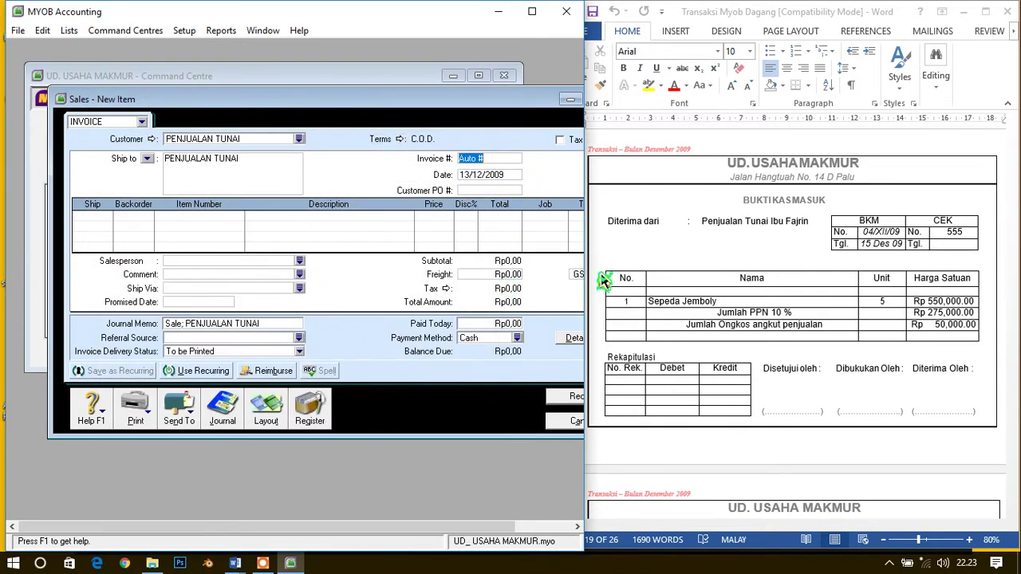
{"action": "type", "text": "0404"}
{"action": "key", "text": "Tab"}
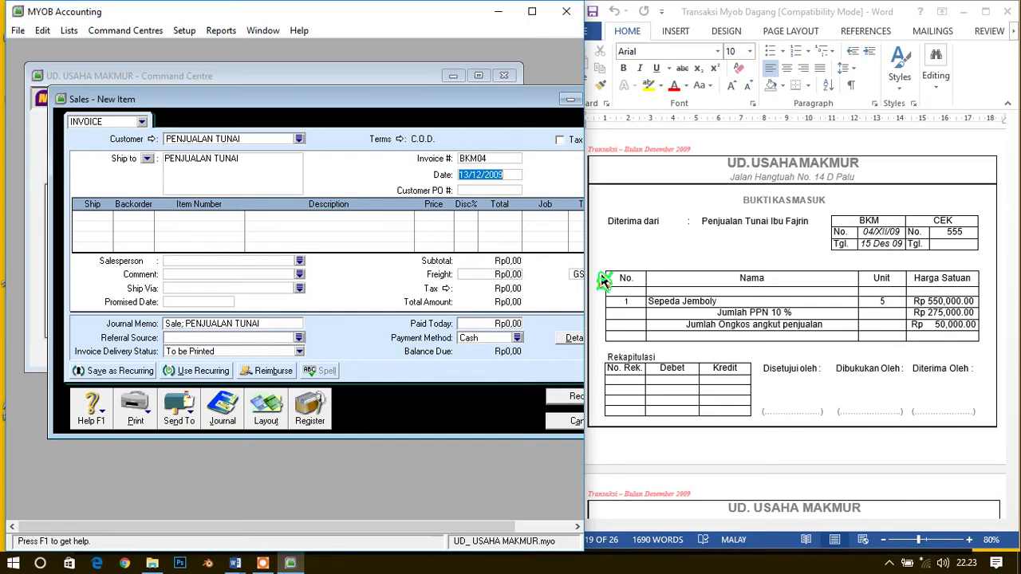
{"action": "type", "text": "15/12/"}
{"action": "type", "text": "2009"}
{"action": "key", "text": "Tab"}
Add an invoice line for 5 units of item K712 Sepeda Jemboly at a price of Rp550.000.
{"action": "type", "text": "5"}
{"action": "key", "text": "Tab"}
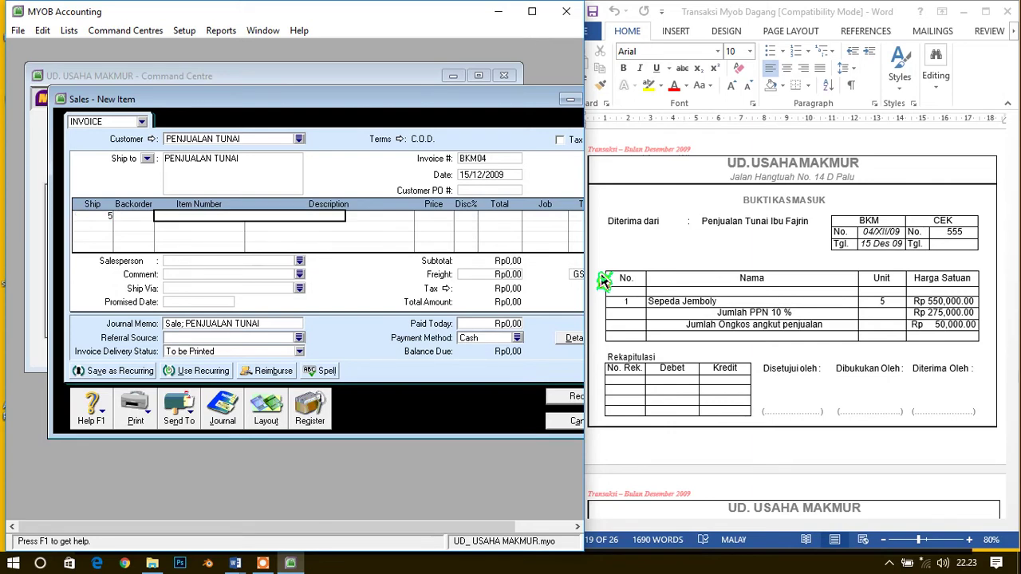
{"action": "key", "text": "Tab"}
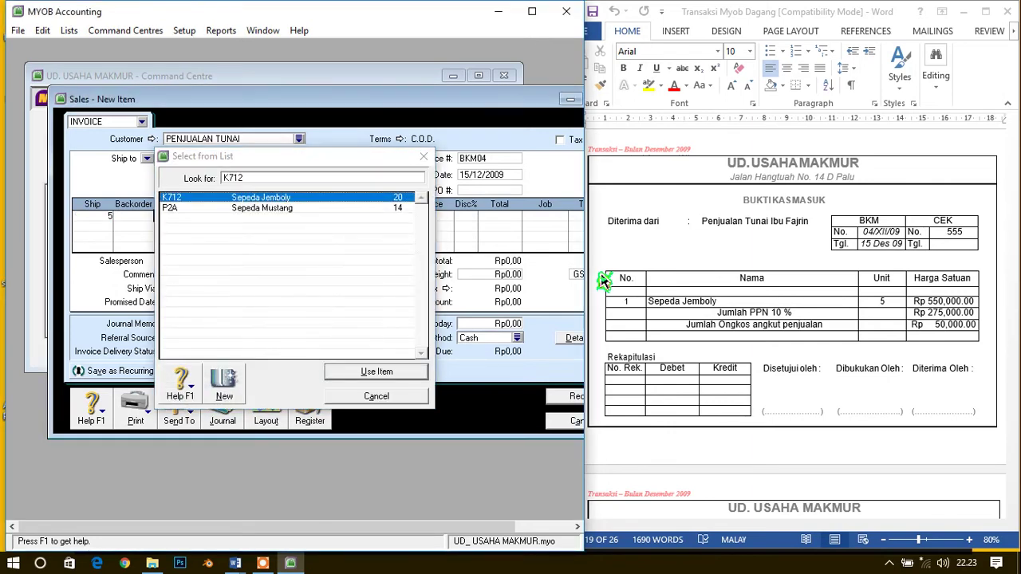
{"action": "key", "text": "Return"}
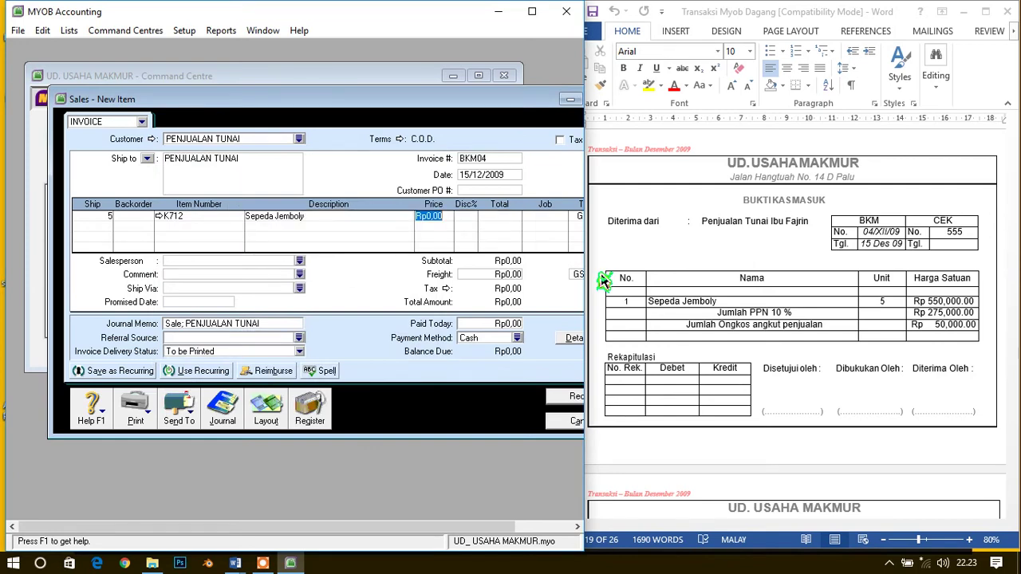
{"action": "type", "text": "55"}
{"action": "key", "text": "Tab"}
{"action": "key", "text": "Tab"}
{"action": "key", "text": "Tab"}
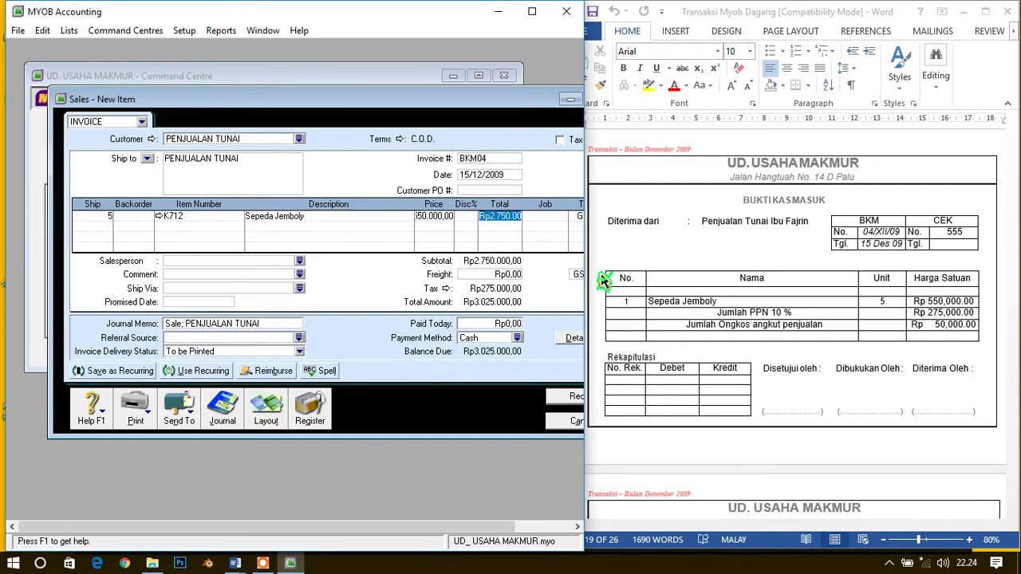
{"action": "key", "text": "Tab"}
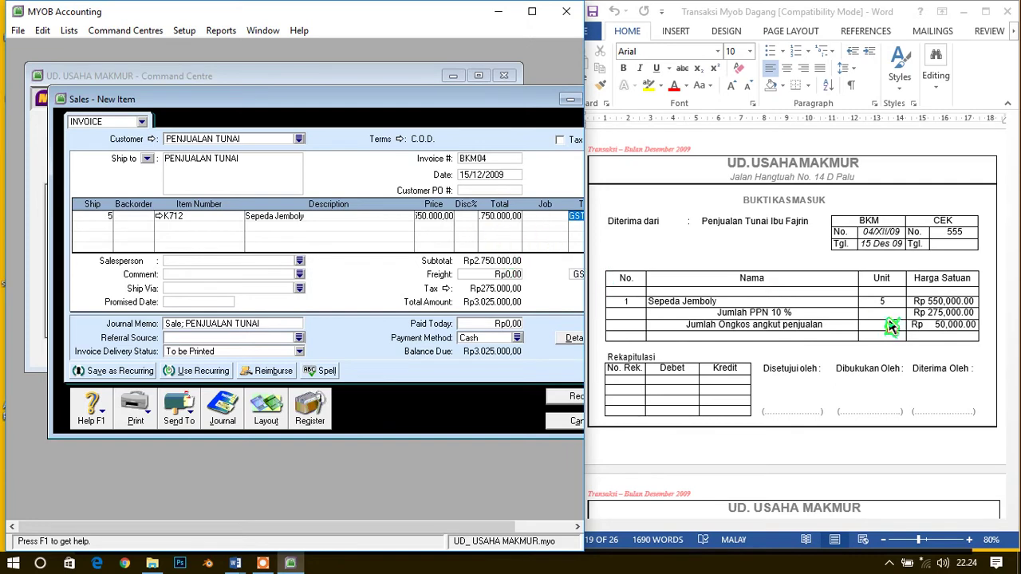
Set the invoice's freight to Rp50.000 with the tax code N-T.
{"action": "left_click", "coordinate": [771, 19]}
{"action": "left_click_drag", "start_coordinate": [774, 22], "coordinate": [794, 23]}
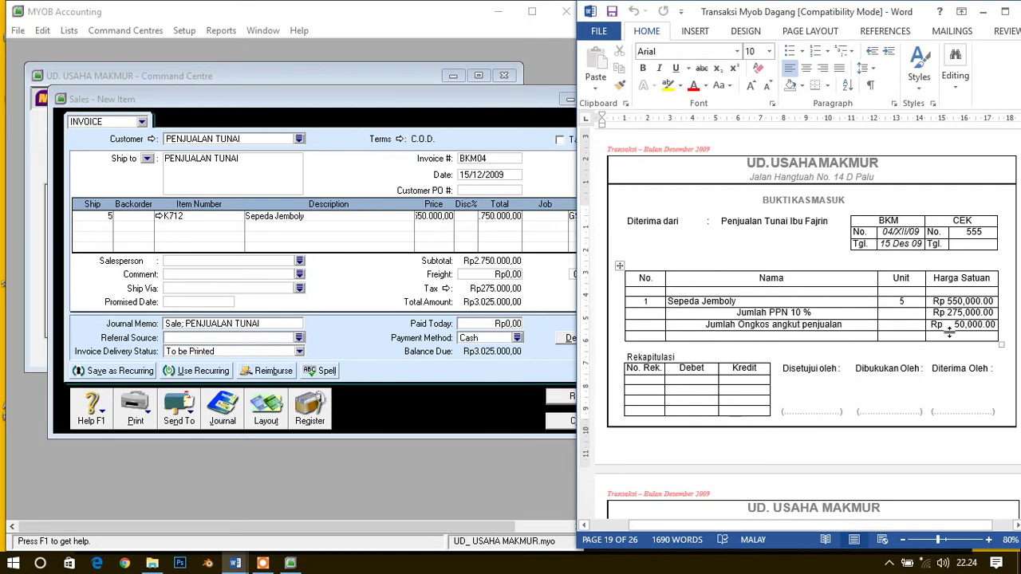
{"action": "left_click", "coordinate": [483, 276]}
{"action": "type", "text": "50.0"}
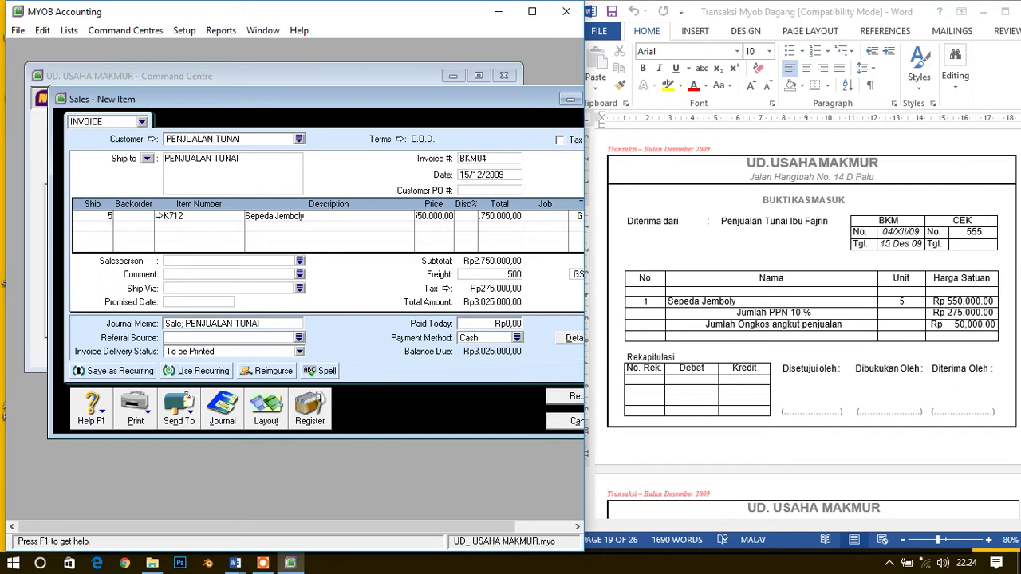
{"action": "type", "text": "00"}
{"action": "key", "text": "Tab"}
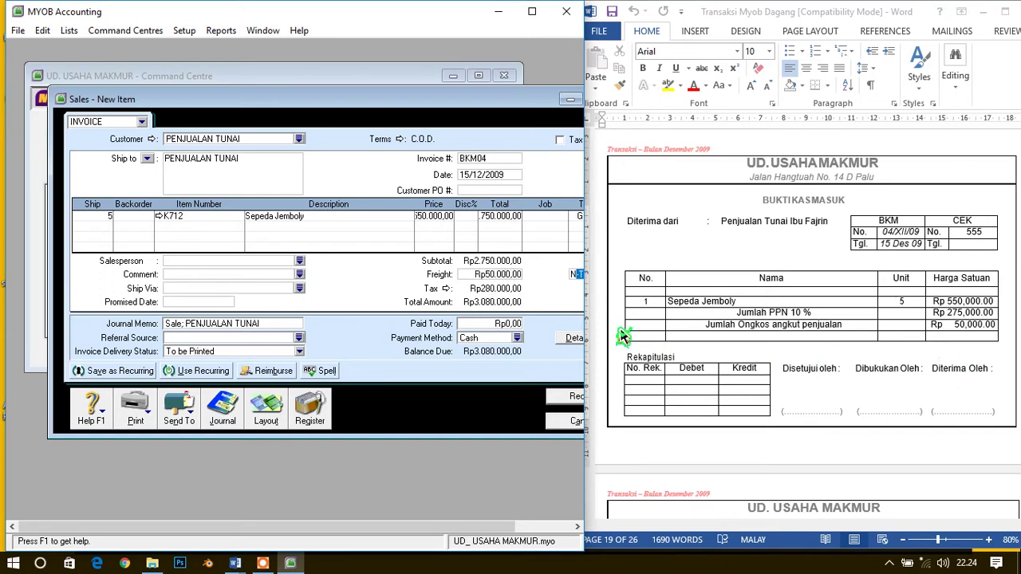
{"action": "left_click_drag", "start_coordinate": [342, 105], "coordinate": [310, 100]}
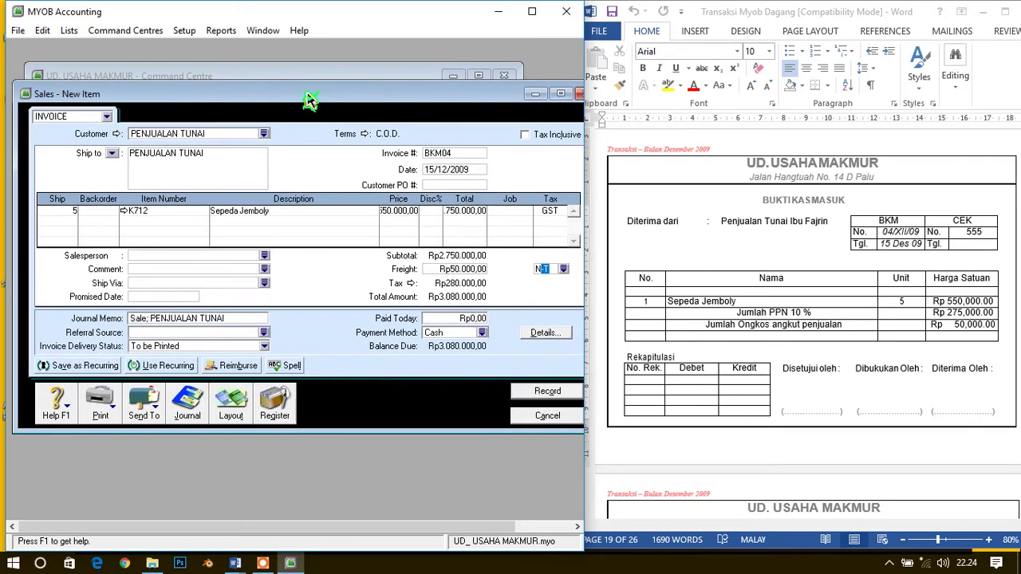
{"action": "key", "text": "Tab"}
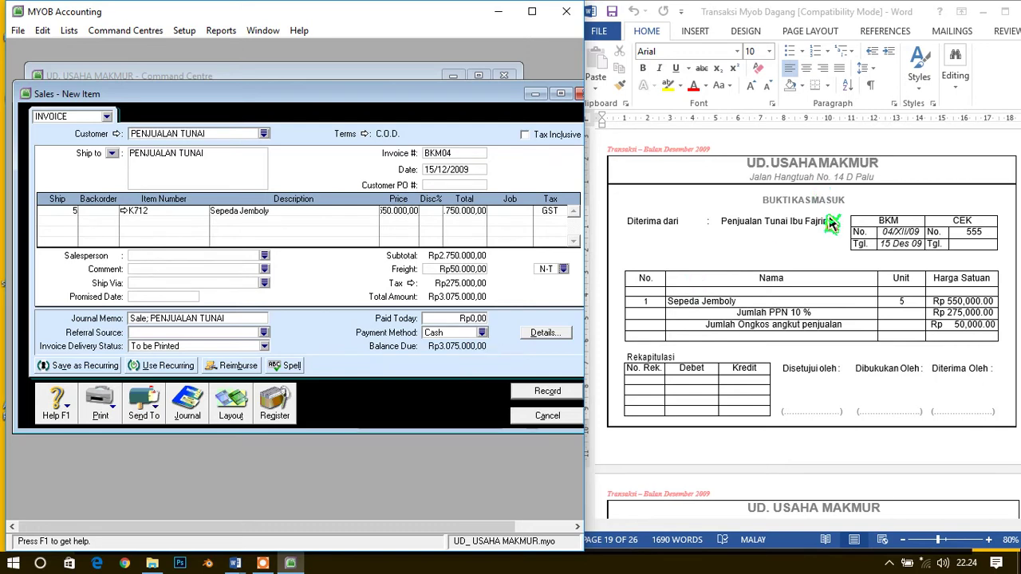
Enter Rp3.075.000 as the amount paid today on the invoice.
{"action": "left_click", "coordinate": [448, 319]}
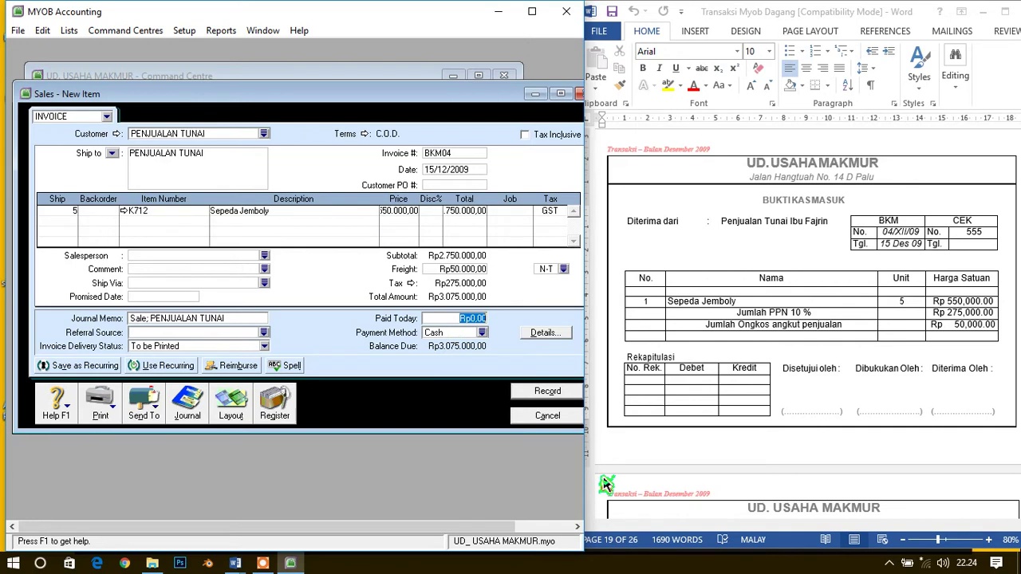
{"action": "type", "text": "3.075.000"}
{"action": "key", "text": "Tab"}
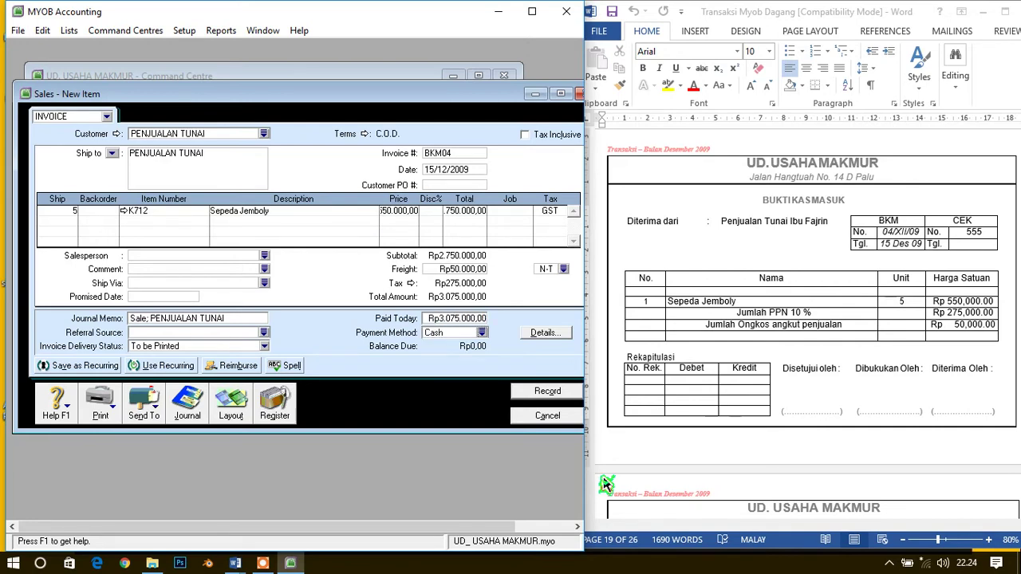
Record the cash sale invoice, skipping the spelling check, and close the sales form.
{"action": "left_click_drag", "start_coordinate": [371, 105], "coordinate": [362, 92]}
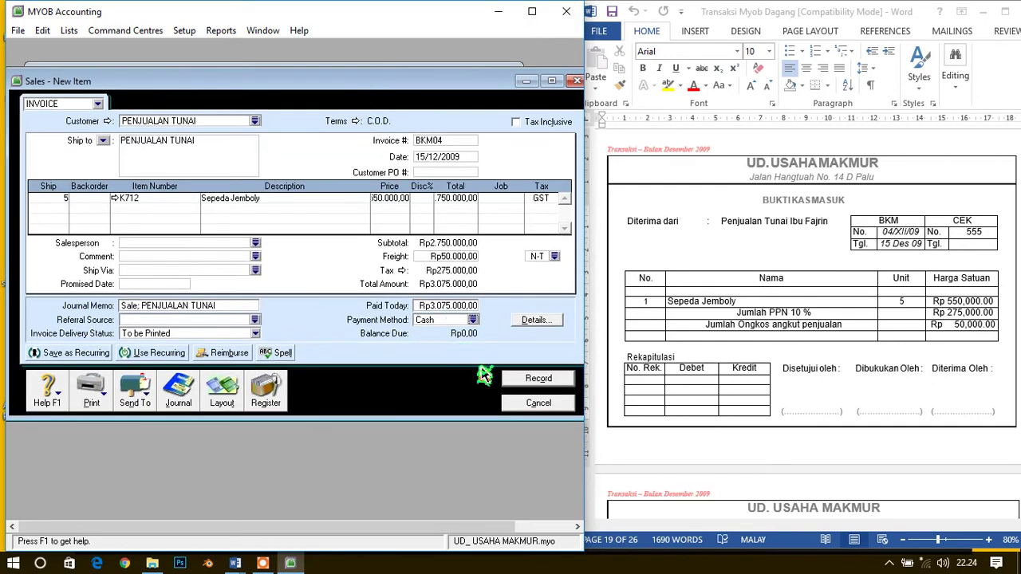
{"action": "left_click", "coordinate": [531, 381]}
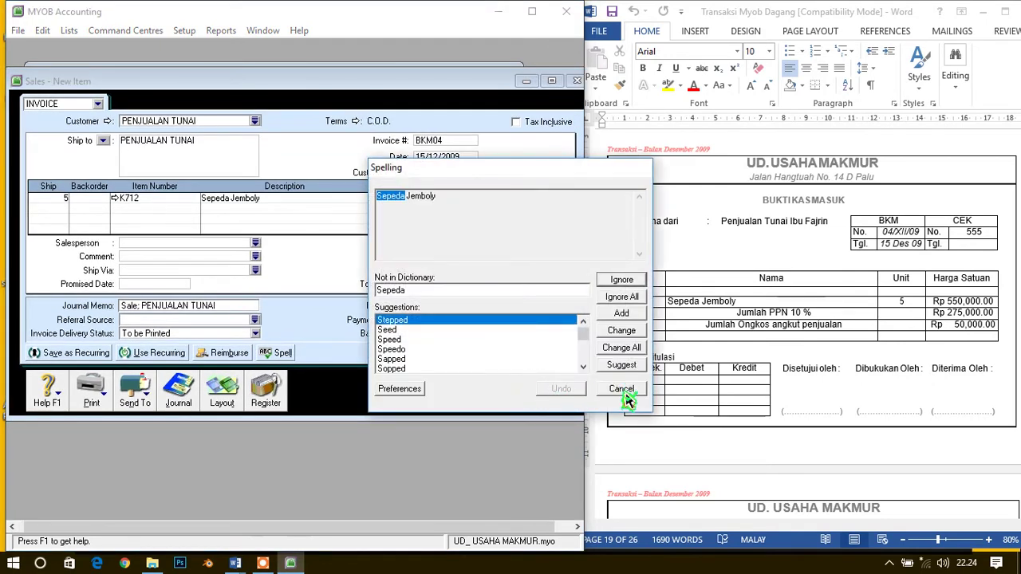
{"action": "left_click", "coordinate": [622, 389]}
{"action": "left_click", "coordinate": [543, 405]}
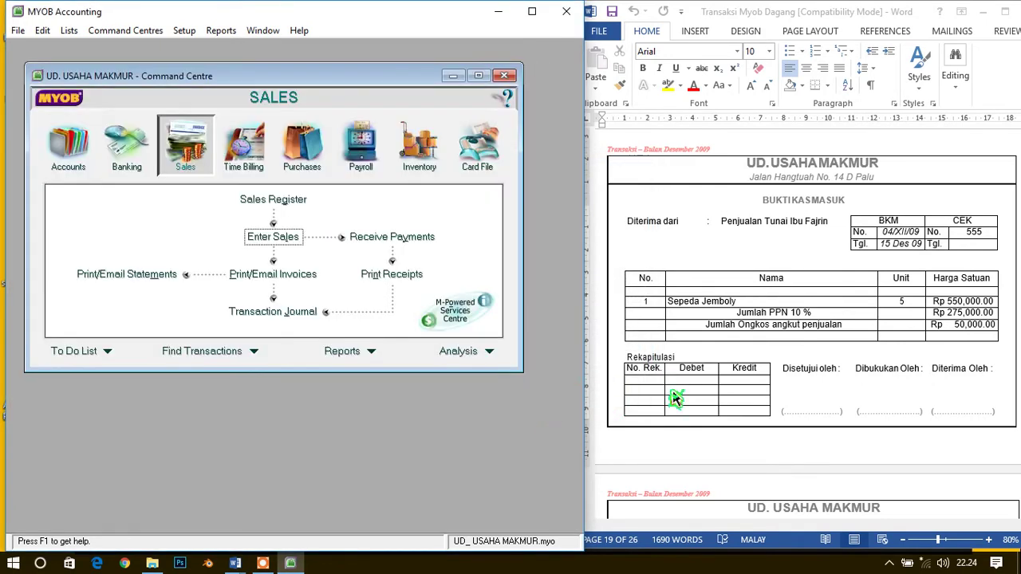
Start a customer payment from Toko Telasih, following the next cash receipt voucher in the Word document.
{"action": "scroll", "coordinate": [674, 399], "scroll_direction": "down", "scroll_amount": 8}
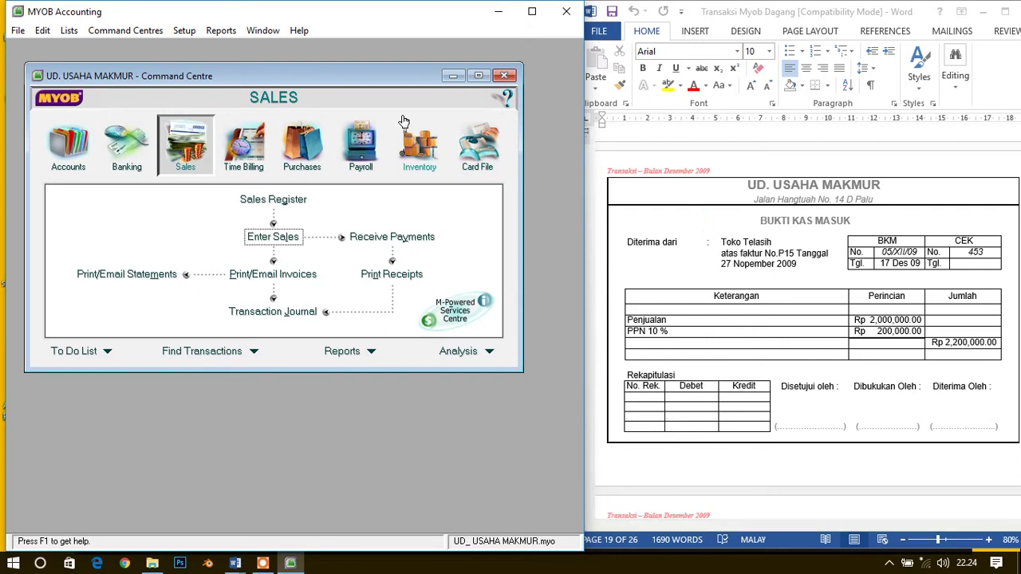
{"action": "left_click", "coordinate": [385, 240]}
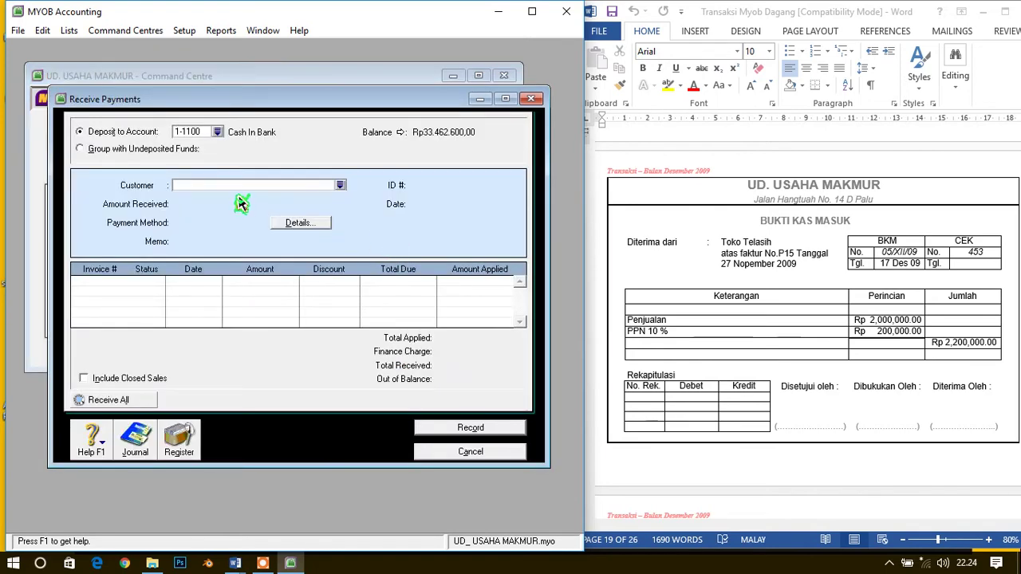
{"action": "left_click", "coordinate": [342, 187]}
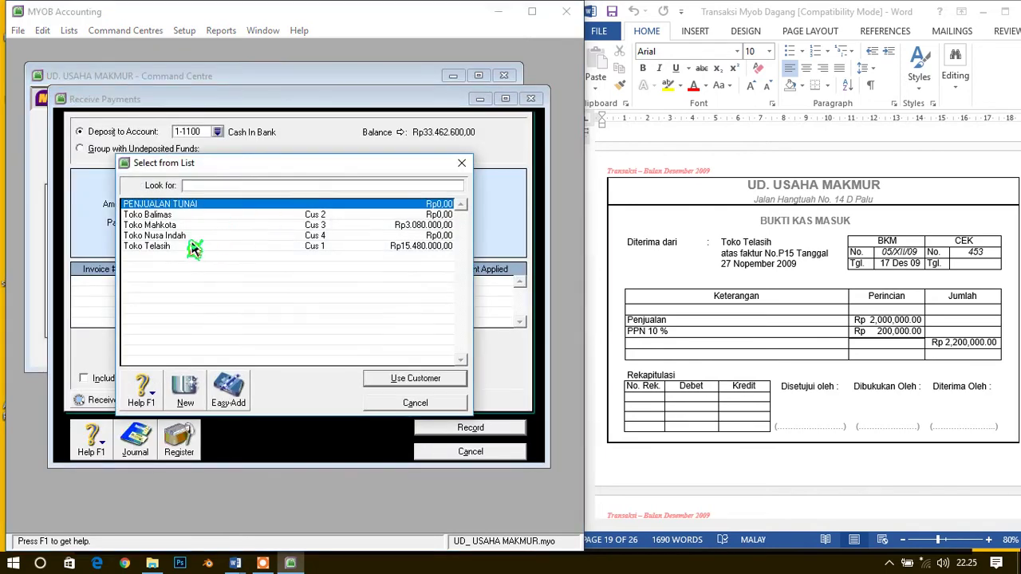
{"action": "left_click", "coordinate": [181, 248]}
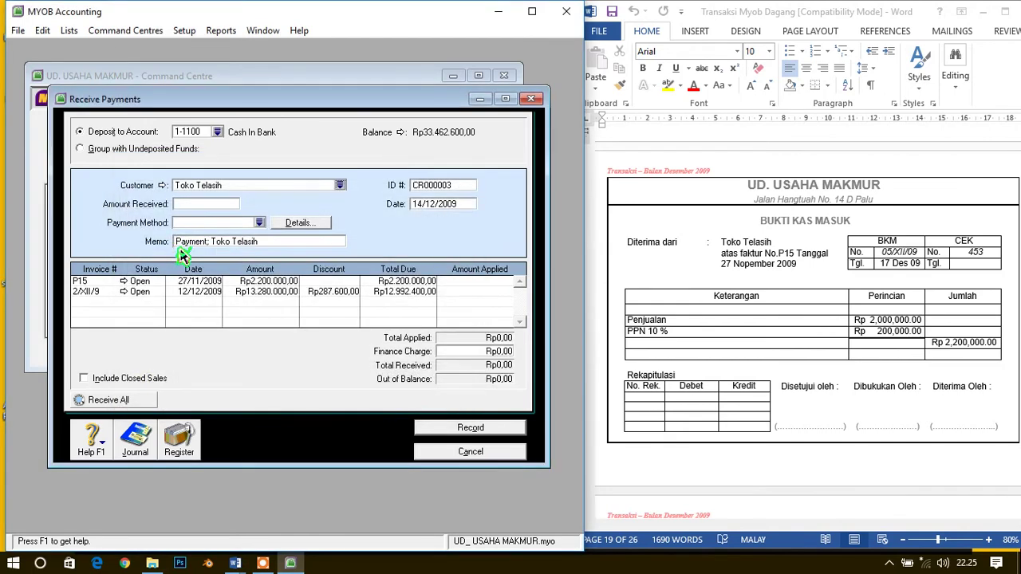
Set the customer payment's ID to BKM05 and its date to 17/12/2009.
{"action": "left_click", "coordinate": [437, 184]}
{"action": "type", "text": "BKM05"}
{"action": "key", "text": "Tab"}
{"action": "type", "text": "1"}
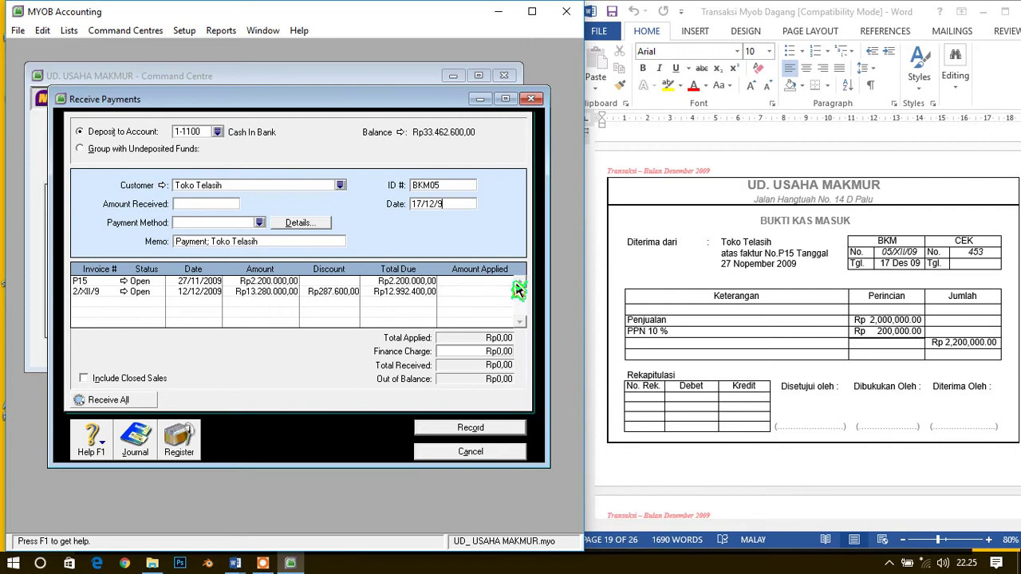
{"action": "key", "text": "Tab"}
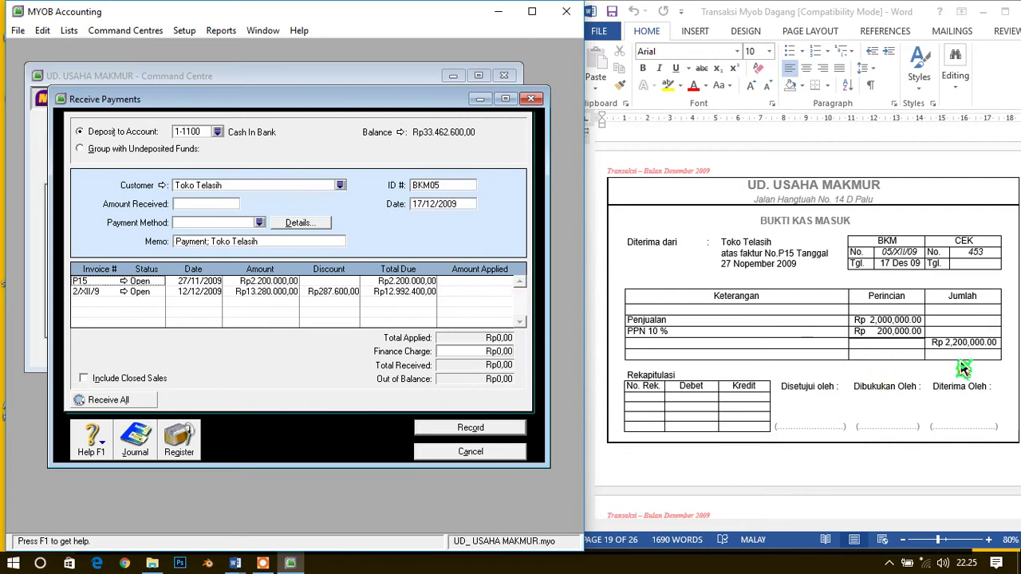
Enter Rp2.200.000 as the amount received from Toko Telasih.
{"action": "left_click", "coordinate": [193, 203]}
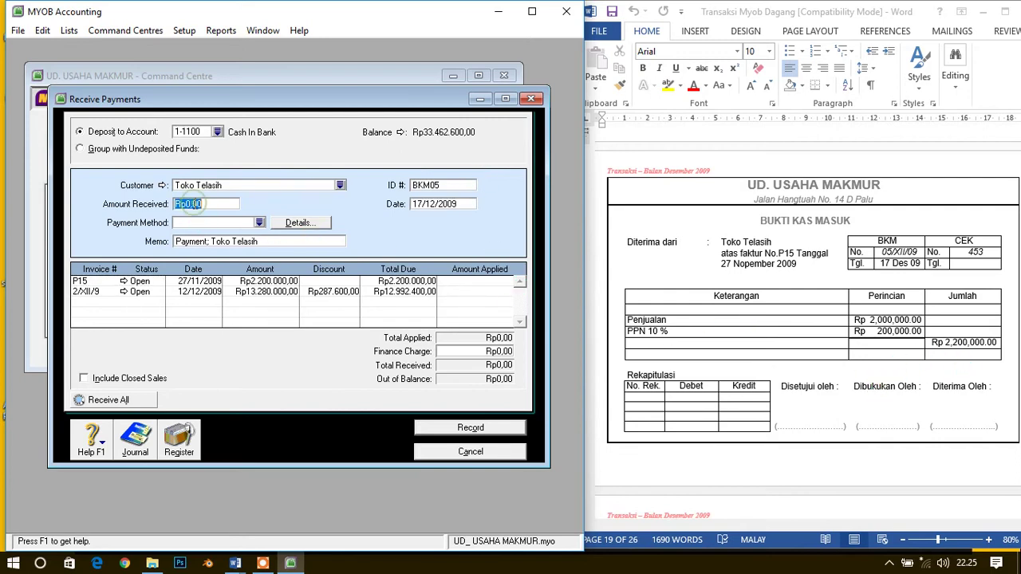
{"action": "type", "text": "2200000"}
{"action": "key", "text": "Tab"}
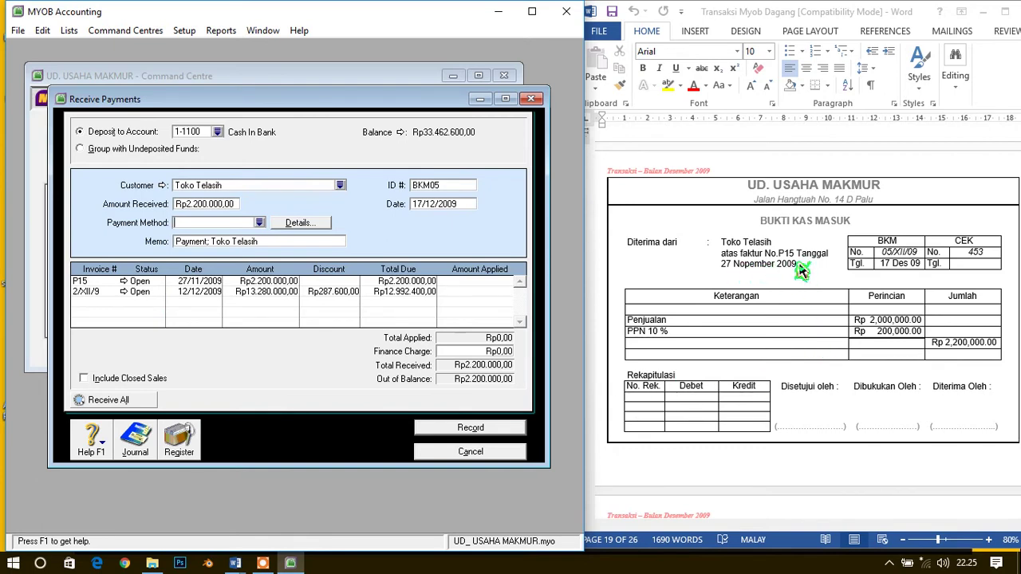
Apply the full received amount to invoice P15 and record the payment, closing the payment form.
{"action": "left_click", "coordinate": [472, 284]}
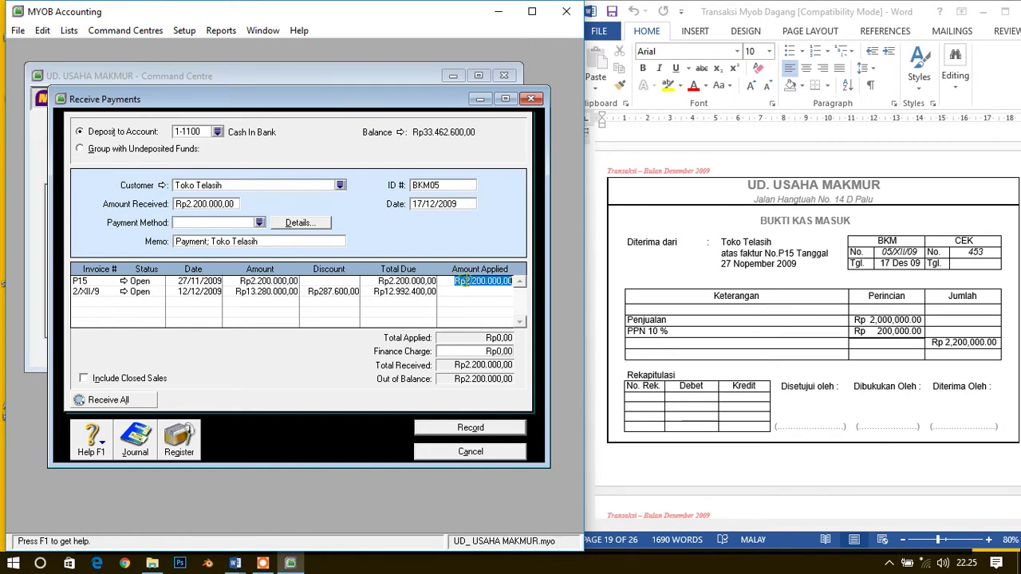
{"action": "key", "text": "Tab"}
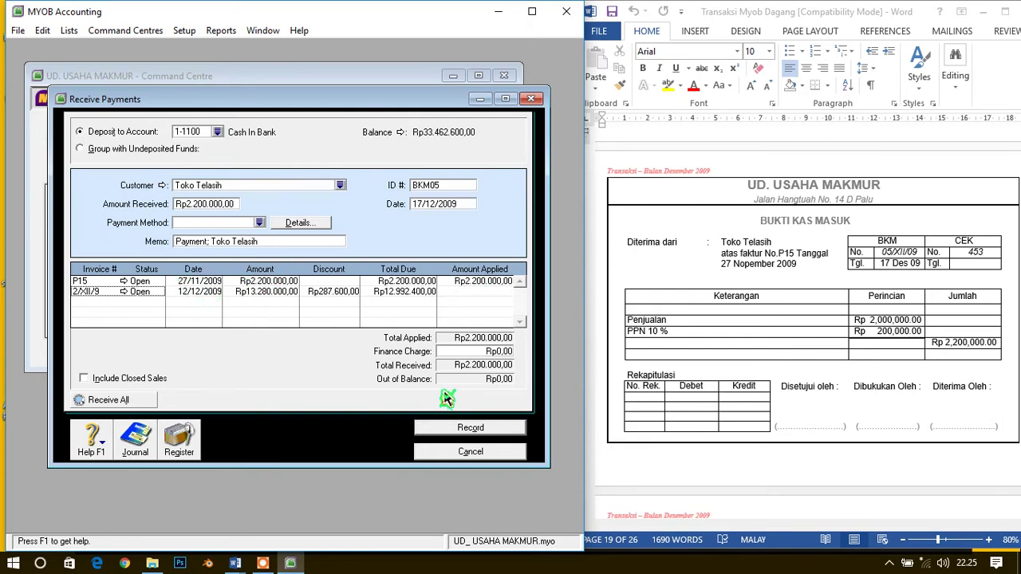
{"action": "left_click", "coordinate": [515, 433]}
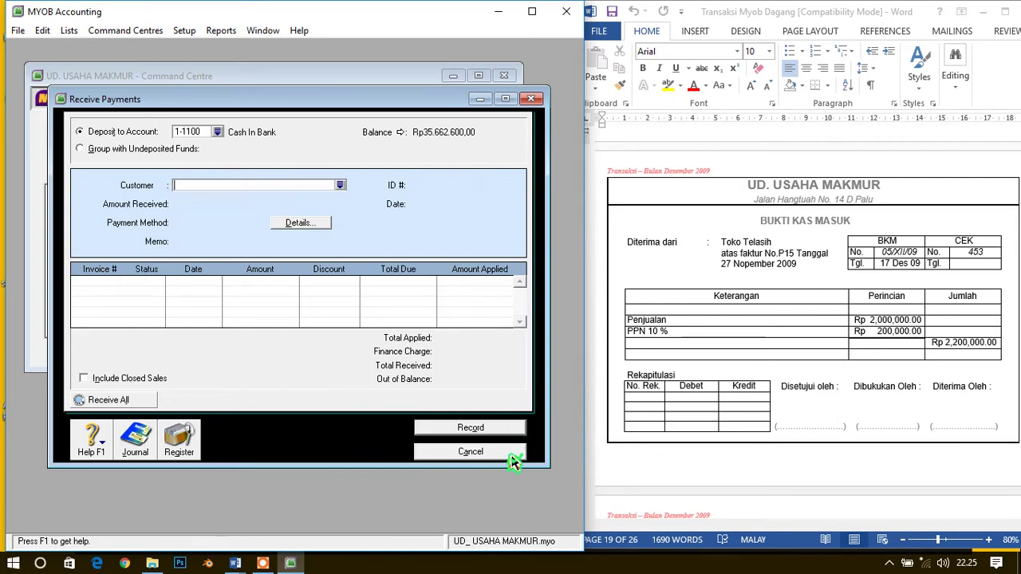
{"action": "left_click", "coordinate": [513, 457]}
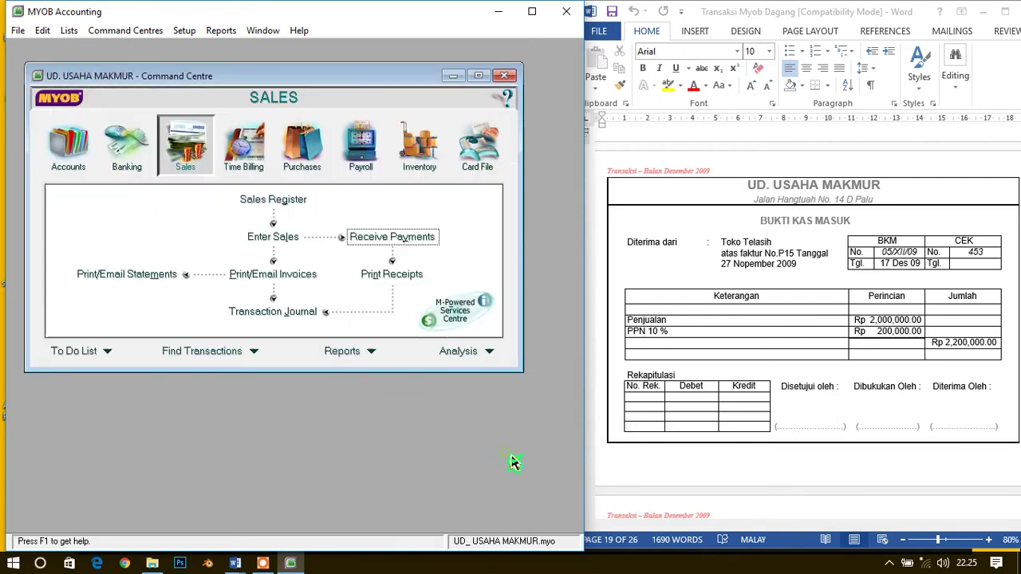
Review the latest entries in the transaction journal covering all transaction types, and close it.
{"action": "left_click", "coordinate": [290, 312]}
{"action": "left_click", "coordinate": [458, 120]}
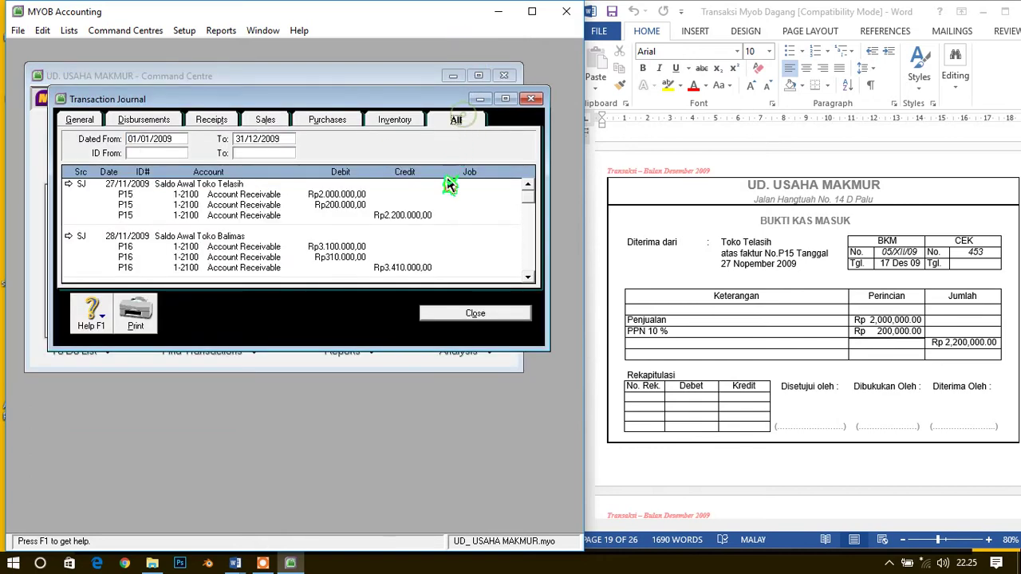
{"action": "scroll", "coordinate": [448, 204], "scroll_direction": "down", "scroll_amount": 10}
{"action": "scroll", "coordinate": [447, 225], "scroll_direction": "down", "scroll_amount": 10}
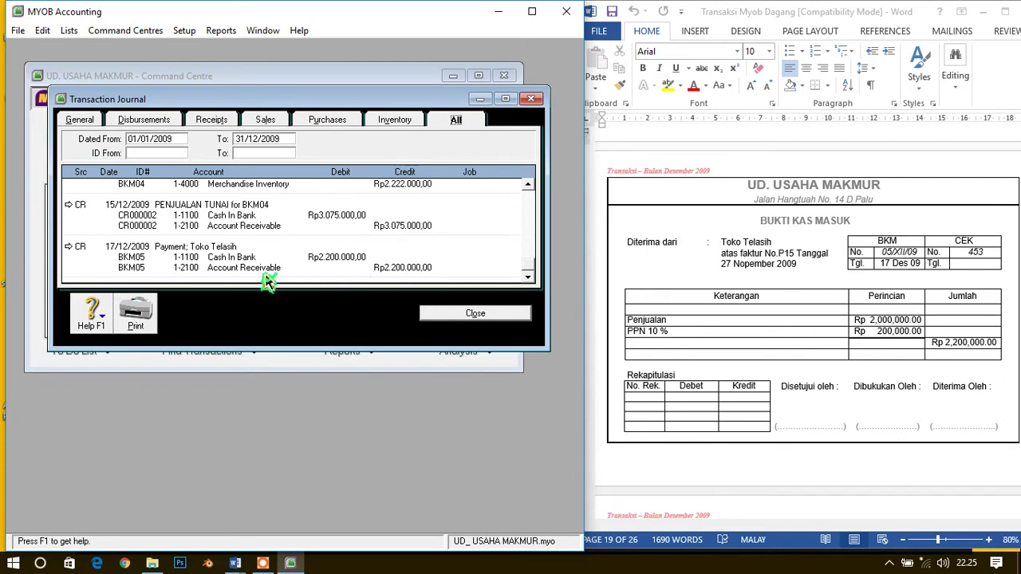
{"action": "left_click", "coordinate": [494, 317]}
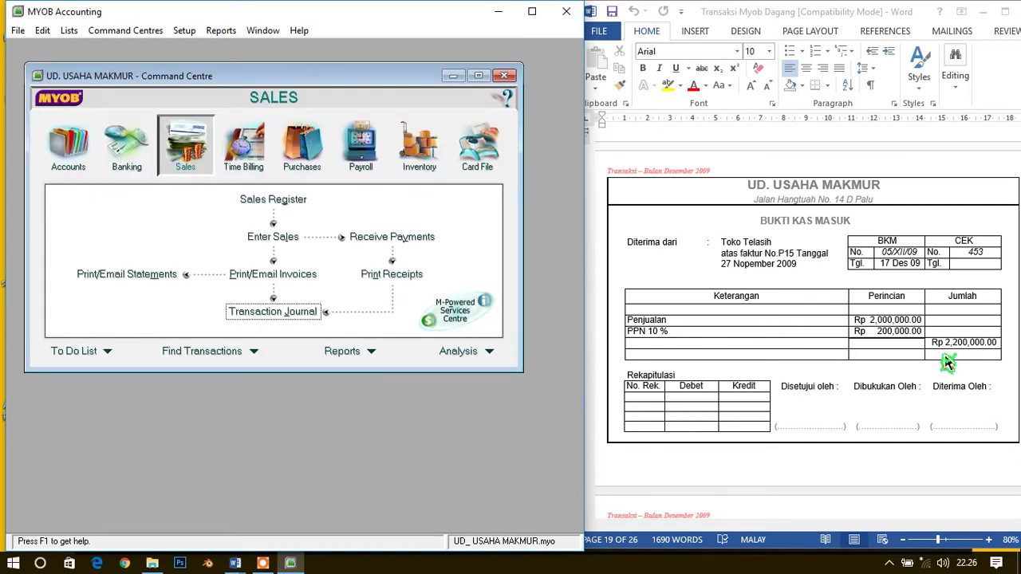
Start a bill payment to supplier UD. Intel Celeron, following the next cash disbursement voucher in the Word document.
{"action": "scroll", "coordinate": [948, 363], "scroll_direction": "down", "scroll_amount": 6}
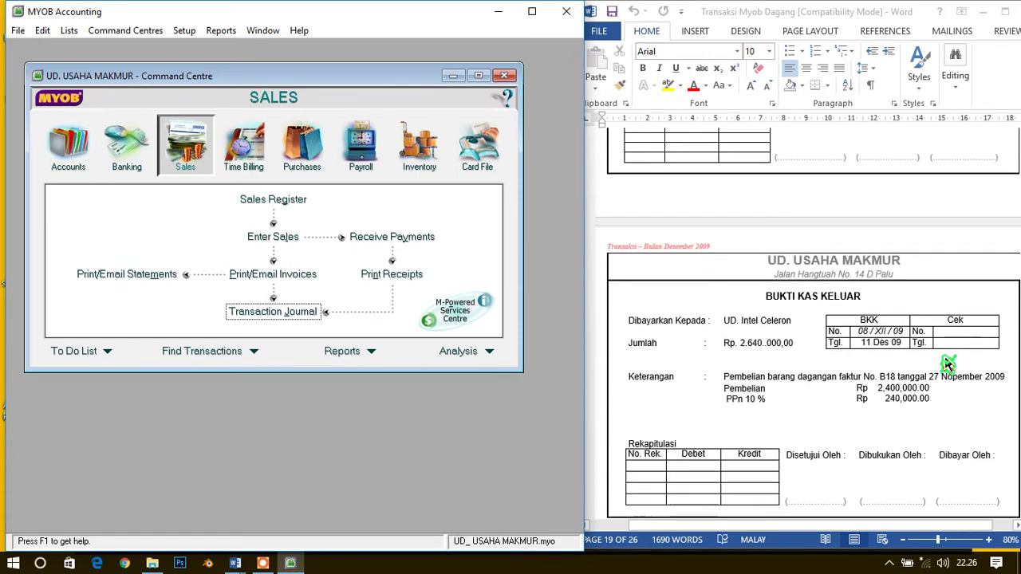
{"action": "scroll", "coordinate": [947, 363], "scroll_direction": "down", "scroll_amount": 2}
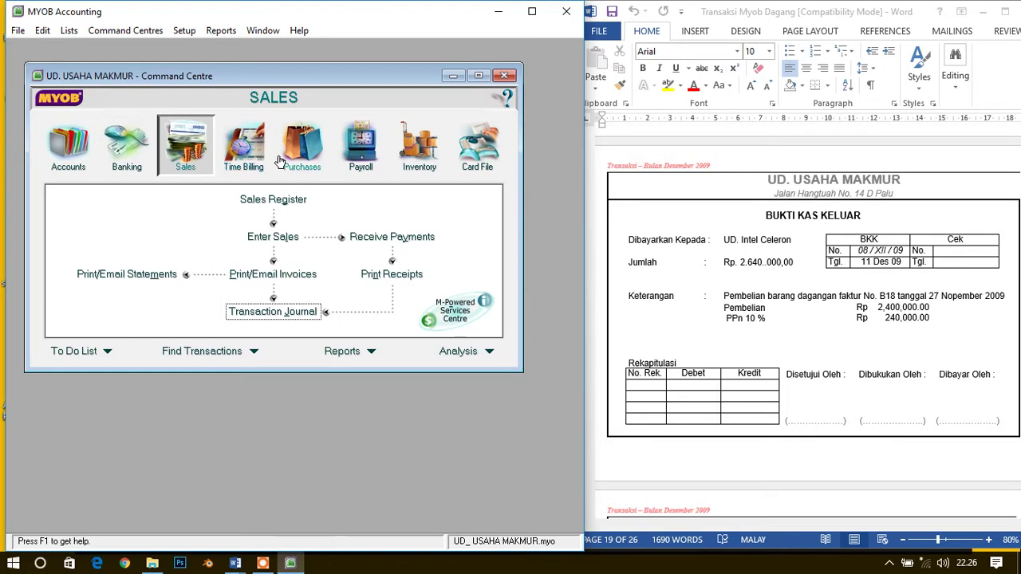
{"action": "left_click", "coordinate": [308, 150]}
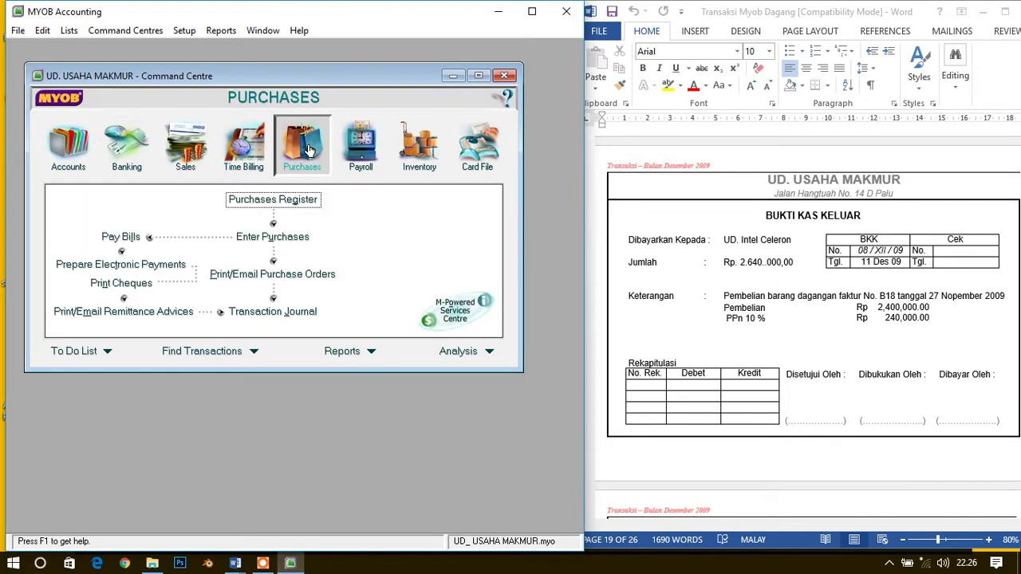
{"action": "left_click", "coordinate": [121, 237]}
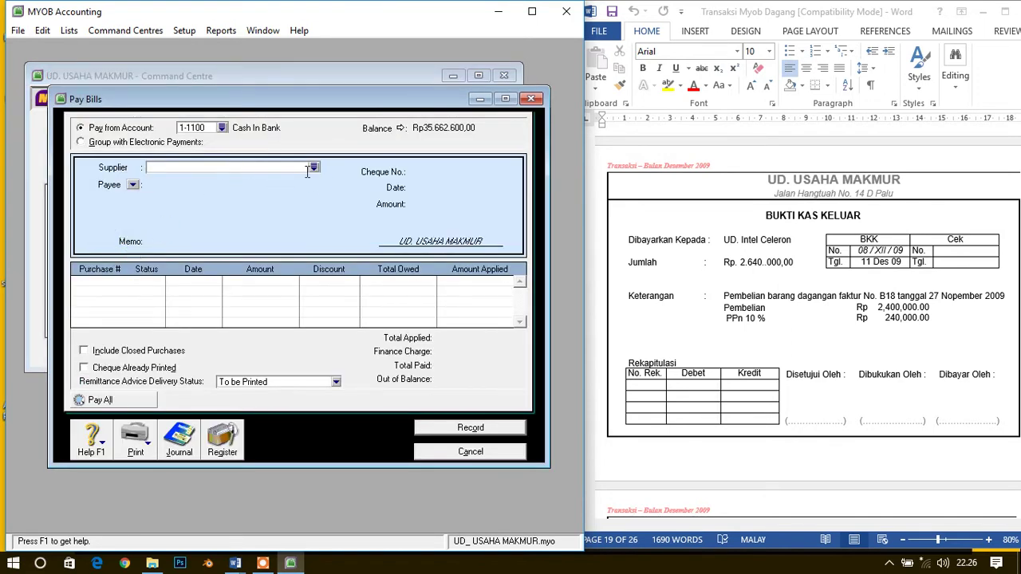
{"action": "left_click", "coordinate": [313, 167]}
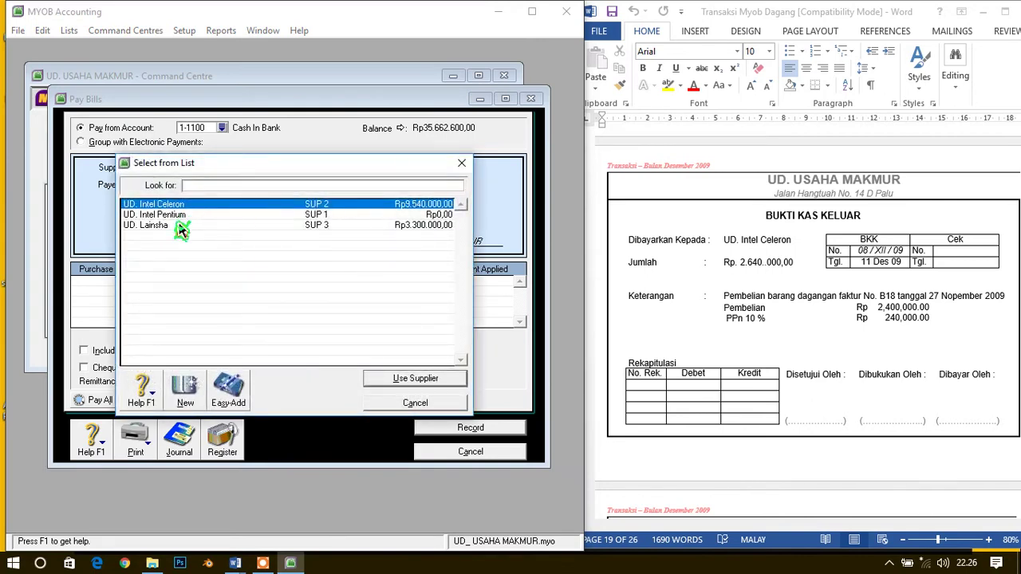
{"action": "double_click", "coordinate": [181, 204]}
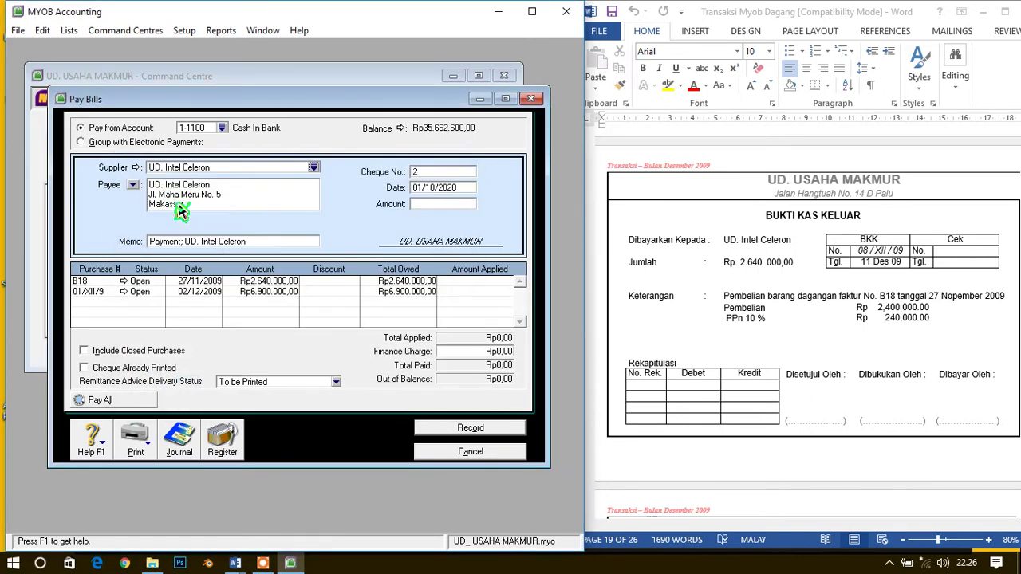
Set the bill payment's cheque number to BKK08 and its date to 11/12/2009.
{"action": "left_click", "coordinate": [443, 169]}
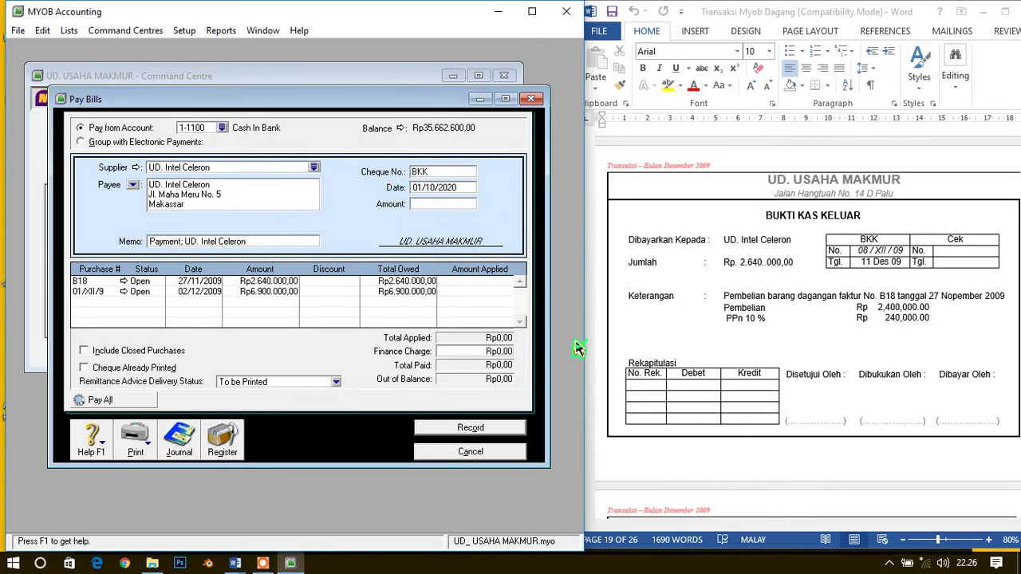
{"action": "key", "text": "Tab"}
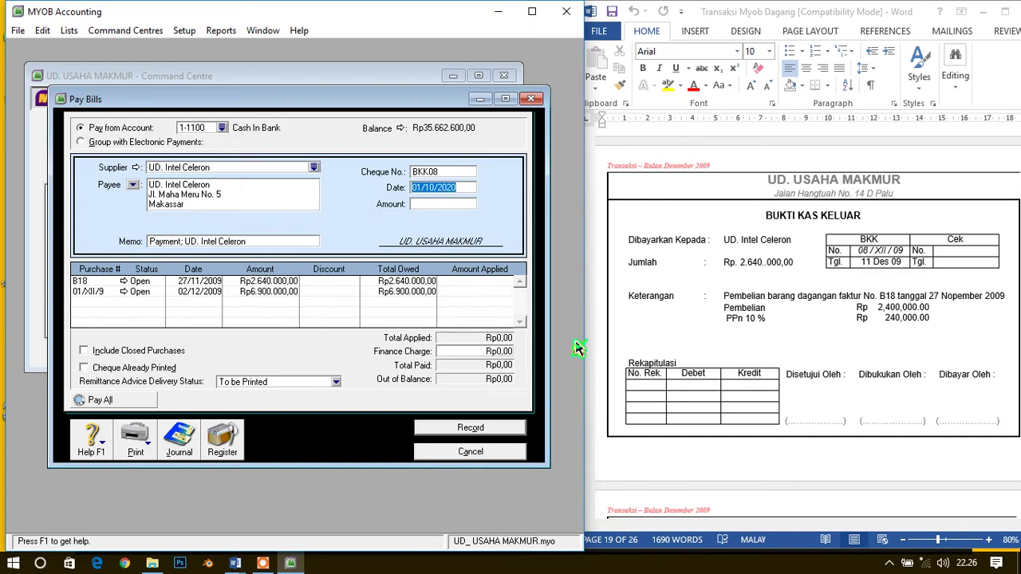
{"action": "type", "text": "11/12/"}
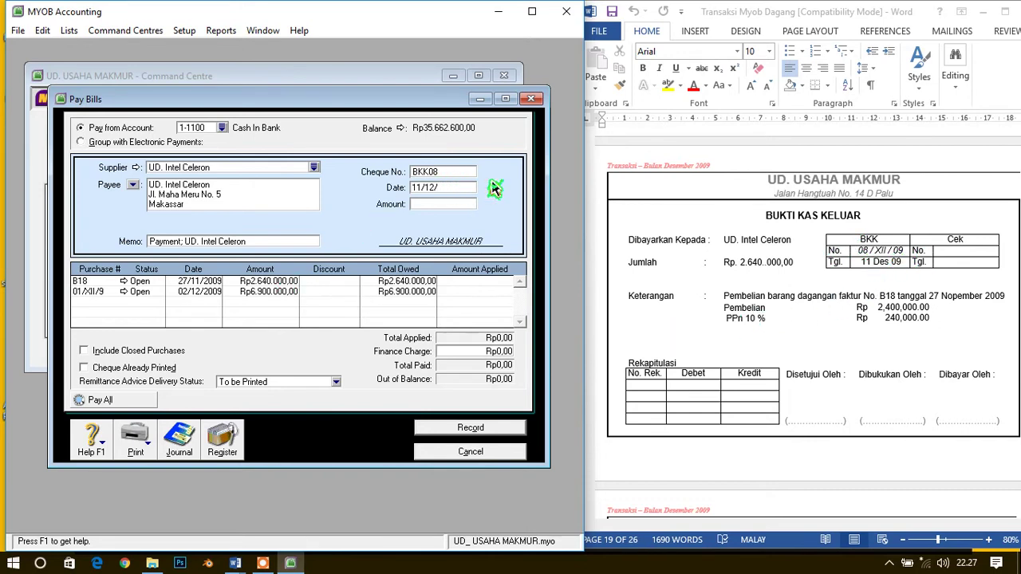
{"action": "left_click", "coordinate": [431, 206]}
{"action": "left_click", "coordinate": [650, 415]}
{"action": "type", "text": "2009"}
{"action": "key", "text": "Tab"}
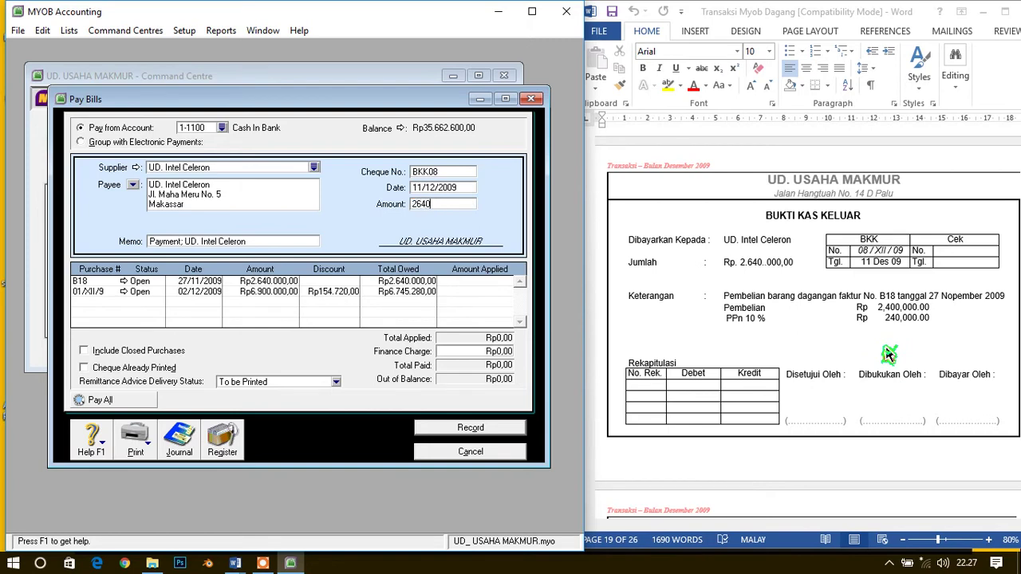
Enter a Rp2.640.000 payment against purchase B18 and record it, closing the bill payment form.
{"action": "key", "text": "Tab"}
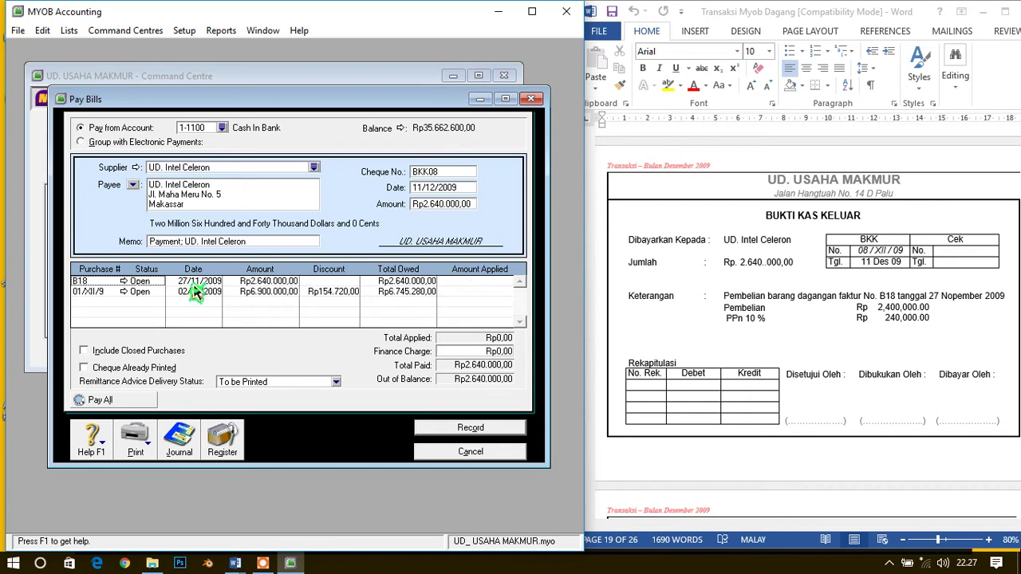
{"action": "left_click", "coordinate": [461, 281]}
{"action": "key", "text": "Tab"}
{"action": "key", "text": "Tab"}
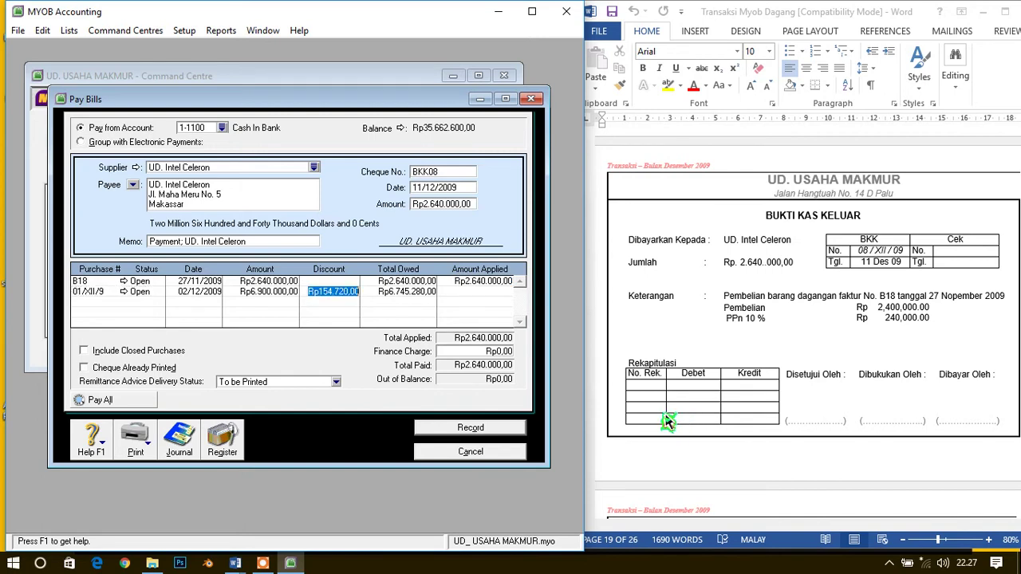
{"action": "left_click", "coordinate": [514, 432]}
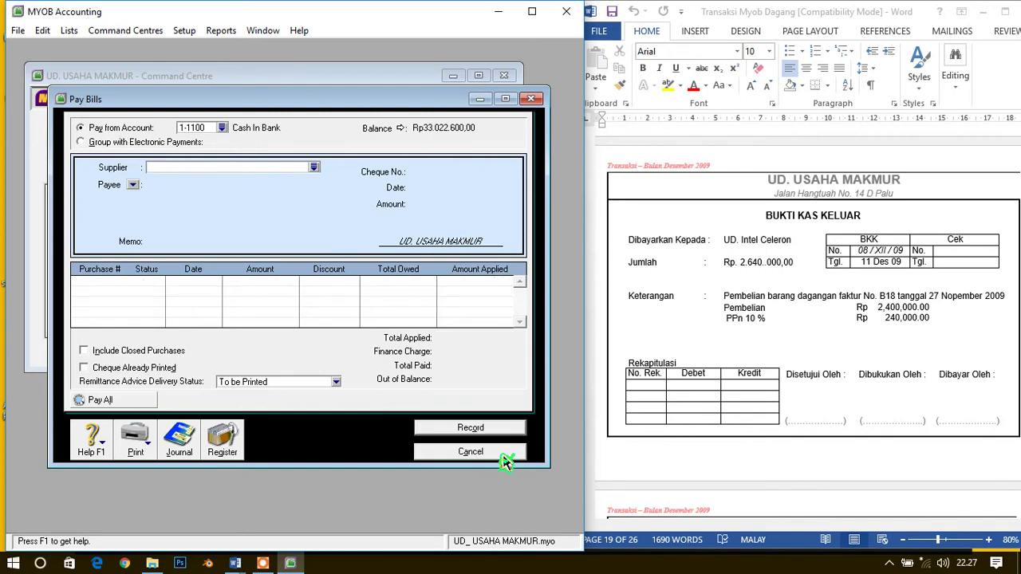
{"action": "left_click", "coordinate": [504, 456]}
Start a new sales invoice for Toko Nusa Indah, following the 18 December invoice in the Word document.
{"action": "left_click", "coordinate": [716, 333]}
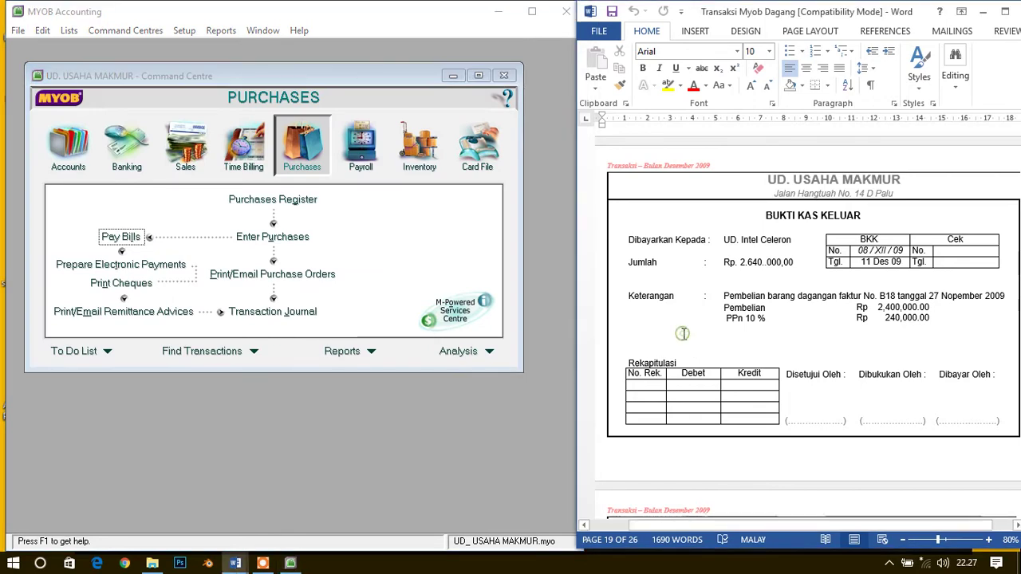
{"action": "scroll", "coordinate": [719, 360], "scroll_direction": "down", "scroll_amount": 2}
{"action": "scroll", "coordinate": [719, 360], "scroll_direction": "down", "scroll_amount": 6}
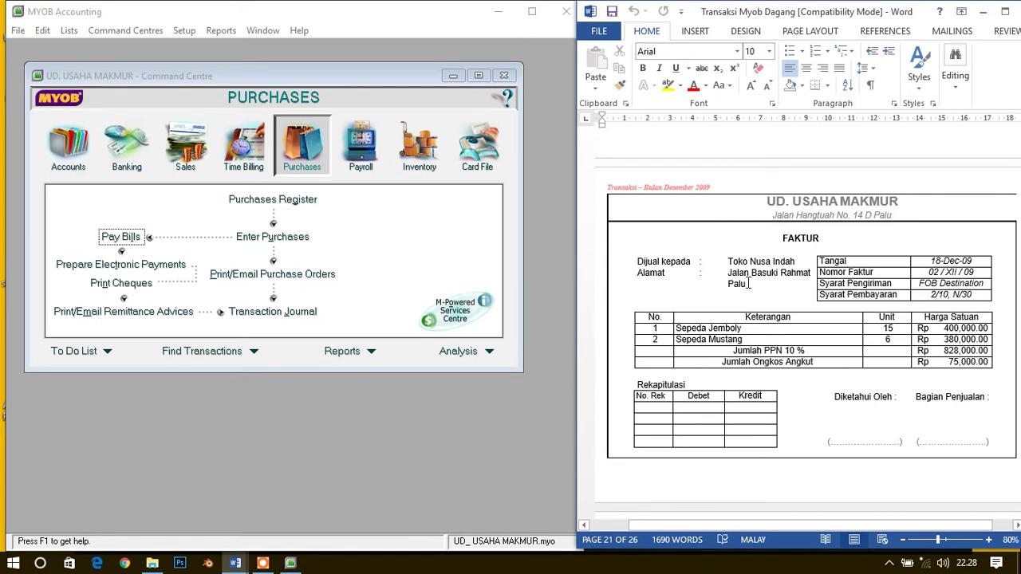
{"action": "left_click", "coordinate": [185, 145]}
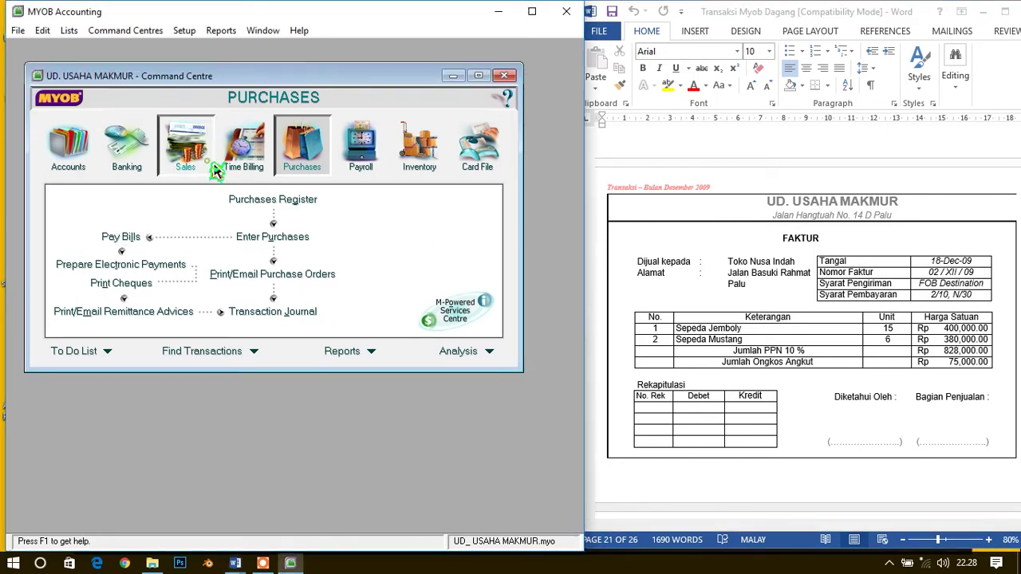
{"action": "left_click", "coordinate": [273, 236]}
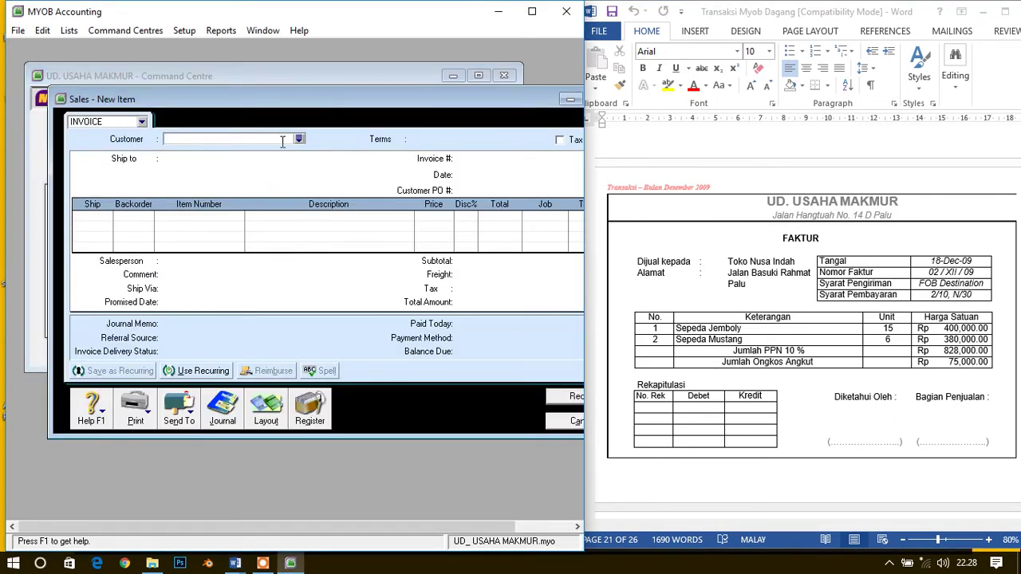
{"action": "left_click", "coordinate": [299, 139]}
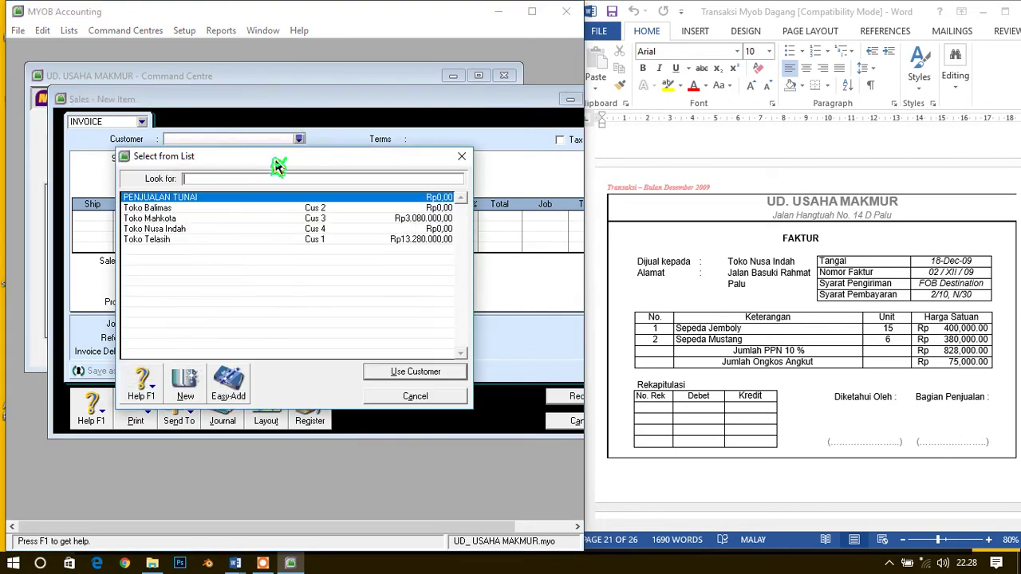
{"action": "double_click", "coordinate": [172, 229]}
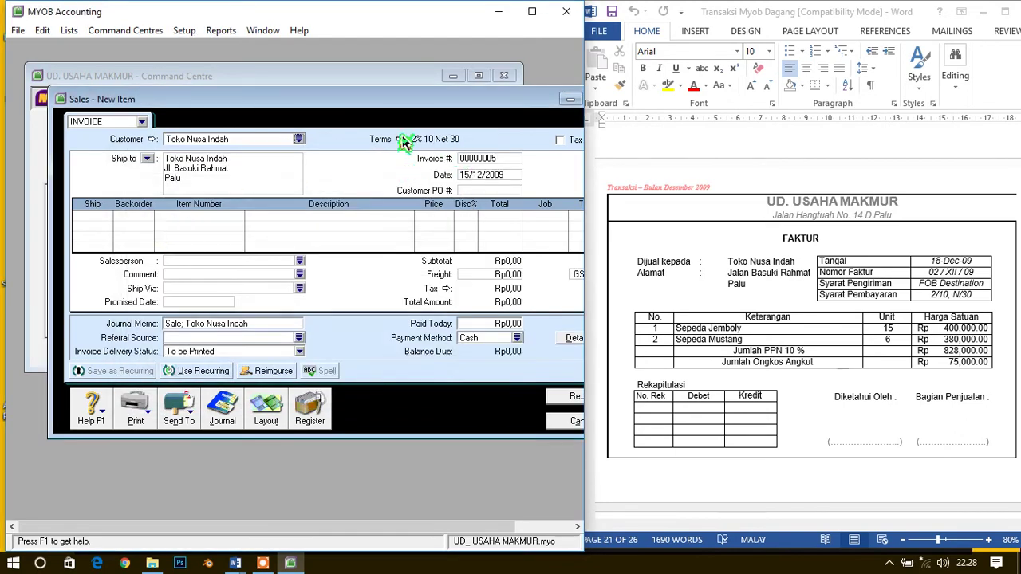
Set the invoice number to 02/XII/9 on the Toko Nusa Indah invoice.
{"action": "left_click", "coordinate": [470, 158]}
{"action": "type", "text": "02/XII/9"}
{"action": "key", "text": "Tab"}
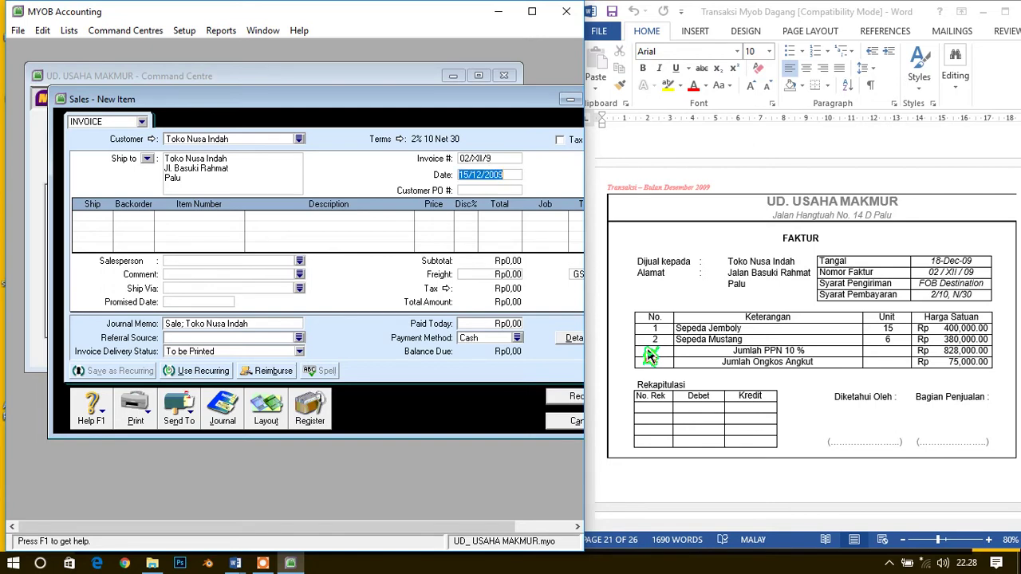
Set the invoice date to 16/12/2009 and add a line for 15 Sepeda Jemboly (K712) at Rp400.000 each.
{"action": "type", "text": "16"}
{"action": "key", "text": "Tab"}
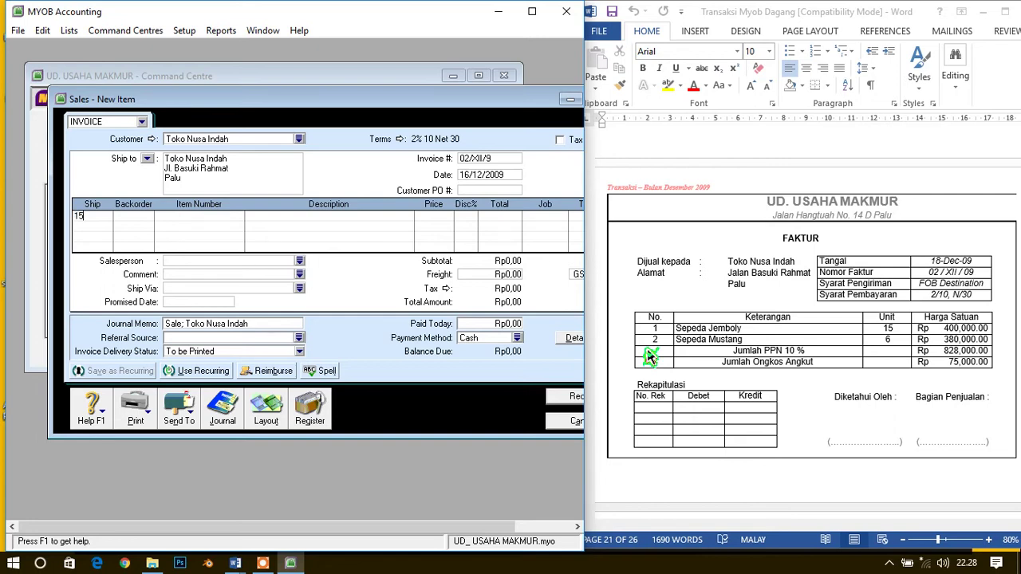
{"action": "key", "text": "Tab"}
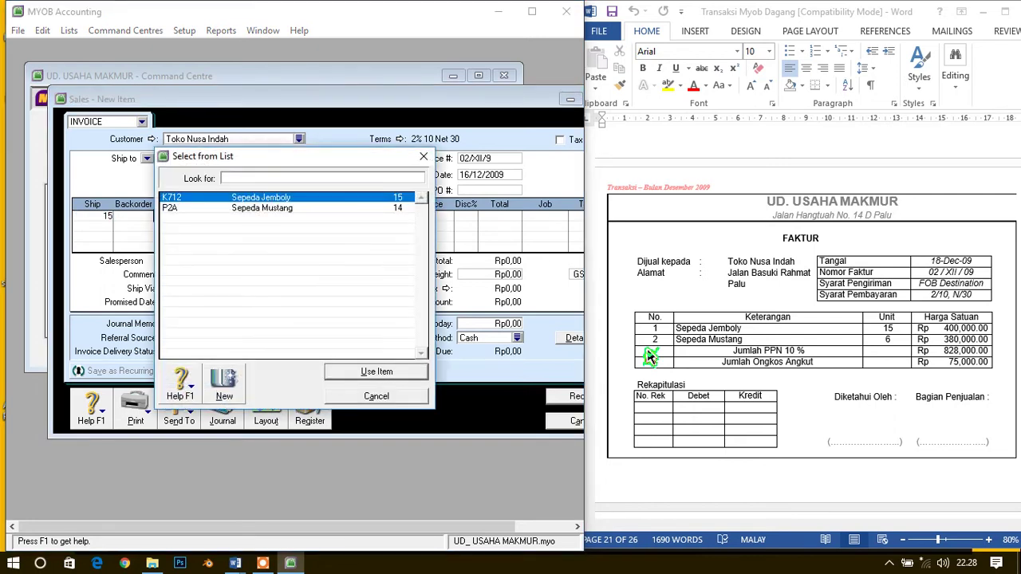
{"action": "key", "text": "Return"}
{"action": "key", "text": "Tab"}
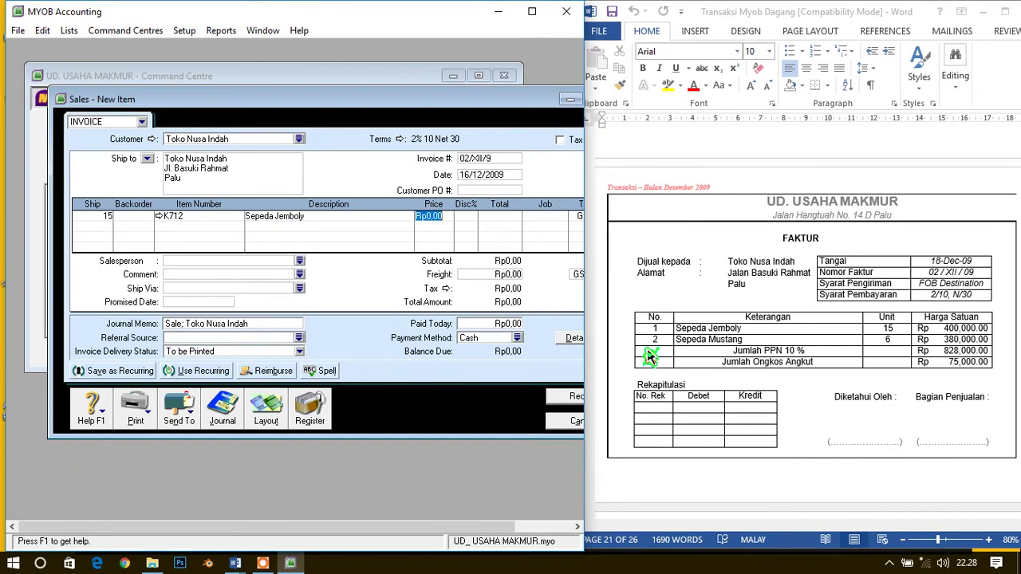
{"action": "type", "text": "400.000"}
{"action": "key", "text": "Tab"}
{"action": "key", "text": "Tab"}
{"action": "key", "text": "Tab"}
{"action": "key", "text": "Tab"}
{"action": "key", "text": "Tab"}
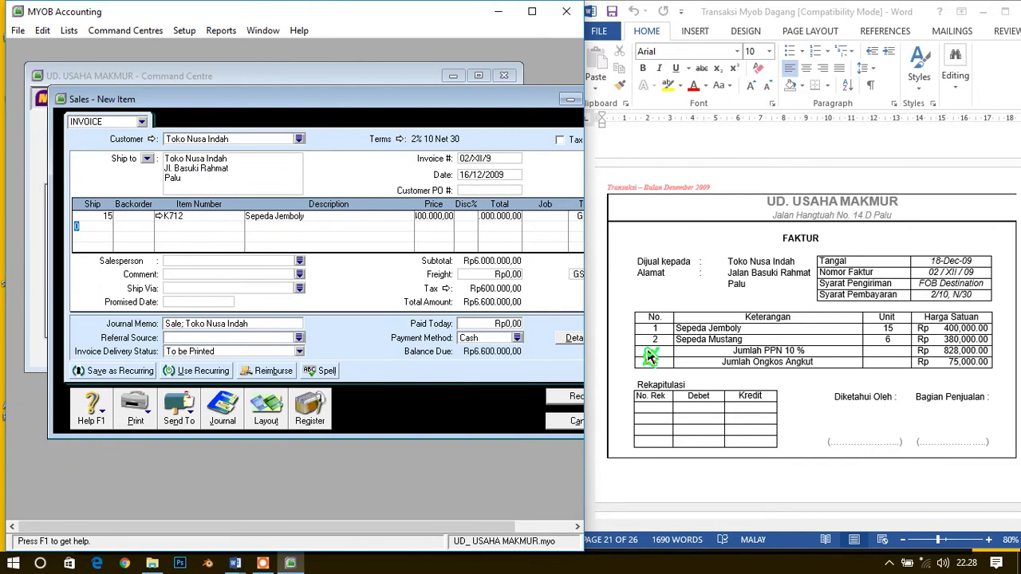
Add a second invoice line for 6 Sepeda Mustang (P2A) at Rp380.000 each.
{"action": "type", "text": "6"}
{"action": "key", "text": "Tab"}
{"action": "key", "text": "Tab"}
{"action": "key", "text": "Tab"}
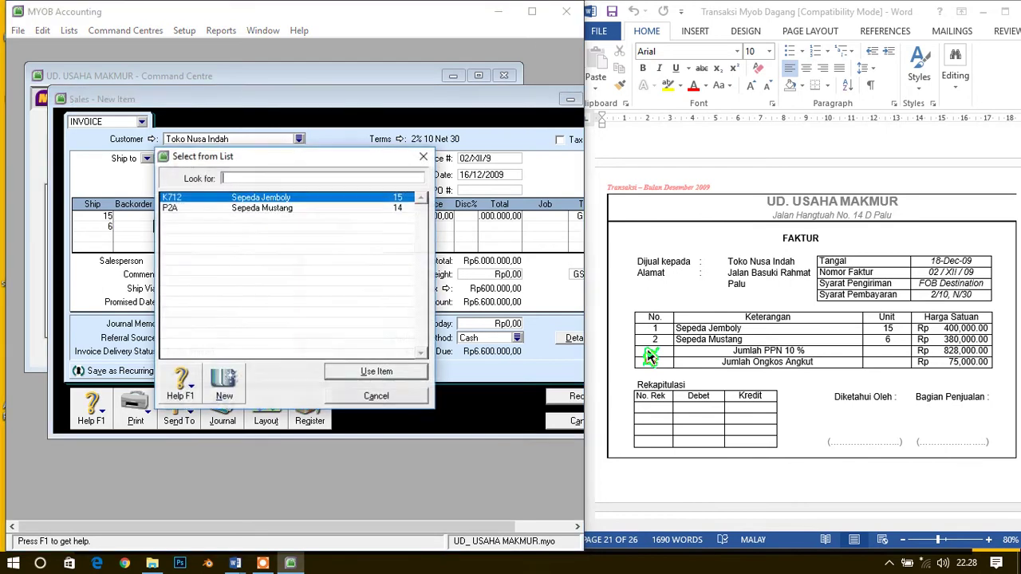
{"action": "key", "text": "Down"}
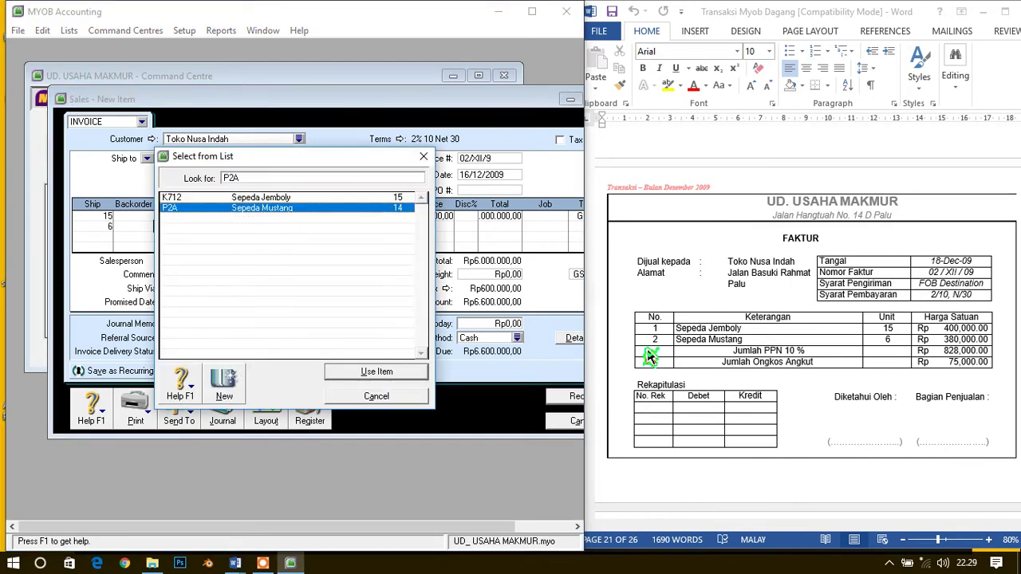
{"action": "key", "text": "Return"}
{"action": "key", "text": "Tab"}
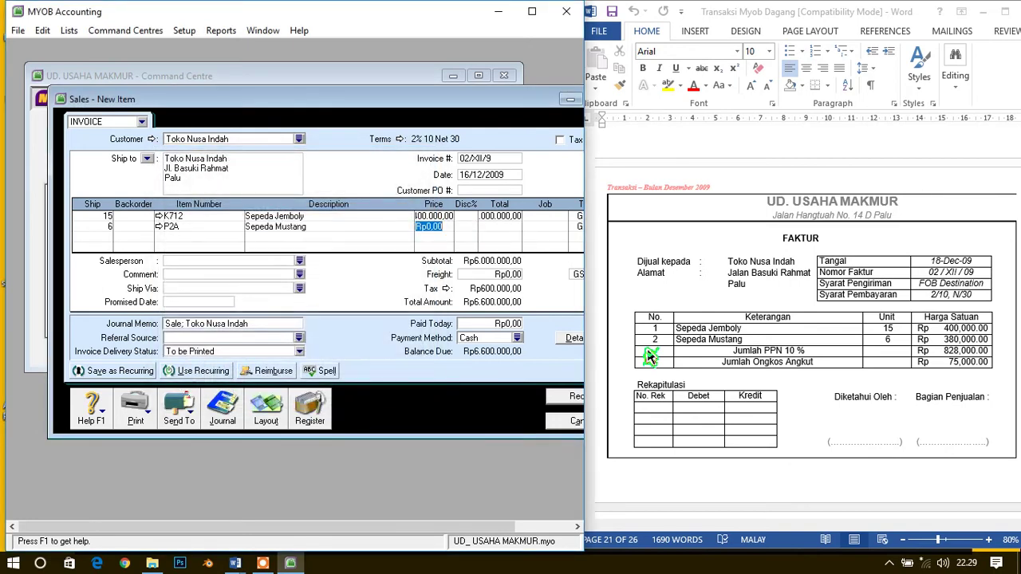
{"action": "type", "text": "380.00"}
{"action": "key", "text": "Tab"}
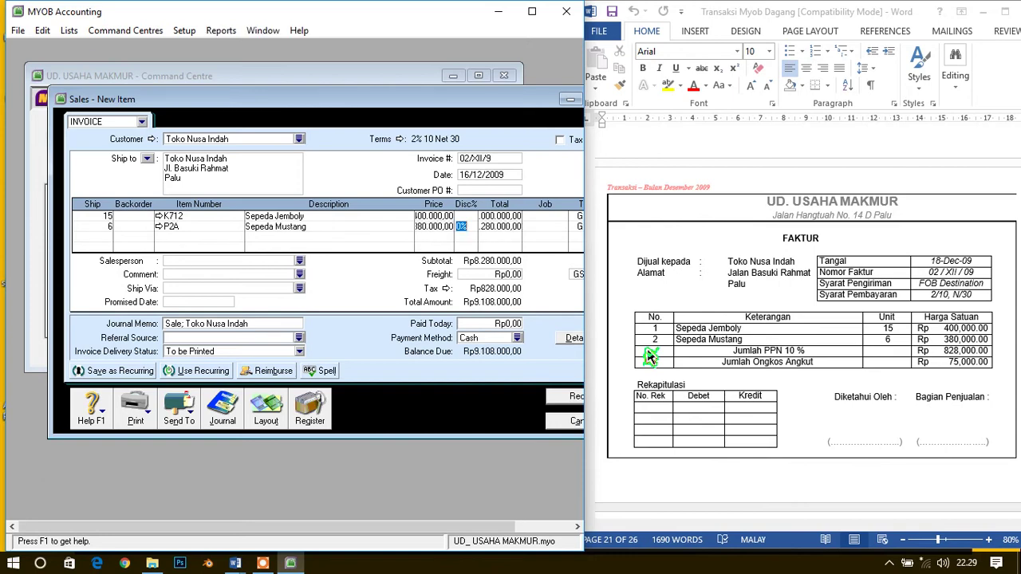
{"action": "key", "text": "Tab"}
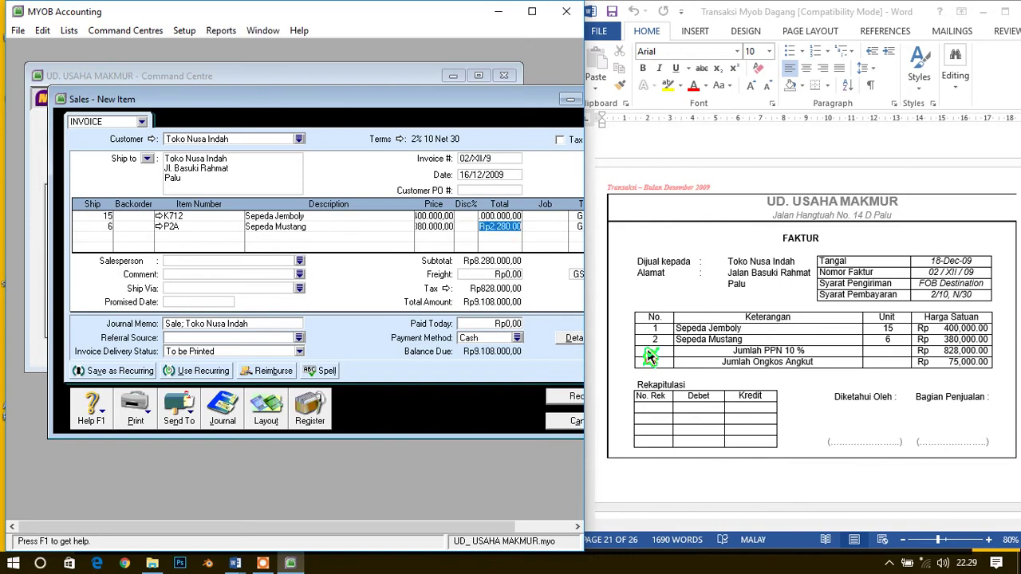
{"action": "left_click", "coordinate": [435, 227]}
{"action": "key", "text": "Tab"}
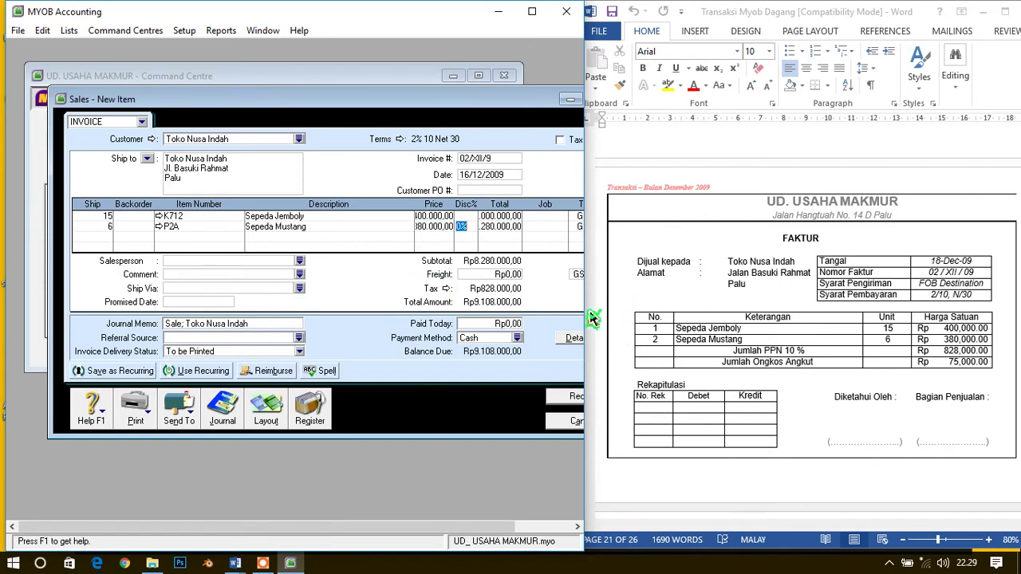
{"action": "key", "text": "Tab"}
{"action": "key", "text": "Tab"}
Enter a freight charge of Rp75.000 on the Toko Nusa Indah invoice.
{"action": "left_click", "coordinate": [510, 275]}
{"action": "type", "text": "75.000"}
{"action": "key", "text": "Tab"}
{"action": "key", "text": "Tab"}
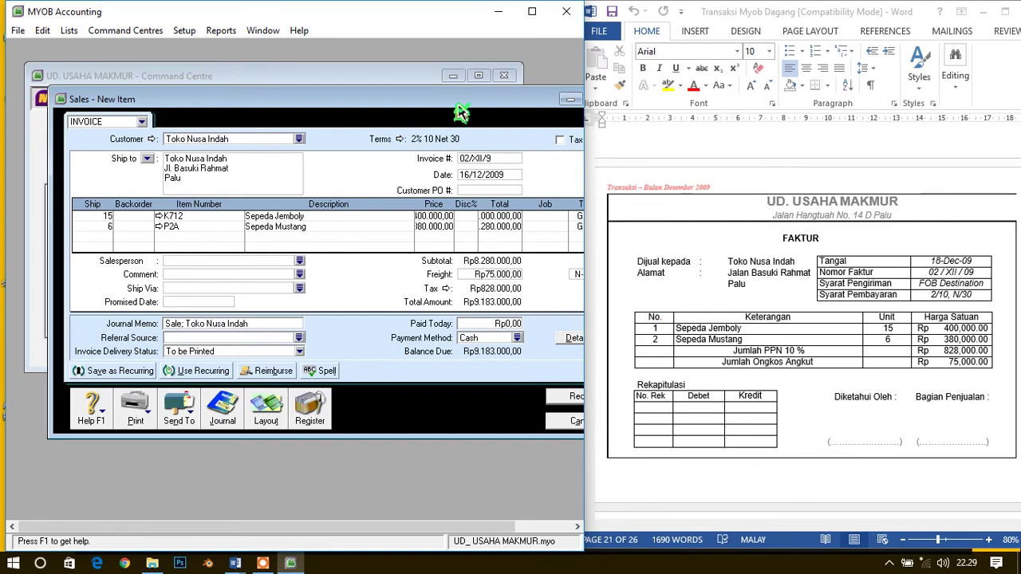
Record the Toko Nusa Indah invoice, dismissing the spelling checks, and close the sales form.
{"action": "left_click_drag", "start_coordinate": [470, 110], "coordinate": [429, 109]}
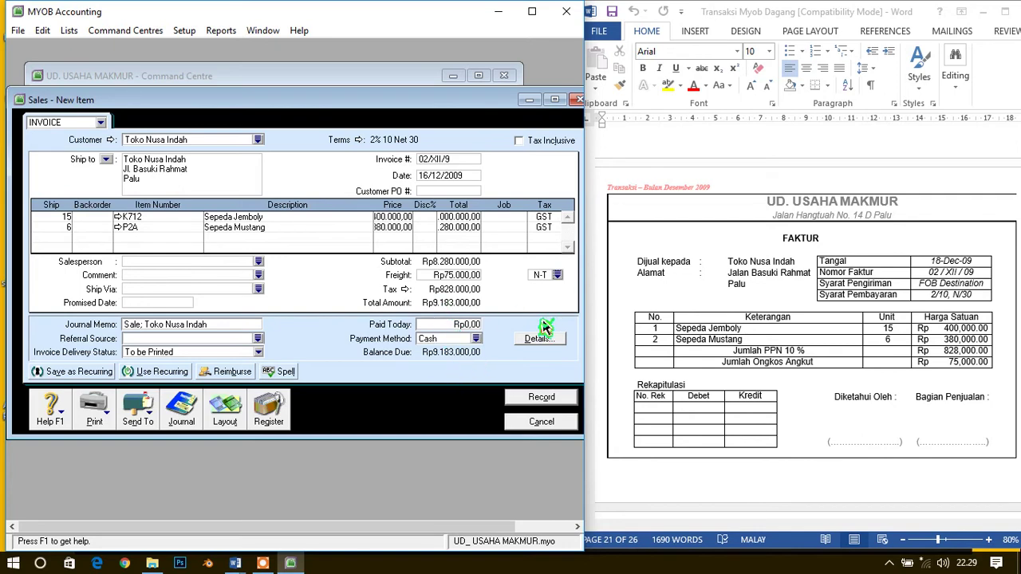
{"action": "left_click", "coordinate": [560, 405]}
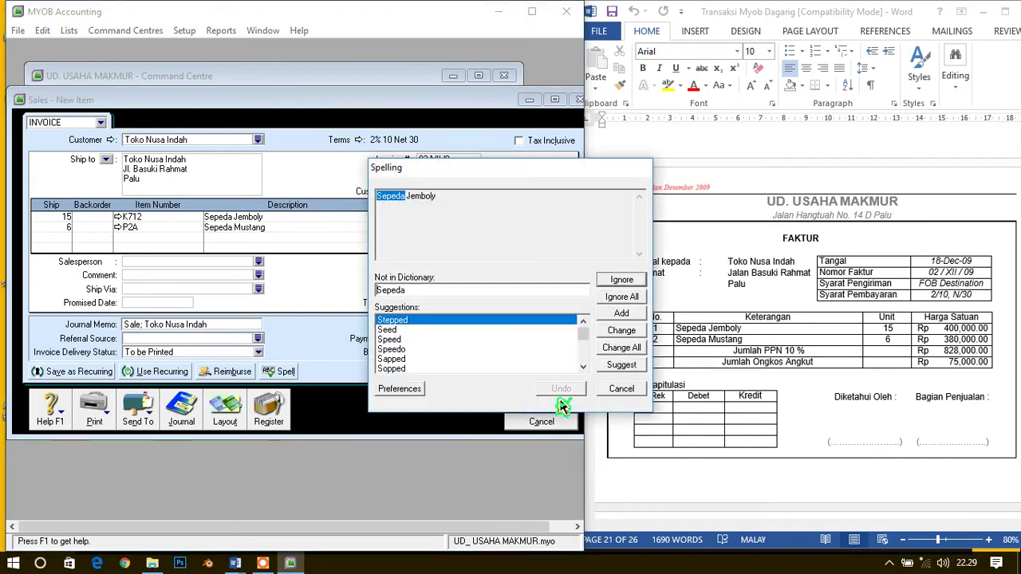
{"action": "left_click", "coordinate": [620, 391]}
{"action": "left_click", "coordinate": [616, 393]}
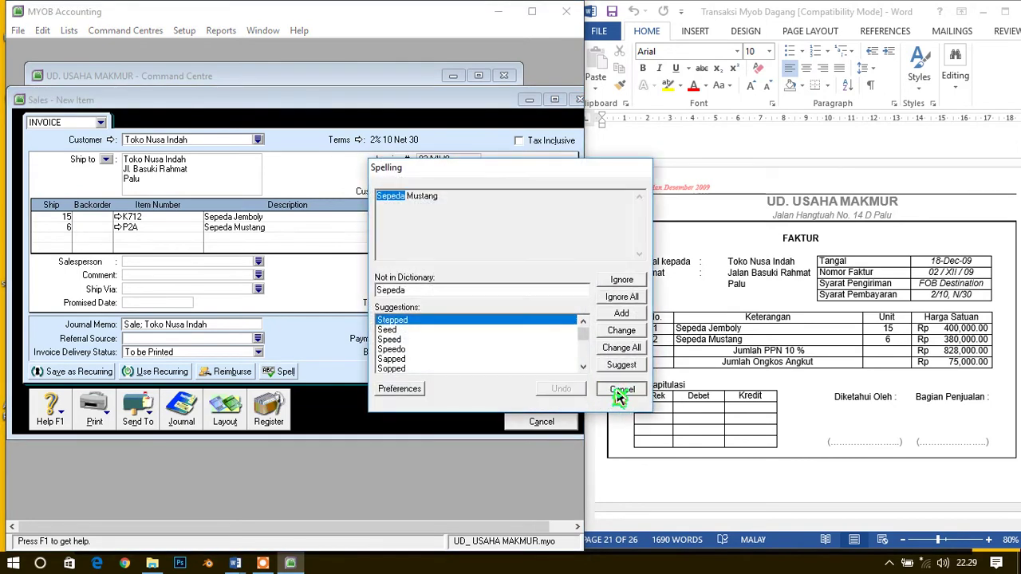
{"action": "left_click", "coordinate": [547, 430]}
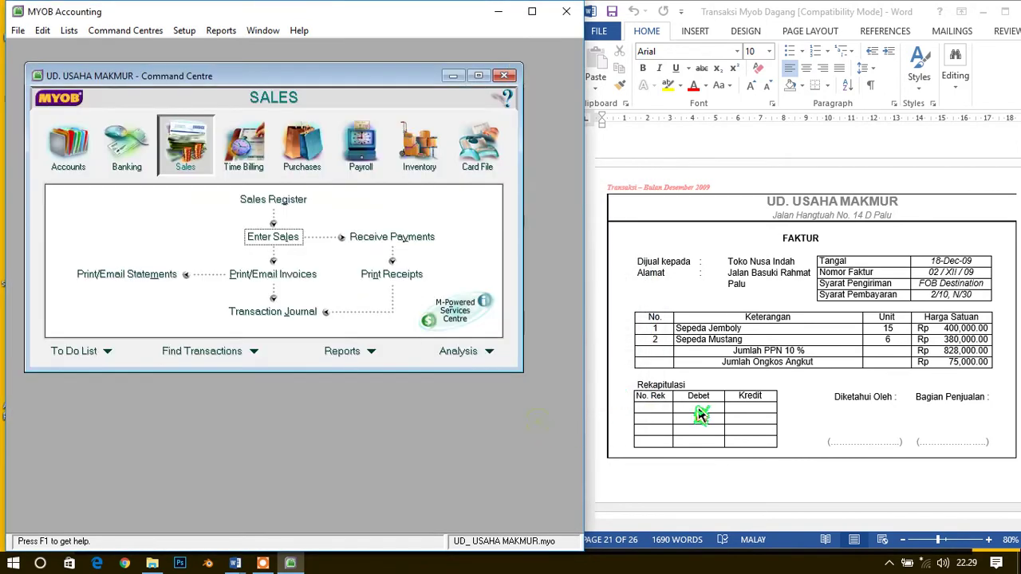
Bring up the 20 December cash payment voucher for Toko Serbaguna in the Word document and start a Spend Money entry in MYOB.
{"action": "left_click", "coordinate": [788, 393]}
{"action": "scroll", "coordinate": [789, 399], "scroll_direction": "down", "scroll_amount": 10}
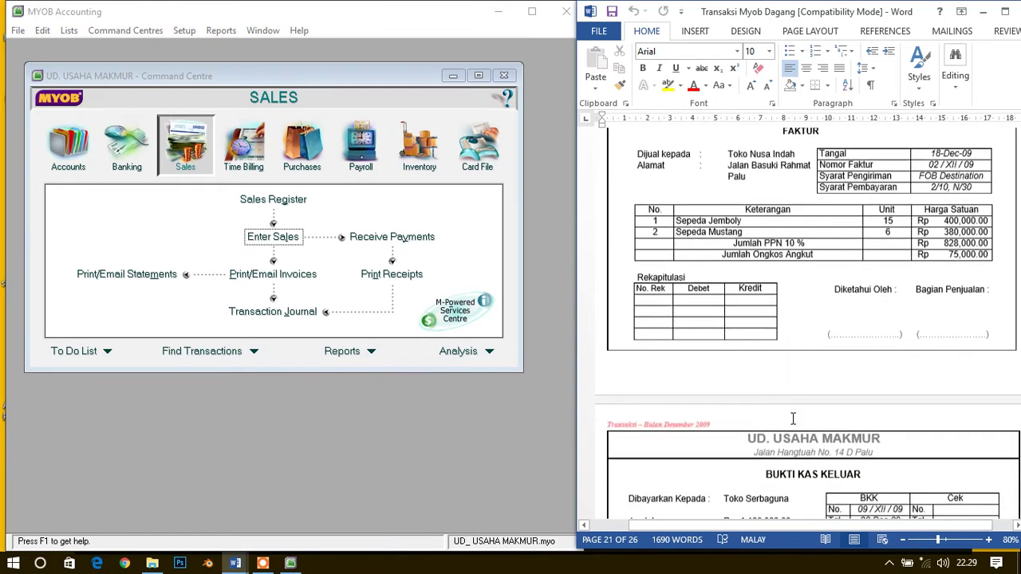
{"action": "scroll", "coordinate": [793, 419], "scroll_direction": "down", "scroll_amount": 1}
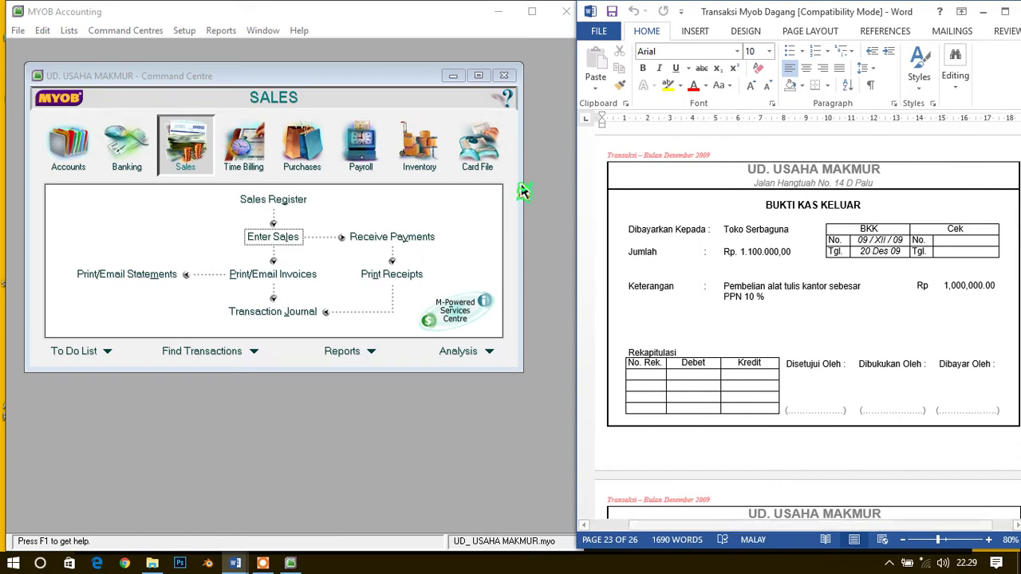
{"action": "left_click", "coordinate": [121, 156]}
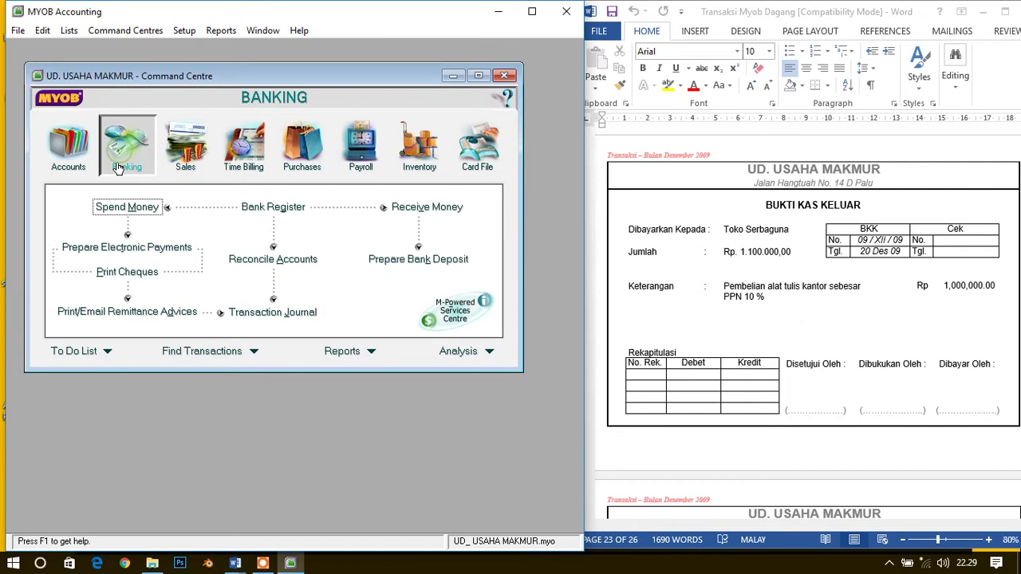
{"action": "left_click", "coordinate": [132, 209]}
Fill in the payment with cheque number BKK09, date 20/12/2009, amount Rp1.100.000 and memo PEMBELIAN ALAT TULIS KANTOR.
{"action": "left_click", "coordinate": [399, 165]}
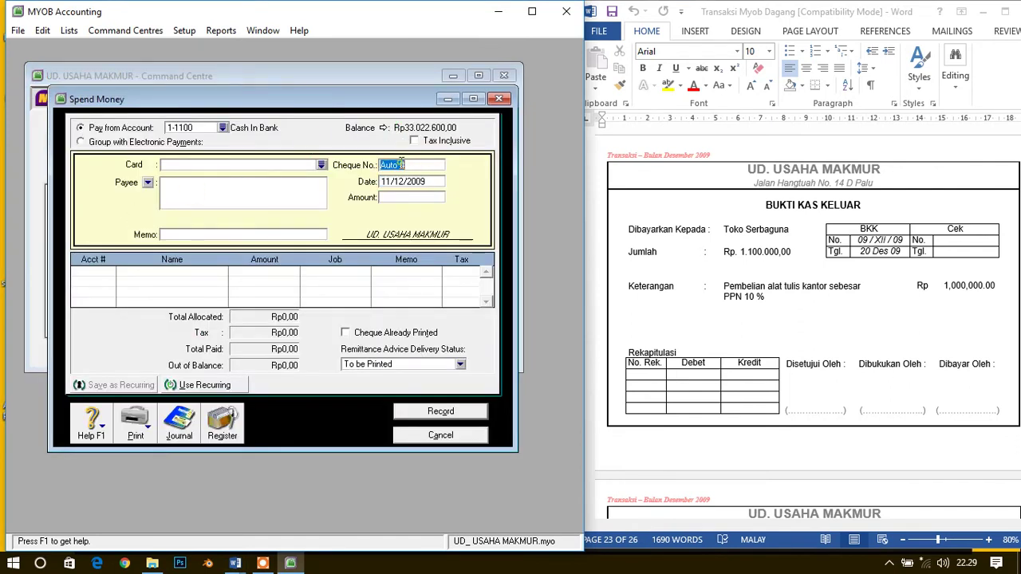
{"action": "type", "text": "BKK09"}
{"action": "key", "text": "Tab"}
{"action": "type", "text": "20"}
{"action": "key", "text": "Tab"}
{"action": "type", "text": "1100"}
{"action": "key", "text": "Tab"}
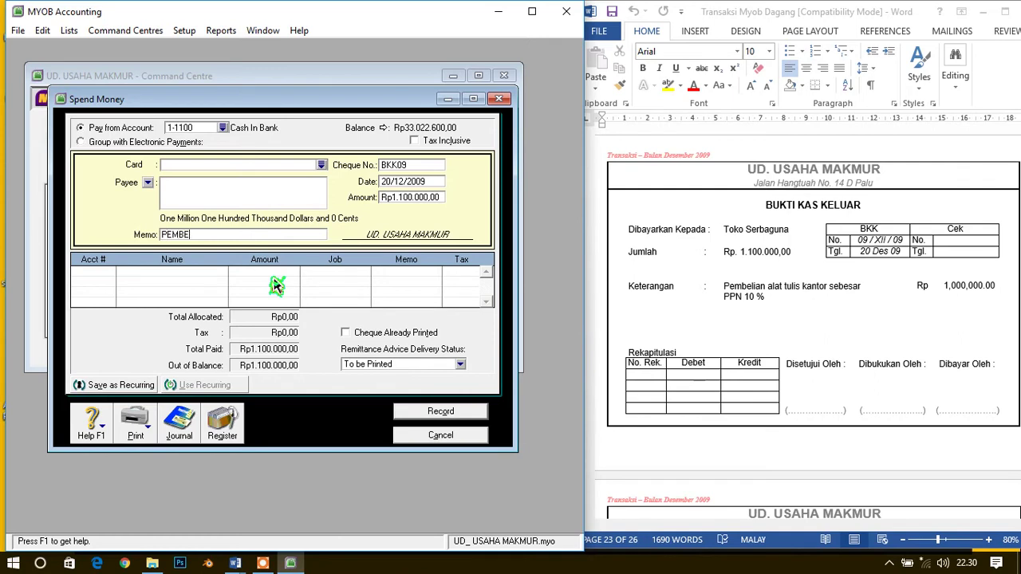
{"action": "type", "text": "PEMBELIAN ALAT TULIS KANTOR"}
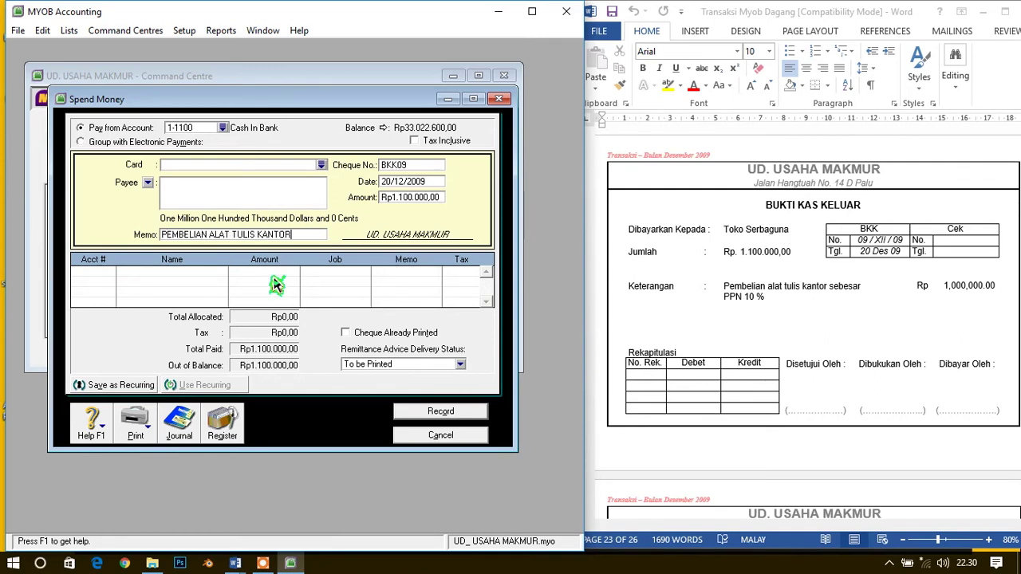
{"action": "key", "text": "Tab"}
Allocate Rp1.000.000 of the payment to account 1-3100 Office Supplies with tax code GST.
{"action": "left_click", "coordinate": [768, 295]}
{"action": "left_click_drag", "start_coordinate": [767, 285], "coordinate": [828, 291]}
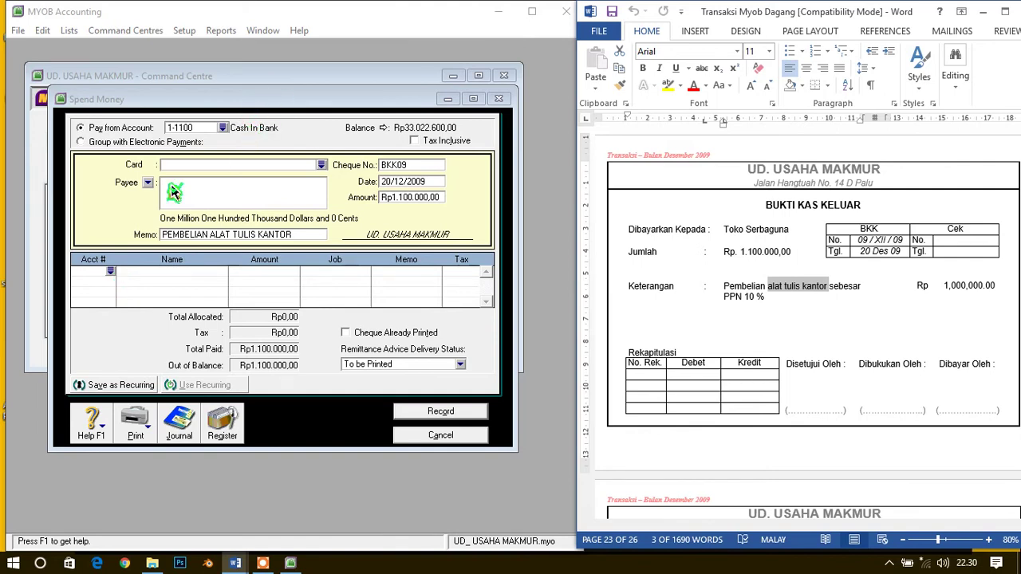
{"action": "type", "text": "6"}
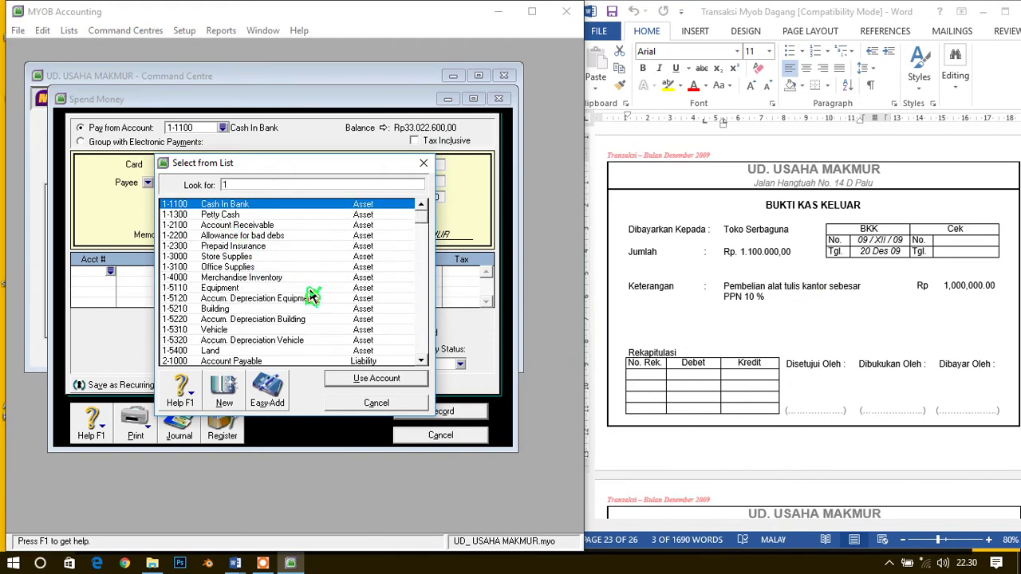
{"action": "left_click", "coordinate": [223, 269]}
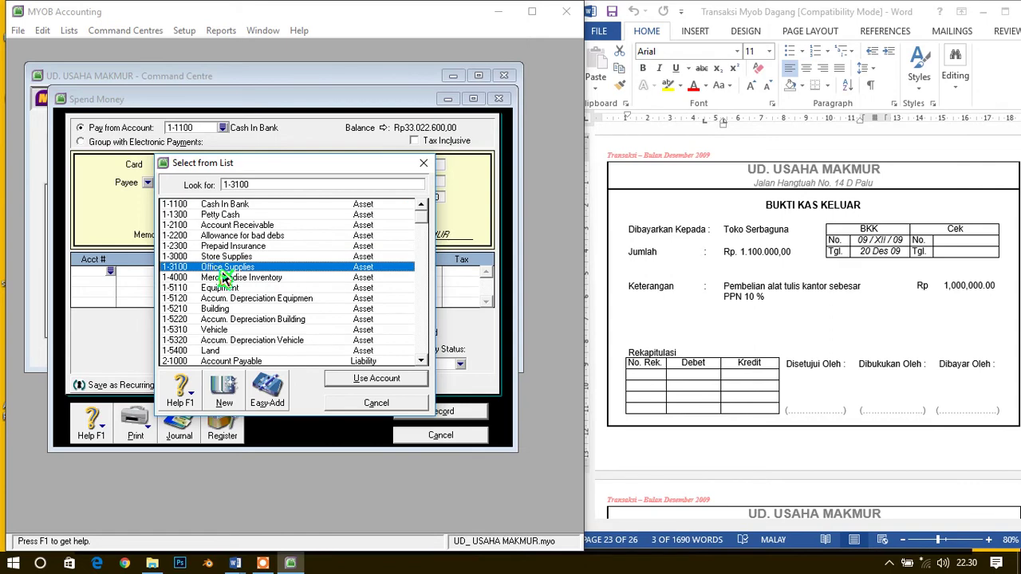
{"action": "double_click", "coordinate": [222, 269]}
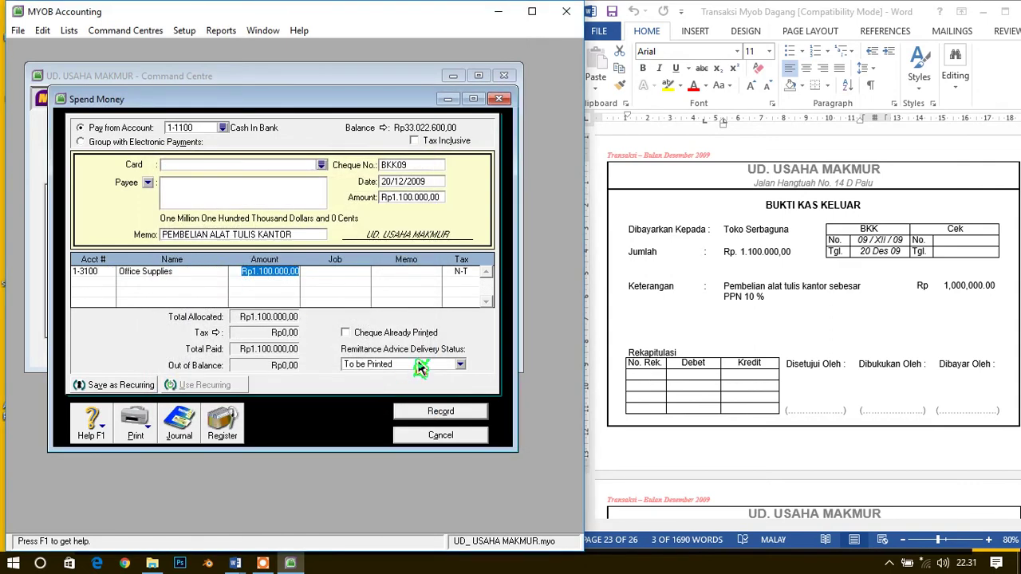
{"action": "type", "text": "1"}
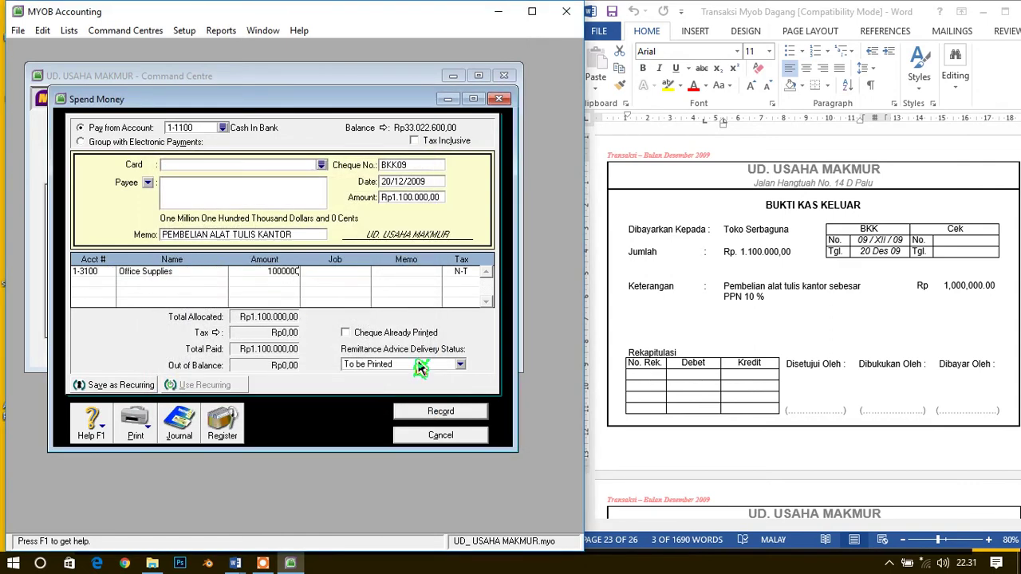
{"action": "key", "text": "Tab"}
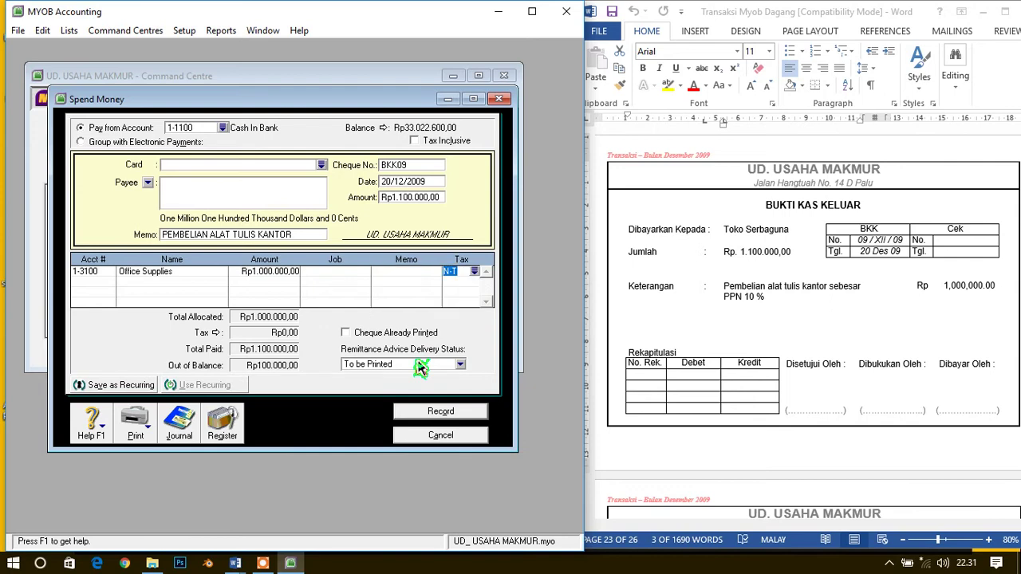
{"action": "type", "text": "GST"}
{"action": "key", "text": "Tab"}
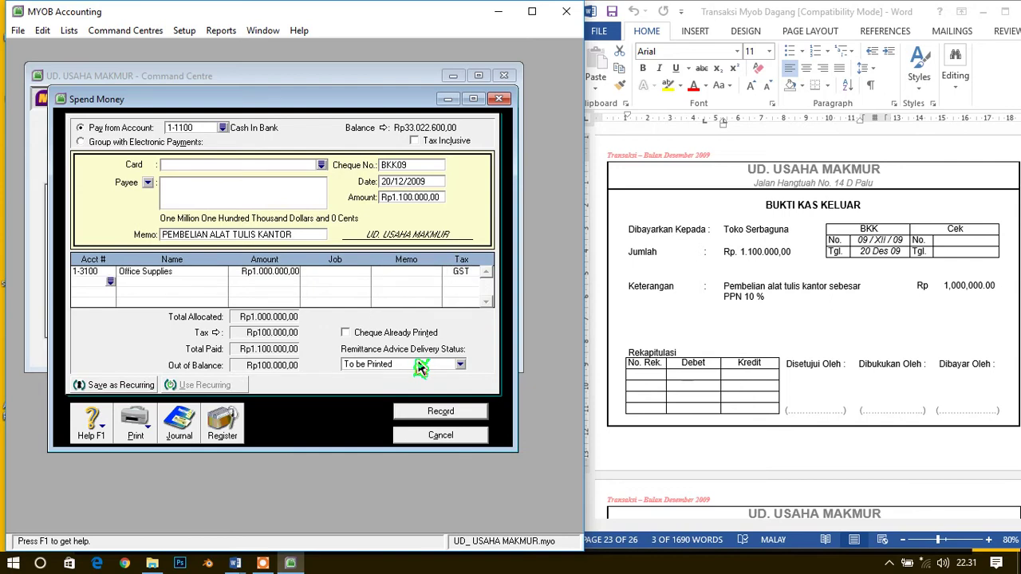
Leave the second allocation line without an account, re-enter the Office Supplies amount, record the BKK09 payment and close the form.
{"action": "type", "text": "6-"}
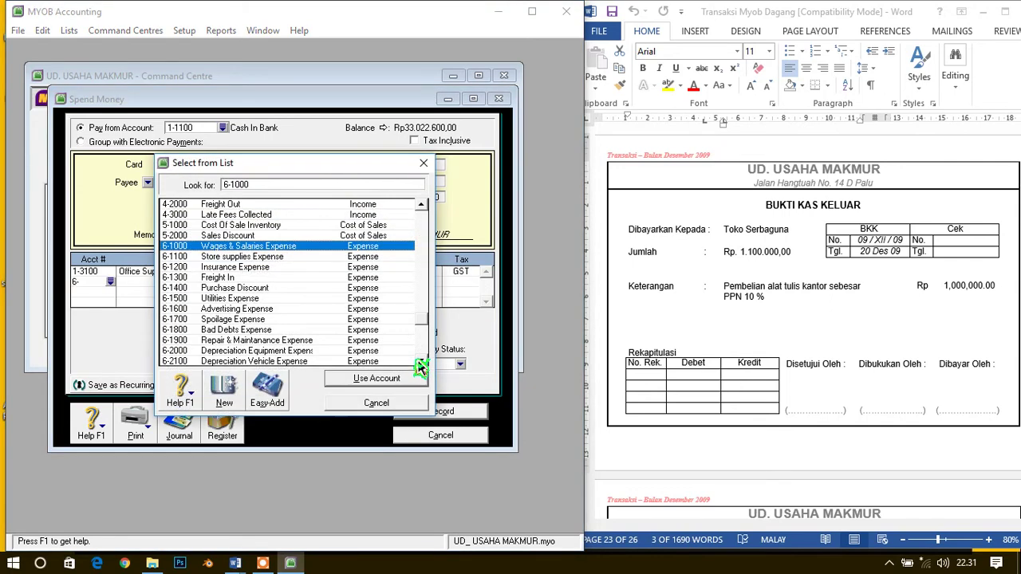
{"action": "left_click", "coordinate": [381, 405]}
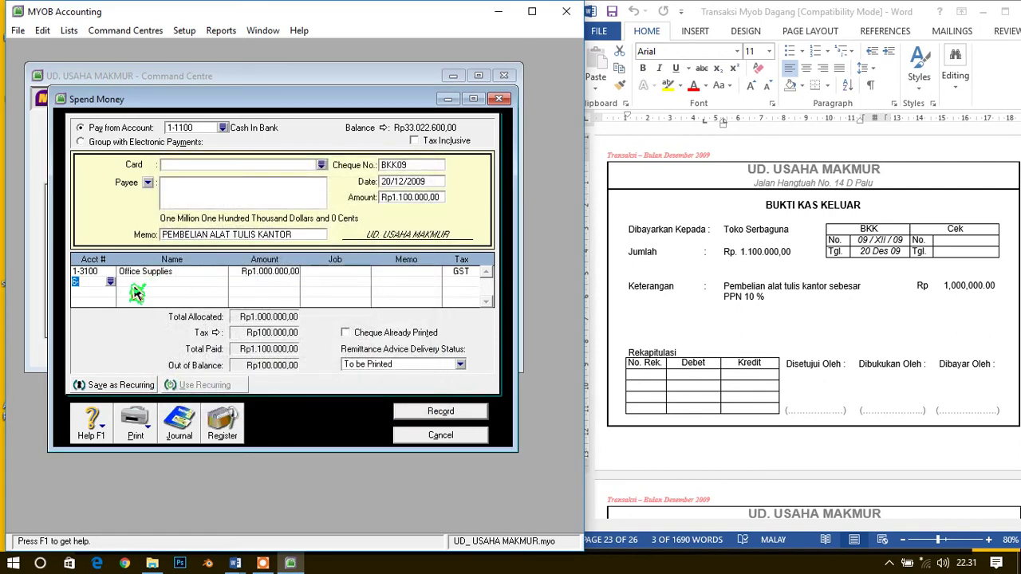
{"action": "left_click", "coordinate": [271, 273]}
{"action": "key", "text": "Tab"}
{"action": "left_click", "coordinate": [458, 415]}
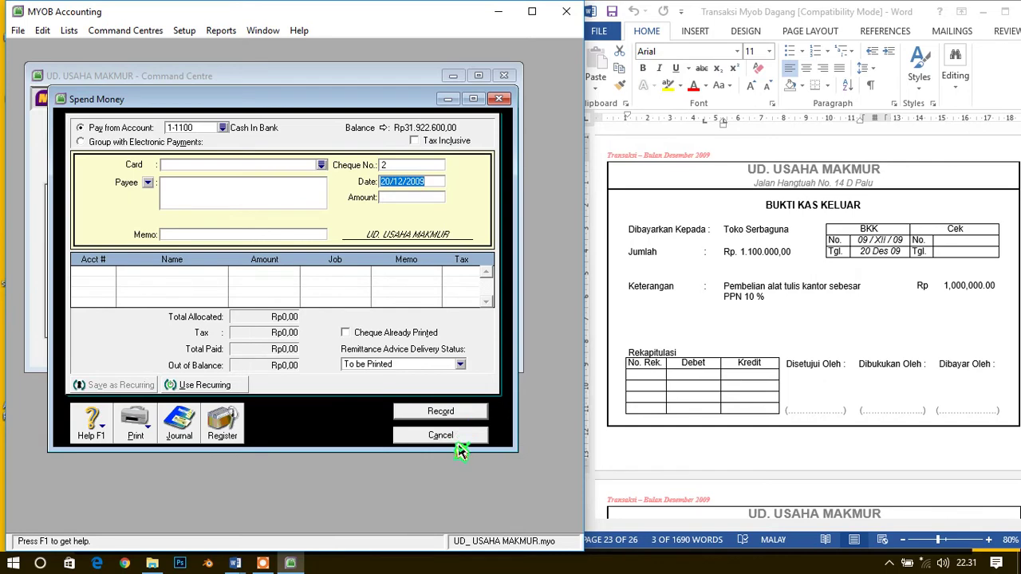
{"action": "left_click", "coordinate": [459, 443]}
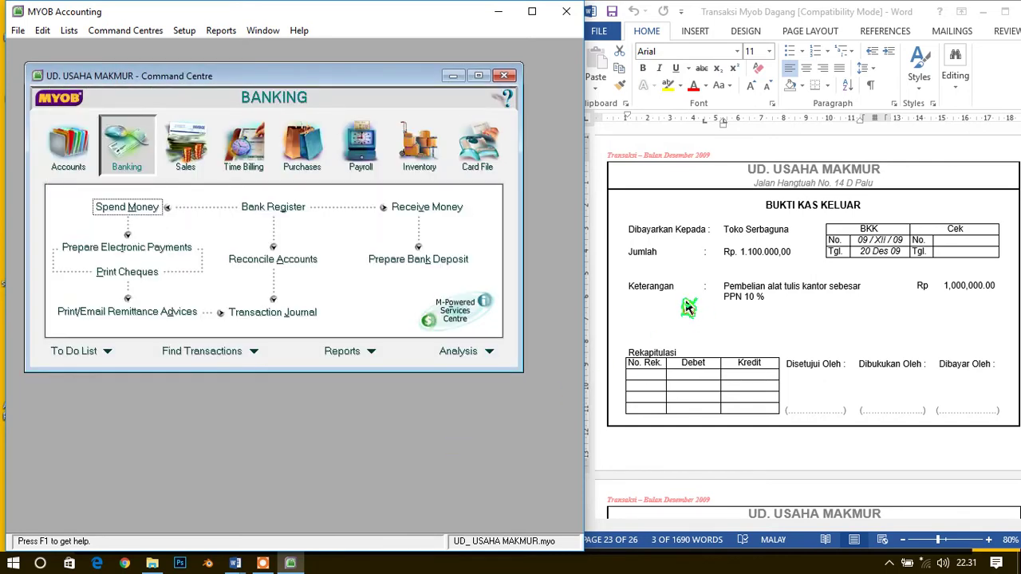
Bring up the 21 December cash receipt voucher for Toko Telasih in the Word document and start a Receive Payments entry in MYOB.
{"action": "left_click", "coordinate": [722, 327]}
{"action": "scroll", "coordinate": [725, 332], "scroll_direction": "down", "scroll_amount": 3}
{"action": "scroll", "coordinate": [727, 333], "scroll_direction": "down", "scroll_amount": 7}
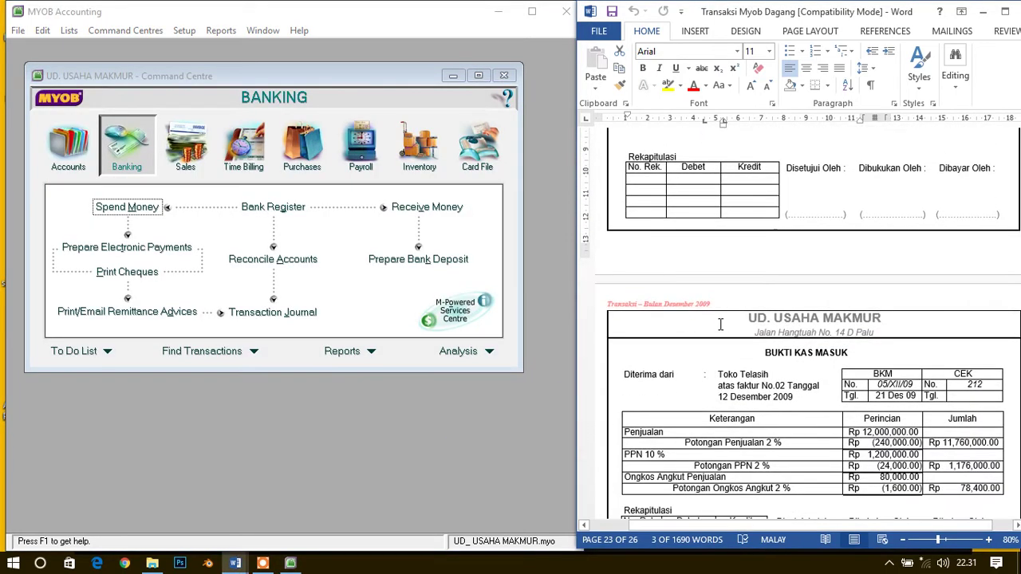
{"action": "scroll", "coordinate": [721, 323], "scroll_direction": "down", "scroll_amount": 1}
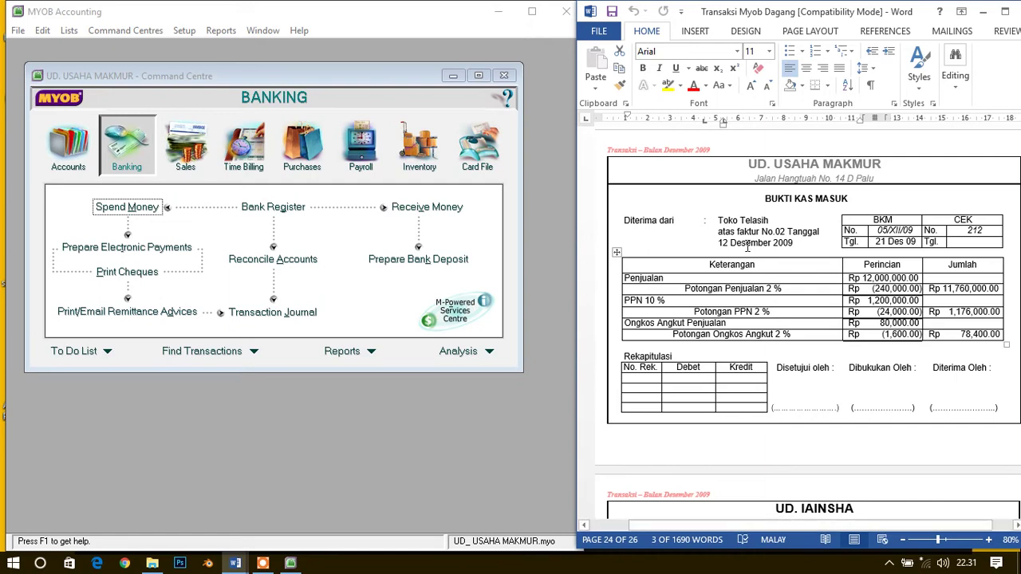
{"action": "left_click", "coordinate": [200, 158]}
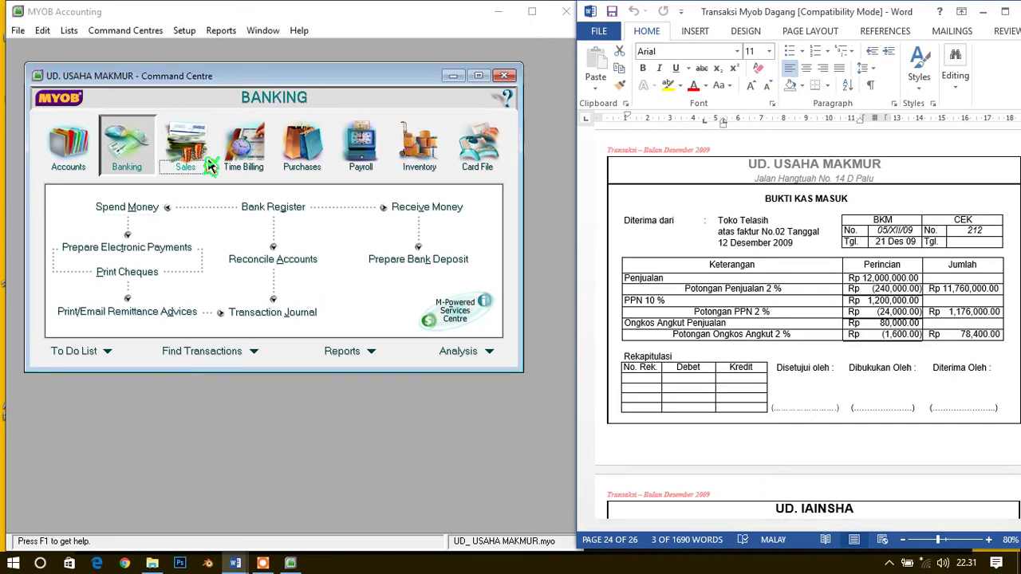
{"action": "left_click", "coordinate": [408, 241]}
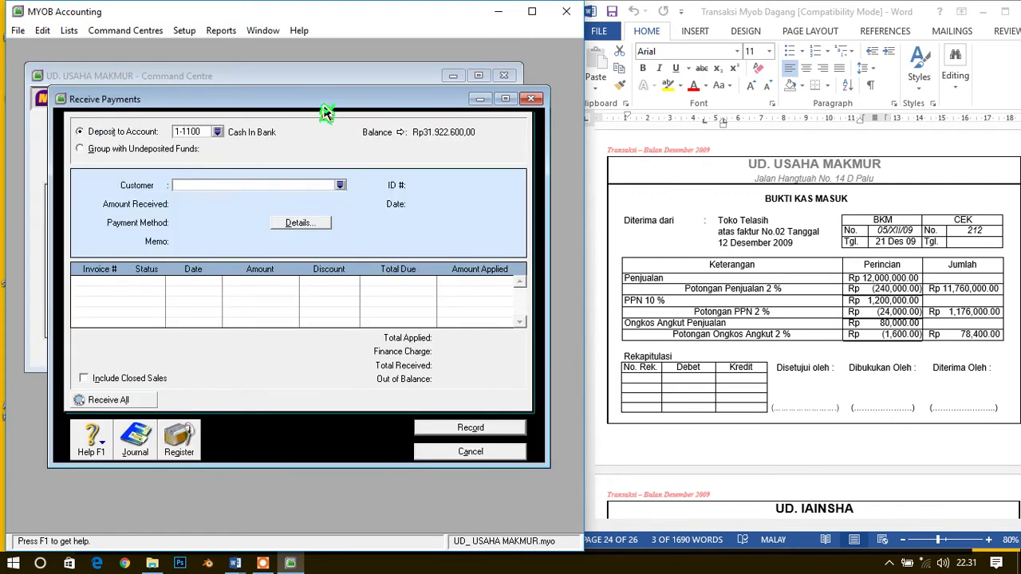
{"action": "left_click_drag", "start_coordinate": [327, 114], "coordinate": [348, 116]}
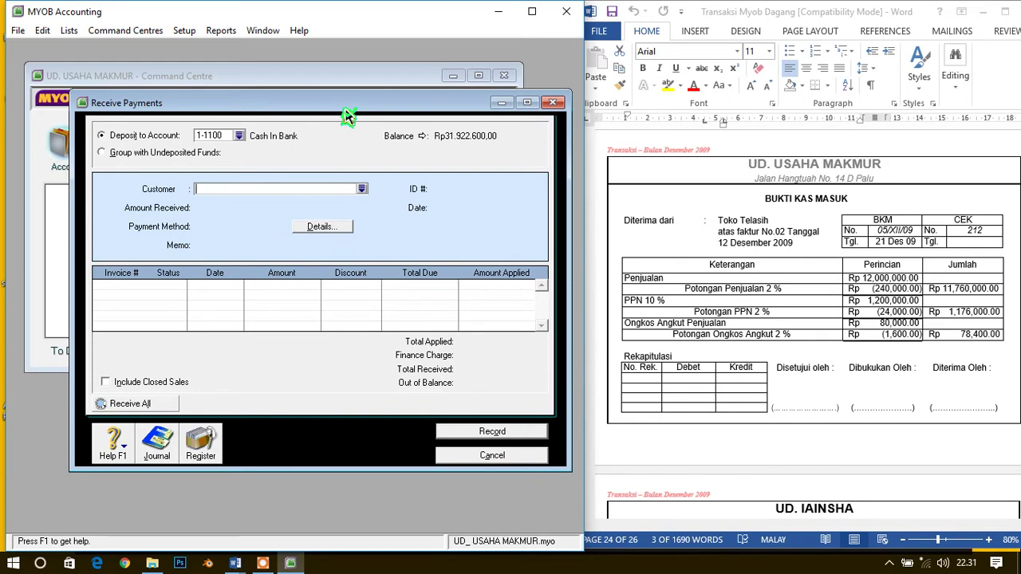
{"action": "mouse_move", "coordinate": [348, 117]}
{"action": "left_mouse_down"}
{"action": "mouse_move", "coordinate": [343, 91]}
{"action": "mouse_move", "coordinate": [334, 102]}
{"action": "left_mouse_up"}
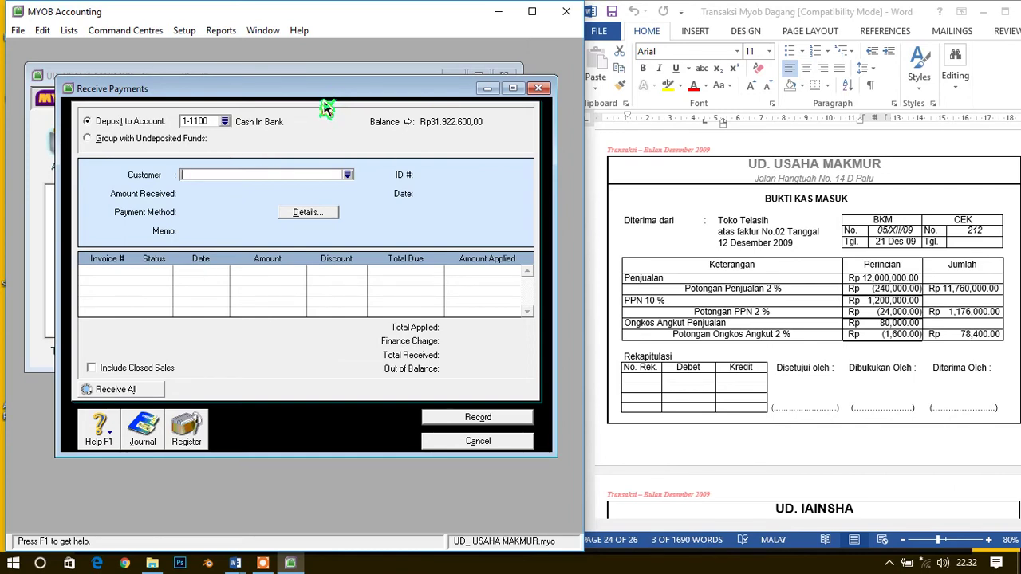
{"action": "left_click_drag", "start_coordinate": [333, 116], "coordinate": [338, 122]}
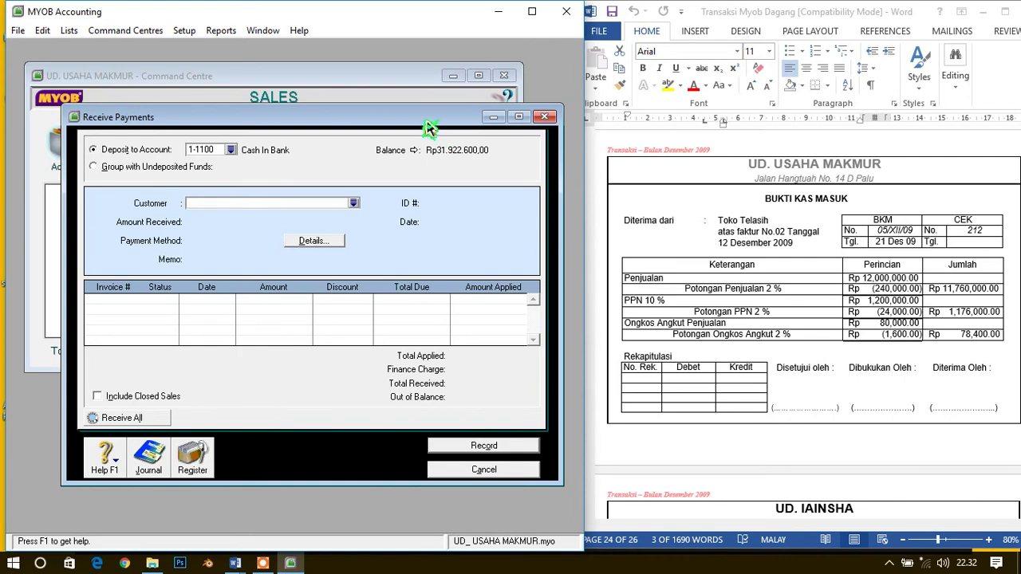
{"action": "left_click_drag", "start_coordinate": [429, 121], "coordinate": [424, 111]}
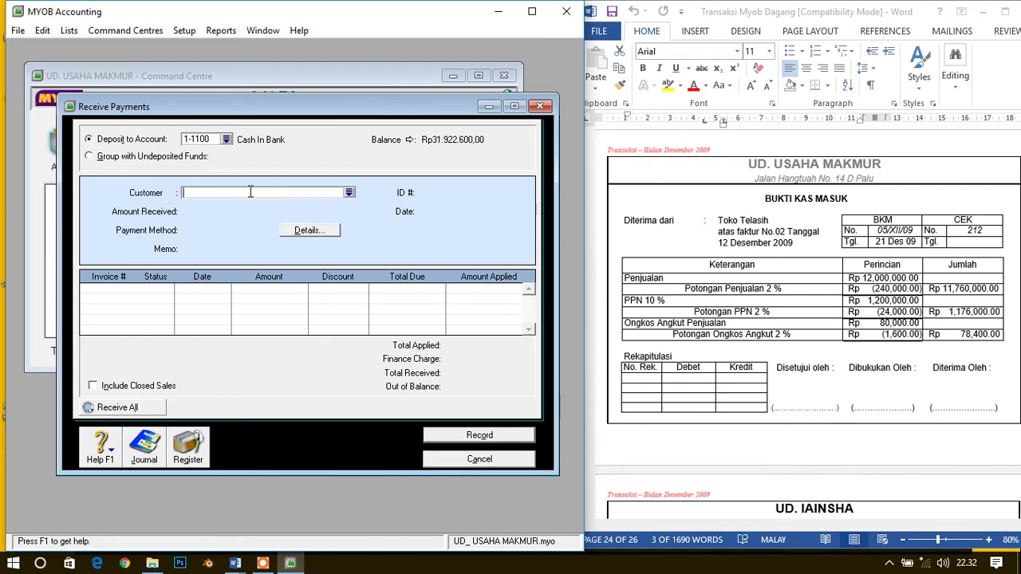
Choose Toko Telasih as the paying customer and set the receipt ID to BKM05 and the date to 21/12/2009.
{"action": "left_click", "coordinate": [350, 193]}
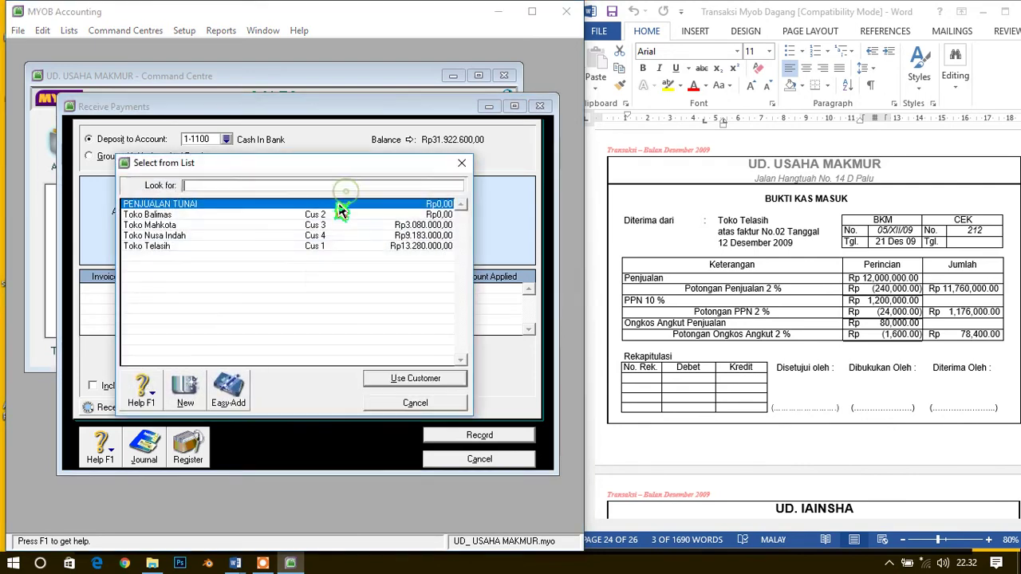
{"action": "left_click", "coordinate": [154, 247]}
{"action": "double_click", "coordinate": [157, 249]}
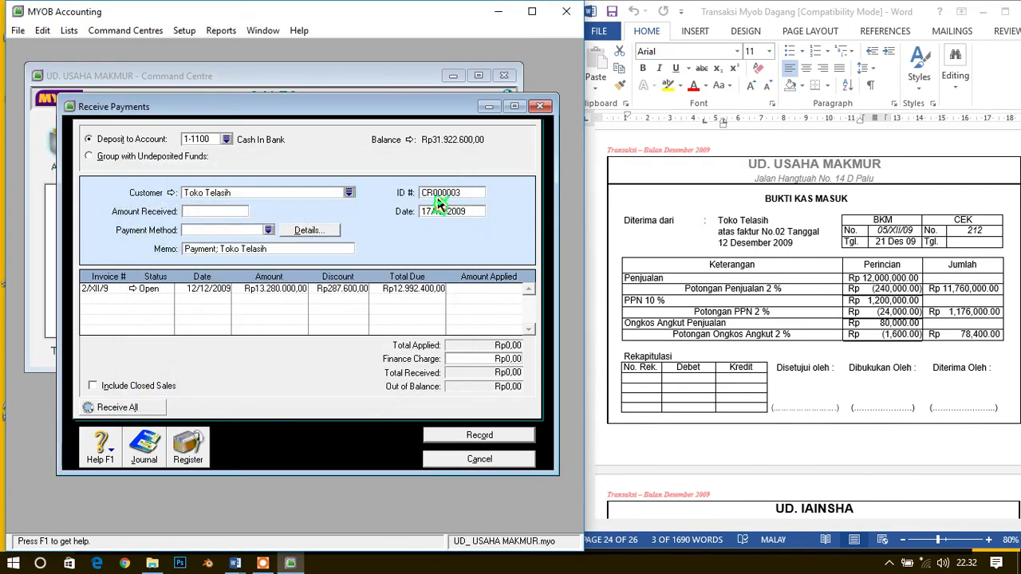
{"action": "type", "text": "BKM05"}
{"action": "key", "text": "Tab"}
{"action": "type", "text": "21"}
{"action": "type", "text": "/12/2009"}
{"action": "key", "text": "Tab"}
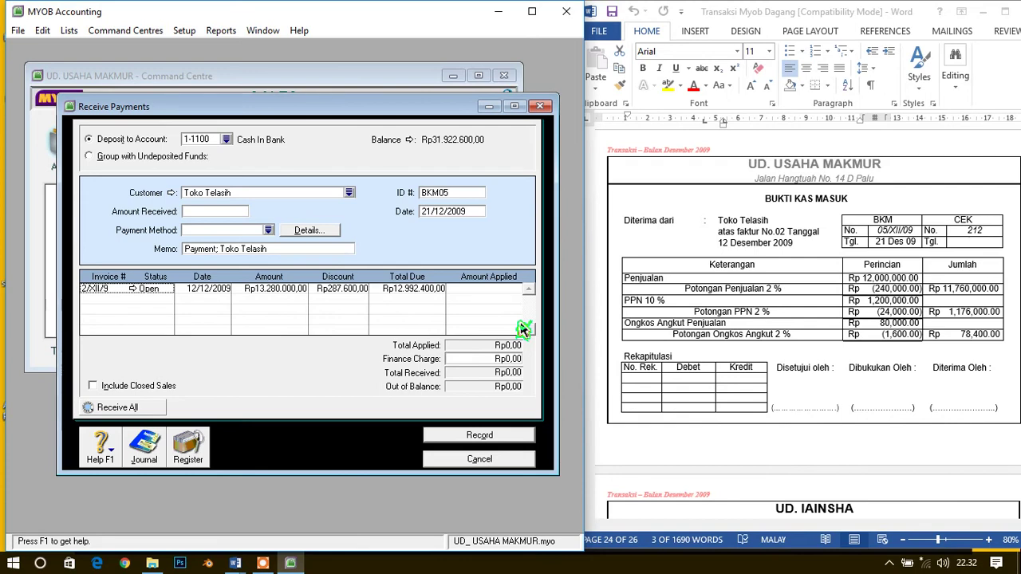
Add up the voucher's Jumlah column and enter Rp13.014.400 as the amount received.
{"action": "left_click", "coordinate": [961, 291]}
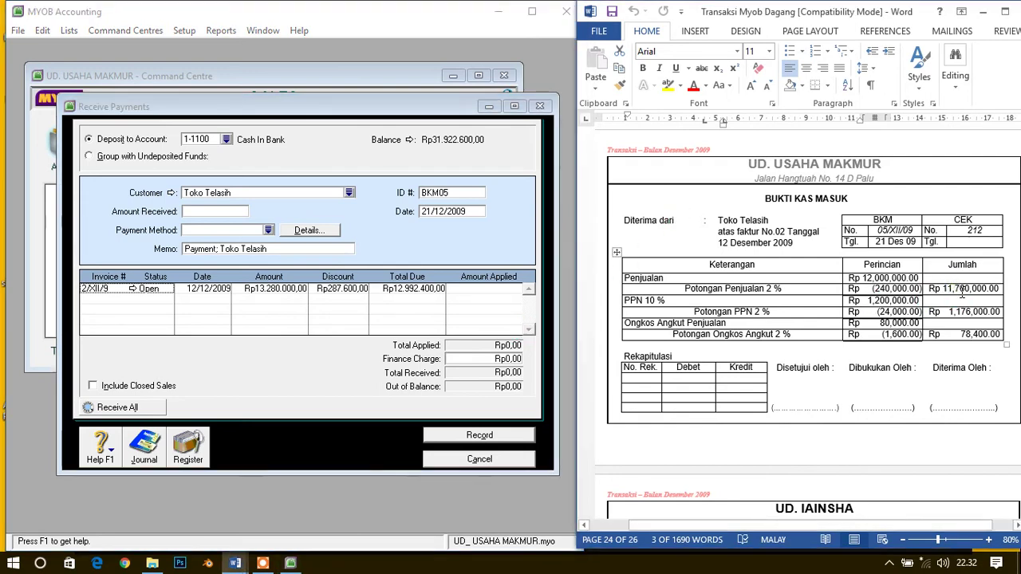
{"action": "left_click_drag", "start_coordinate": [957, 289], "coordinate": [979, 335]}
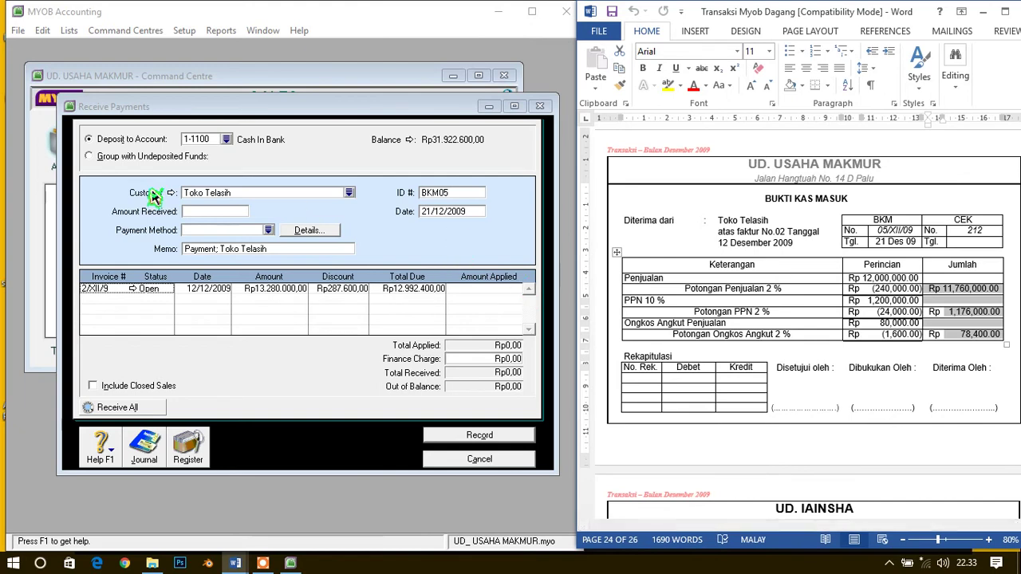
{"action": "left_click", "coordinate": [212, 214]}
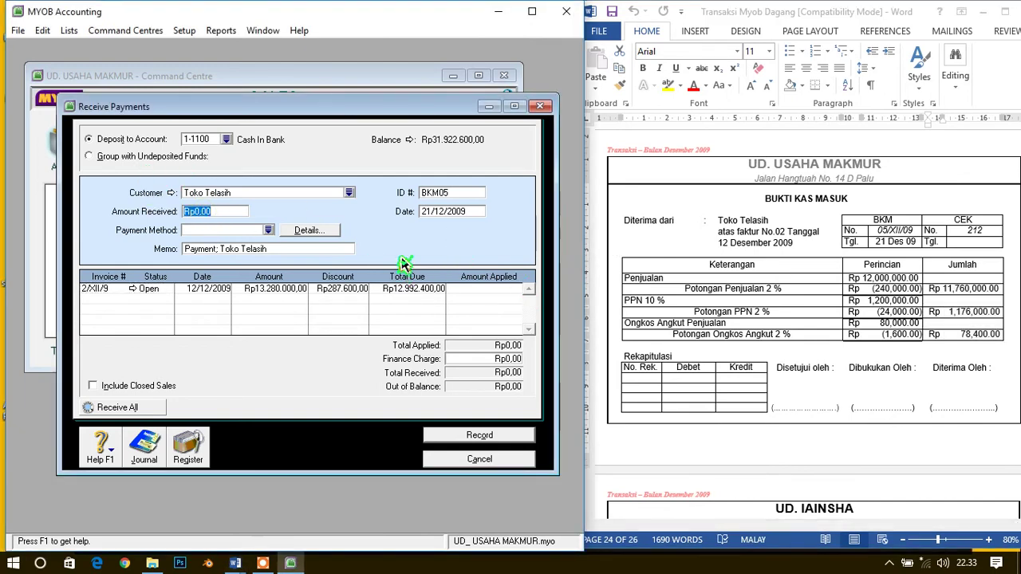
{"action": "type", "text": "13"}
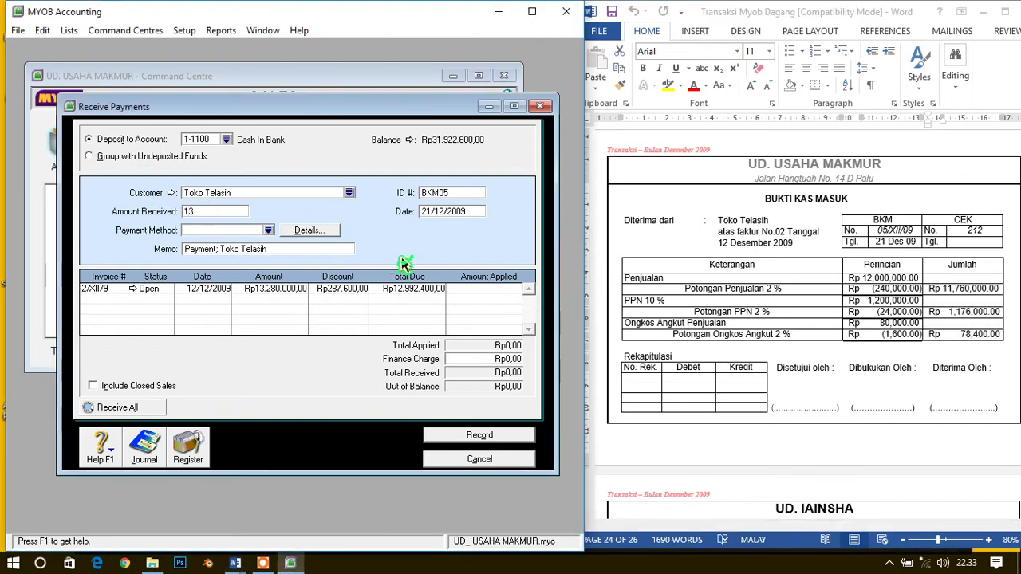
{"action": "type", "text": ".0"}
{"action": "type", "text": "14.400"}
{"action": "key", "text": "Tab"}
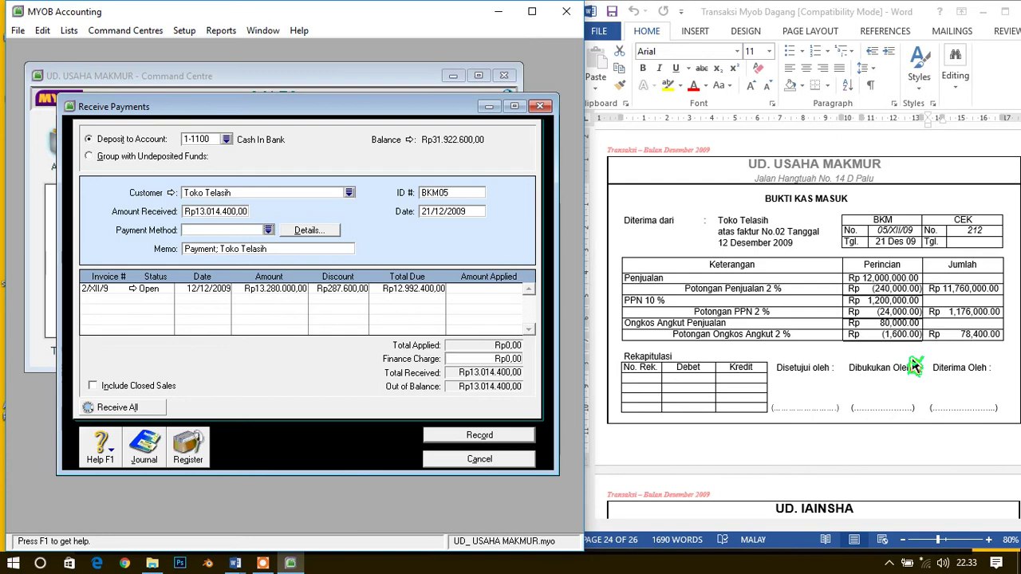
Total the voucher's three 2% deductions, set the discount on invoice 2/XII/9 to Rp265.600 and apply Rp13.014.400 to it.
{"action": "left_click", "coordinate": [871, 295]}
{"action": "left_click_drag", "start_coordinate": [871, 295], "coordinate": [917, 289]}
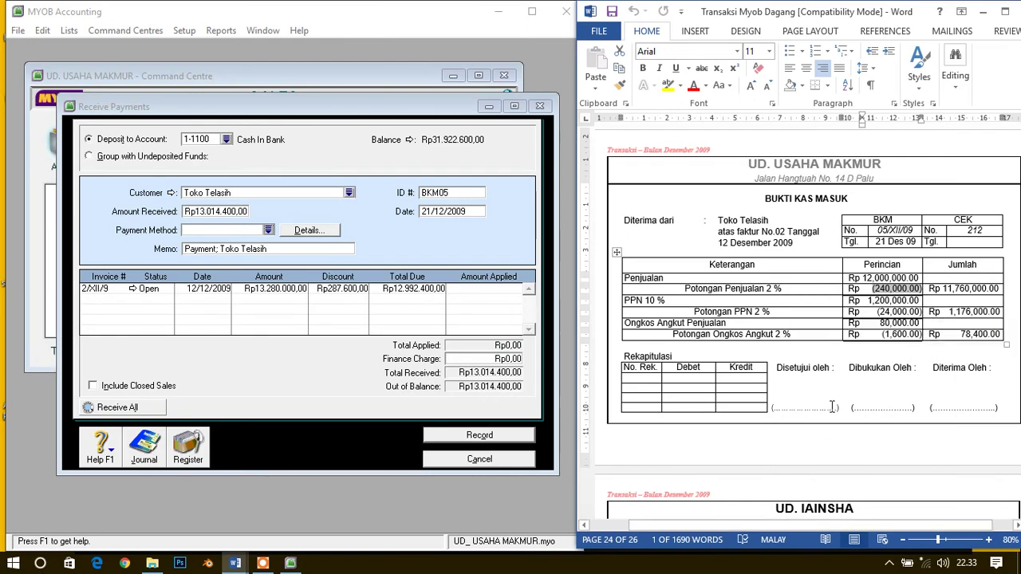
{"action": "left_click_drag", "start_coordinate": [878, 311], "coordinate": [923, 311]}
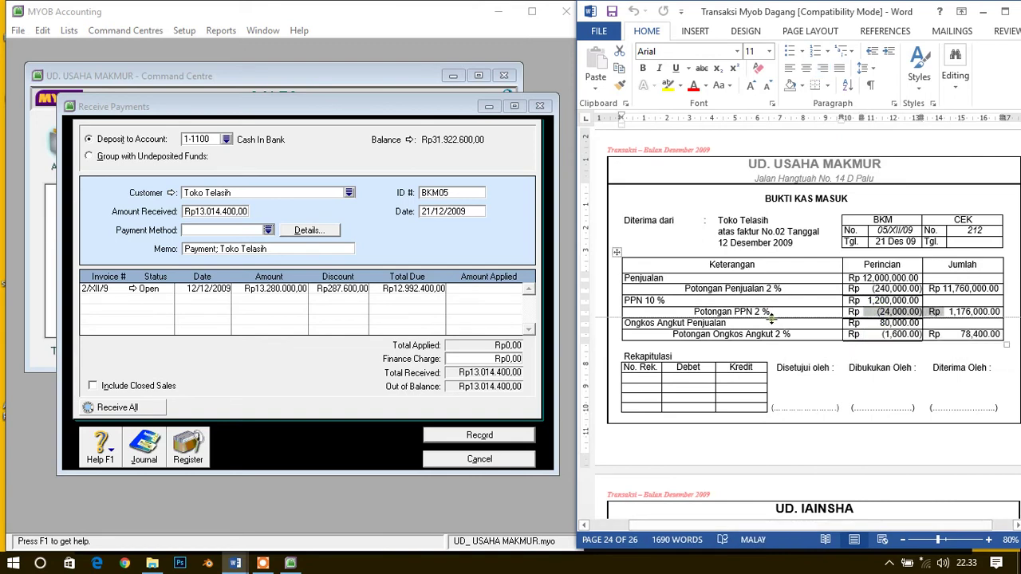
{"action": "left_click_drag", "start_coordinate": [880, 333], "coordinate": [919, 334]}
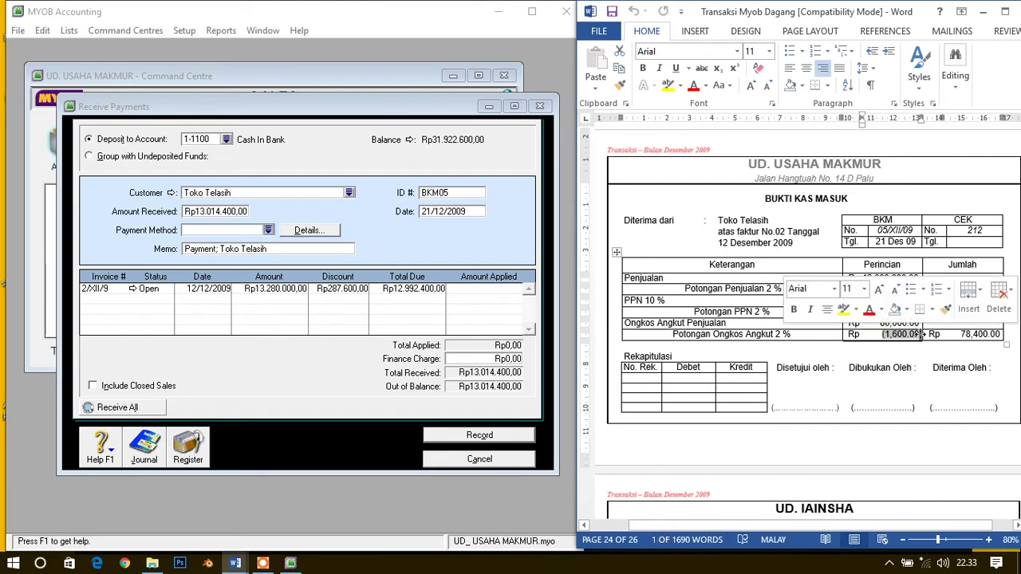
{"action": "left_click", "coordinate": [345, 289]}
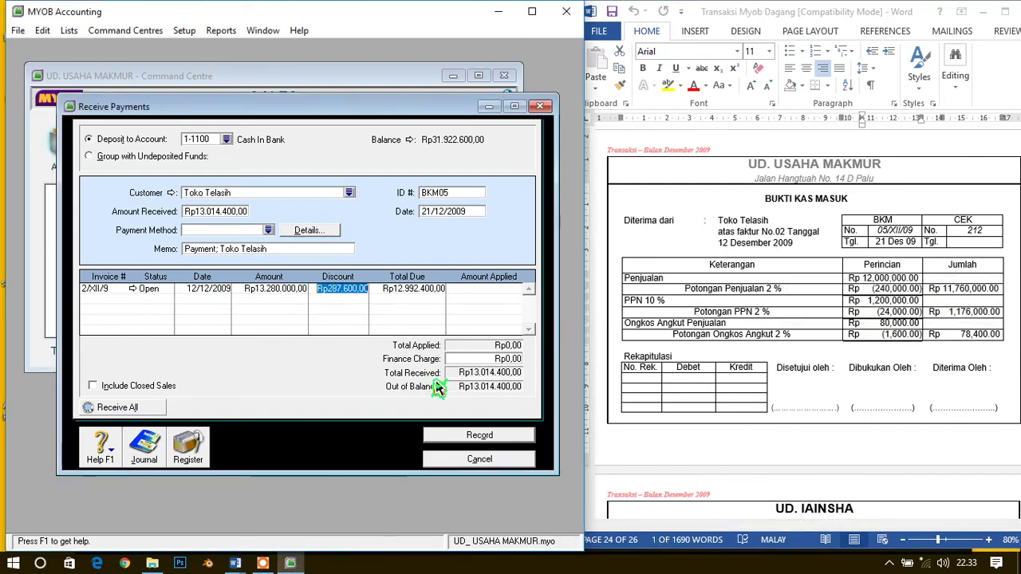
{"action": "type", "text": "28"}
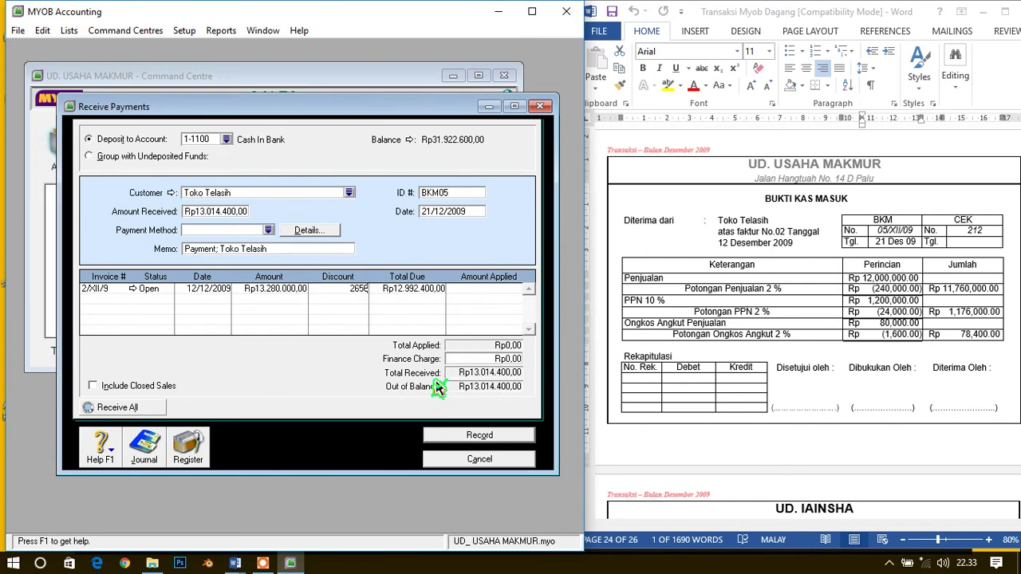
{"action": "key", "text": "Tab"}
{"action": "key", "text": "Tab"}
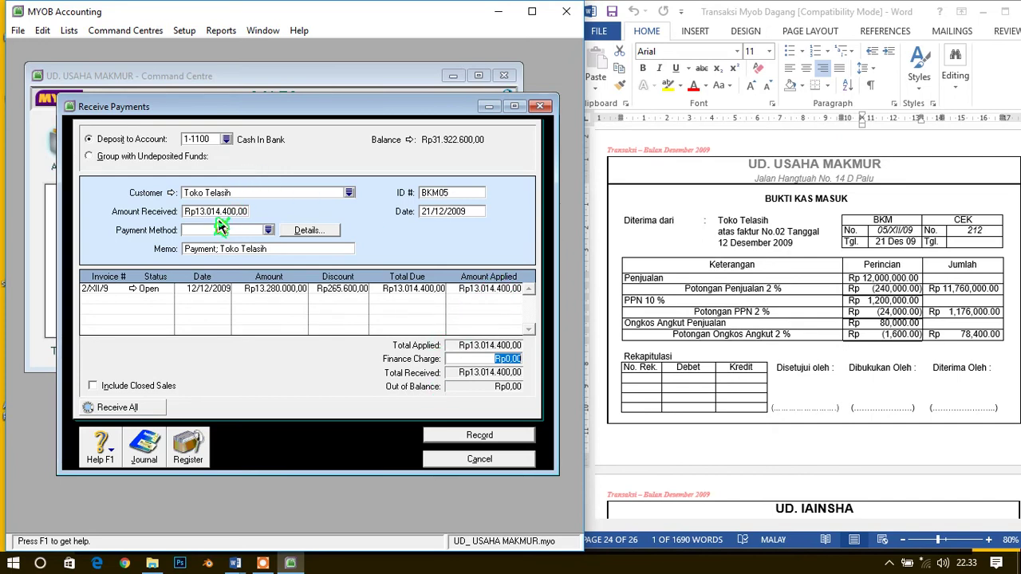
Record the BKM05 payment without printing the discount's credit memo and close the payment form.
{"action": "left_click", "coordinate": [479, 435]}
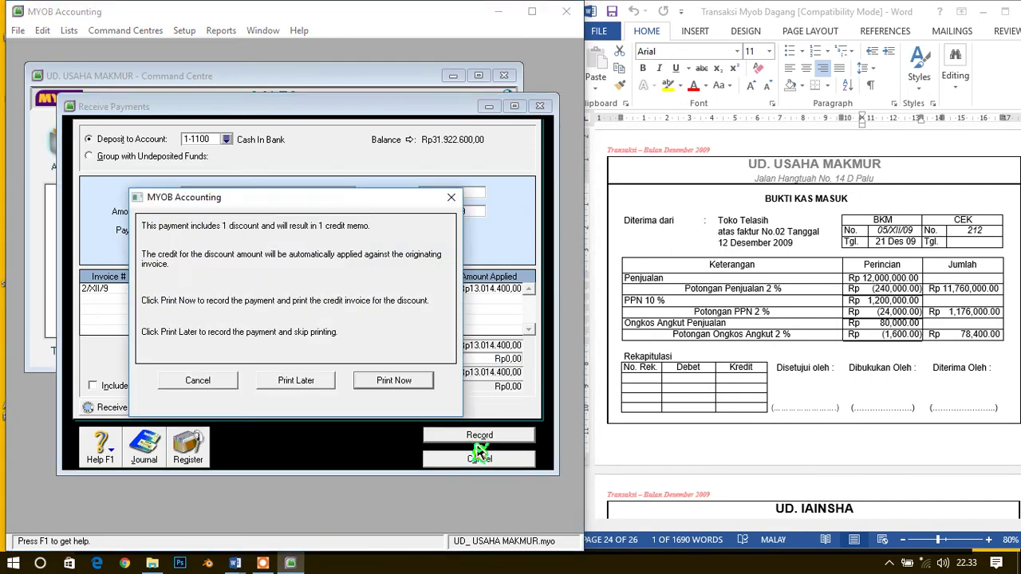
{"action": "left_click", "coordinate": [311, 378]}
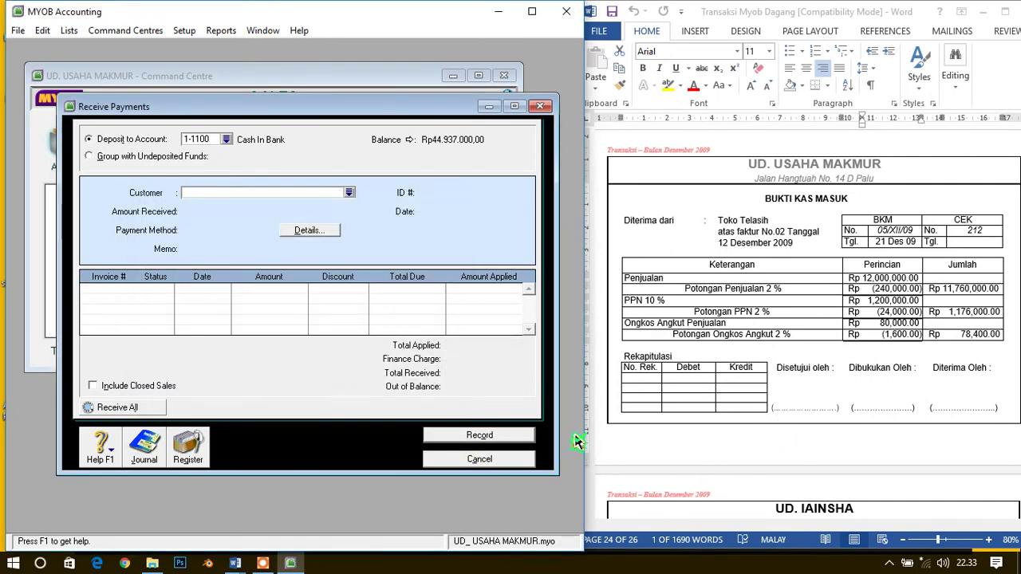
{"action": "left_click", "coordinate": [516, 462]}
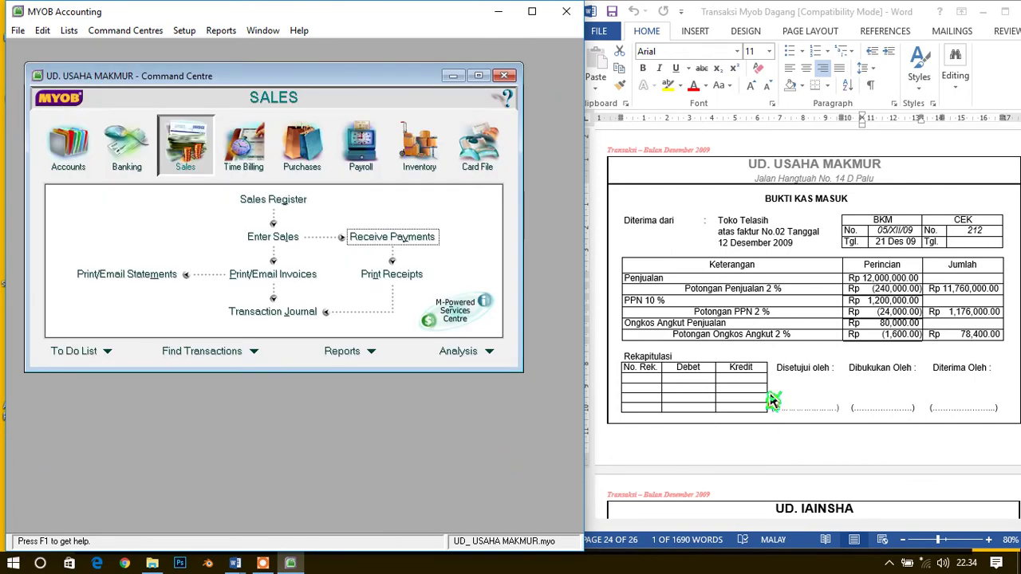
Bring up the 24 December purchase invoice from UD. IAINSHA in the Word document and check the supplier's name.
{"action": "scroll", "coordinate": [785, 393], "scroll_direction": "down", "scroll_amount": 1}
{"action": "scroll", "coordinate": [786, 393], "scroll_direction": "down", "scroll_amount": 7}
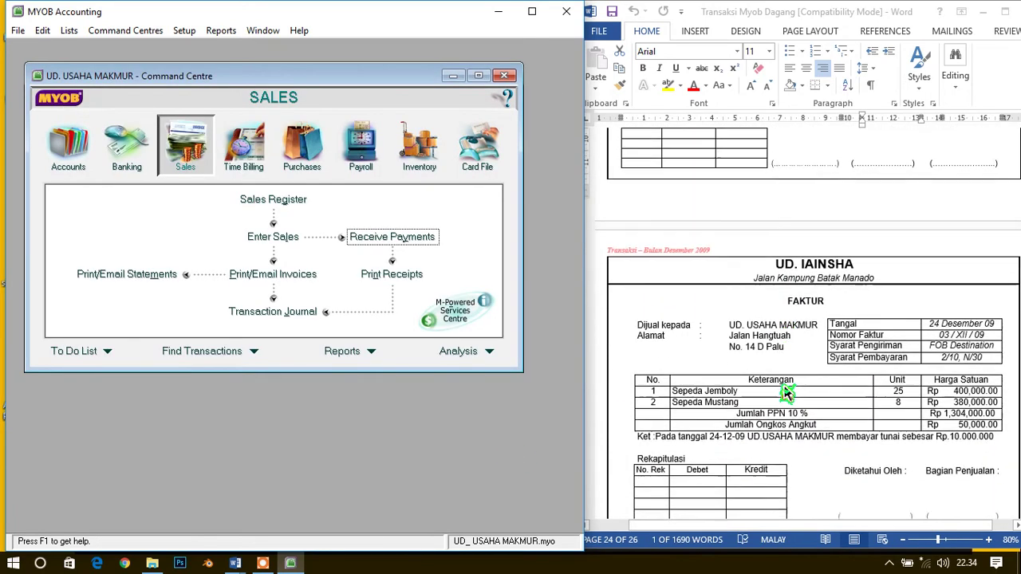
{"action": "scroll", "coordinate": [785, 391], "scroll_direction": "down", "scroll_amount": 2}
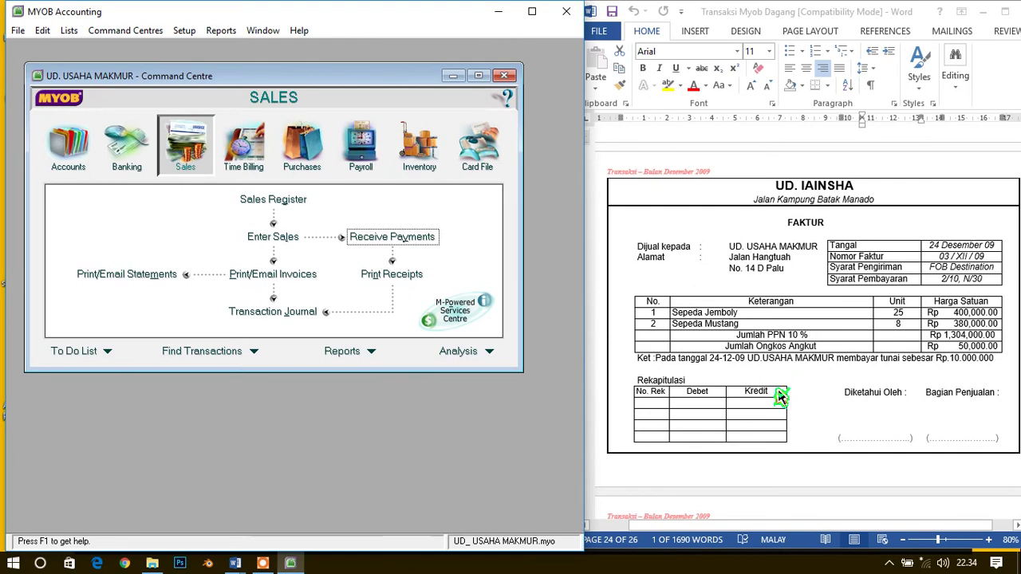
{"action": "left_click", "coordinate": [766, 189]}
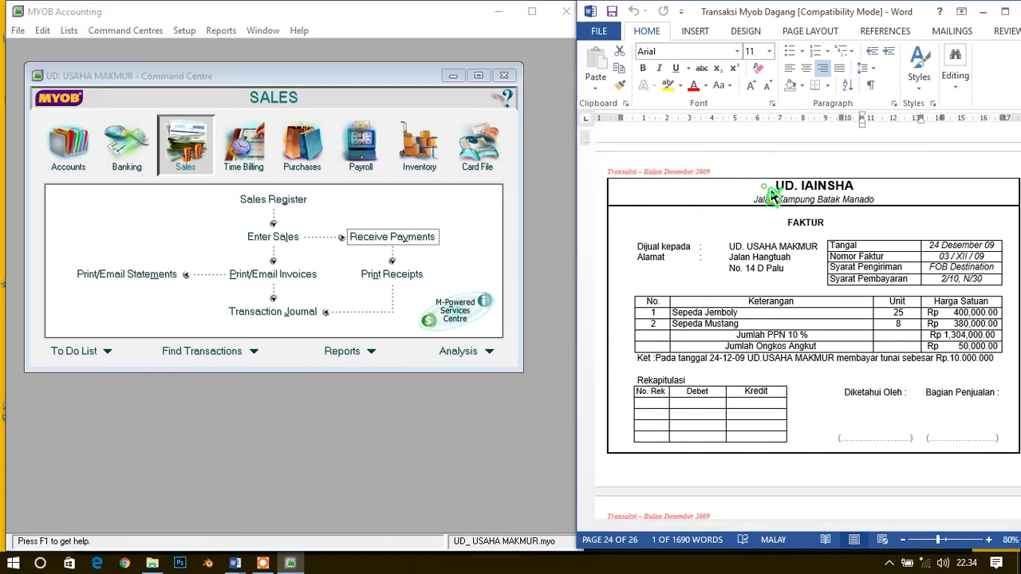
{"action": "left_click_drag", "start_coordinate": [768, 186], "coordinate": [884, 194]}
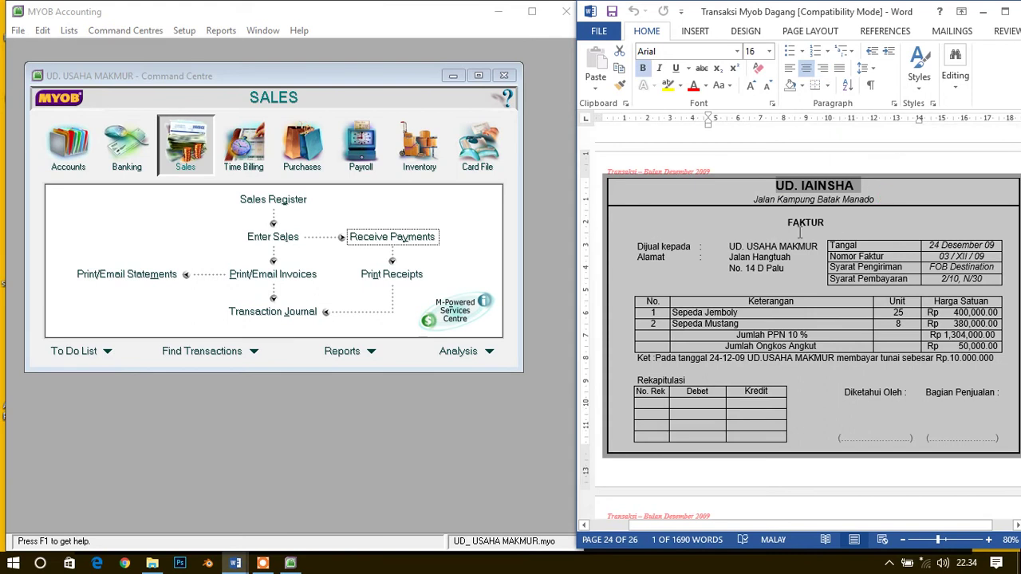
{"action": "left_click", "coordinate": [801, 231]}
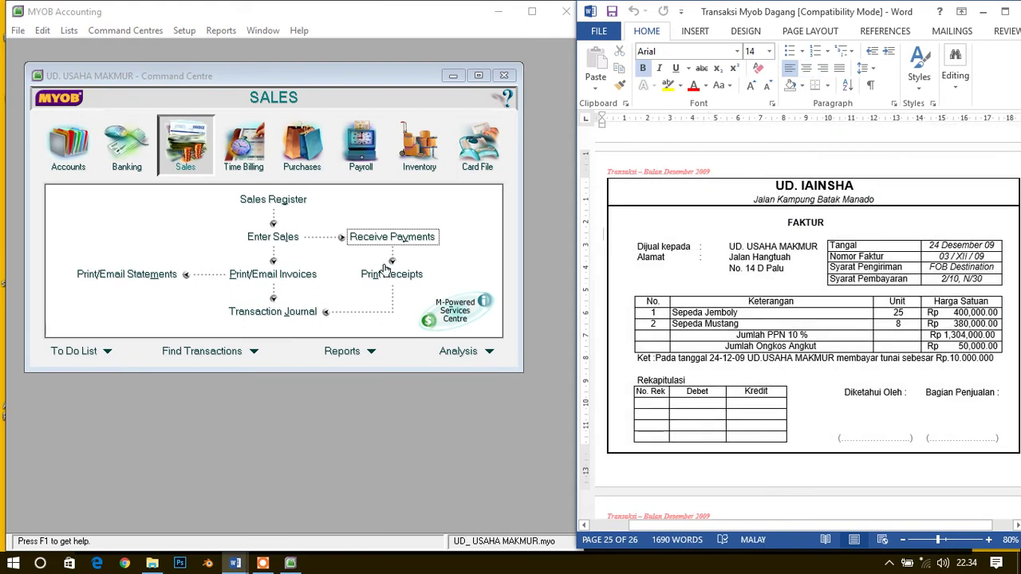
Start a new item purchase bill in MYOB with UD. Lainsha as the supplier.
{"action": "left_click", "coordinate": [310, 156]}
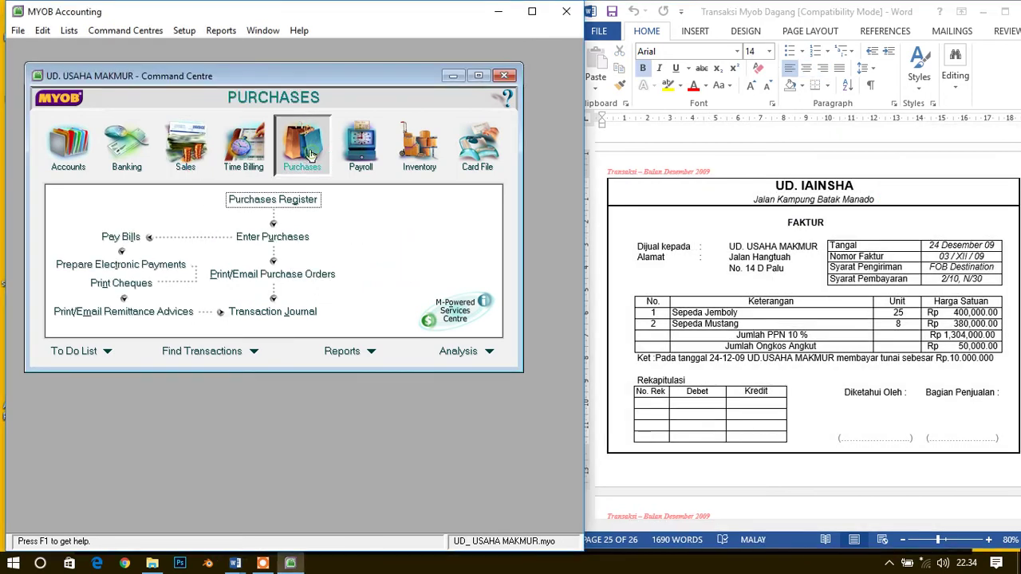
{"action": "left_click", "coordinate": [303, 240]}
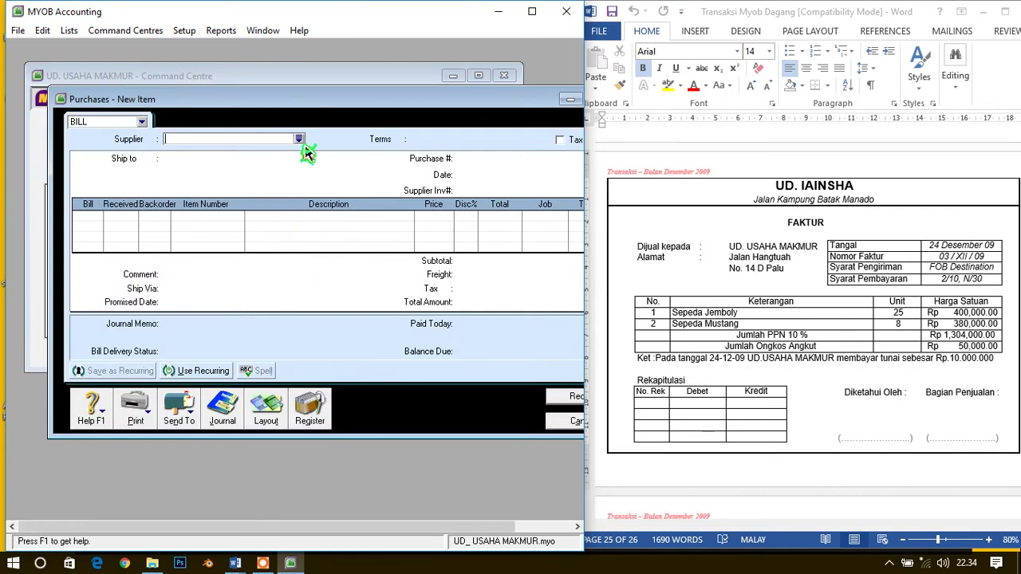
{"action": "left_click", "coordinate": [298, 139]}
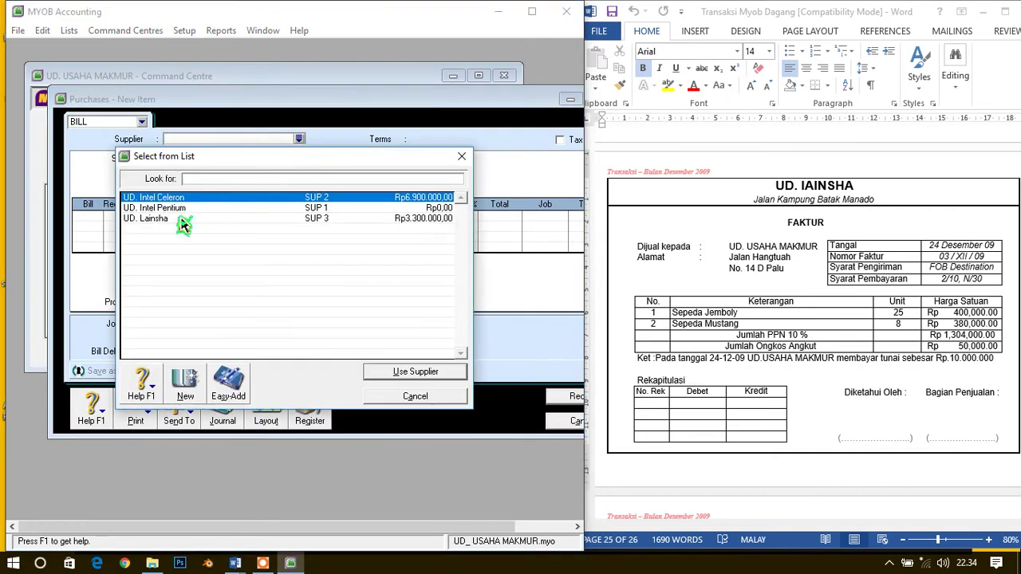
{"action": "left_click", "coordinate": [153, 222]}
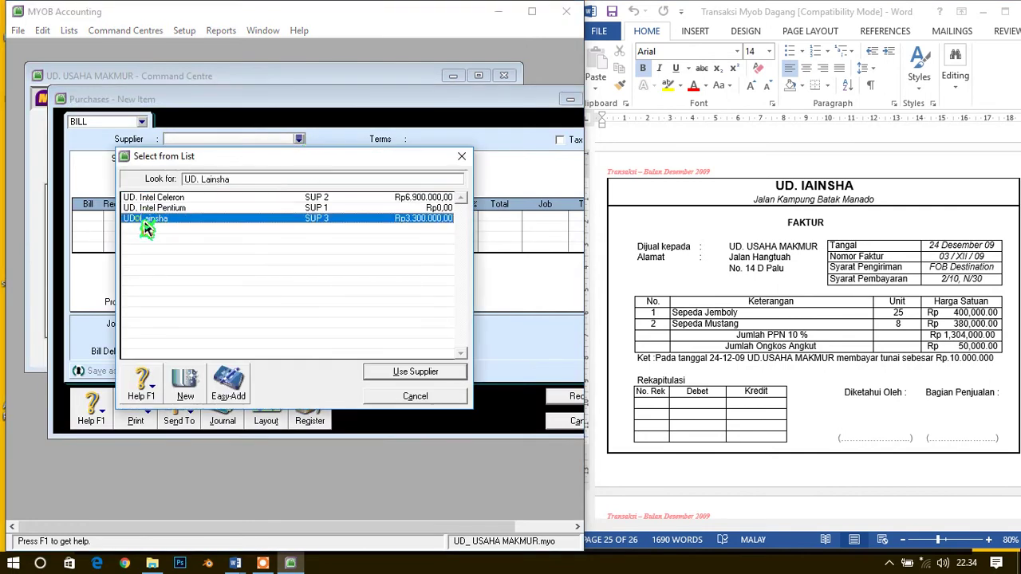
{"action": "double_click", "coordinate": [146, 229]}
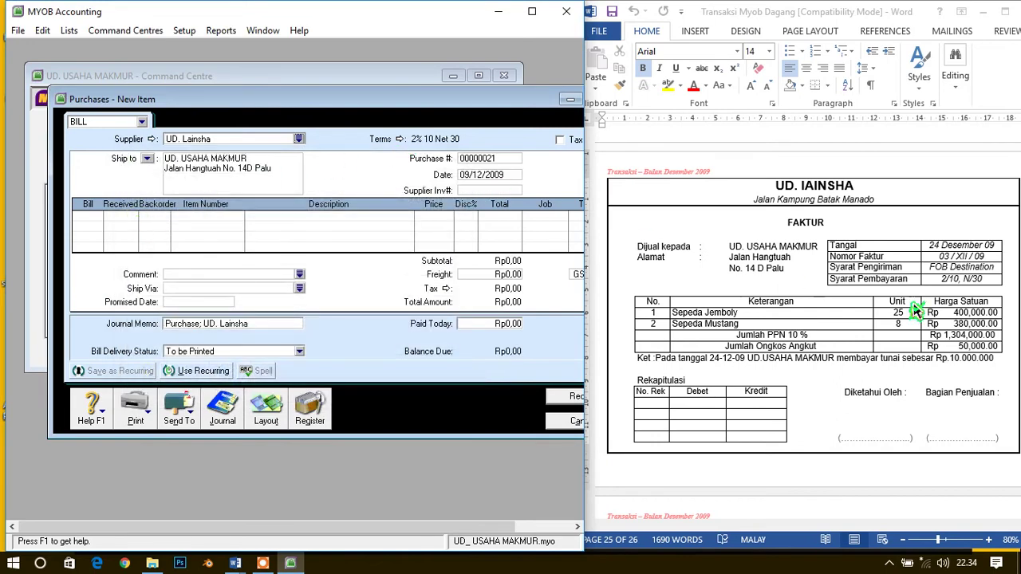
Set the bill's purchase number to 03/XII/9 and its date to 24/12/2009.
{"action": "left_click_drag", "start_coordinate": [456, 106], "coordinate": [401, 110]}
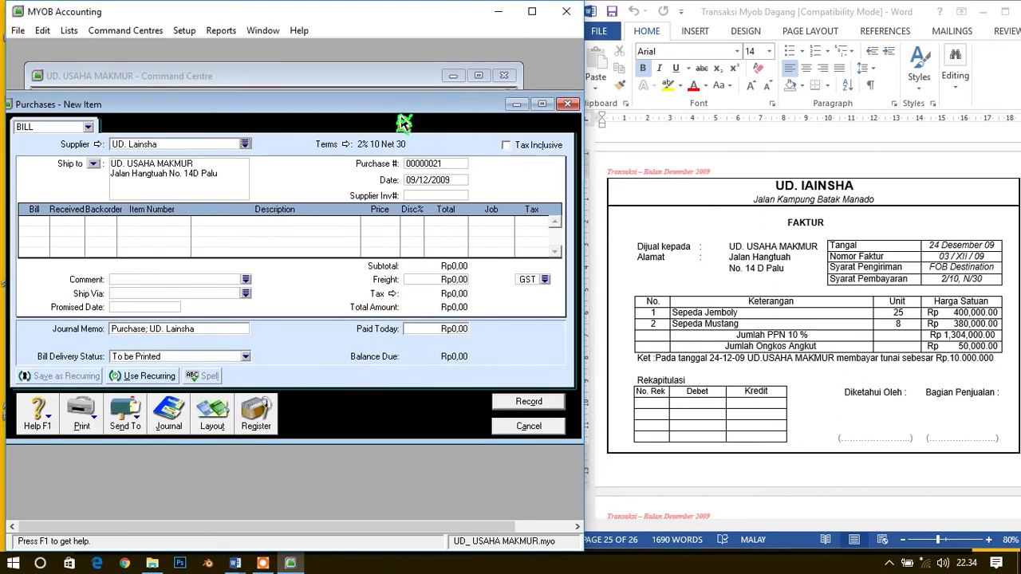
{"action": "left_click", "coordinate": [441, 165]}
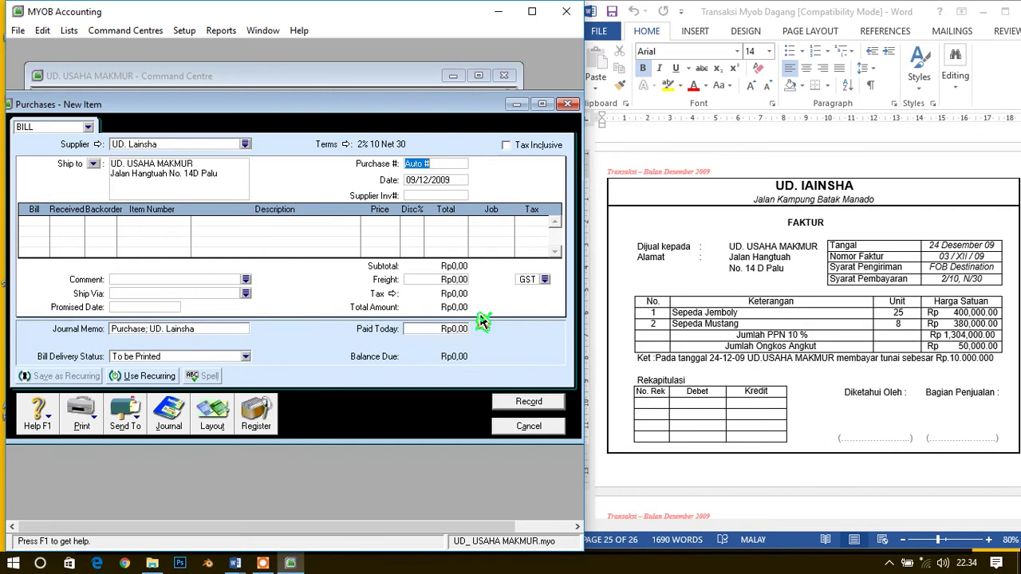
{"action": "type", "text": "03/XII/9"}
{"action": "key", "text": "Tab"}
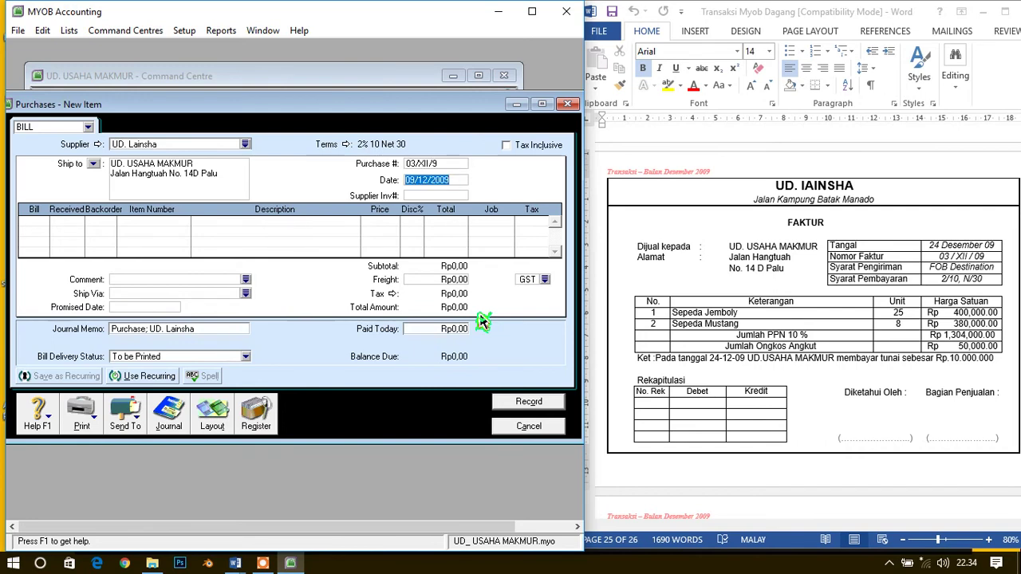
{"action": "type", "text": "24/12/2009"}
{"action": "key", "text": "Tab"}
{"action": "key", "text": "Tab"}
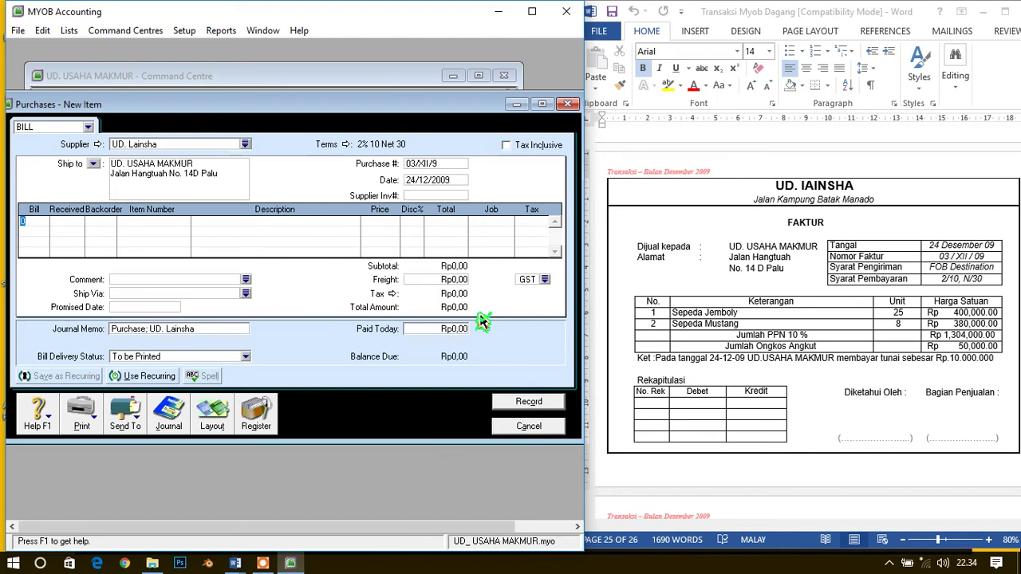
Enter 25 units of item K712 Sepeda Jemboly at Rp400.000 as the bill's first line.
{"action": "key", "text": "Tab"}
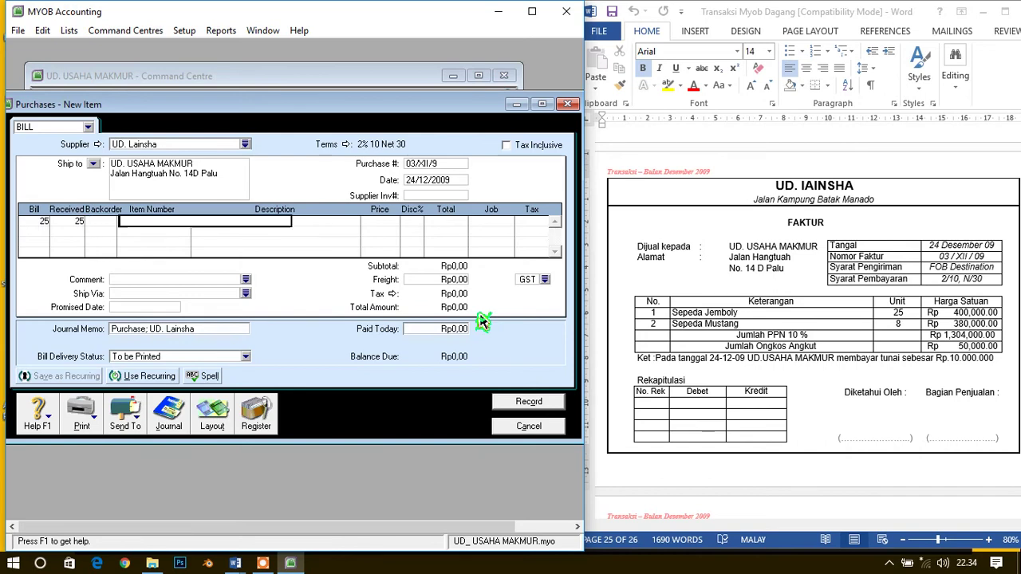
{"action": "key", "text": "Tab"}
{"action": "key", "text": "Return"}
{"action": "key", "text": "Tab"}
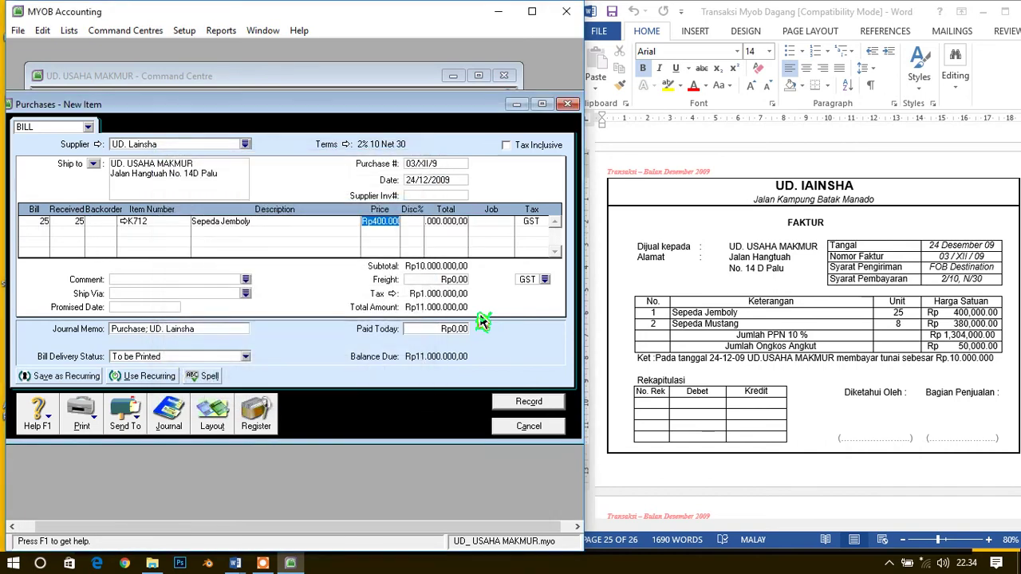
{"action": "key", "text": "Tab"}
{"action": "key", "text": "Tab"}
Add 8 units of item P2A Sepeda Mustang at Rp380.000 as the bill's second line.
{"action": "key", "text": "Tab"}
{"action": "key", "text": "Tab"}
{"action": "key", "text": "Tab"}
{"action": "key", "text": "Tab"}
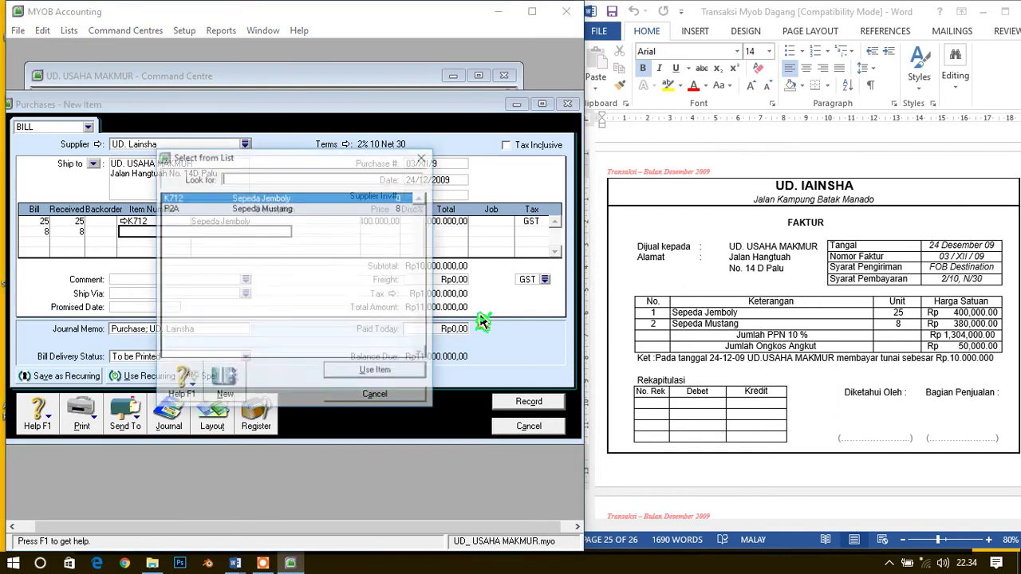
{"action": "type", "text": "P2A"}
{"action": "key", "text": "Return"}
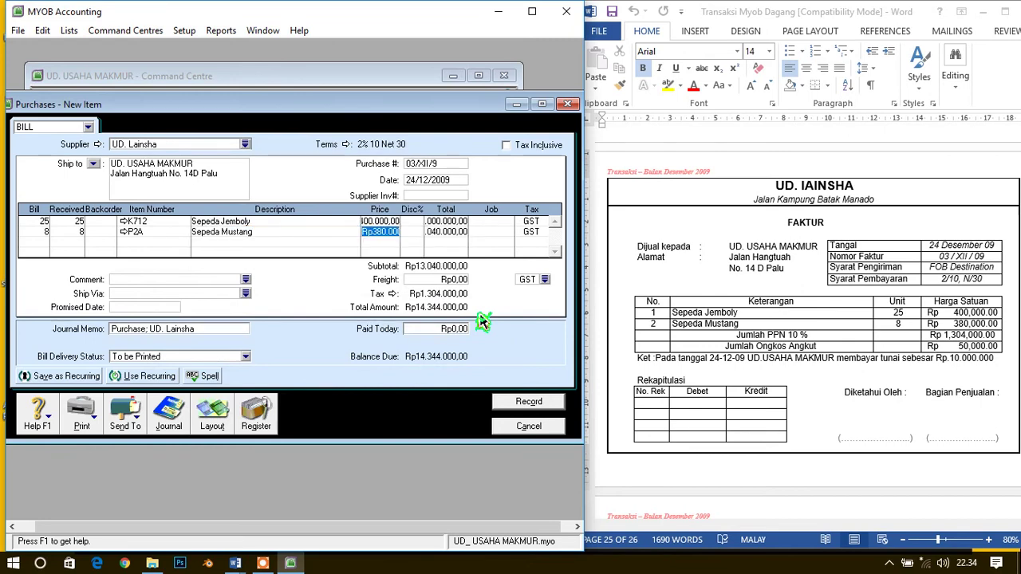
{"action": "key", "text": "Tab"}
{"action": "key", "text": "Tab"}
{"action": "key", "text": "Tab"}
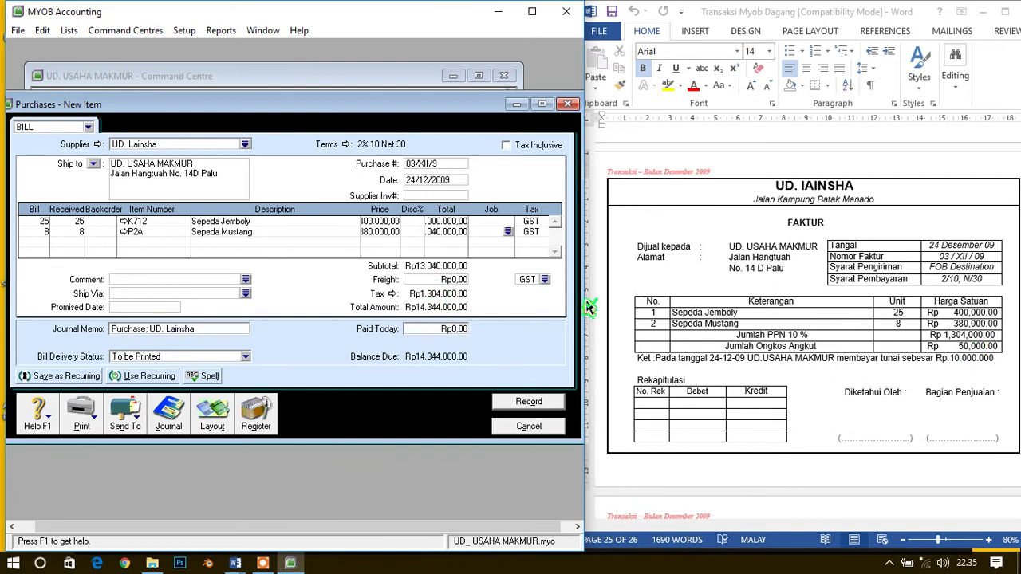
Set the bill's freight to Rp50.000 with tax code N-T and the amount paid today to Rp10.000.000.
{"action": "left_click", "coordinate": [453, 280]}
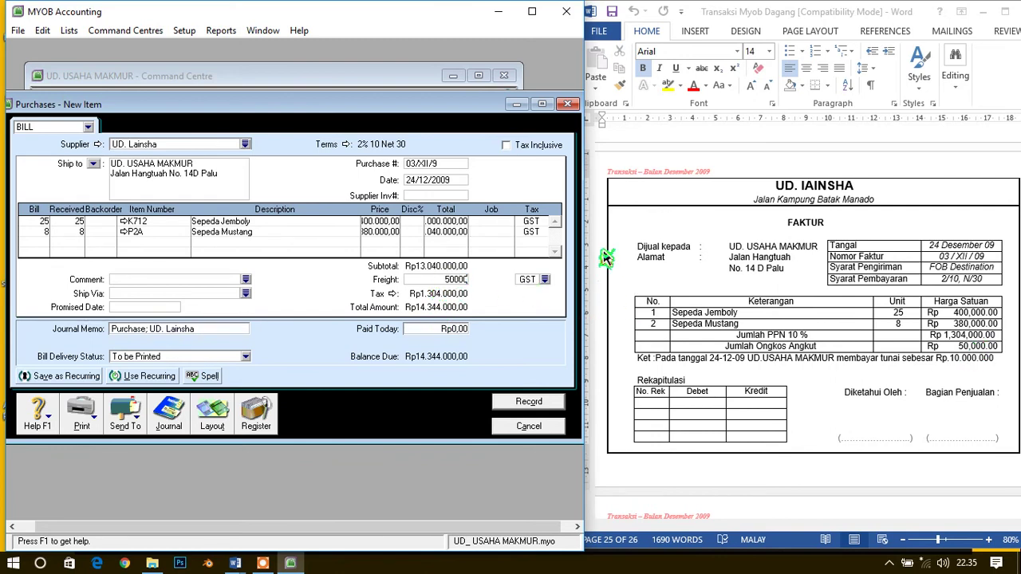
{"action": "key", "text": "Tab"}
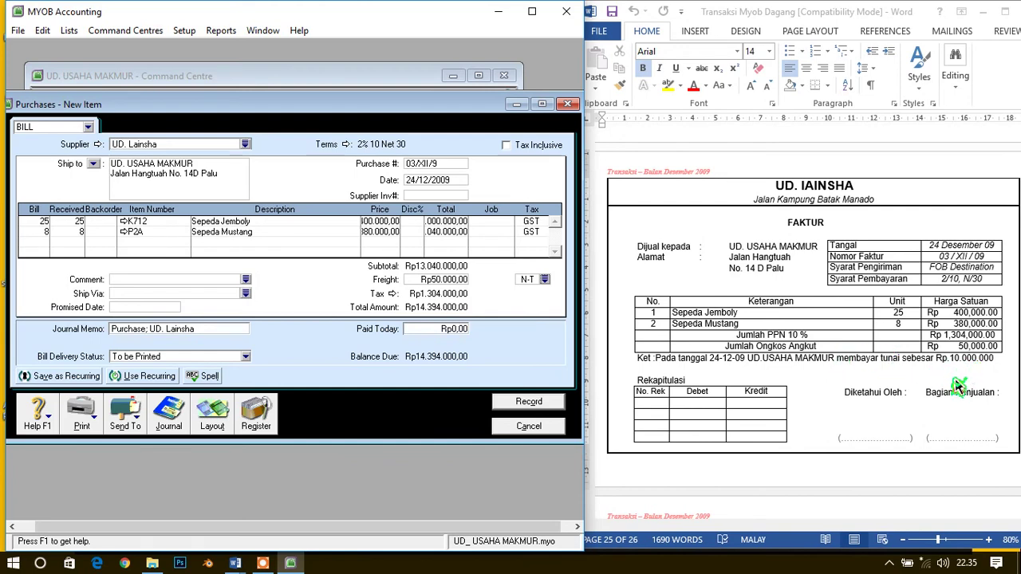
{"action": "left_click", "coordinate": [446, 328]}
{"action": "key", "text": "Tab"}
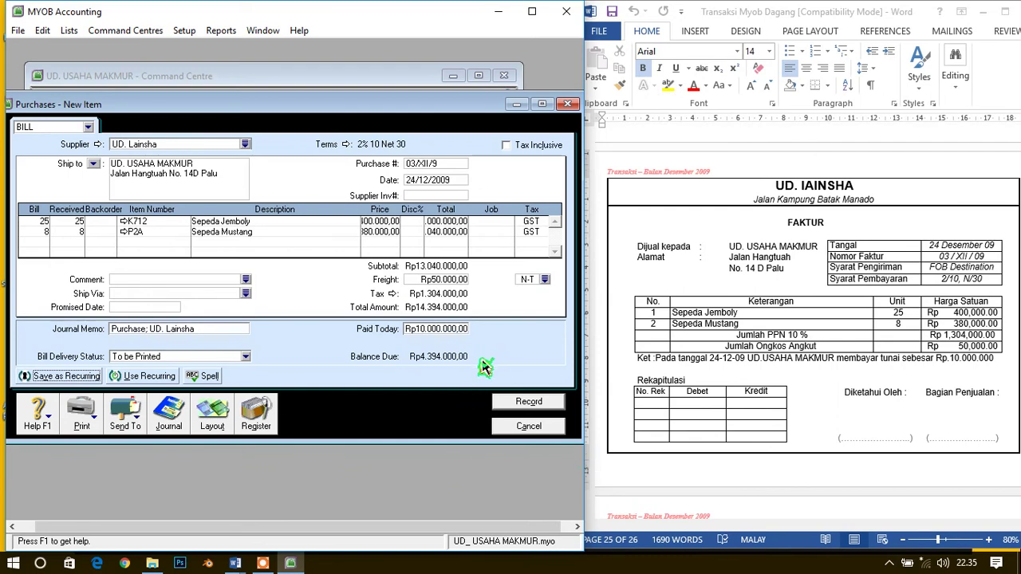
Record the bill without spelling corrections, keeping its tax codes and accepting the cheque for the paid amount, and close the purchase form.
{"action": "left_click", "coordinate": [534, 410]}
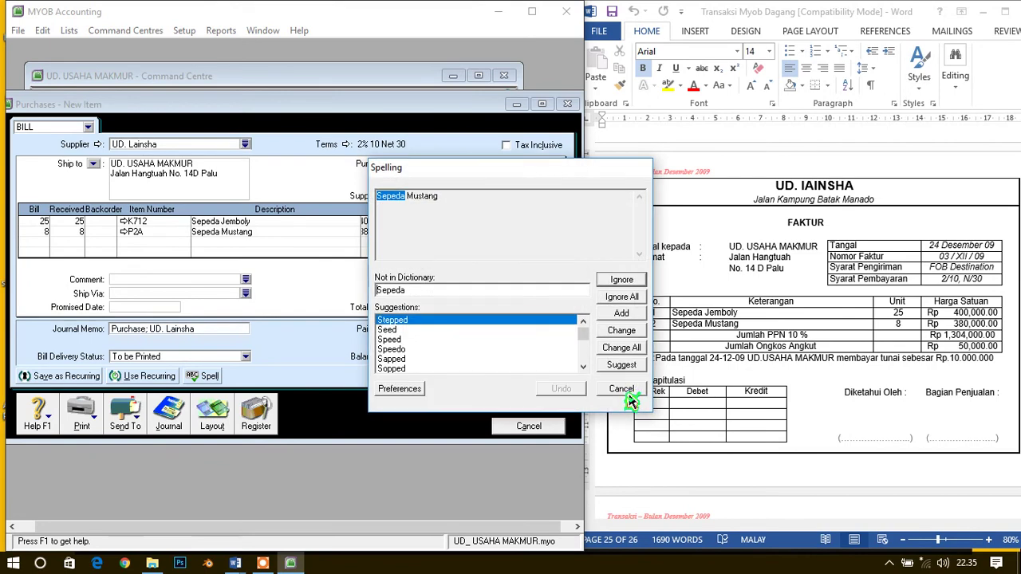
{"action": "left_click", "coordinate": [624, 390]}
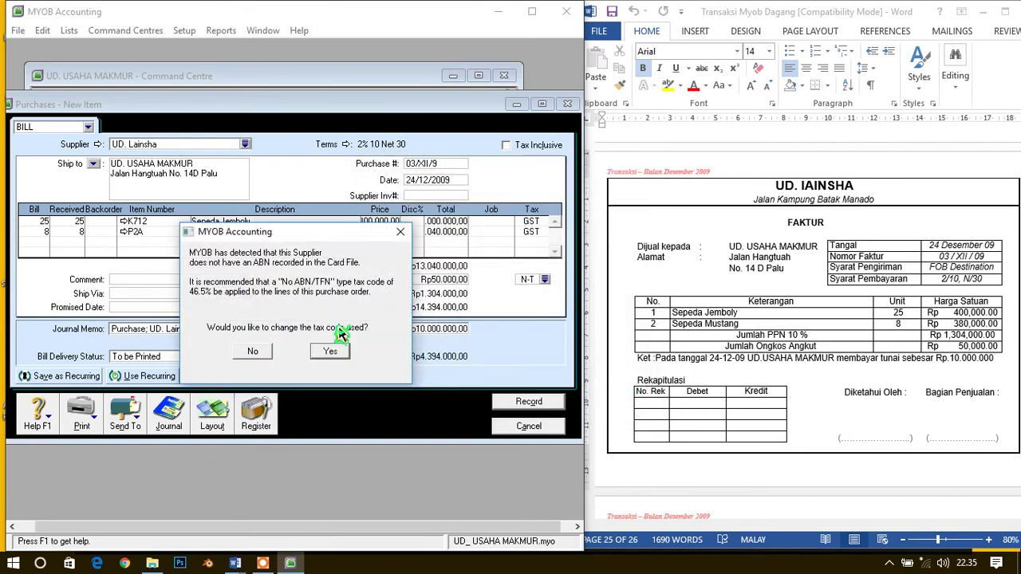
{"action": "left_click", "coordinate": [252, 354]}
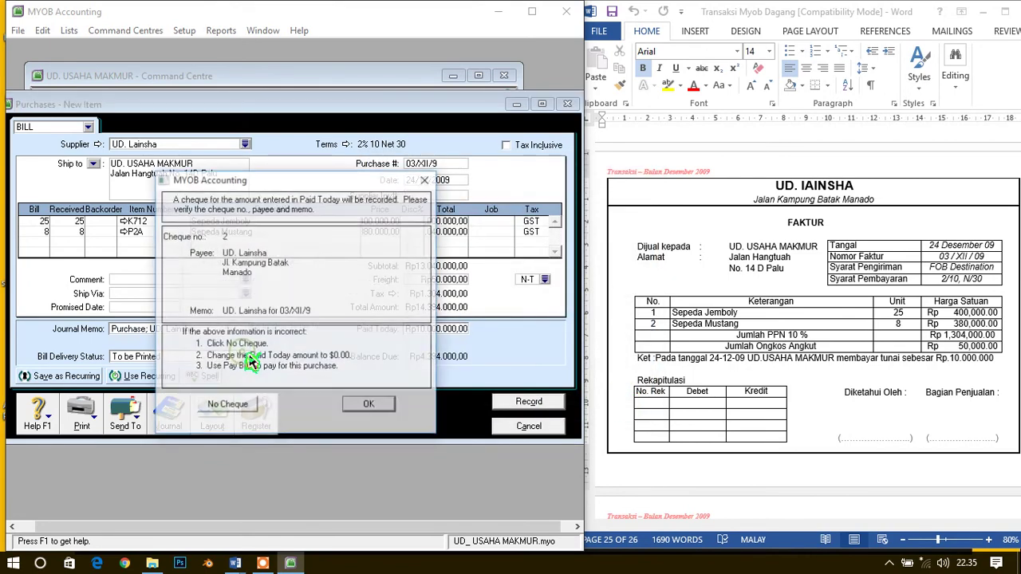
{"action": "left_click", "coordinate": [371, 407]}
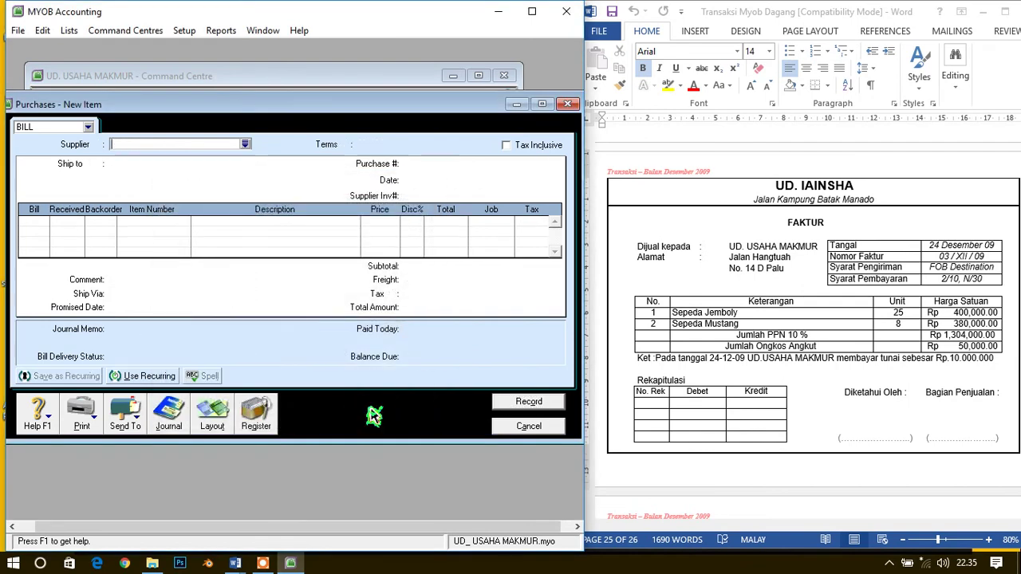
{"action": "left_click", "coordinate": [540, 429]}
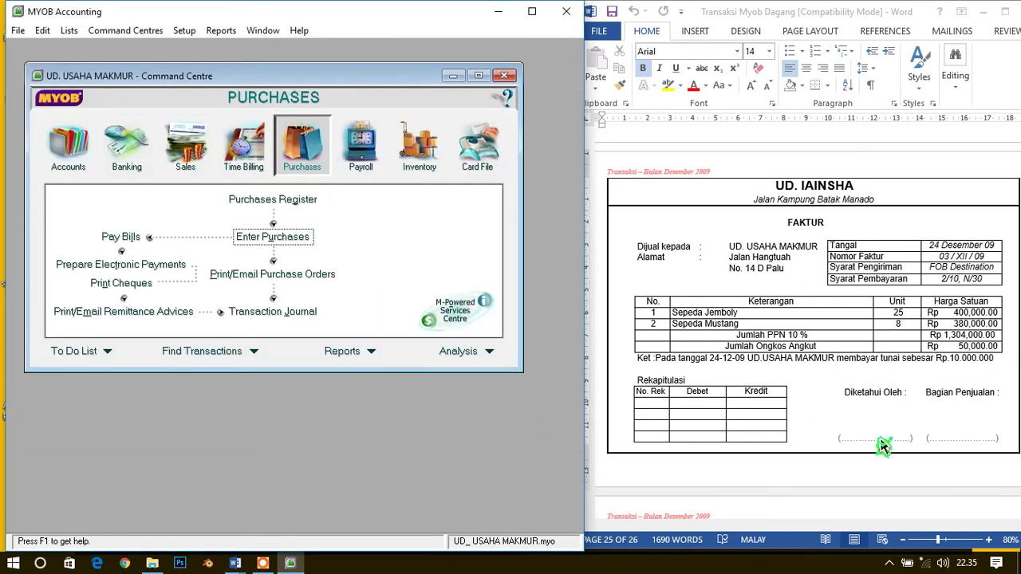
Bring up the 27 December Bank BNI payment voucher in the Word document and open a Spend Money entry in MYOB.
{"action": "scroll", "coordinate": [861, 446], "scroll_direction": "down", "scroll_amount": 5}
{"action": "scroll", "coordinate": [861, 446], "scroll_direction": "down", "scroll_amount": 1}
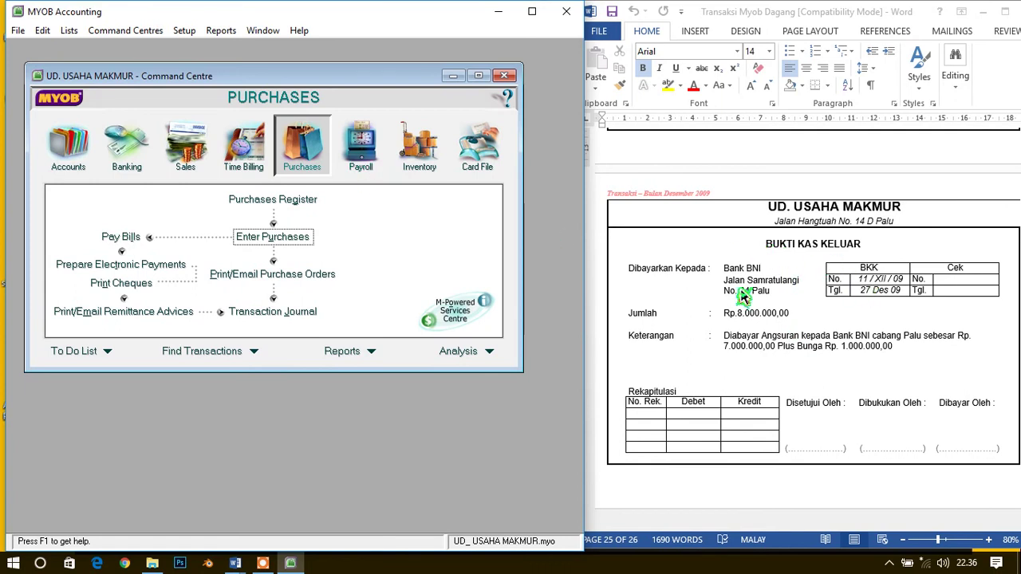
{"action": "left_click", "coordinate": [129, 162]}
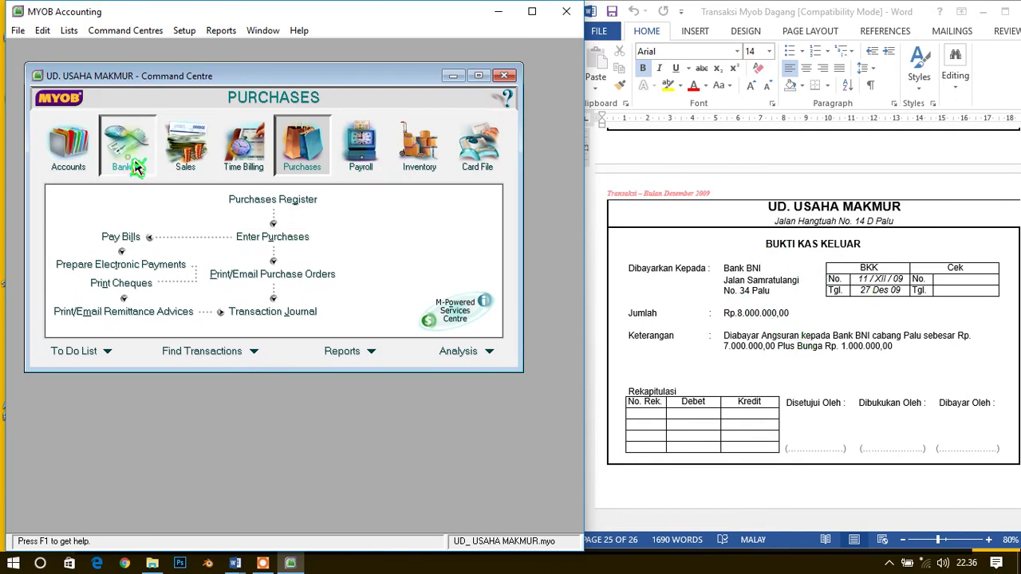
{"action": "left_click", "coordinate": [127, 206]}
{"action": "left_click", "coordinate": [403, 181]}
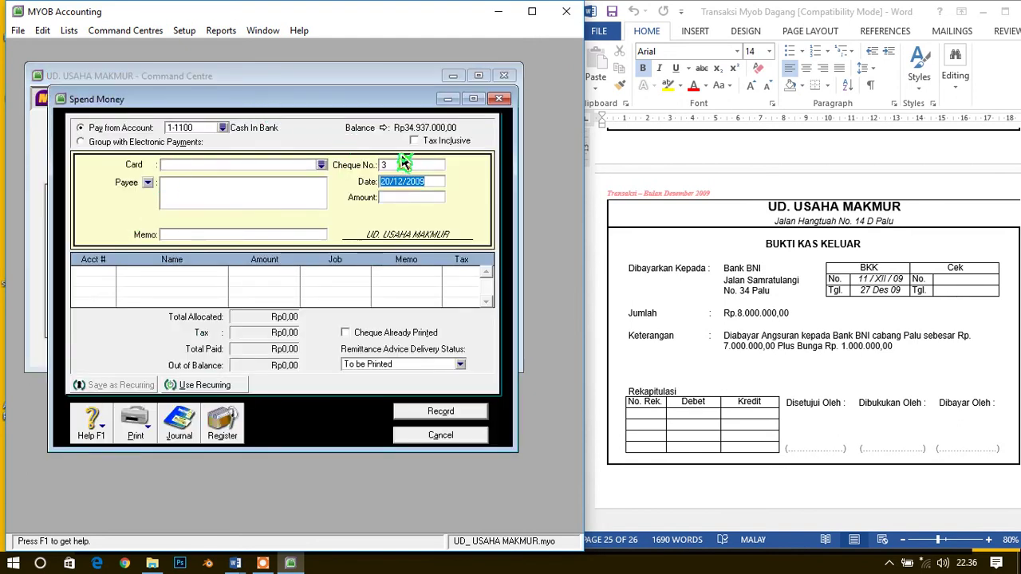
Set the payment's cheque number to BKK11 and its date to 27/12/2009.
{"action": "left_click", "coordinate": [410, 164]}
{"action": "type", "text": "BKK11"}
{"action": "key", "text": "Tab"}
{"action": "type", "text": "2"}
{"action": "key", "text": "Tab"}
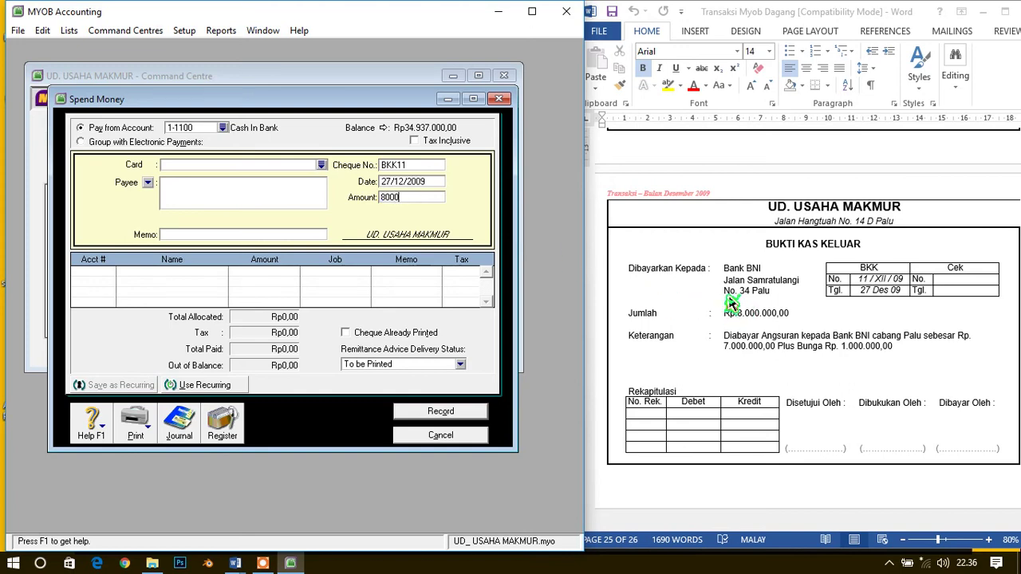
Set the payment amount to Rp8.000.000 and the memo to ANGSURAN BNI CABANG PALU.
{"action": "type", "text": "8.000.000"}
{"action": "key", "text": "Tab"}
{"action": "key", "text": "Tab"}
{"action": "key", "text": "Tab"}
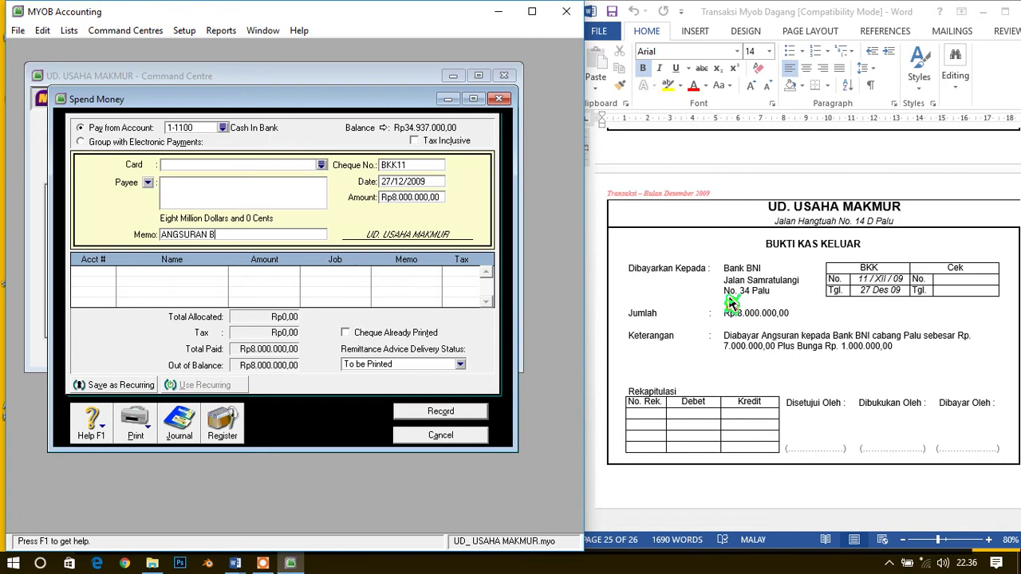
{"action": "type", "text": "ANGSURAN BNI CABANG PALU"}
{"action": "key", "text": "Tab"}
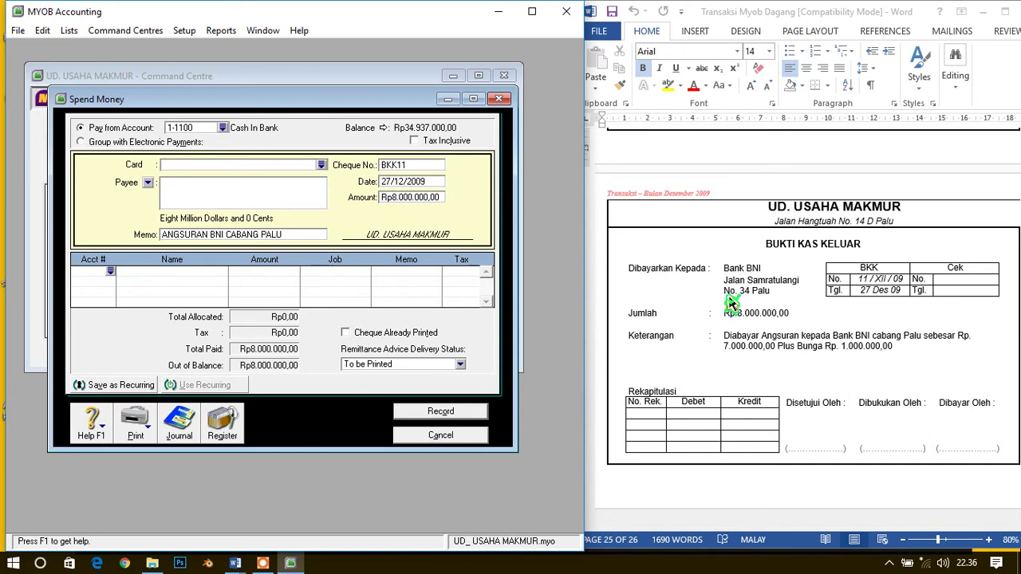
Allocate Rp7.000.000 of the payment to account 2-3000 Bank Loan with tax code N-T.
{"action": "type", "text": "6-"}
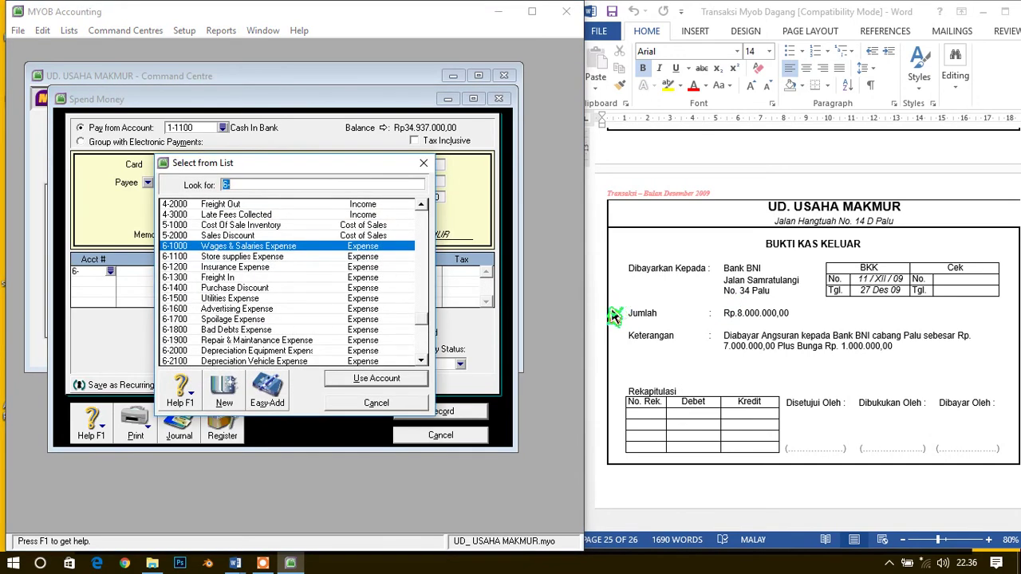
{"action": "type", "text": "2"}
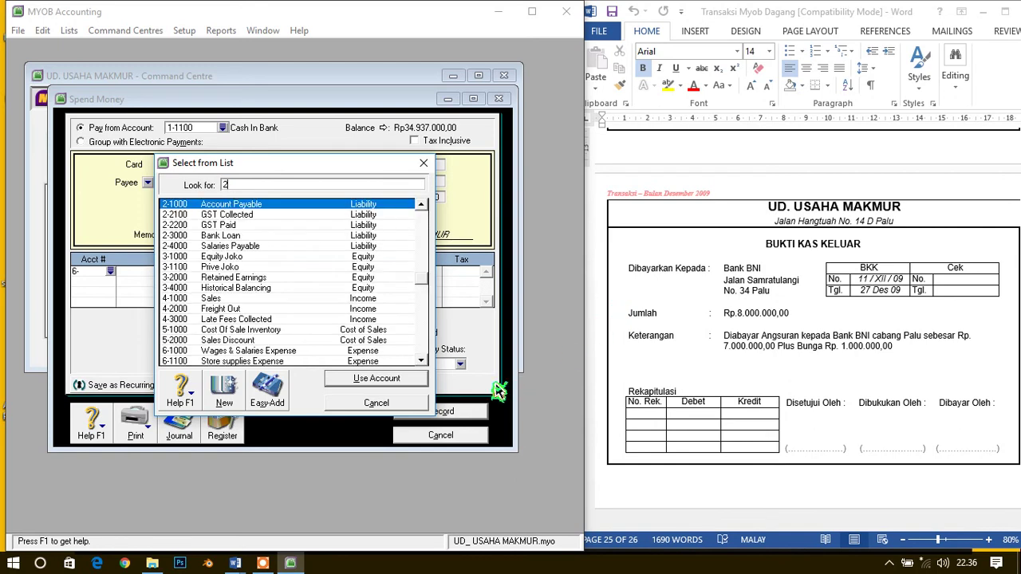
{"action": "left_click", "coordinate": [236, 237]}
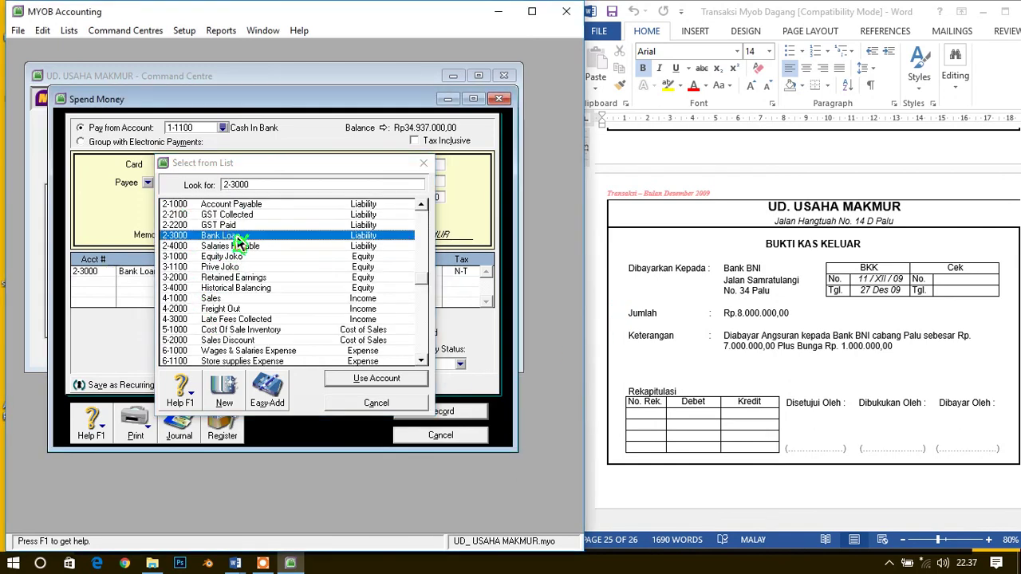
{"action": "double_click", "coordinate": [236, 238]}
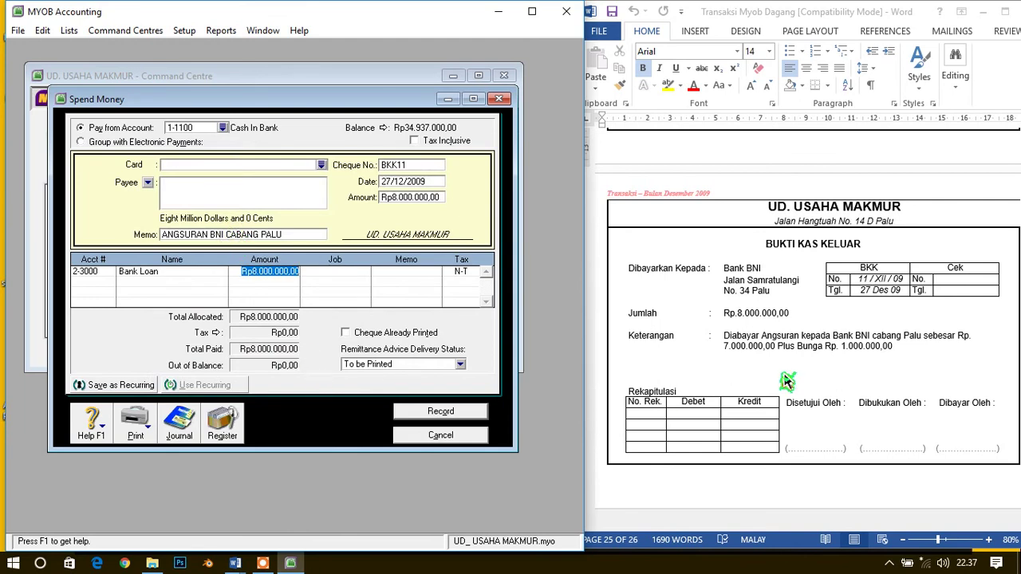
{"action": "type", "text": "7000000"}
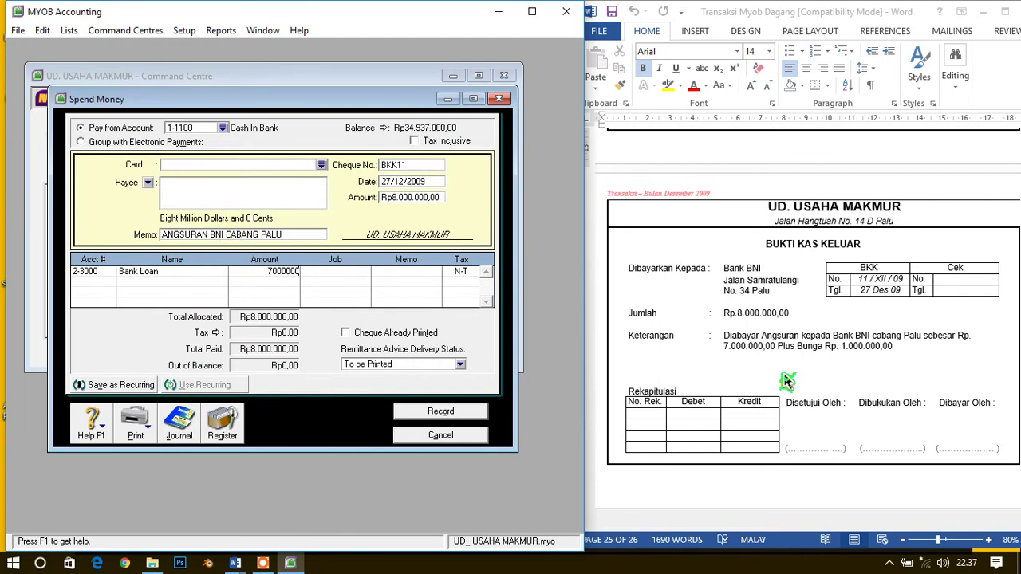
{"action": "key", "text": "Tab"}
{"action": "key", "text": "Tab"}
{"action": "key", "text": "Tab"}
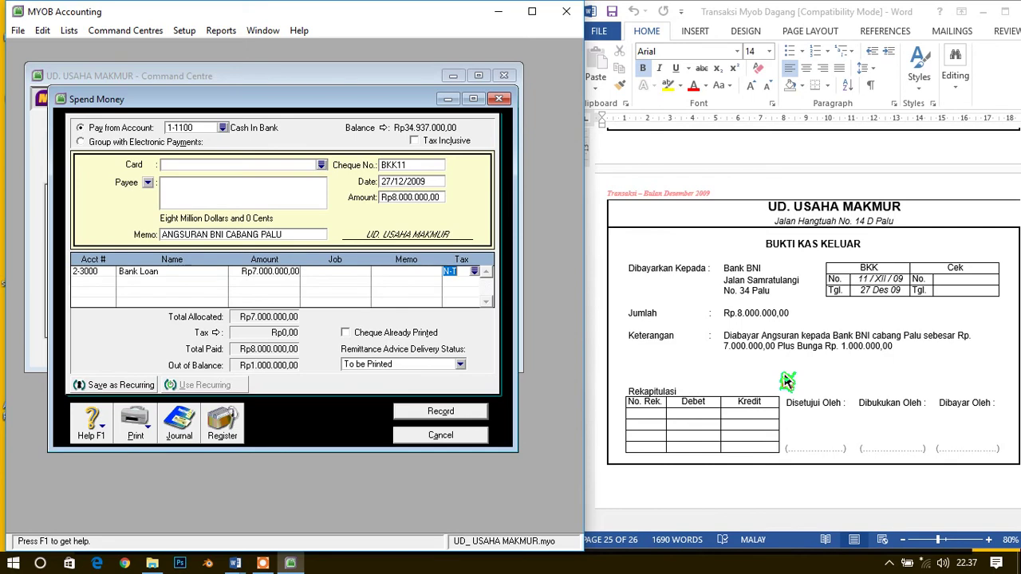
Allocate the remaining Rp1.000.000 to account 9-2000 Interest Expense, and record the BKK11 payment and close its form.
{"action": "type", "text": "6-"}
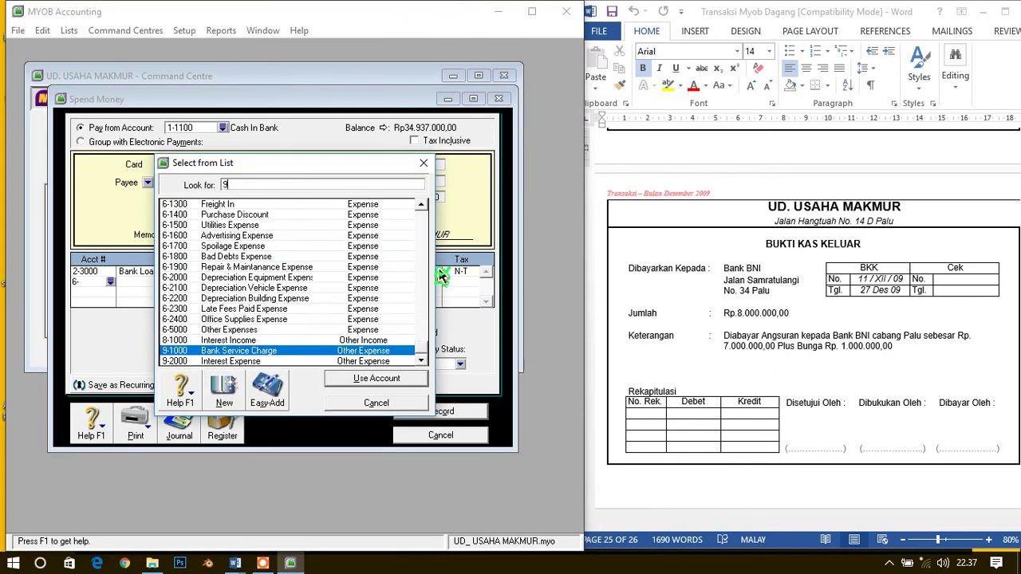
{"action": "left_click", "coordinate": [242, 362]}
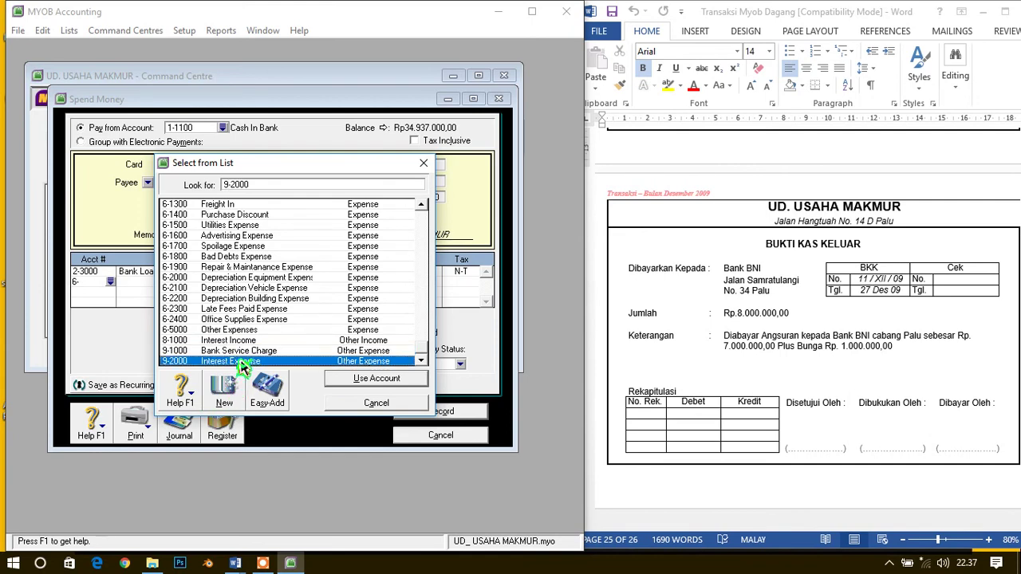
{"action": "double_click", "coordinate": [241, 362]}
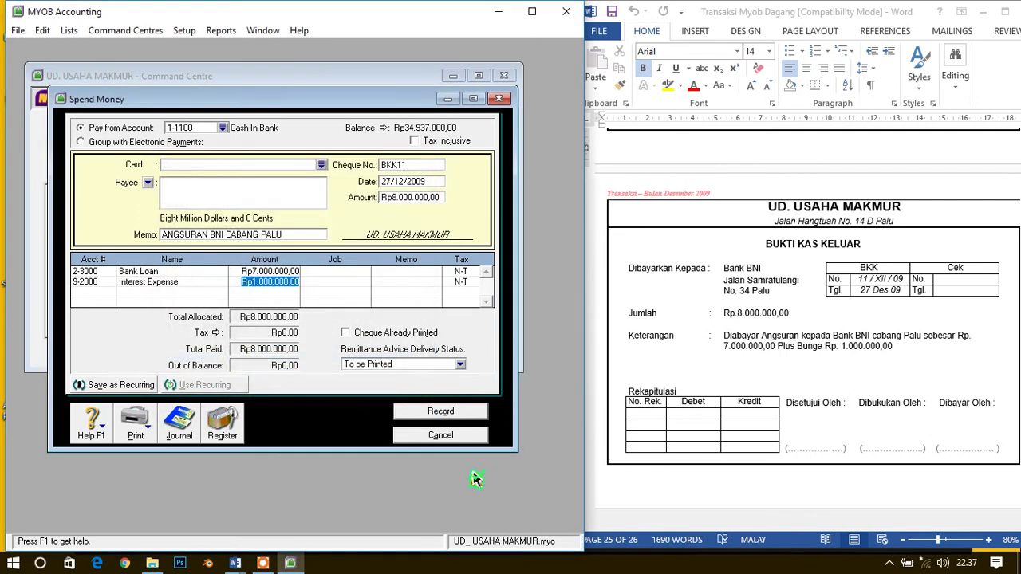
{"action": "key", "text": "Tab"}
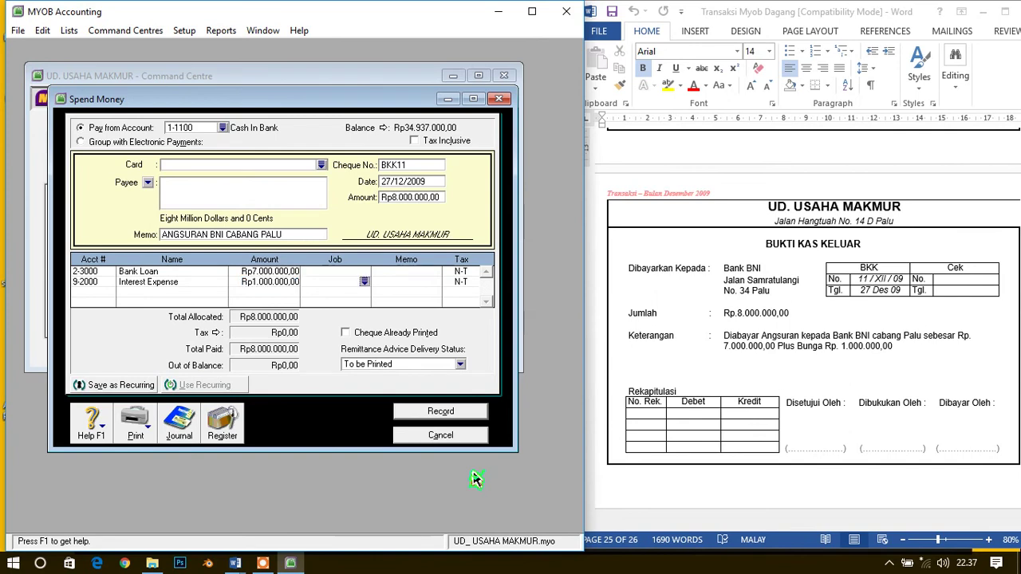
{"action": "left_click", "coordinate": [440, 413]}
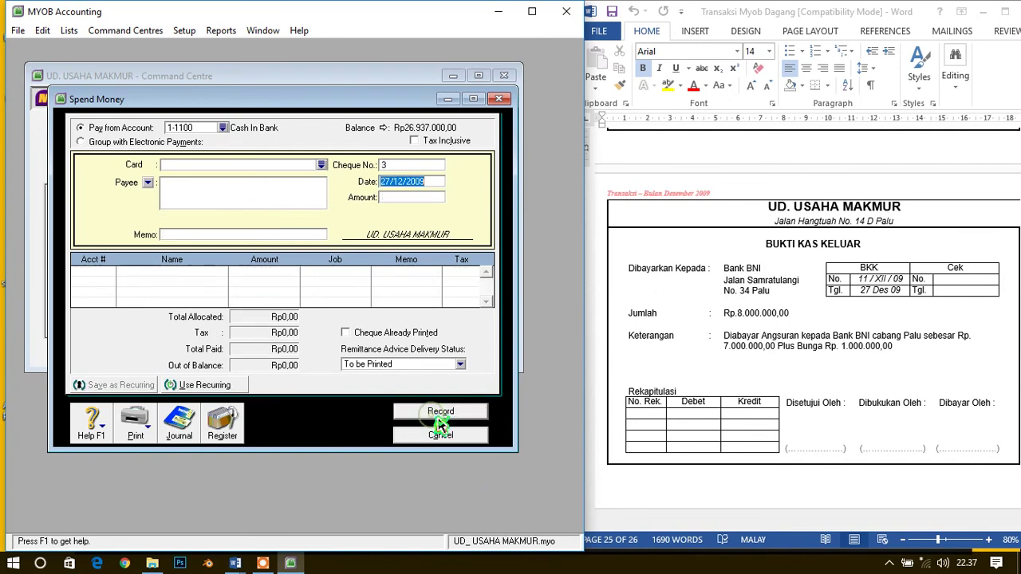
{"action": "left_click", "coordinate": [440, 436]}
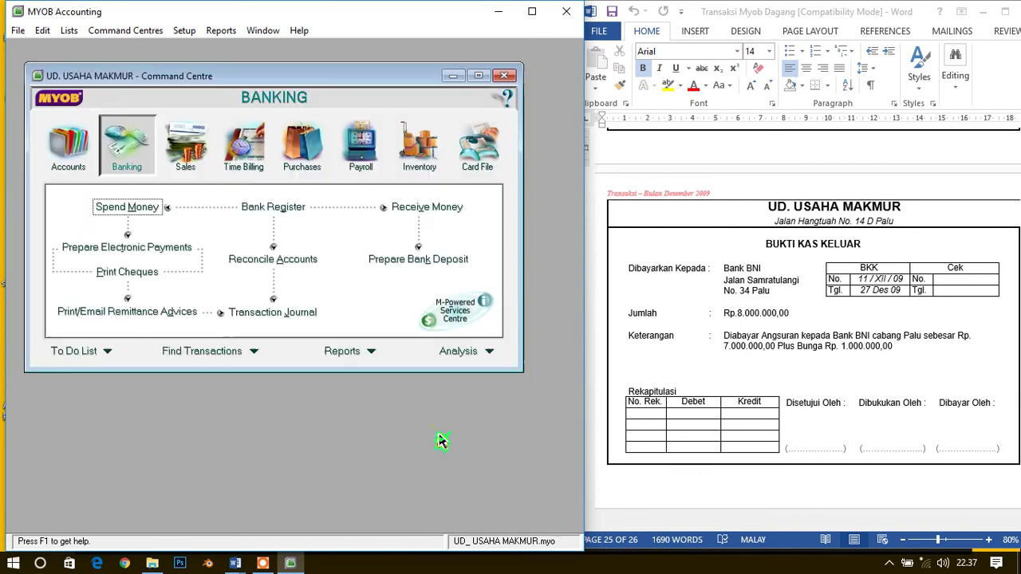
Minimize the Word voucher document and maximize MYOB together with its Command Centre window.
{"action": "left_click", "coordinate": [762, 343]}
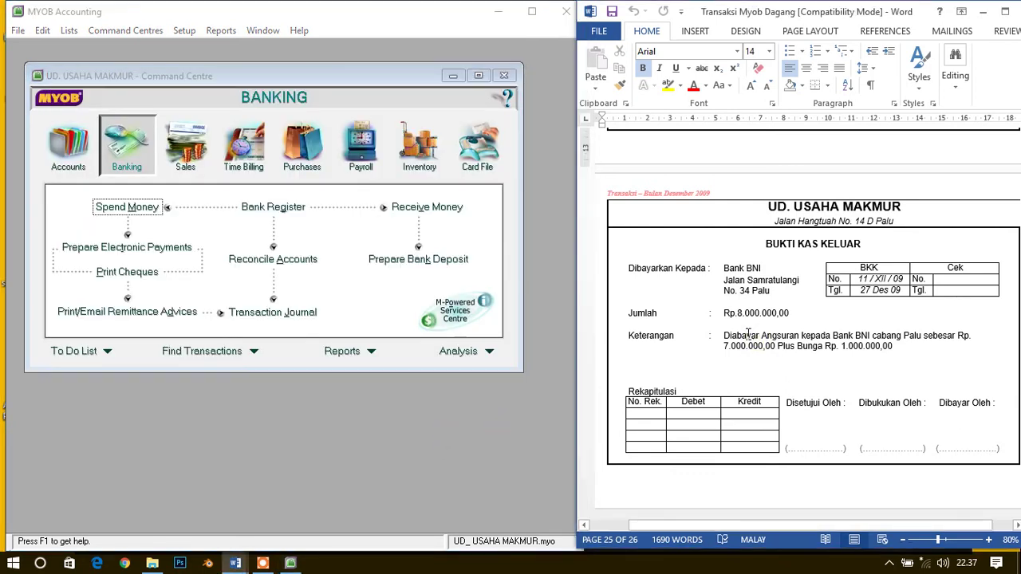
{"action": "left_click", "coordinate": [984, 21]}
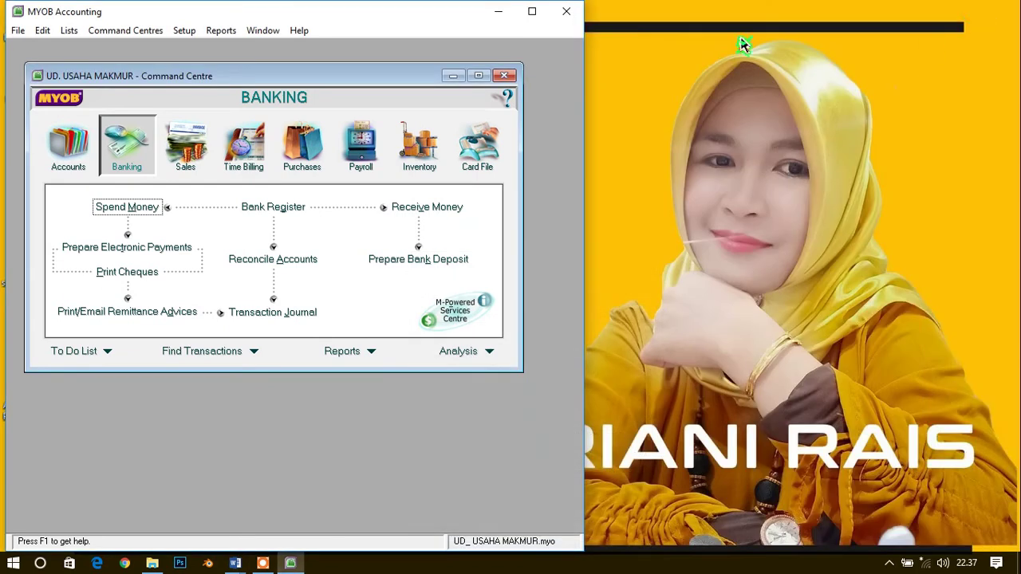
{"action": "left_click", "coordinate": [519, 11]}
{"action": "left_click", "coordinate": [484, 73]}
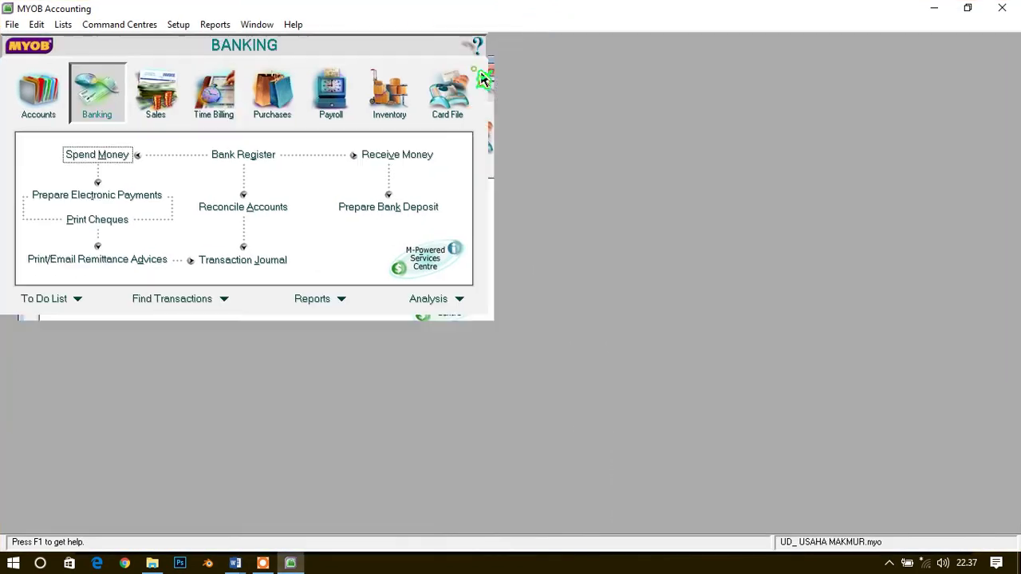
Open the Transaction Journal from the Accounts command centre and review the disbursement entries through the BKK11 payment.
{"action": "left_click", "coordinate": [295, 95]}
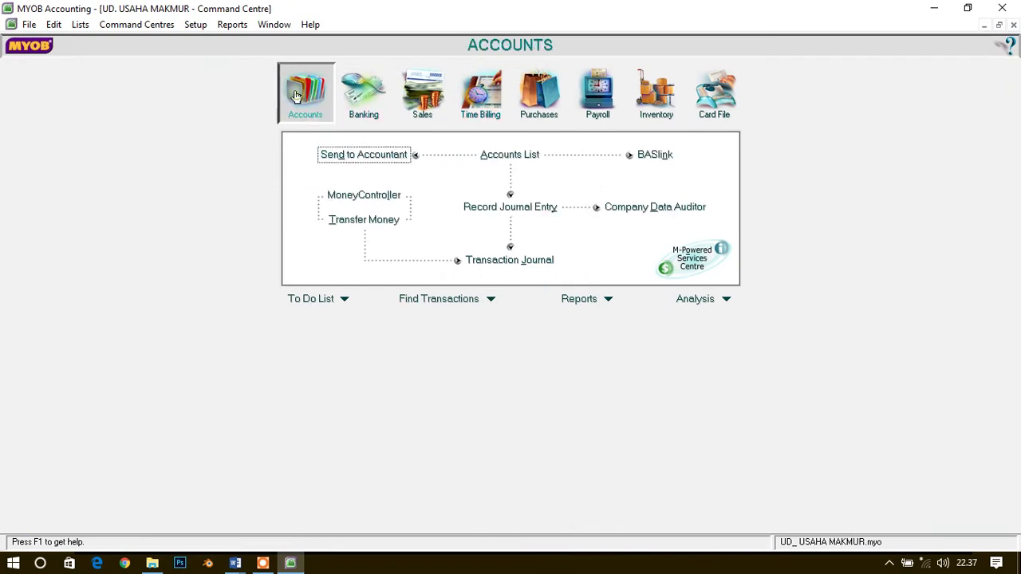
{"action": "left_click", "coordinate": [381, 114]}
{"action": "left_click", "coordinate": [303, 88]}
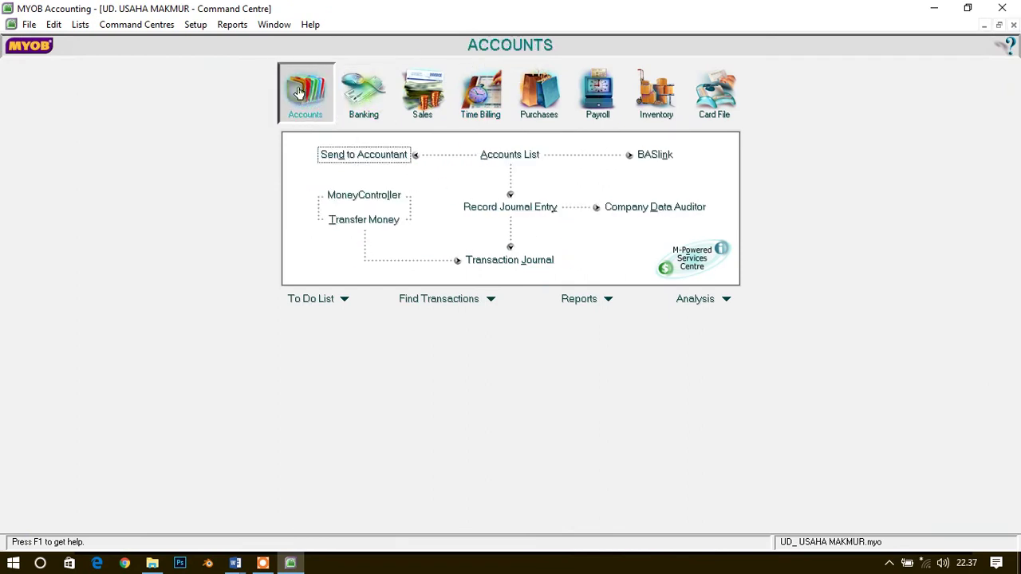
{"action": "left_click", "coordinate": [511, 260]}
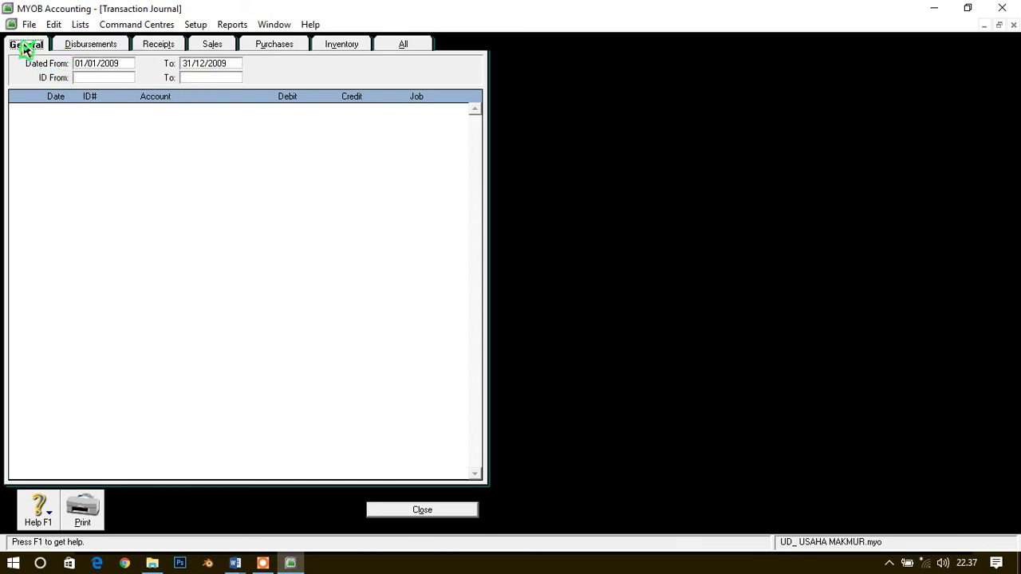
{"action": "left_click", "coordinate": [105, 50]}
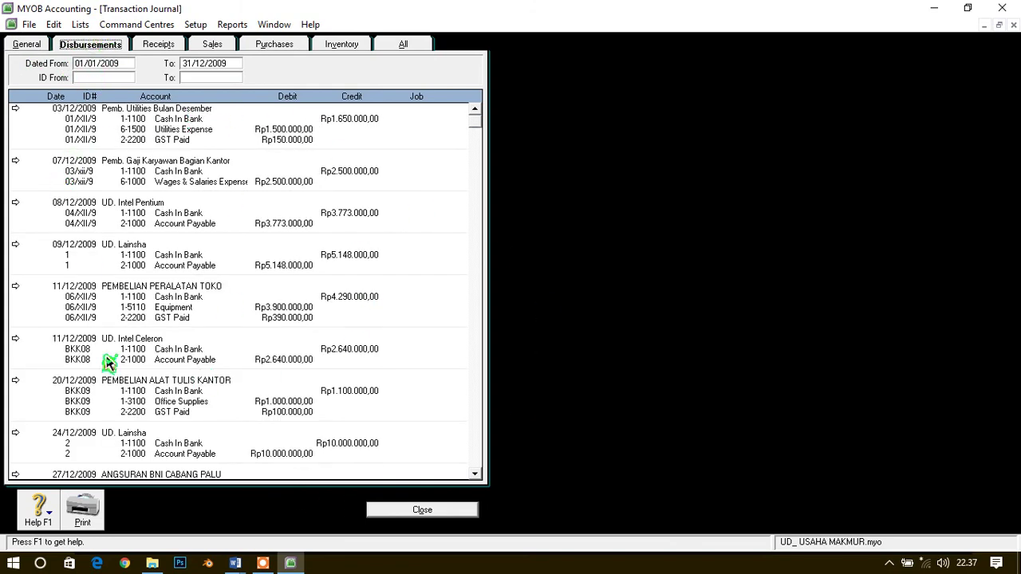
{"action": "scroll", "coordinate": [183, 363], "scroll_direction": "down", "scroll_amount": 2}
{"action": "scroll", "coordinate": [184, 363], "scroll_direction": "up", "scroll_amount": 2}
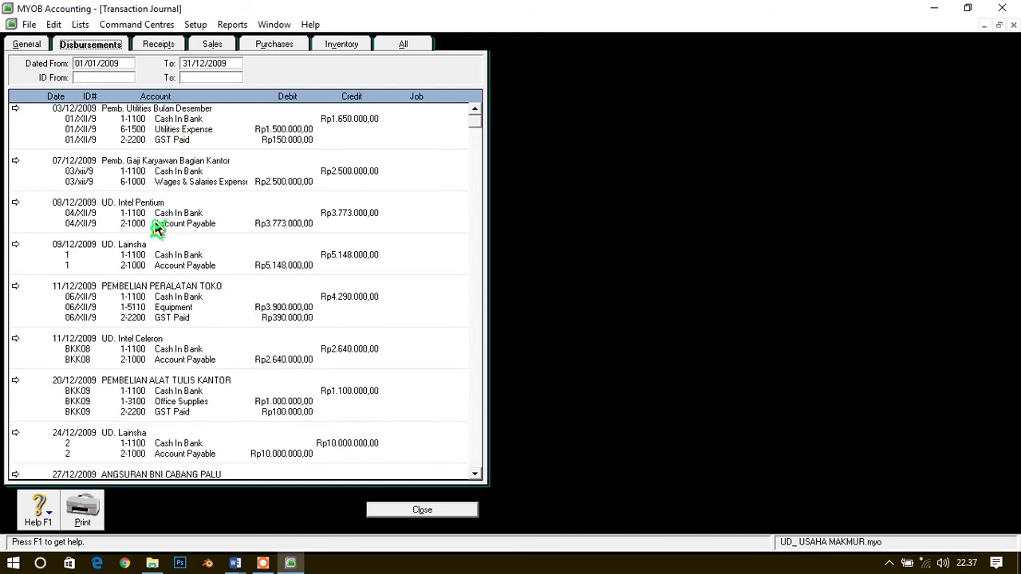
{"action": "scroll", "coordinate": [158, 403], "scroll_direction": "down", "scroll_amount": 2}
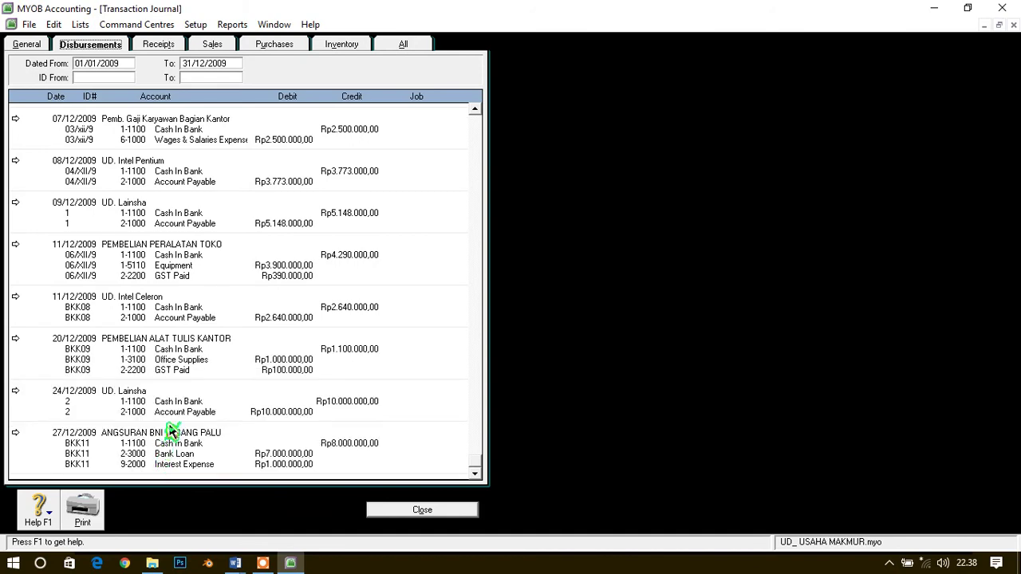
{"action": "scroll", "coordinate": [171, 426], "scroll_direction": "up", "scroll_amount": 2}
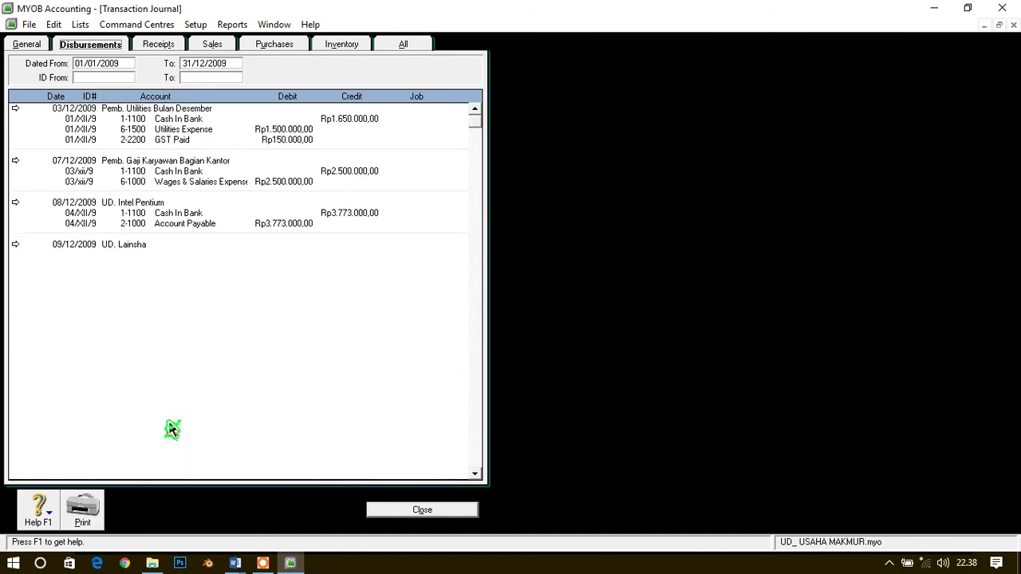
Review the receipts and the sales entries in the Transaction Journal.
{"action": "left_click", "coordinate": [159, 47]}
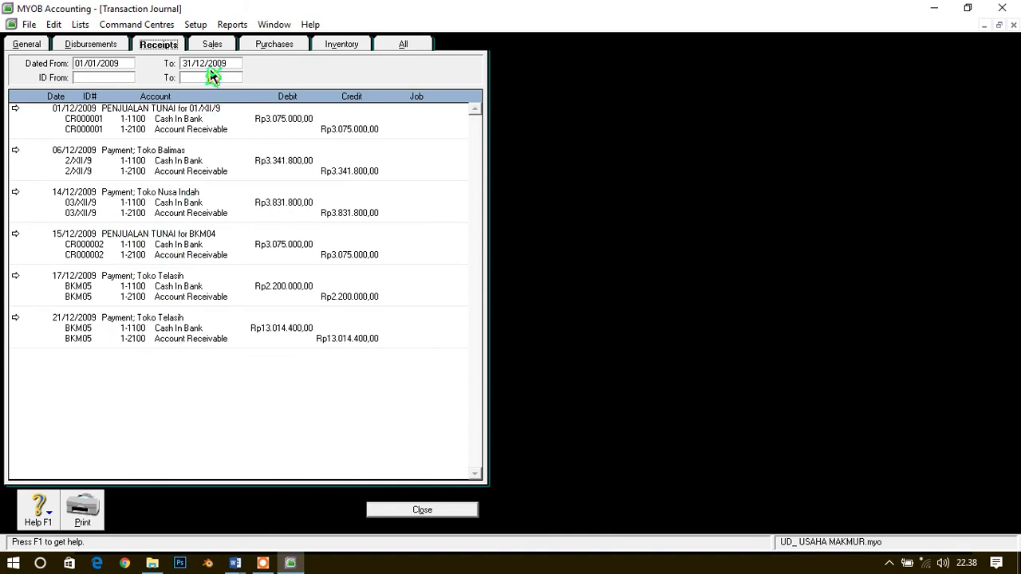
{"action": "left_click", "coordinate": [213, 46]}
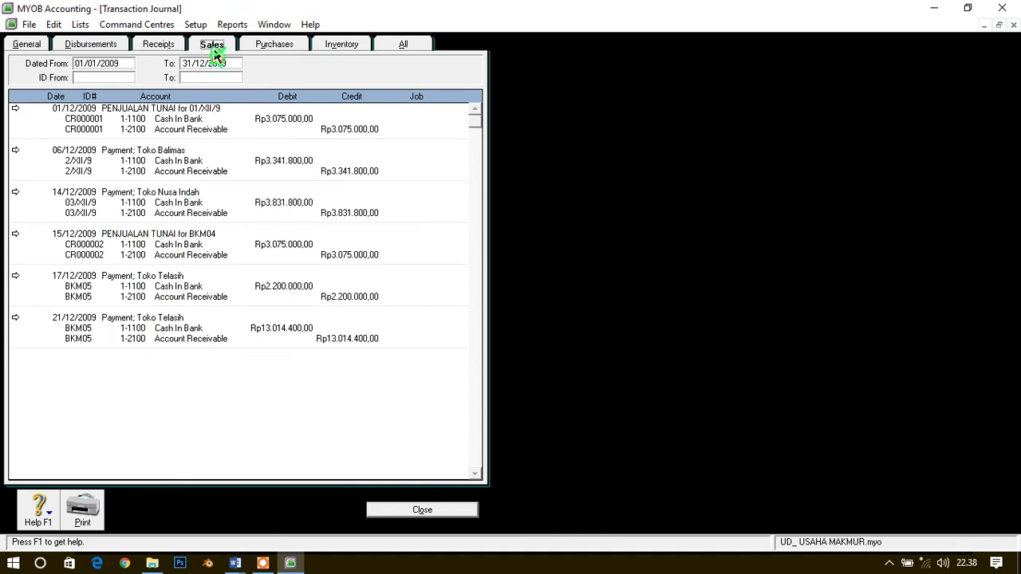
{"action": "scroll", "coordinate": [221, 260], "scroll_direction": "down", "scroll_amount": 20}
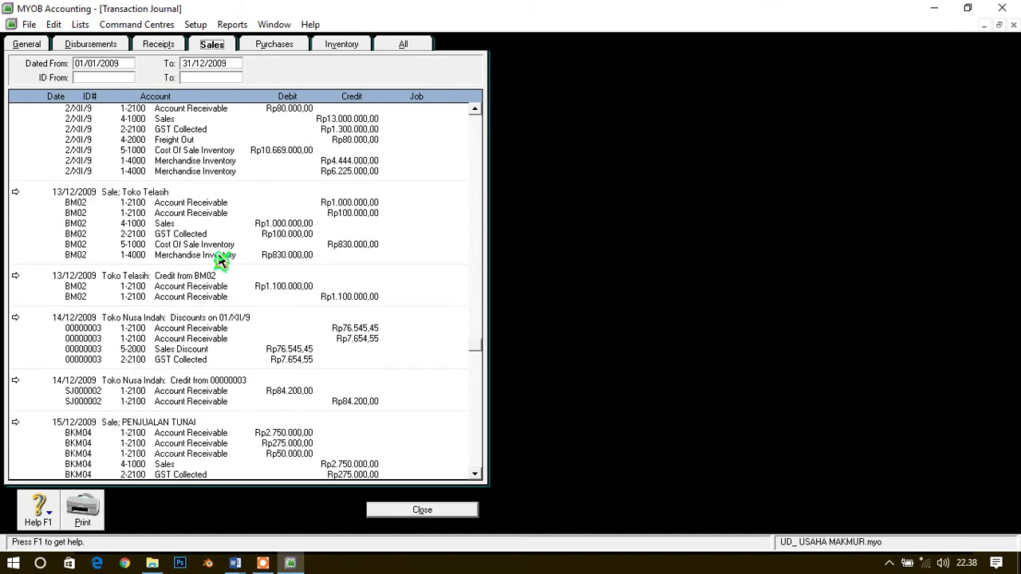
{"action": "scroll", "coordinate": [228, 205], "scroll_direction": "down", "scroll_amount": 2}
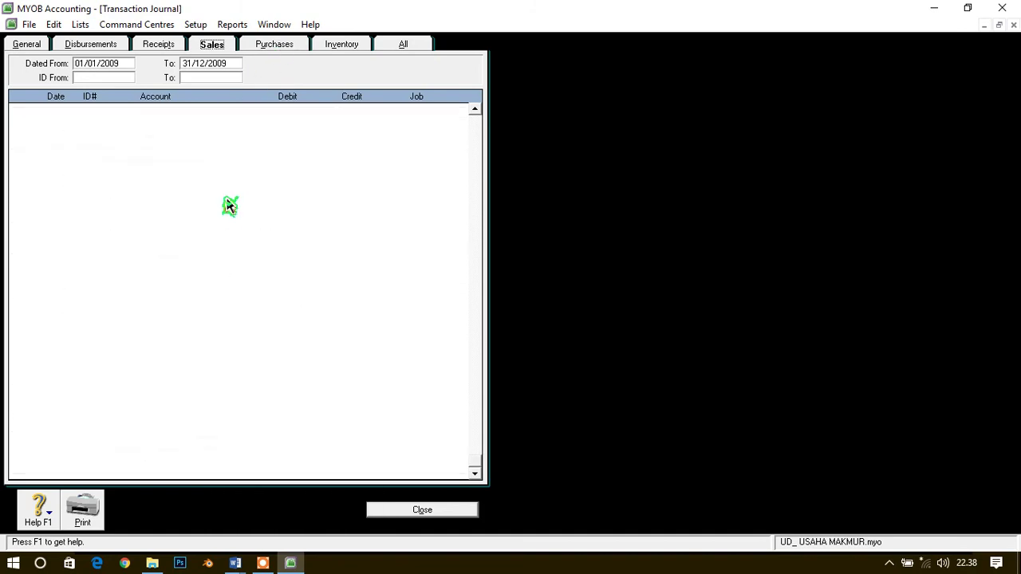
Review the purchases, inventory and combined entries of all types in the Transaction Journal, and close the journal.
{"action": "left_click", "coordinate": [274, 43]}
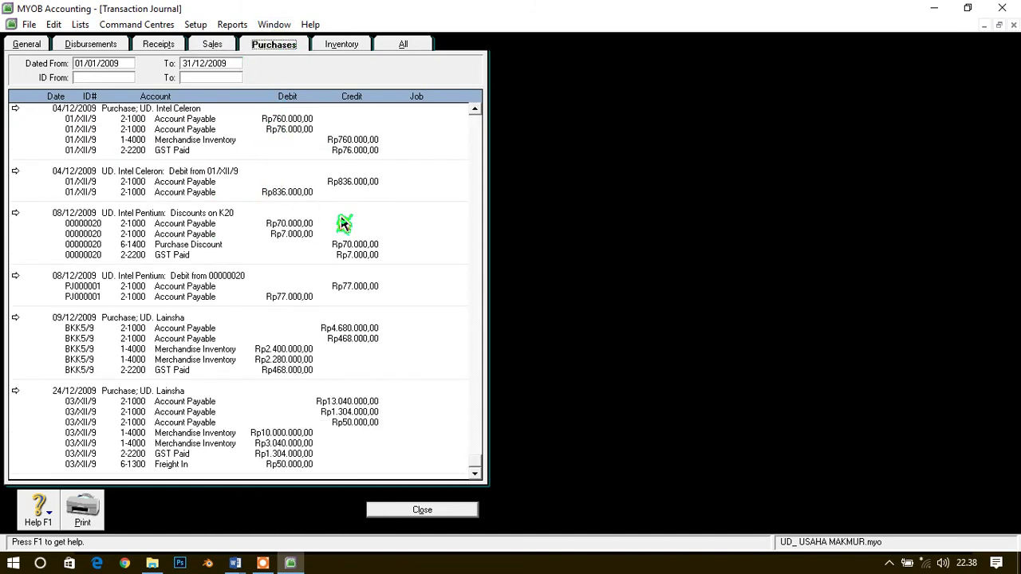
{"action": "left_click", "coordinate": [350, 46]}
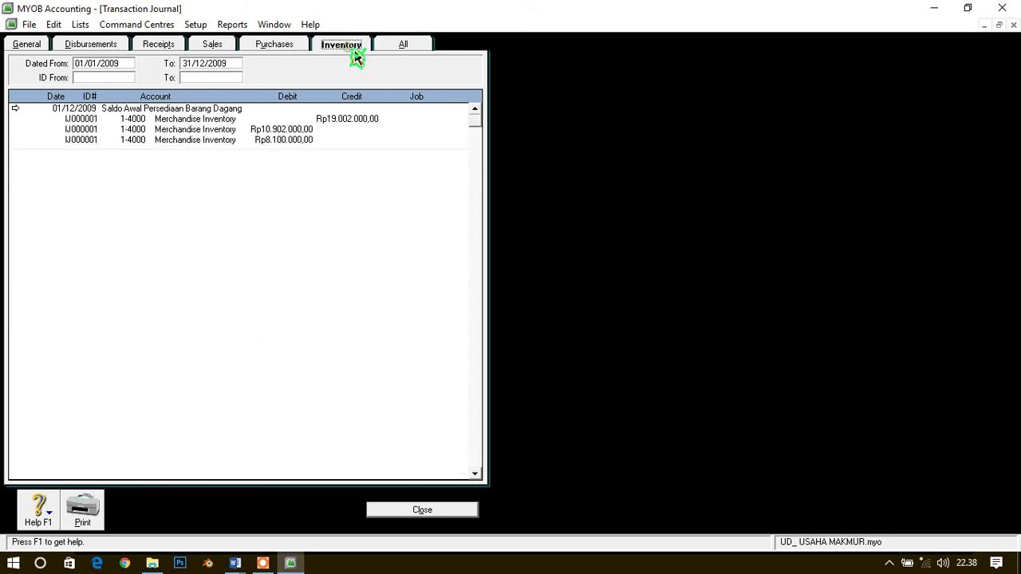
{"action": "left_click", "coordinate": [407, 46]}
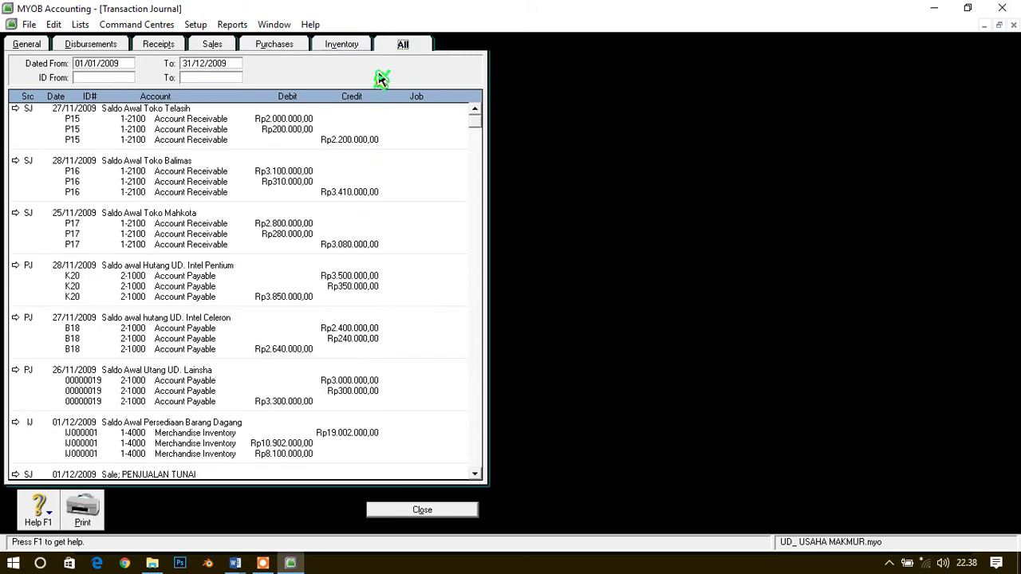
{"action": "scroll", "coordinate": [307, 176], "scroll_direction": "down", "scroll_amount": 5}
{"action": "scroll", "coordinate": [319, 183], "scroll_direction": "down", "scroll_amount": 10}
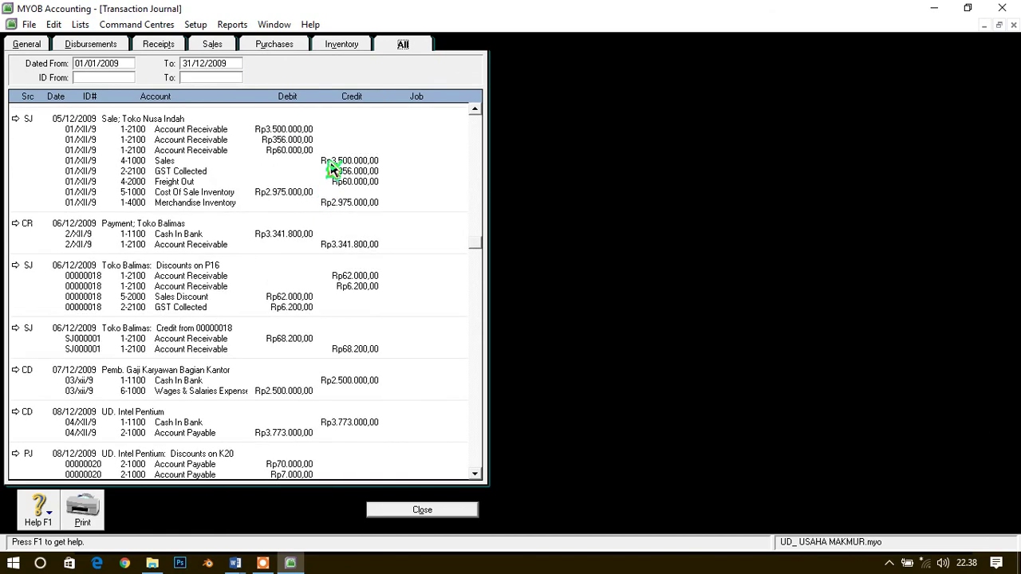
{"action": "scroll", "coordinate": [380, 354], "scroll_direction": "down", "scroll_amount": 5}
{"action": "scroll", "coordinate": [383, 367], "scroll_direction": "down", "scroll_amount": 10}
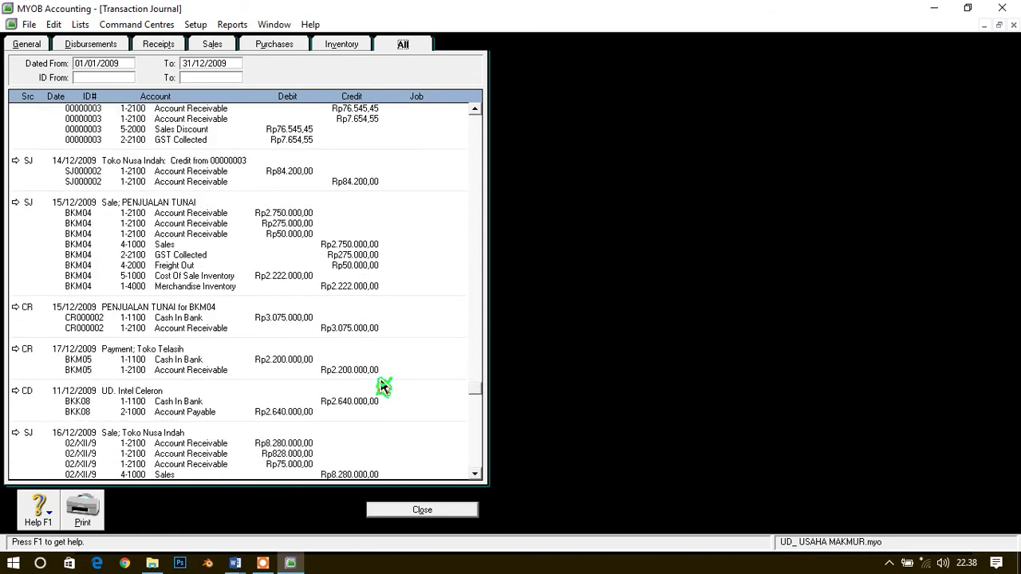
{"action": "left_click", "coordinate": [458, 510]}
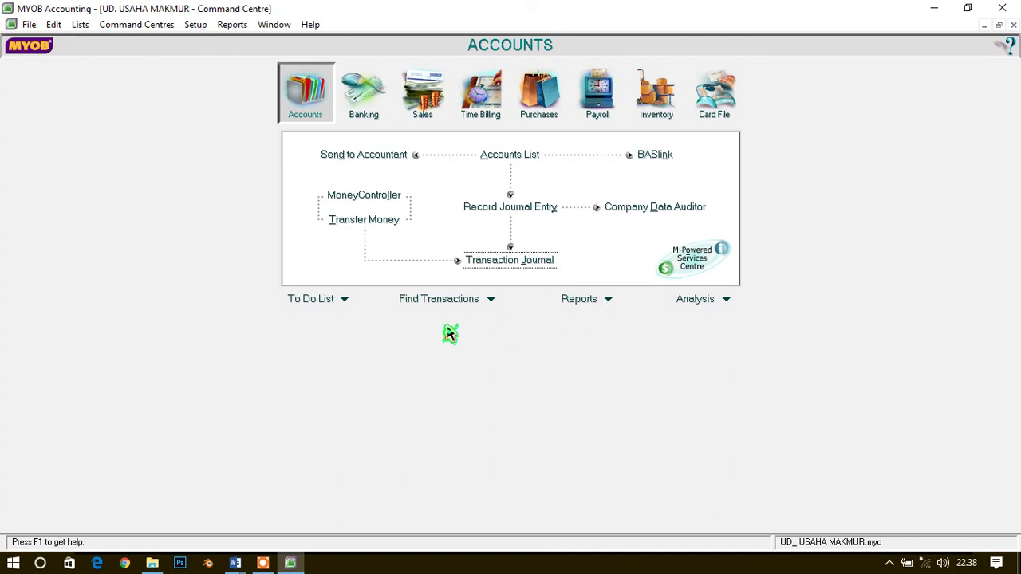
Display the Profit & Loss [Accrual] report for January through December 2009.
{"action": "left_click", "coordinate": [608, 300]}
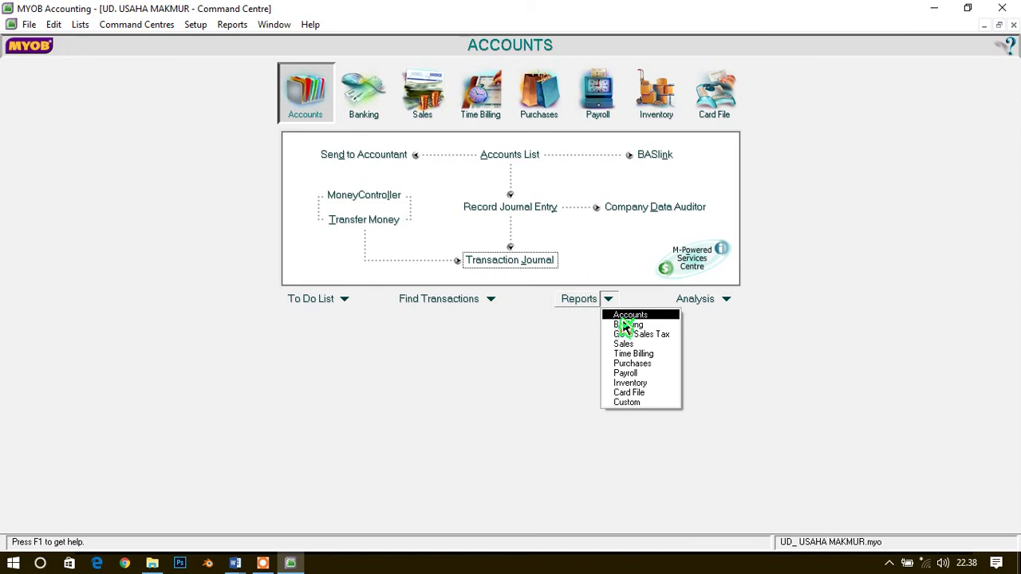
{"action": "left_click", "coordinate": [623, 316]}
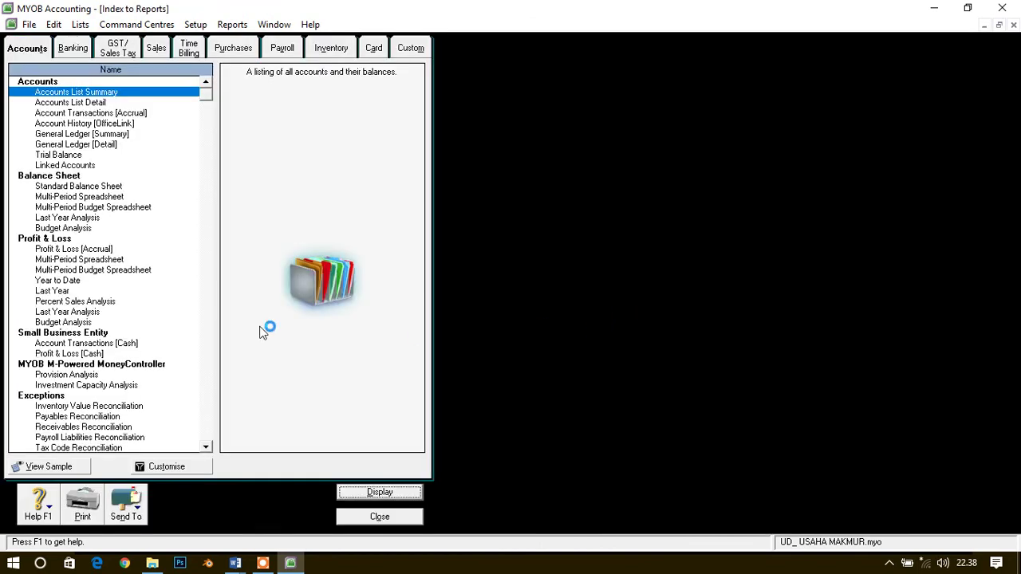
{"action": "double_click", "coordinate": [78, 251]}
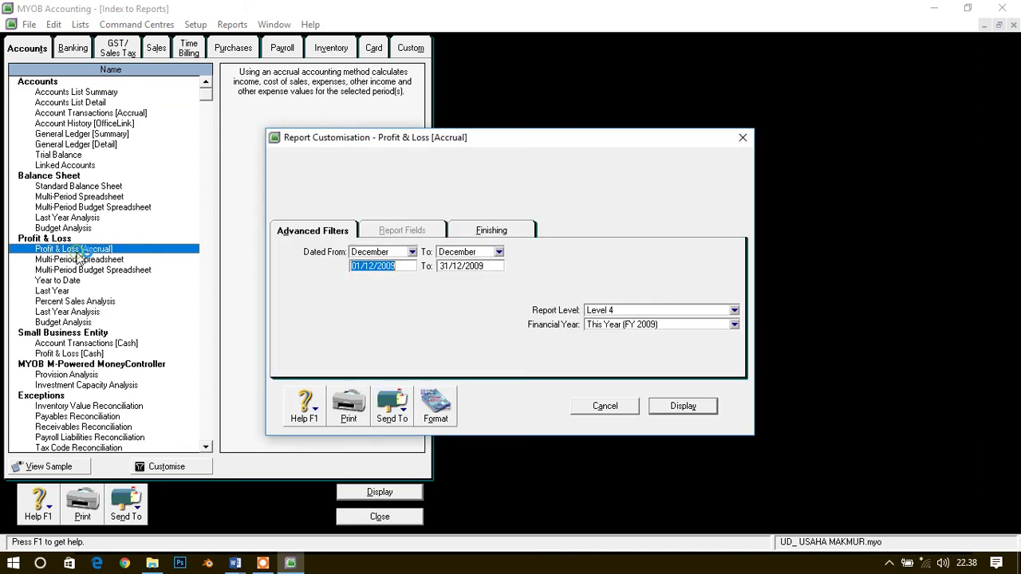
{"action": "left_click", "coordinate": [412, 252]}
{"action": "left_click", "coordinate": [410, 268]}
{"action": "left_click", "coordinate": [700, 412]}
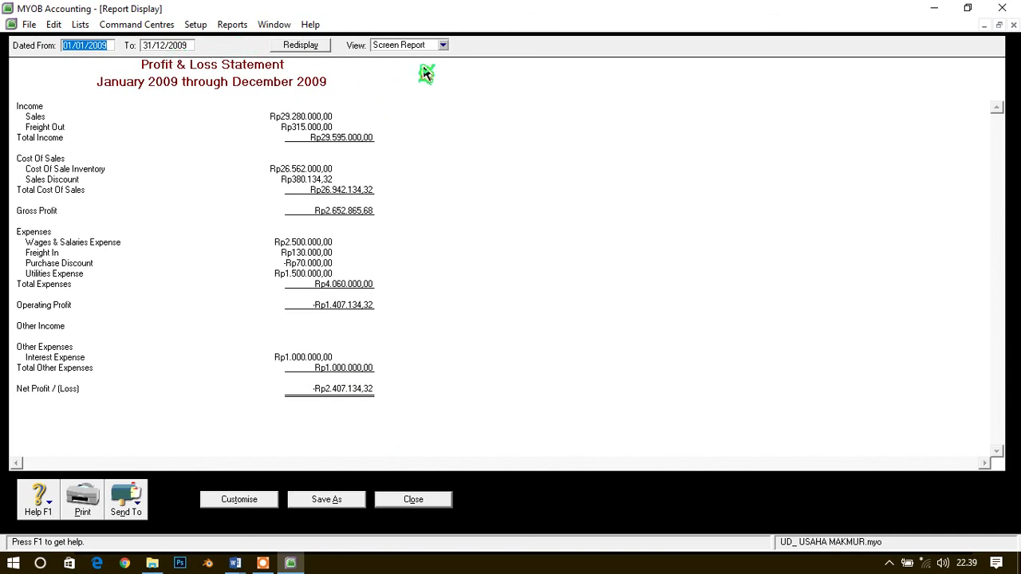
View the Profit & Loss Statement as Print Preview, examine it from income to net profit, and close the report.
{"action": "left_click", "coordinate": [443, 46]}
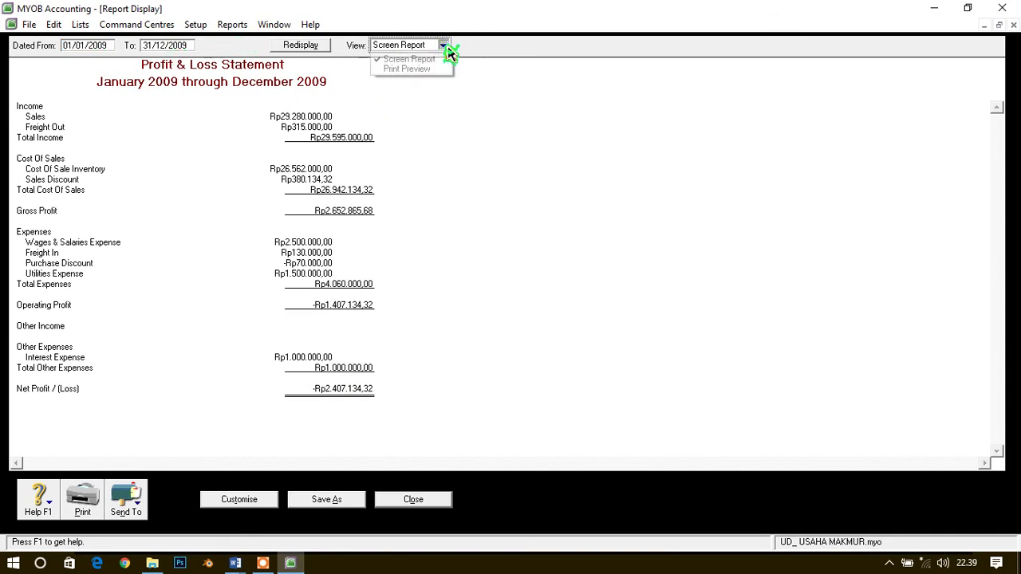
{"action": "left_click", "coordinate": [427, 70]}
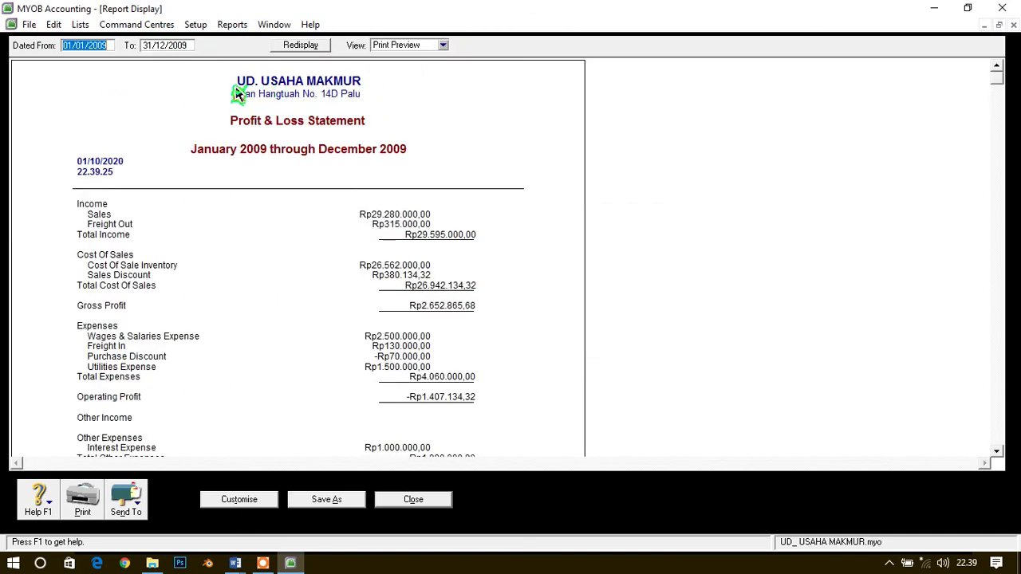
{"action": "scroll", "coordinate": [484, 255], "scroll_direction": "down", "scroll_amount": 4}
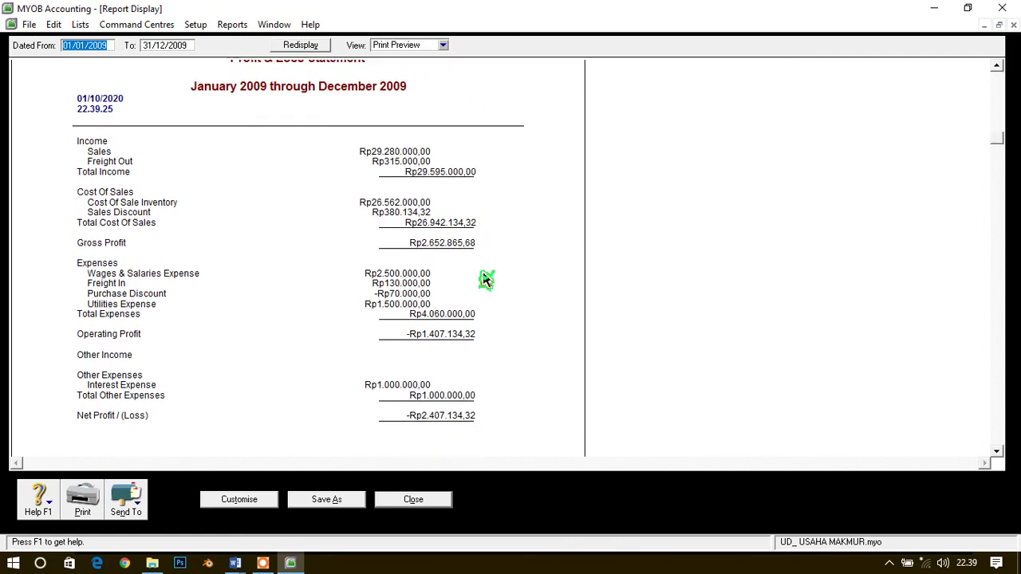
{"action": "scroll", "coordinate": [486, 279], "scroll_direction": "up", "scroll_amount": 2}
{"action": "scroll", "coordinate": [263, 219], "scroll_direction": "up", "scroll_amount": 2}
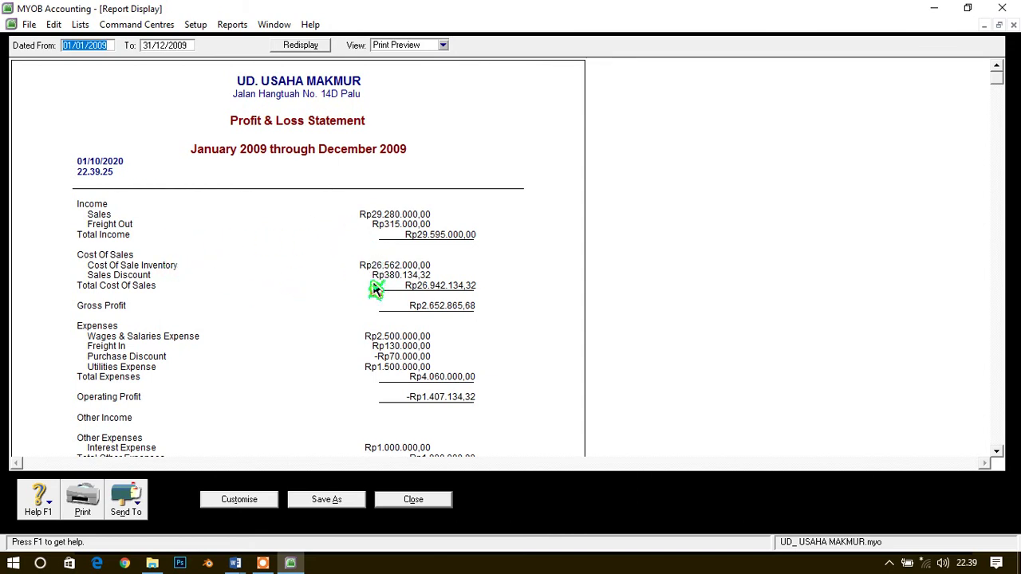
{"action": "scroll", "coordinate": [375, 287], "scroll_direction": "down", "scroll_amount": 1}
{"action": "scroll", "coordinate": [351, 302], "scroll_direction": "down", "scroll_amount": 1}
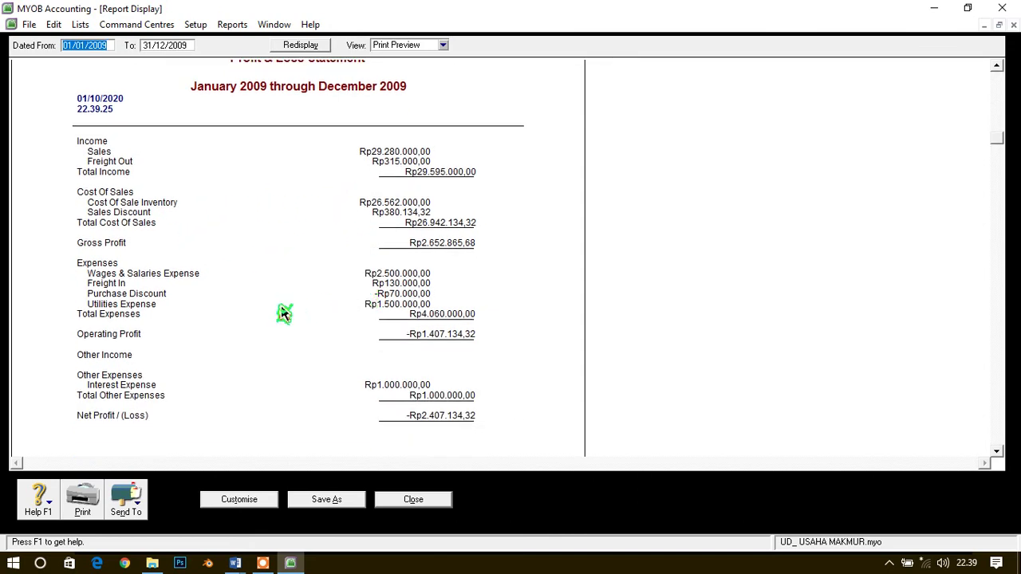
{"action": "scroll", "coordinate": [394, 351], "scroll_direction": "down", "scroll_amount": 2}
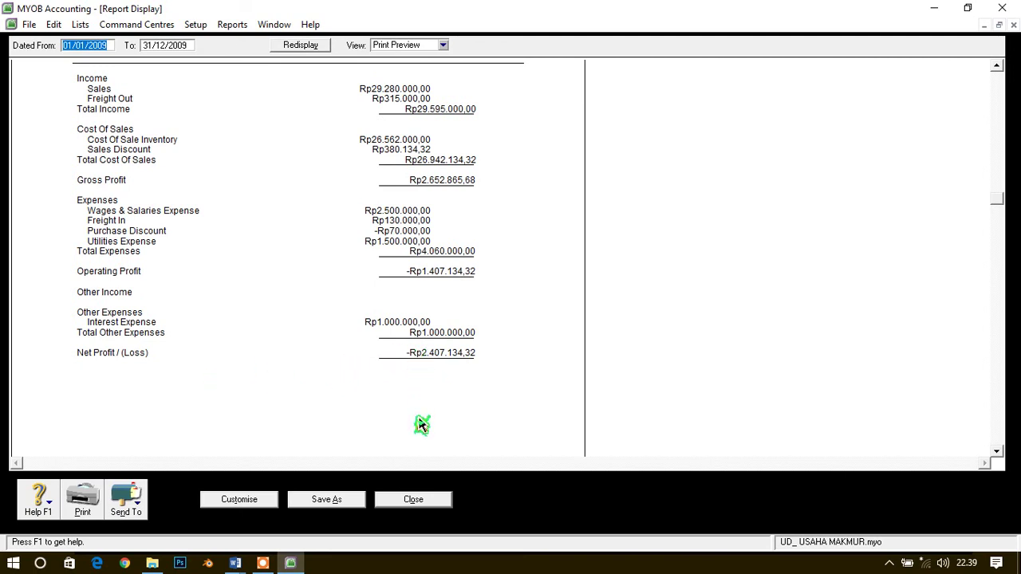
{"action": "left_click", "coordinate": [441, 506]}
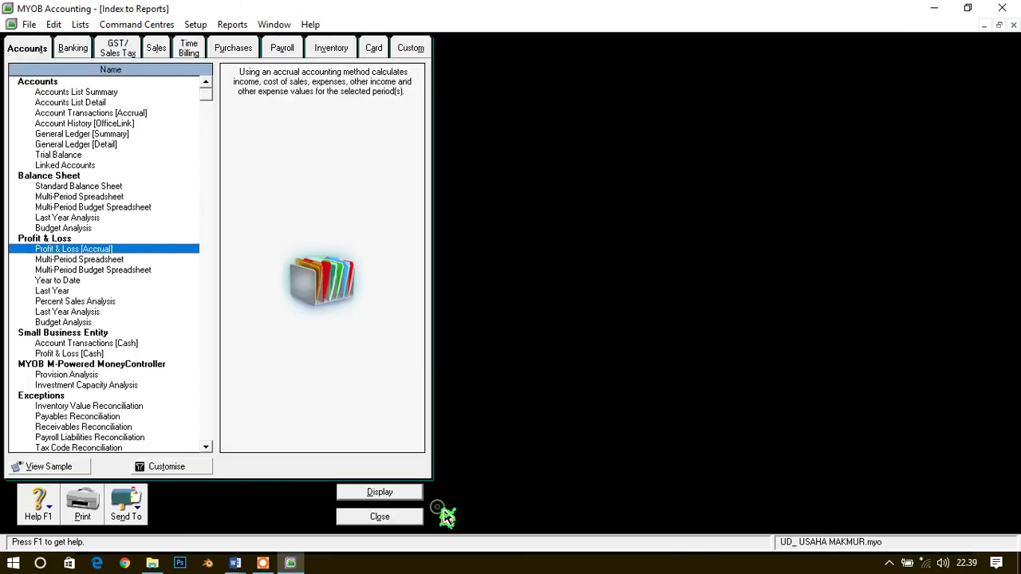
Display the Standard Balance Sheet report as of 31/12/2009.
{"action": "left_click", "coordinate": [65, 188]}
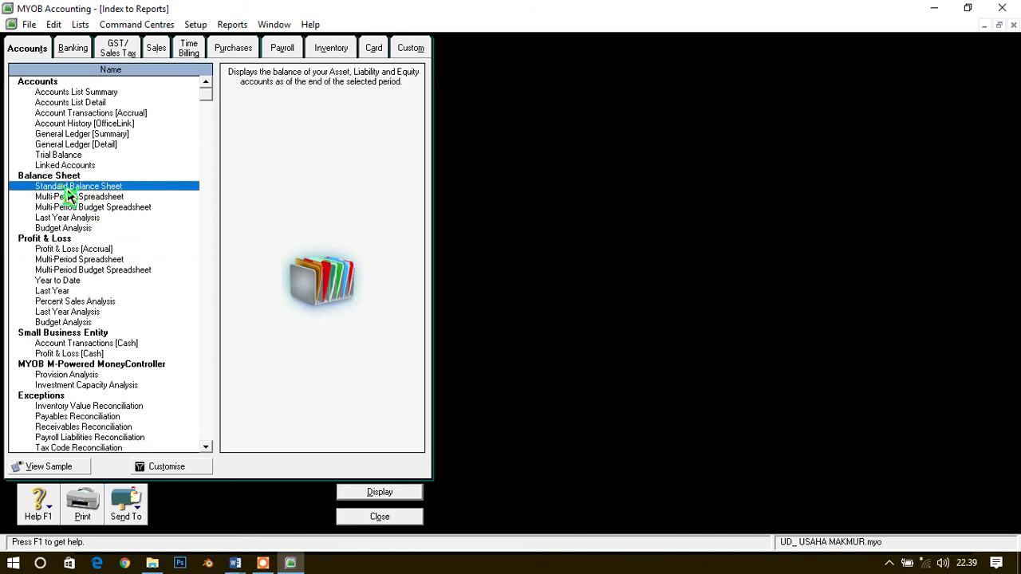
{"action": "double_click", "coordinate": [67, 195]}
{"action": "left_click", "coordinate": [679, 403]}
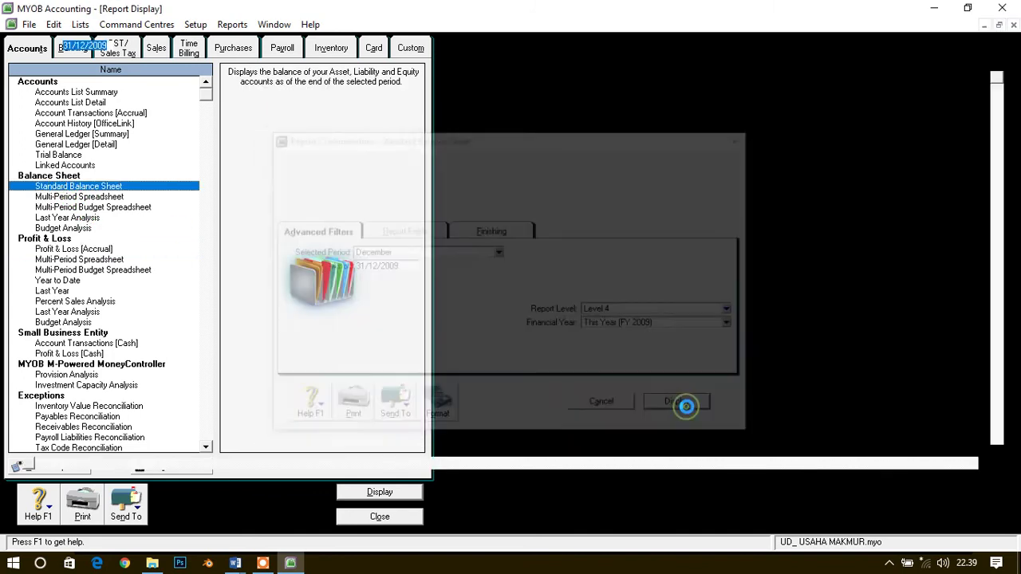
Examine the assets, liabilities and equity on the balance sheet, and close the report and the report index.
{"action": "scroll", "coordinate": [516, 249], "scroll_direction": "down", "scroll_amount": 10}
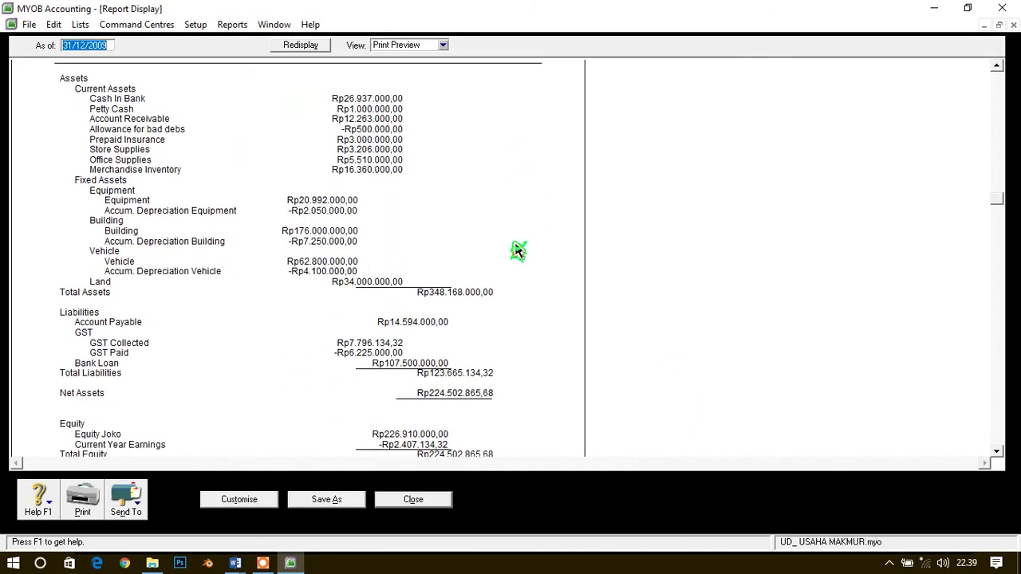
{"action": "scroll", "coordinate": [517, 254], "scroll_direction": "up", "scroll_amount": 10}
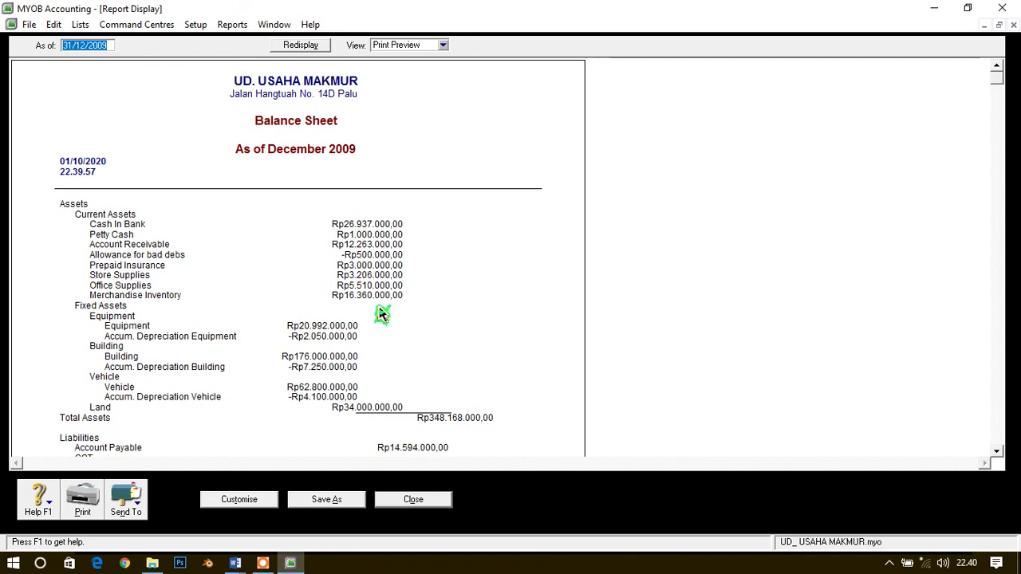
{"action": "scroll", "coordinate": [293, 330], "scroll_direction": "down", "scroll_amount": 5}
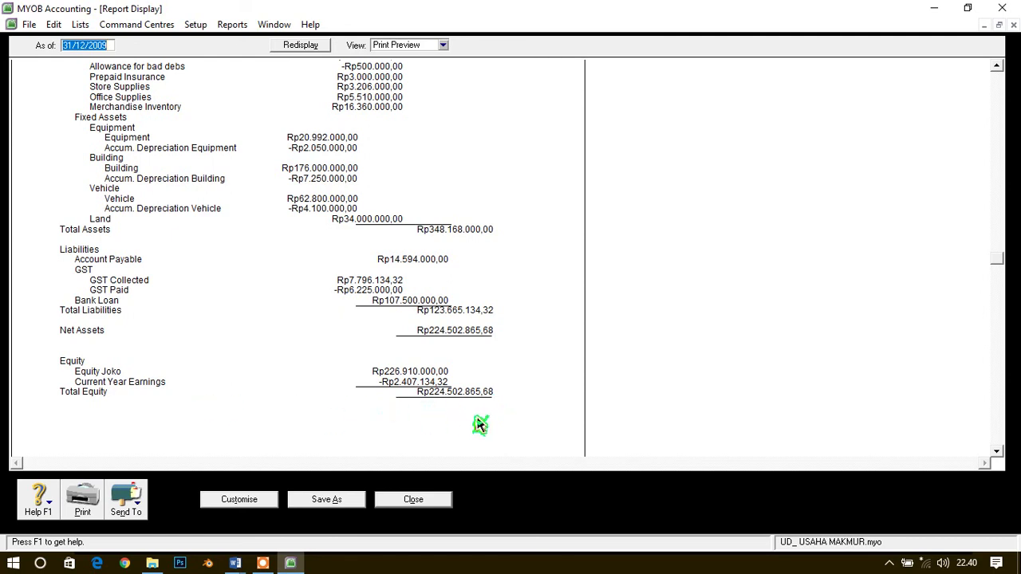
{"action": "scroll", "coordinate": [479, 424], "scroll_direction": "up", "scroll_amount": 5}
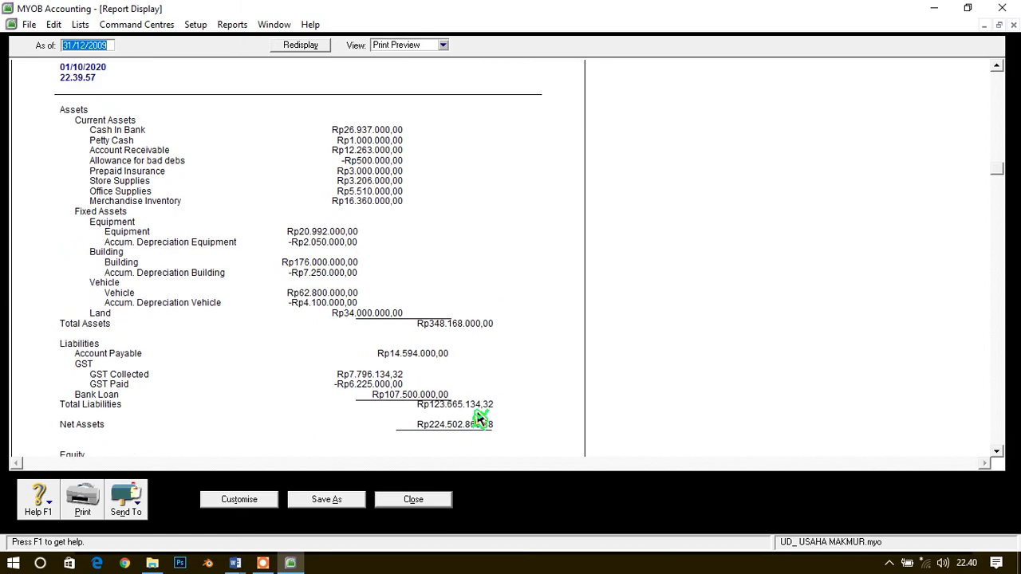
{"action": "left_click", "coordinate": [422, 500]}
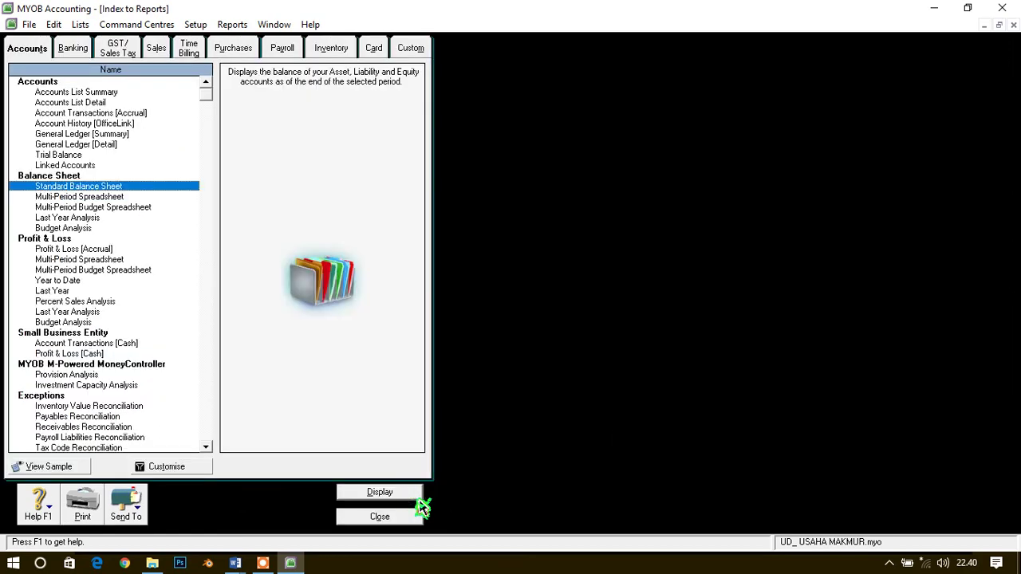
{"action": "left_click", "coordinate": [403, 520]}
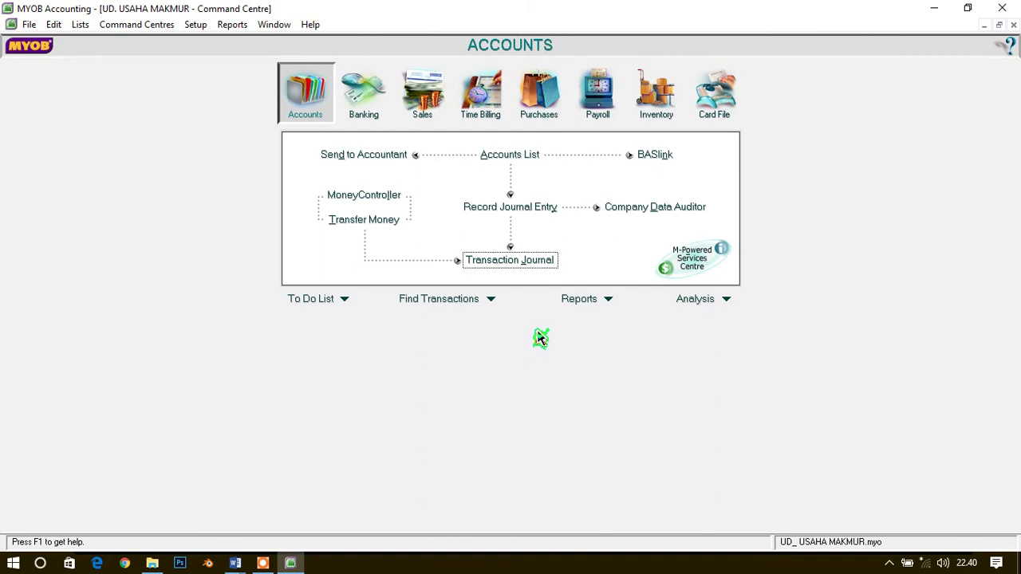
{"action": "left_click", "coordinate": [262, 563]}
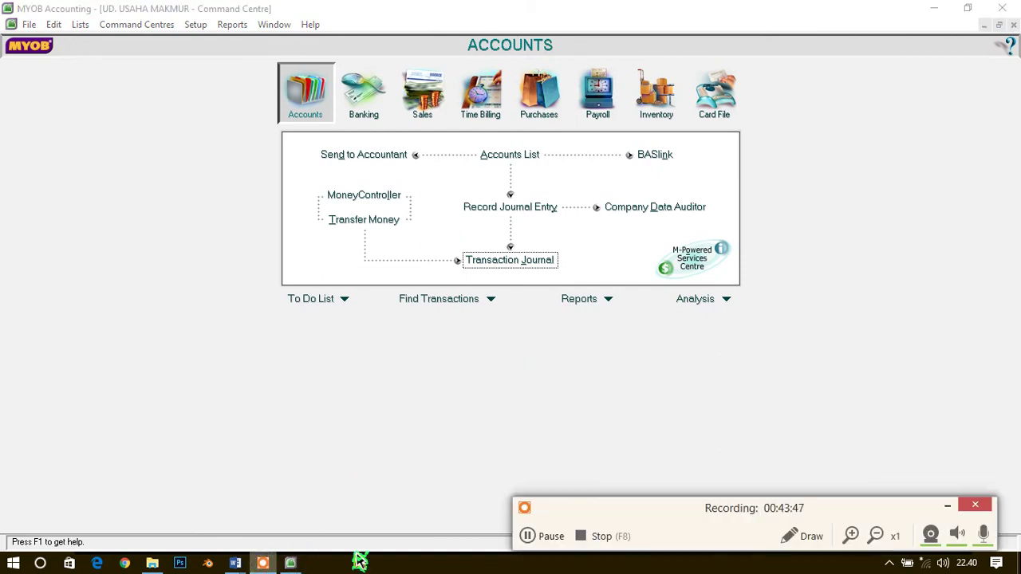